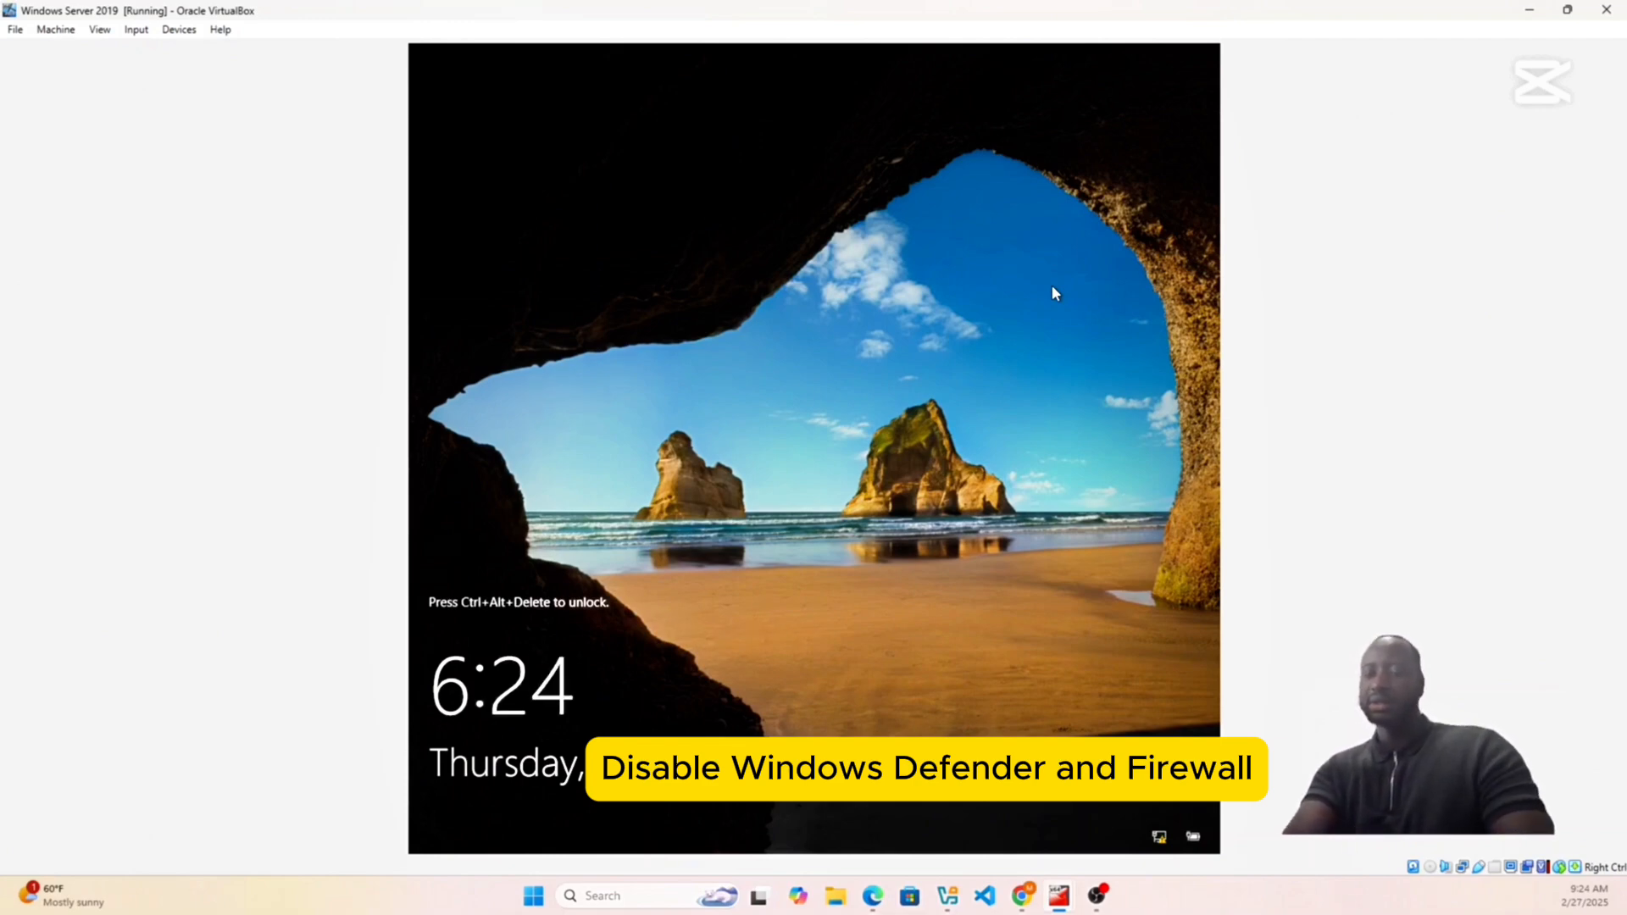
- Unlock the Windows Server 2019 virtual machine by entering the account password
{"action": "key", "text": "ctrl+alt+Delete"}
{"action": "type", "text": "••"}
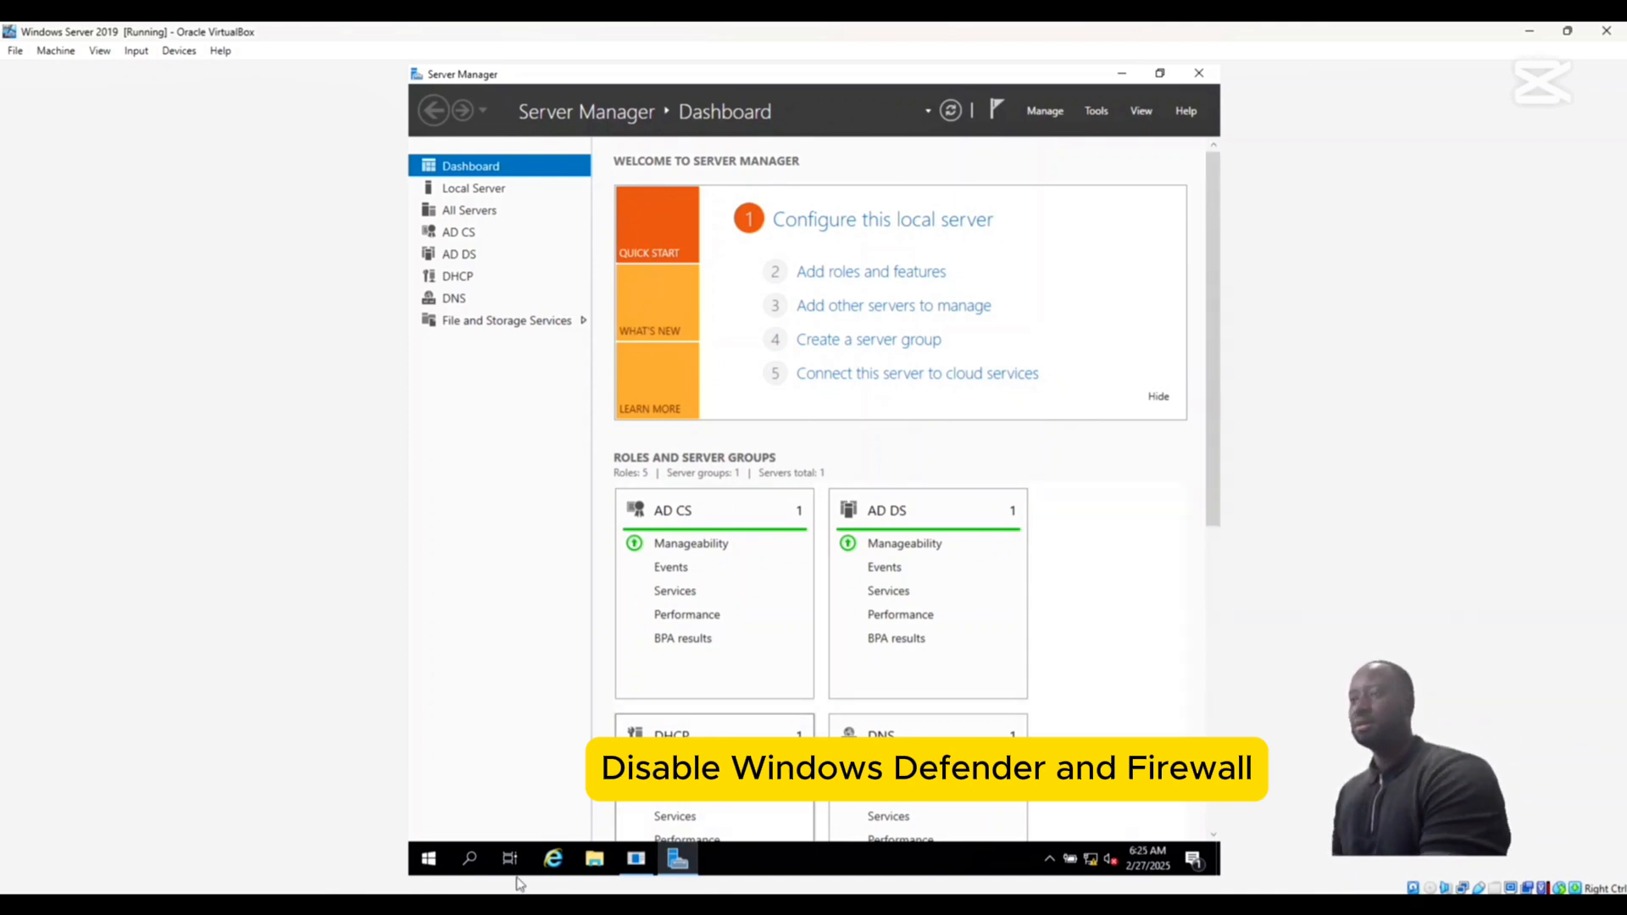
- Open the Group Policy Management console from the Windows Administrative Tools
{"action": "left_click", "coordinate": [428, 861]}
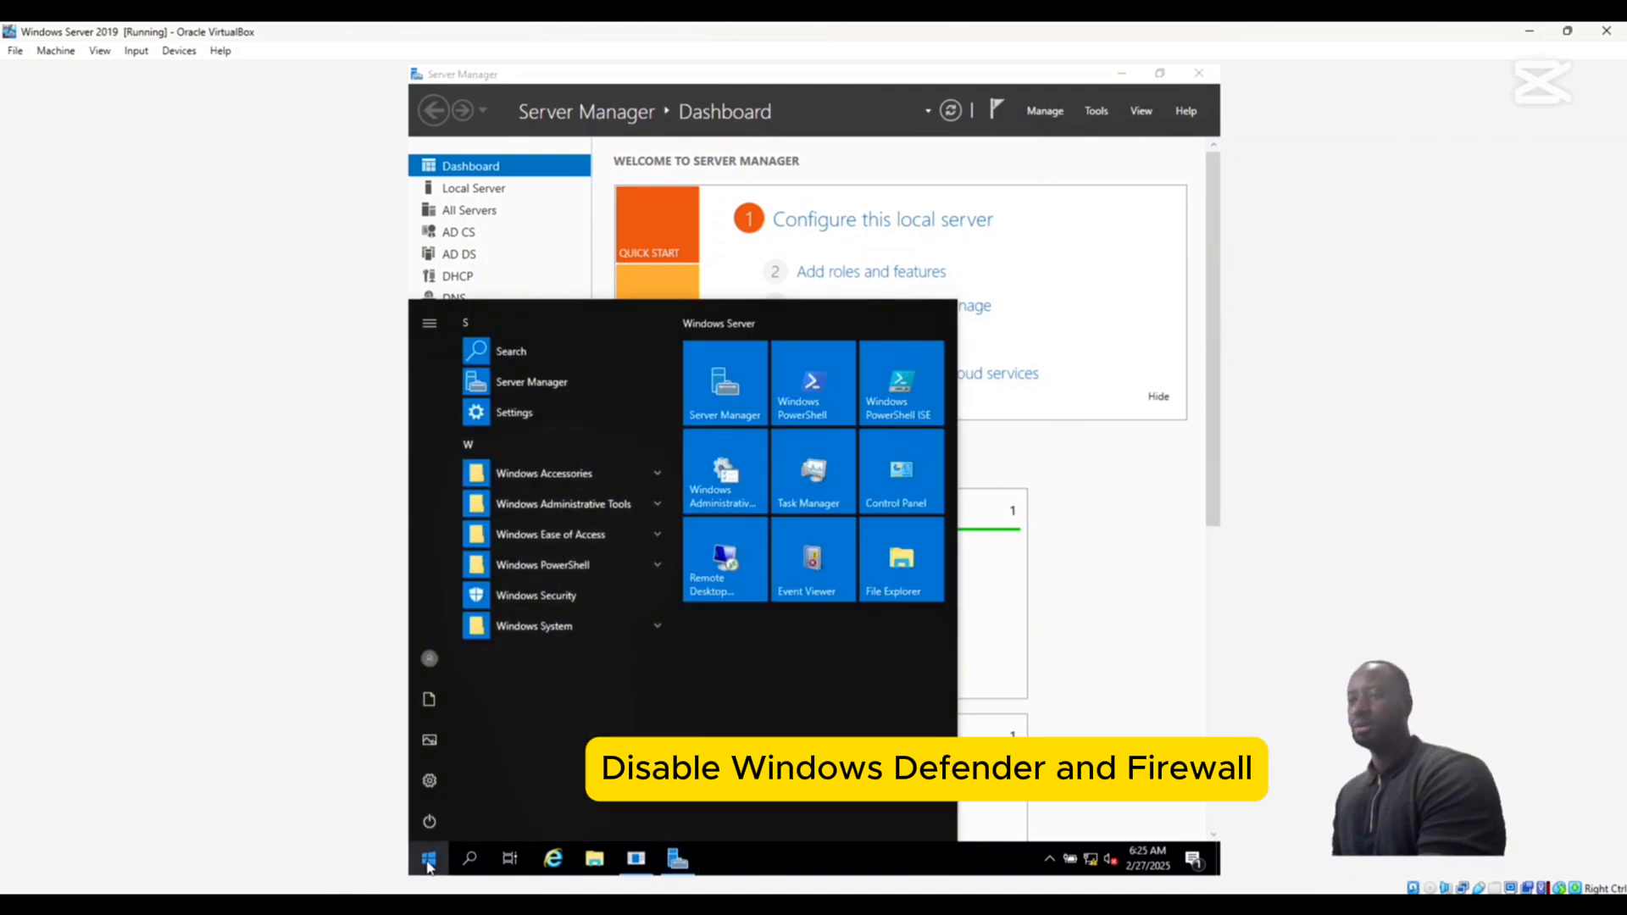
{"action": "left_click", "coordinate": [659, 503]}
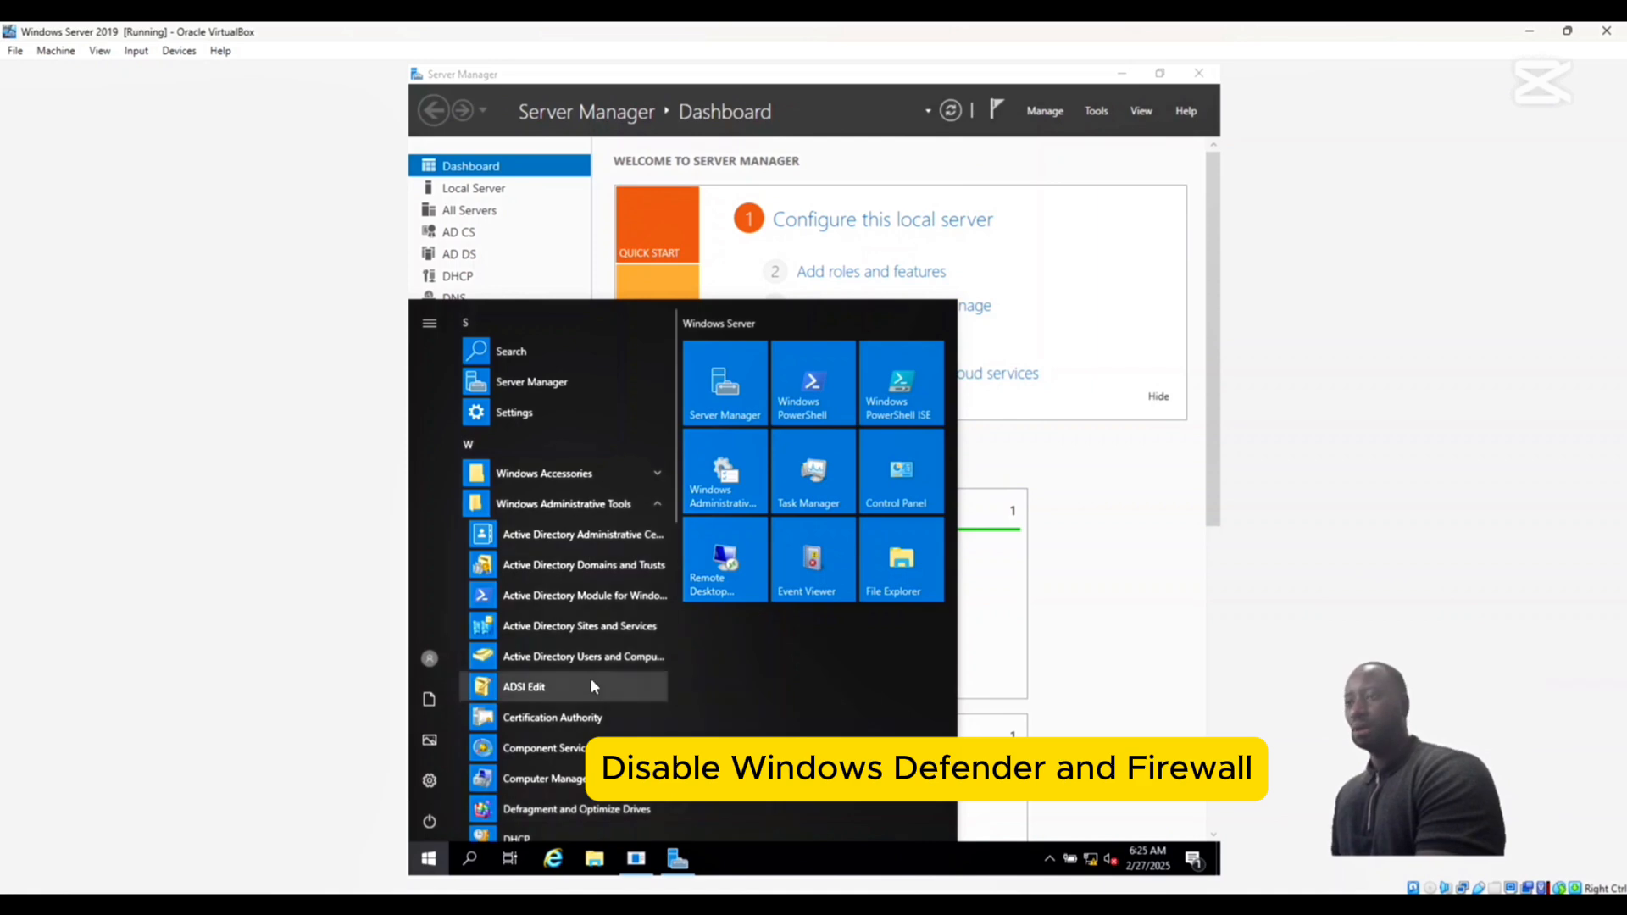
{"action": "scroll", "coordinate": [590, 681], "scroll_direction": "down", "scroll_amount": 5}
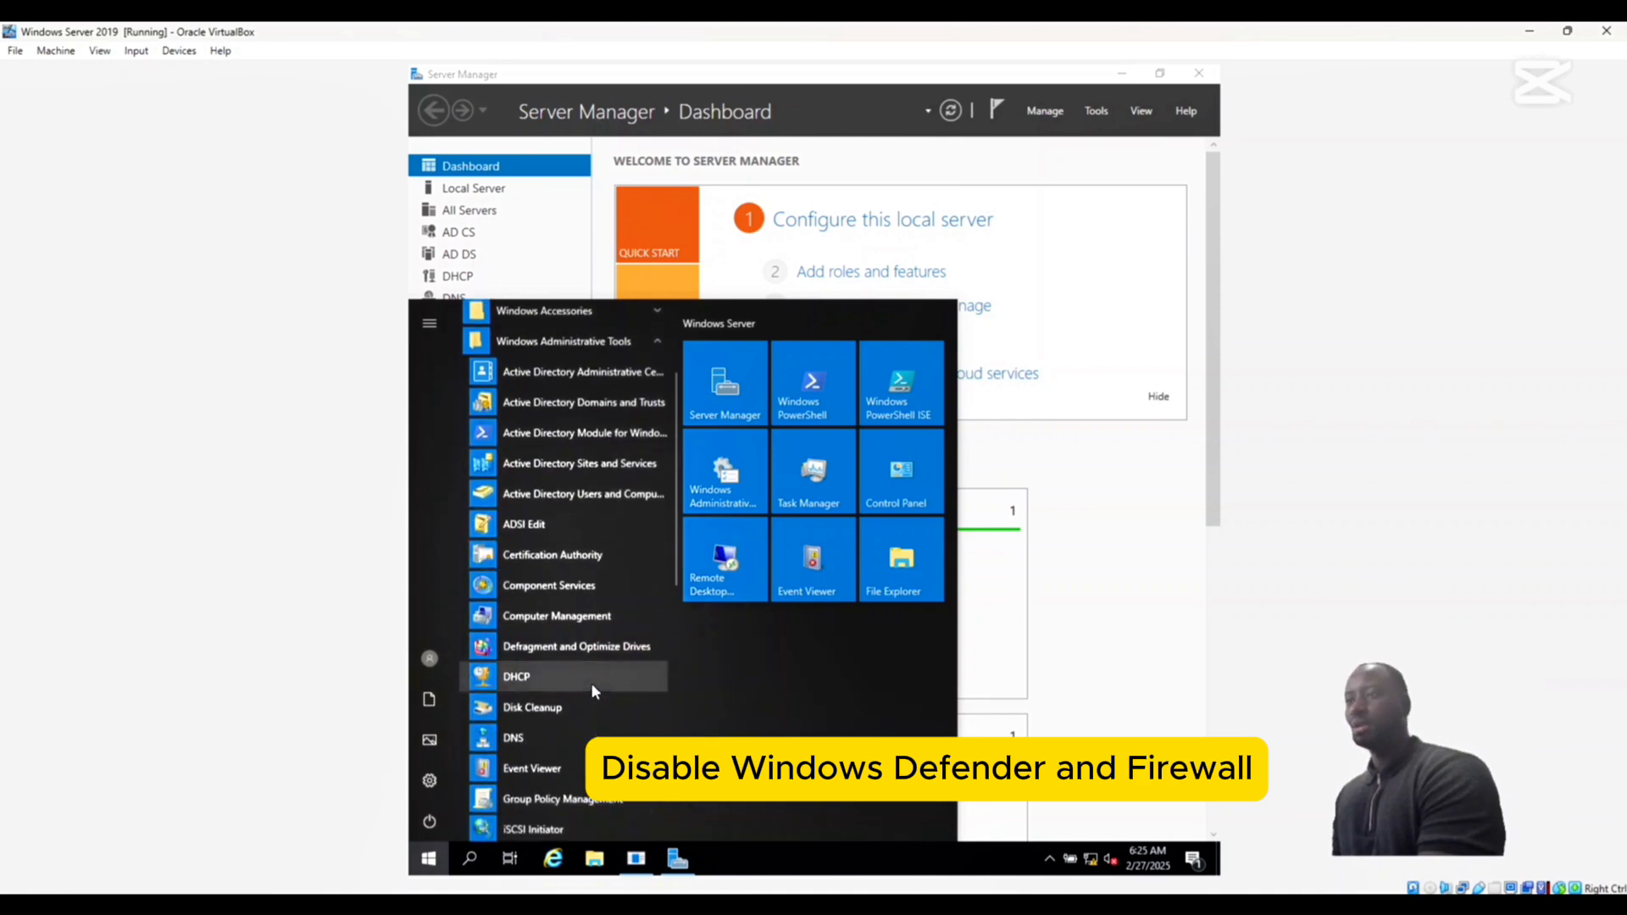
{"action": "scroll", "coordinate": [593, 681], "scroll_direction": "down", "scroll_amount": 1}
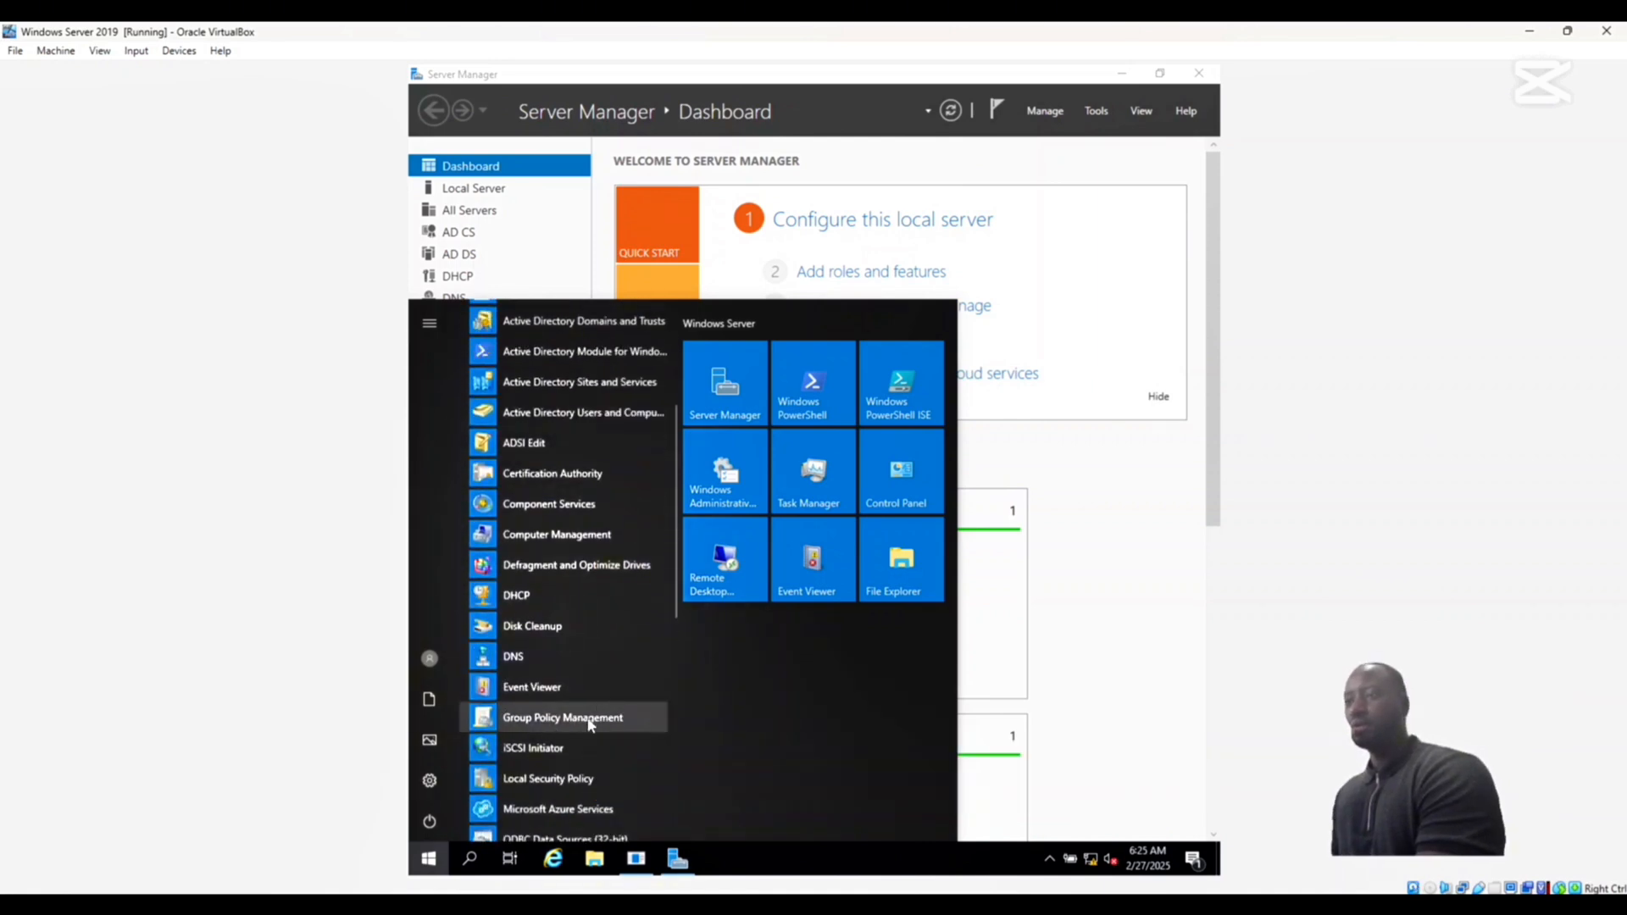
{"action": "left_click", "coordinate": [602, 717]}
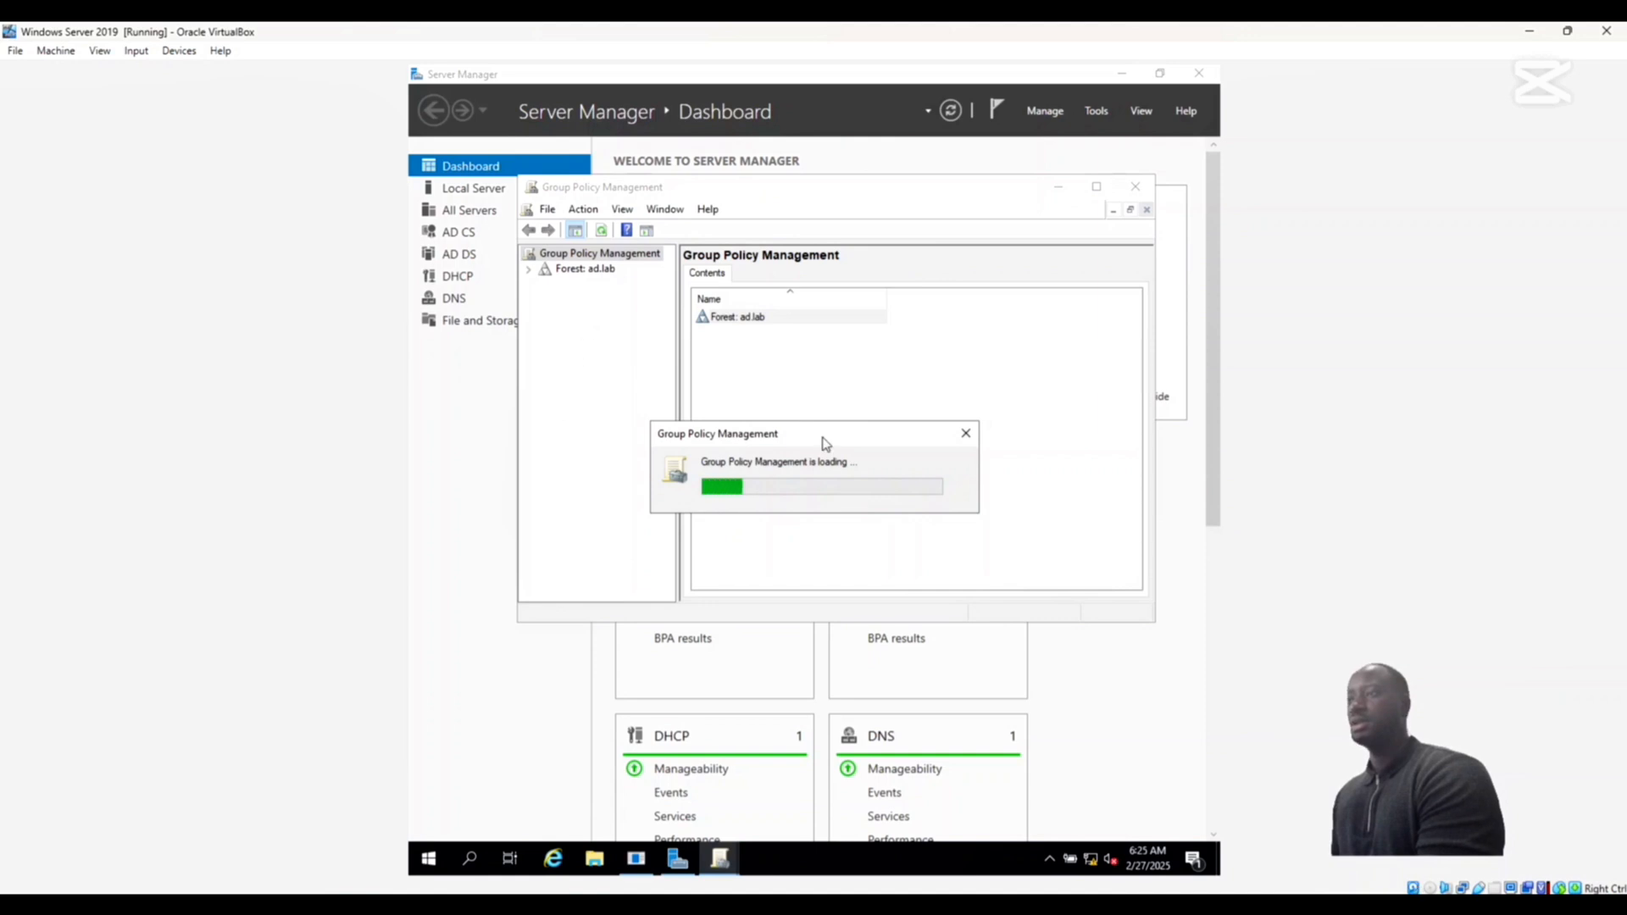
- Start a new GPO linked to the ad.lab domain in the ad.lab forest and clear its default name
{"action": "left_click", "coordinate": [529, 270]}
{"action": "left_click", "coordinate": [545, 285]}
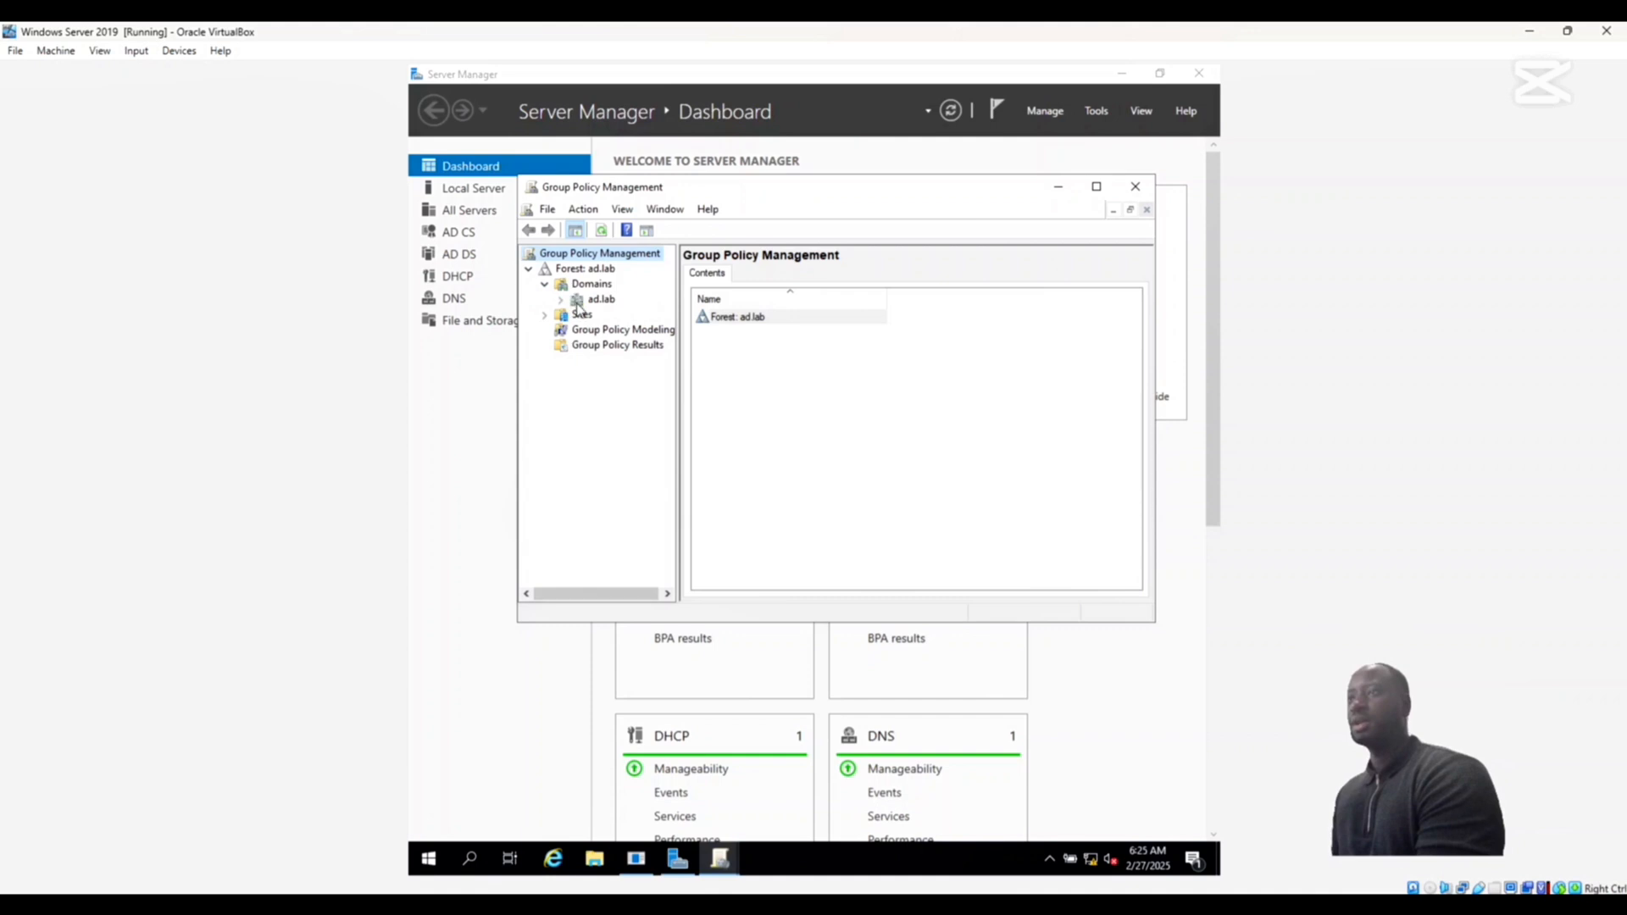
{"action": "right_click", "coordinate": [579, 306]}
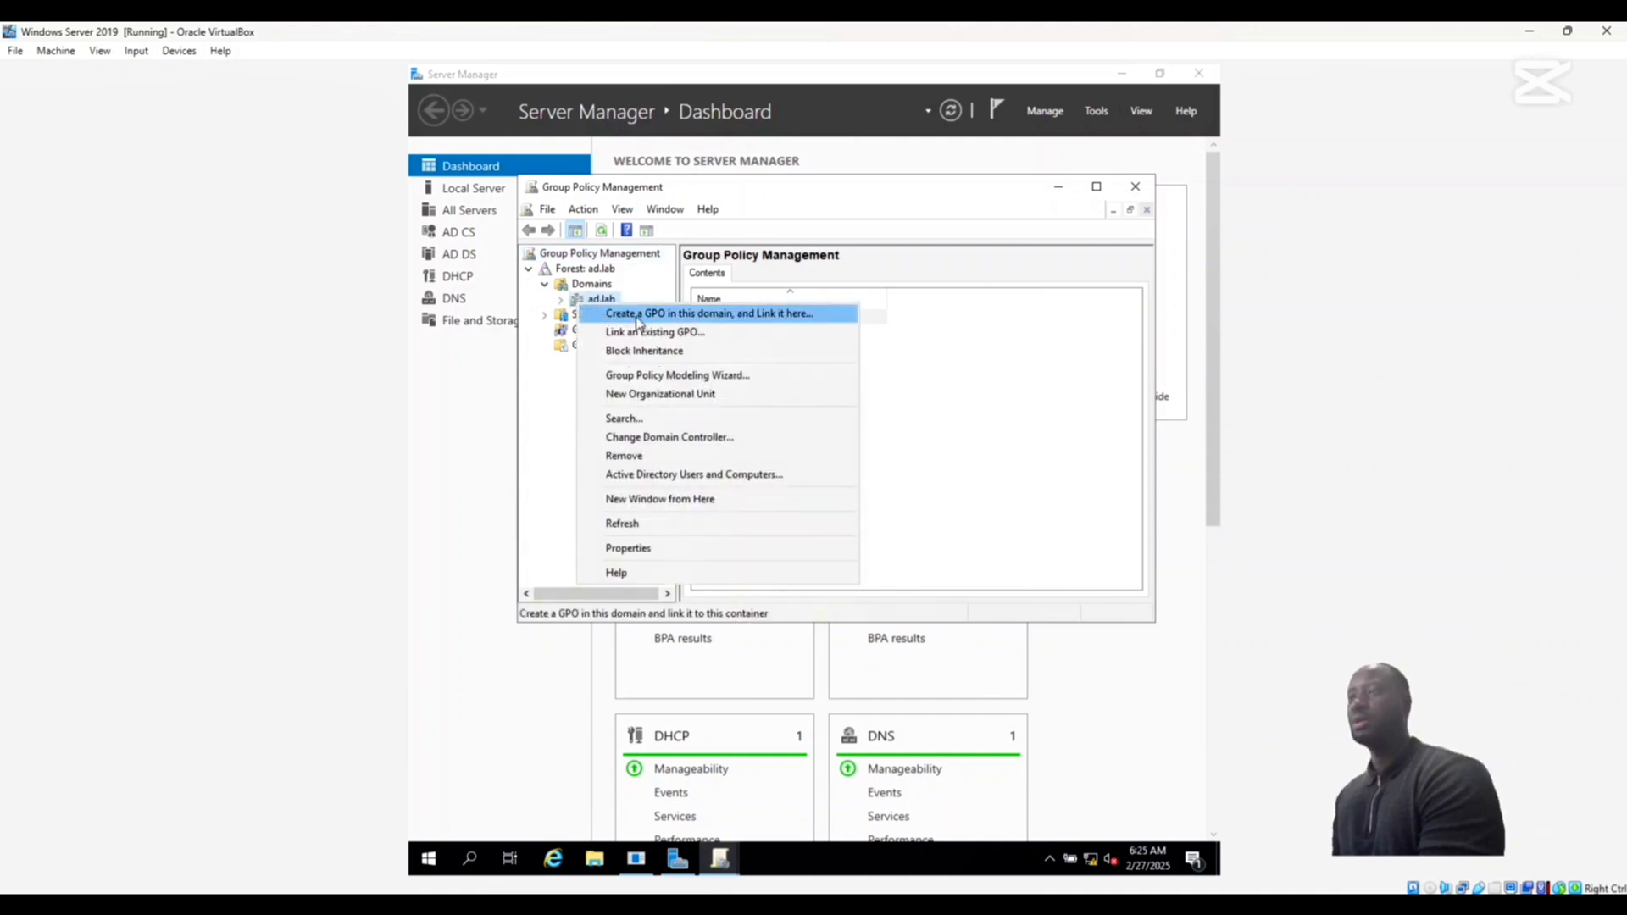
{"action": "left_click", "coordinate": [702, 315]}
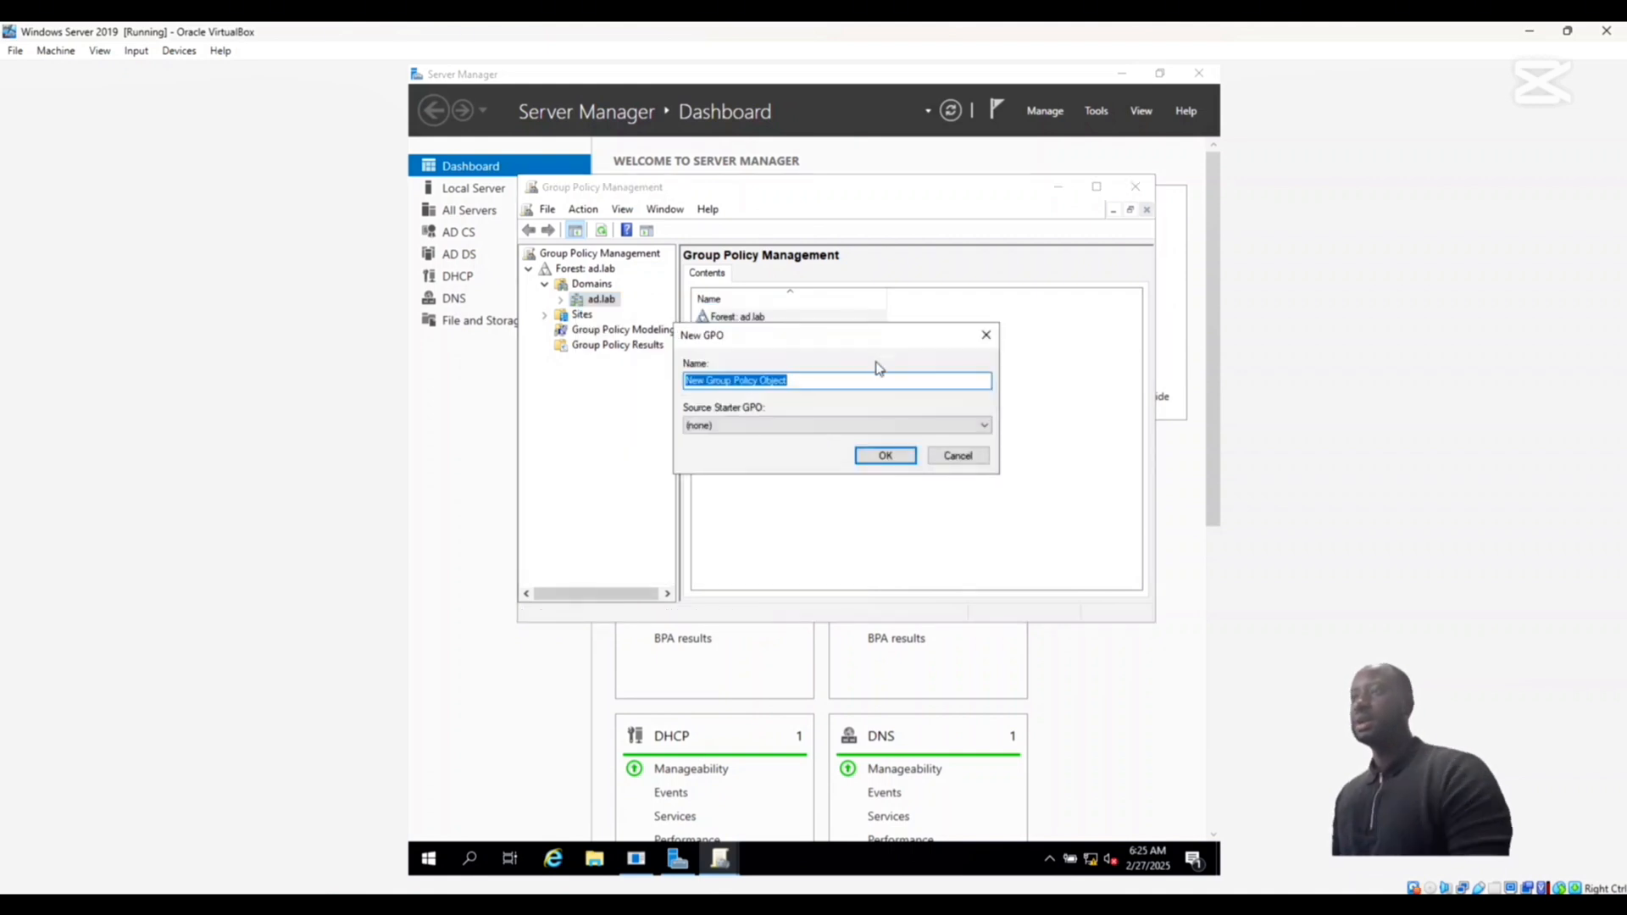
{"action": "key", "text": "BackSpace"}
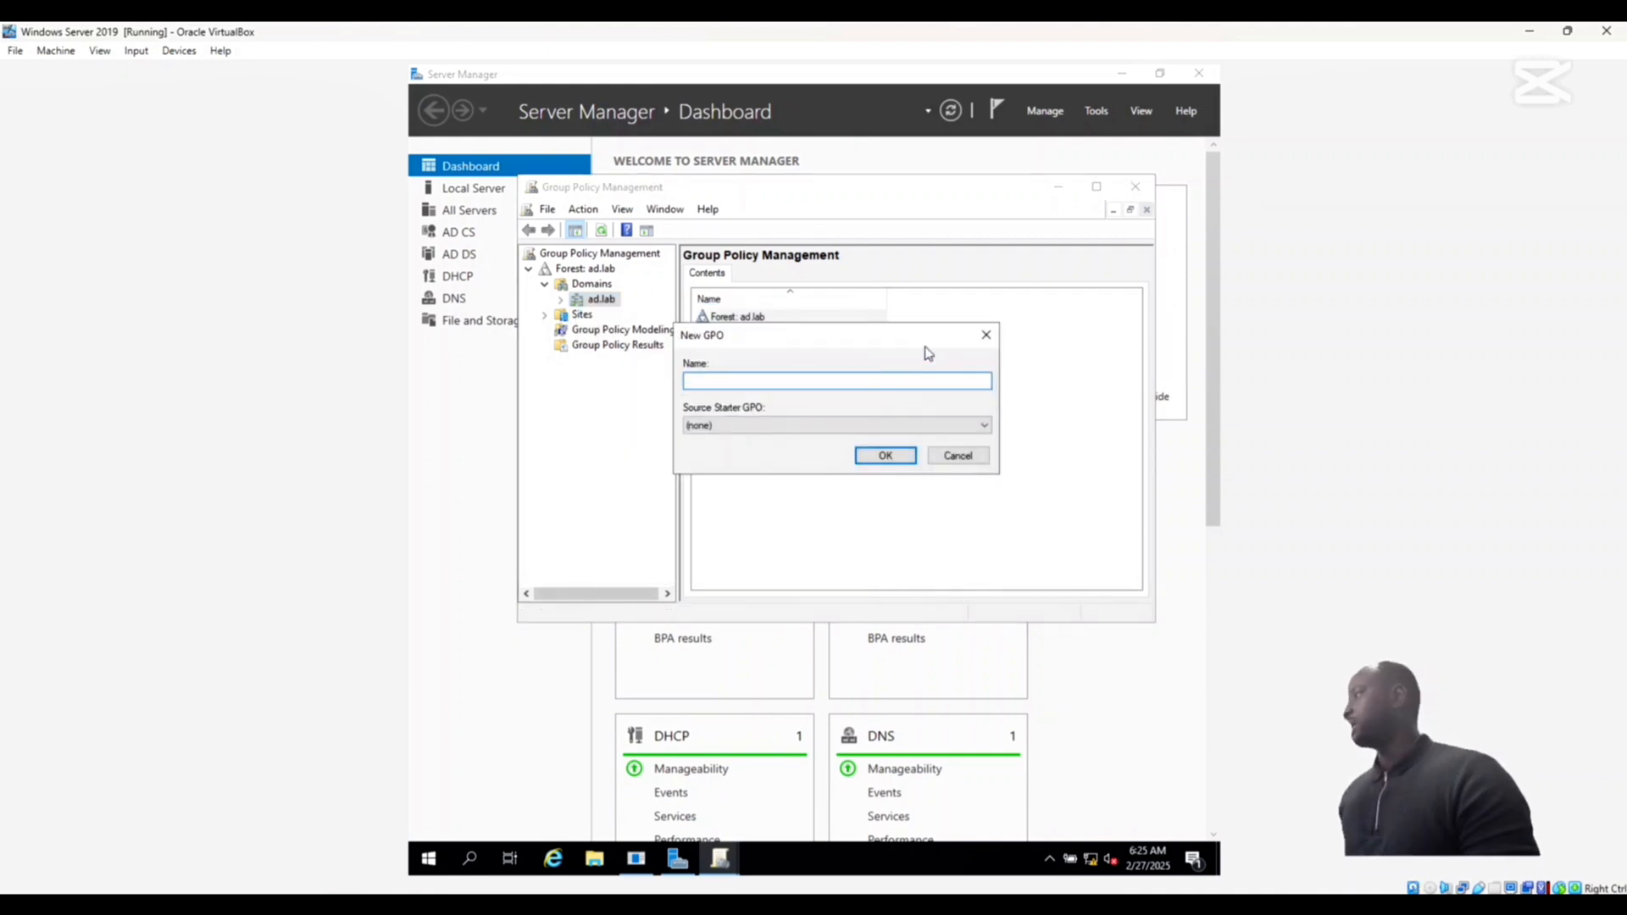
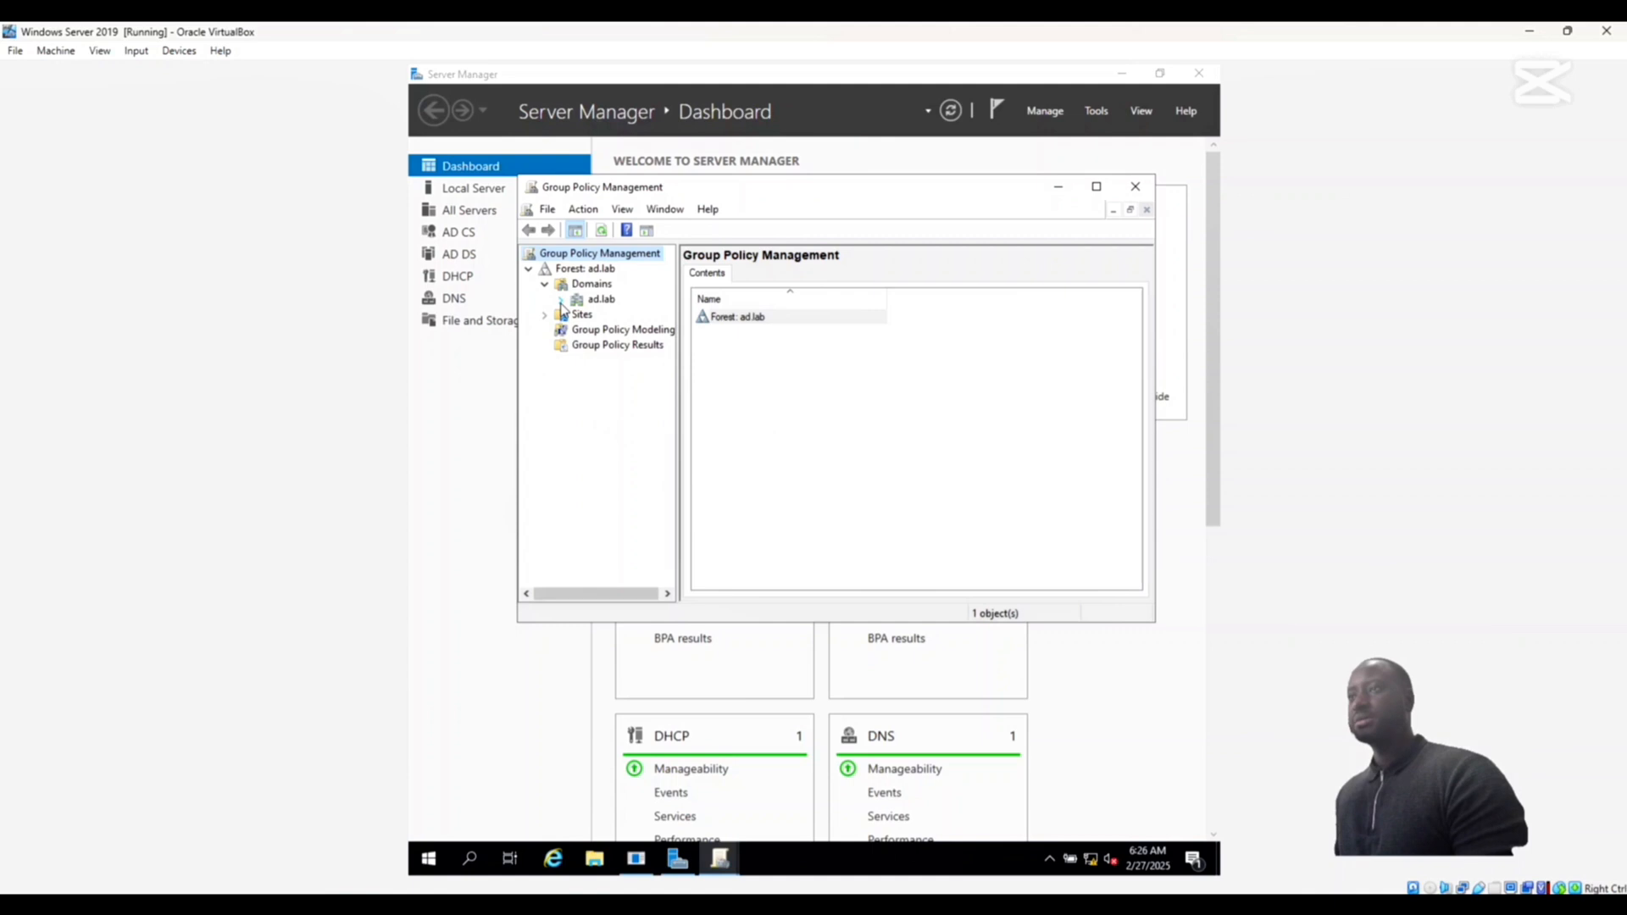
- Open the Disable Protections GPO under the ad.lab domain for editing
{"action": "left_click", "coordinate": [560, 300]}
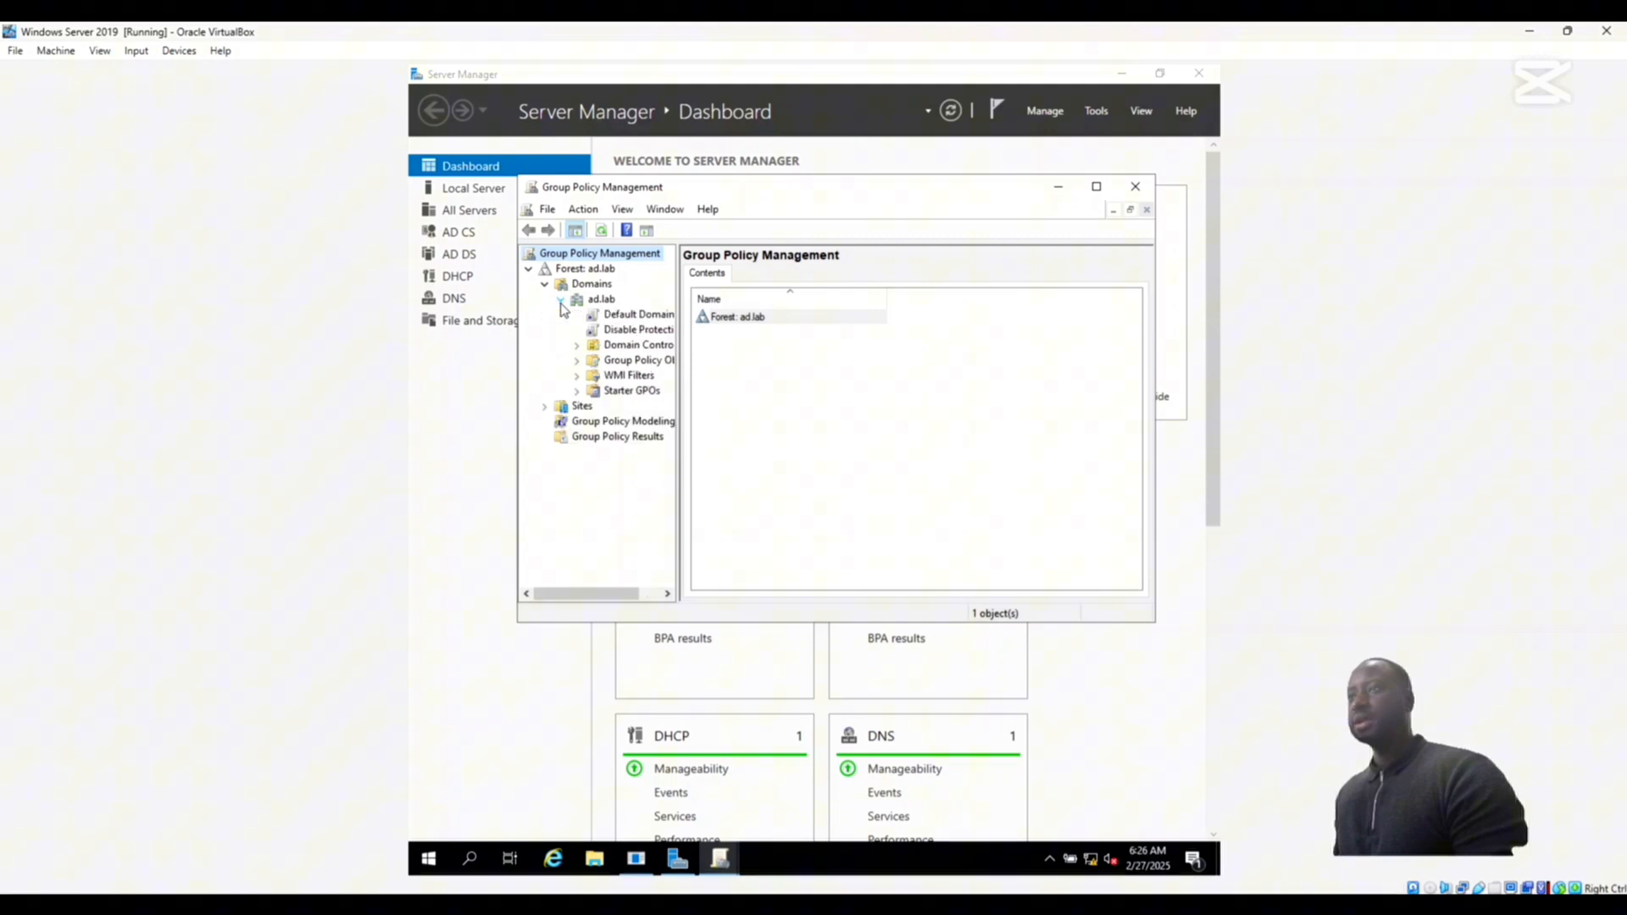
{"action": "right_click", "coordinate": [615, 334]}
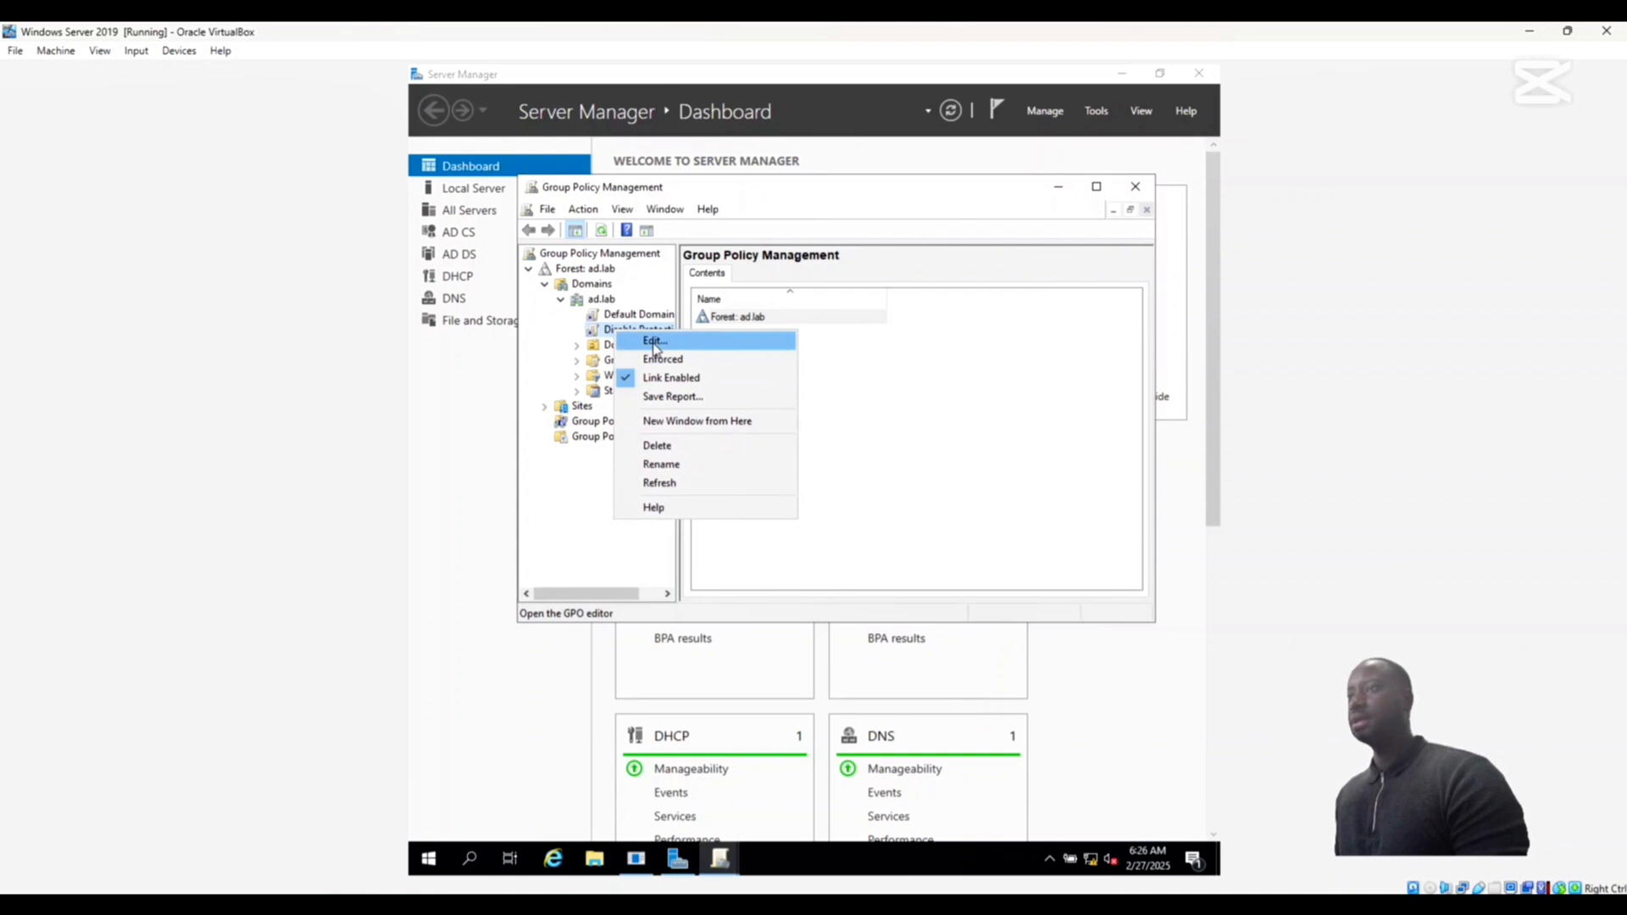
{"action": "left_click", "coordinate": [654, 343]}
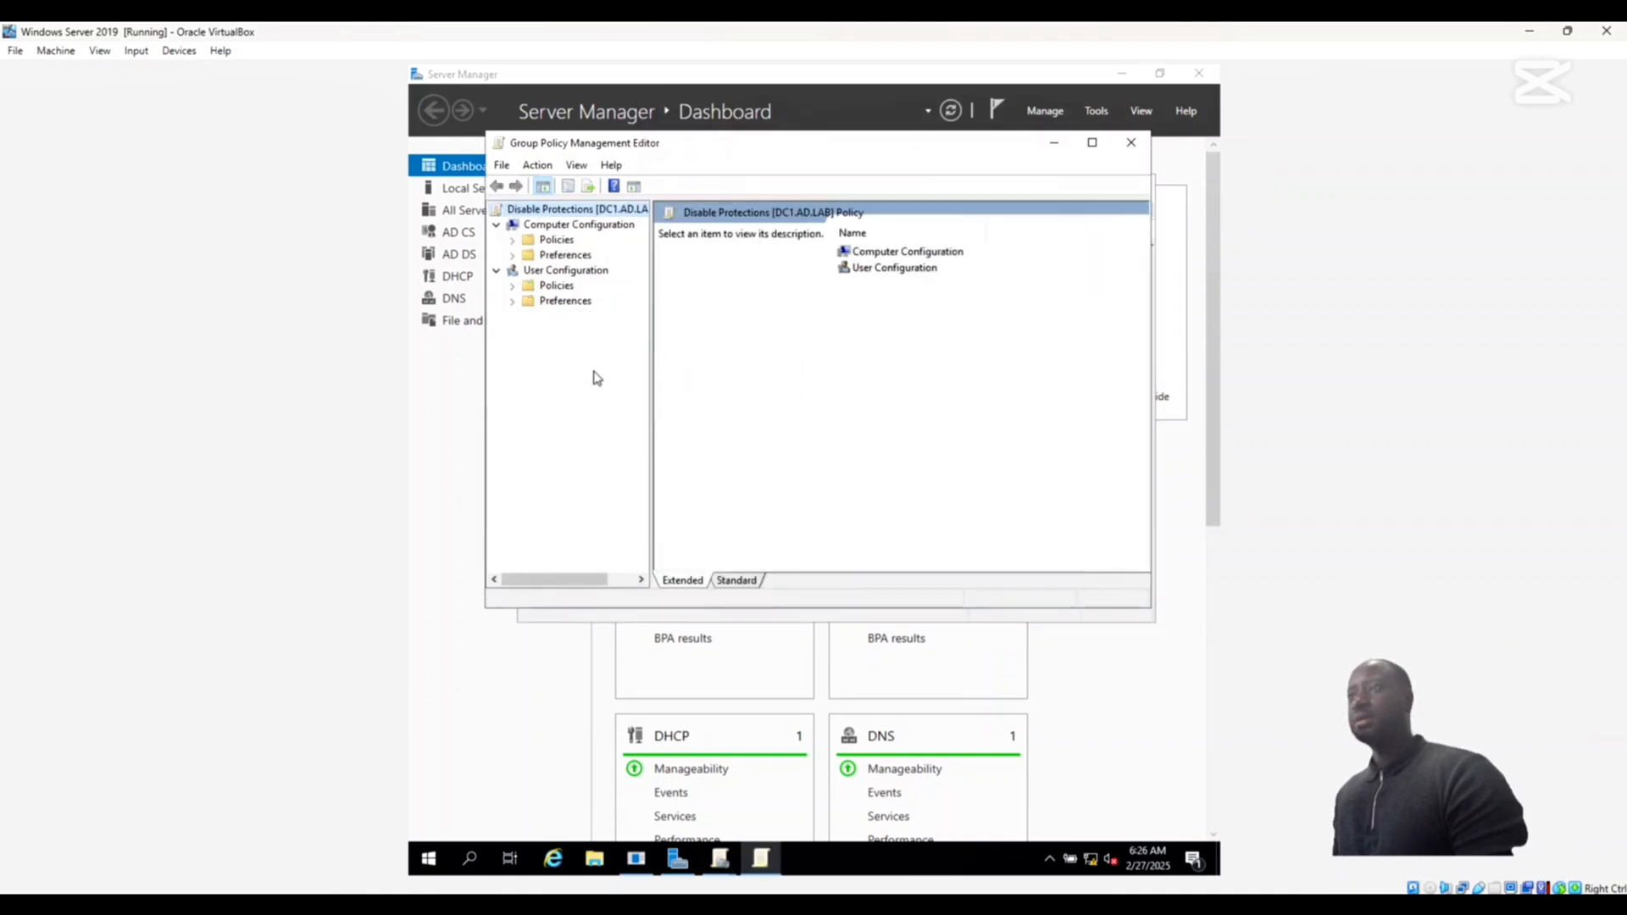
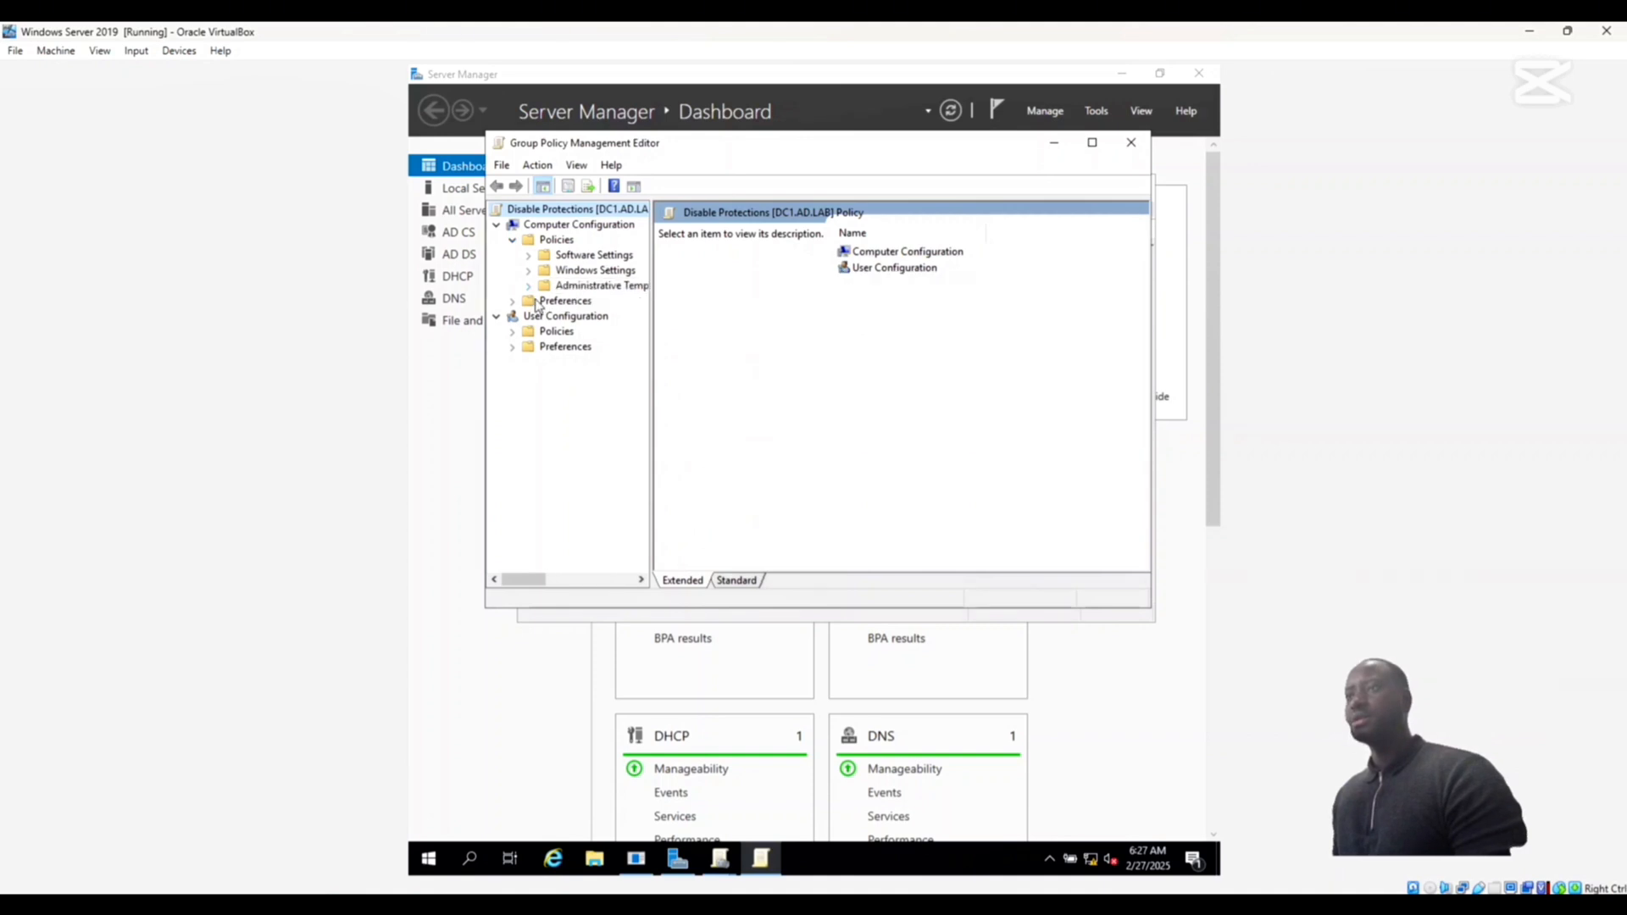
- Expand the Administrative Templates folder in the Computer Configuration policies of the Disable Protections GPO
{"action": "left_click", "coordinate": [529, 287]}
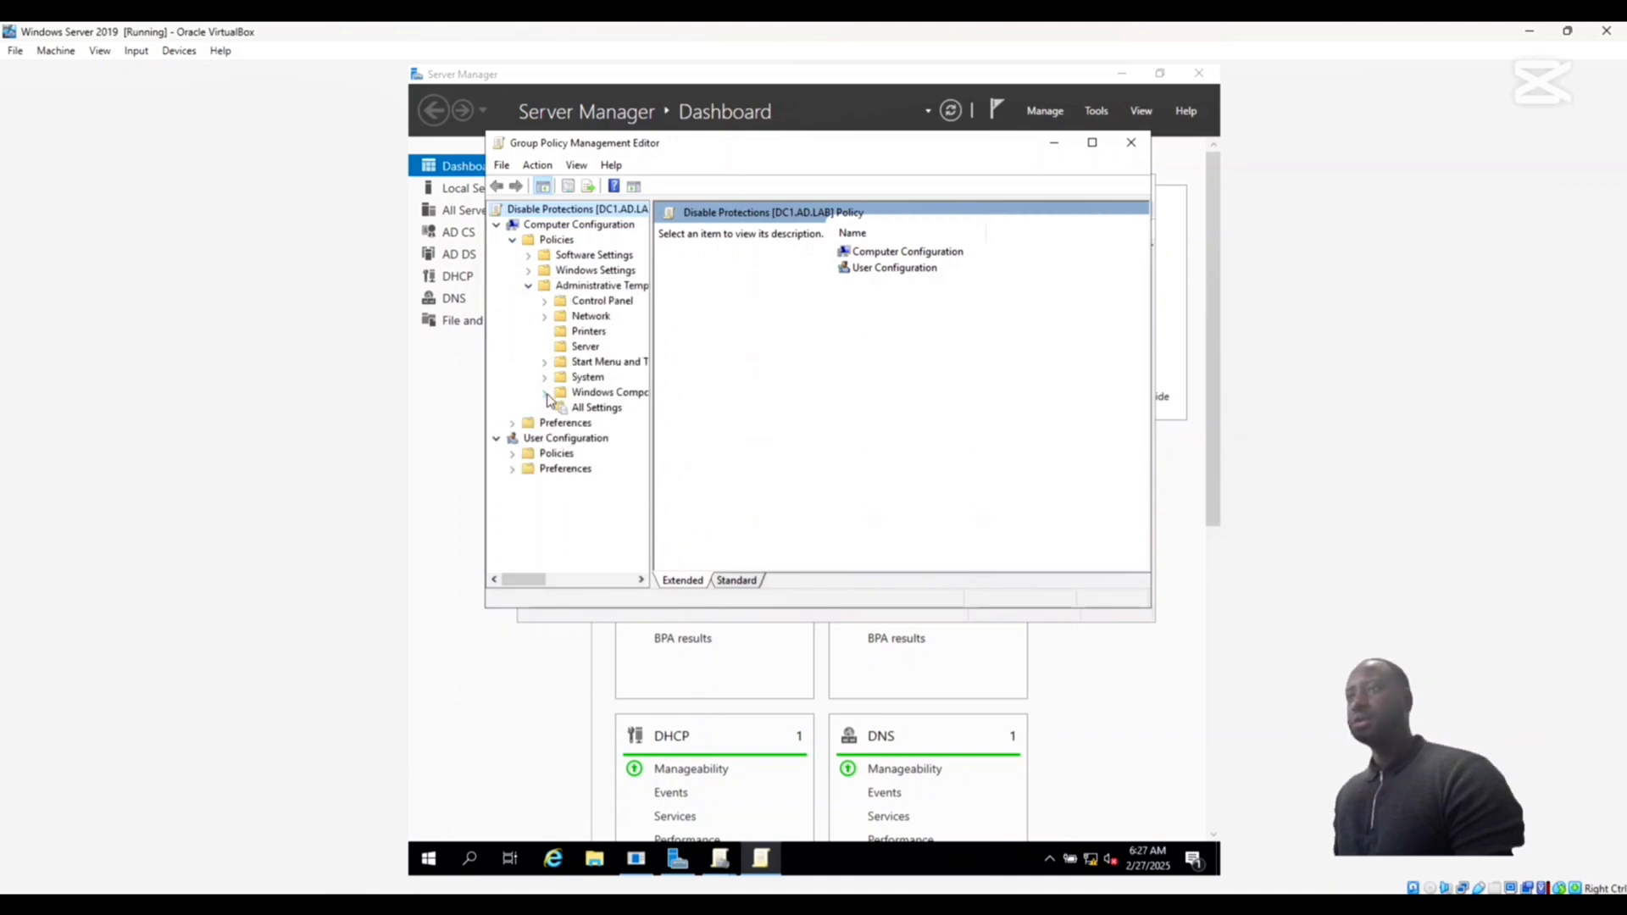
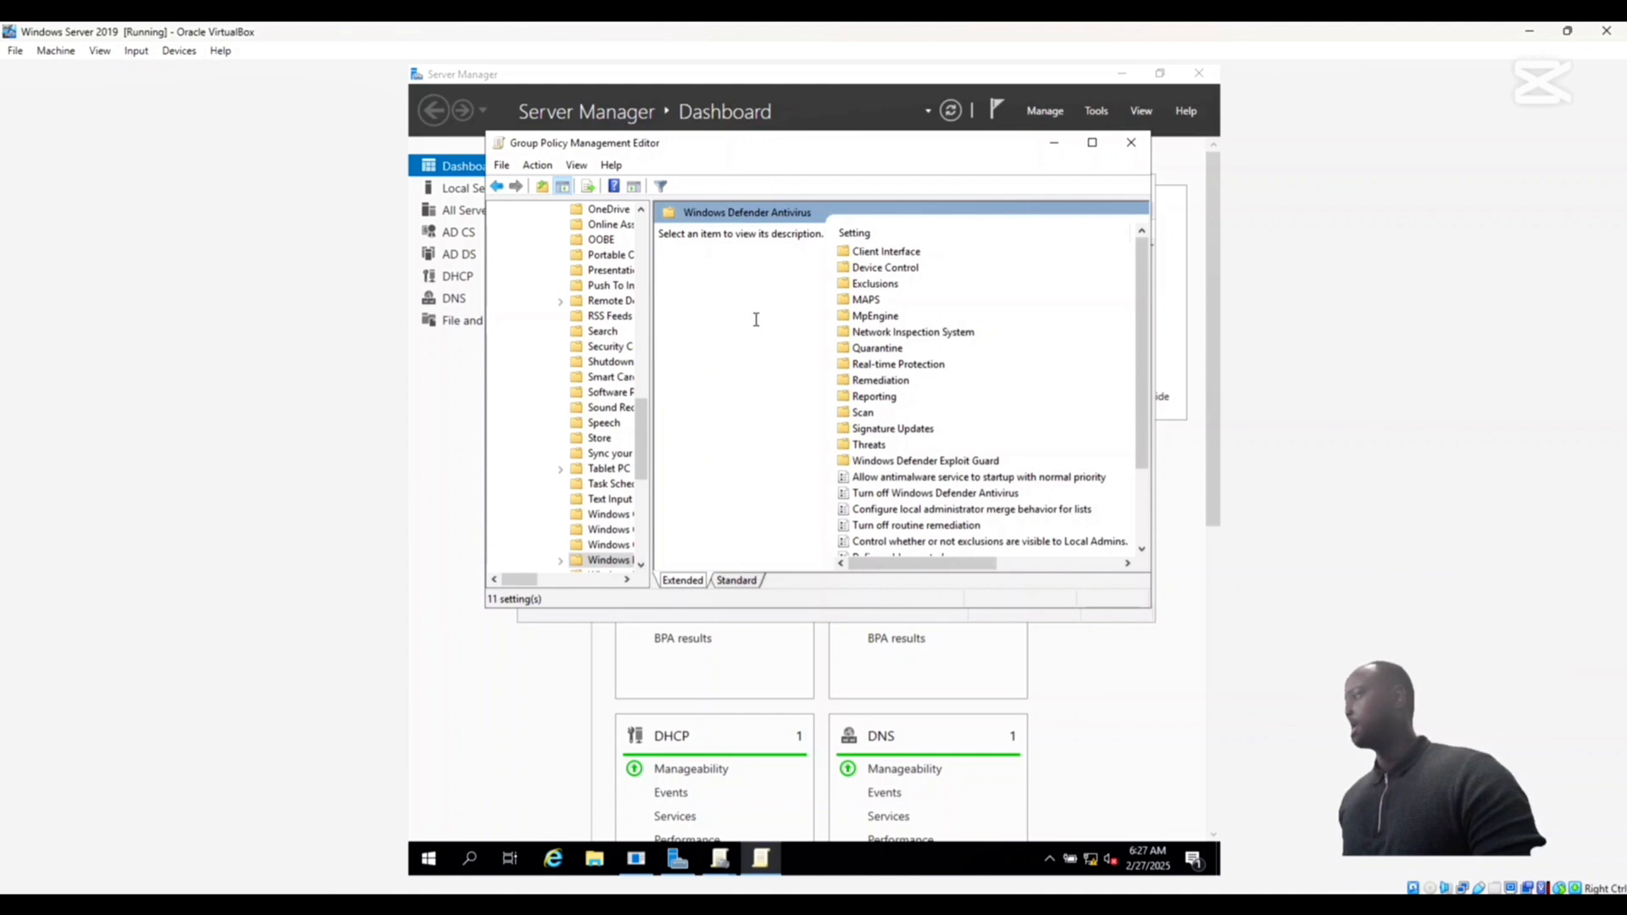
- Select the Turn off Windows Defender Antivirus policy setting in the Windows Defender Antivirus folder
{"action": "left_click", "coordinate": [879, 497]}
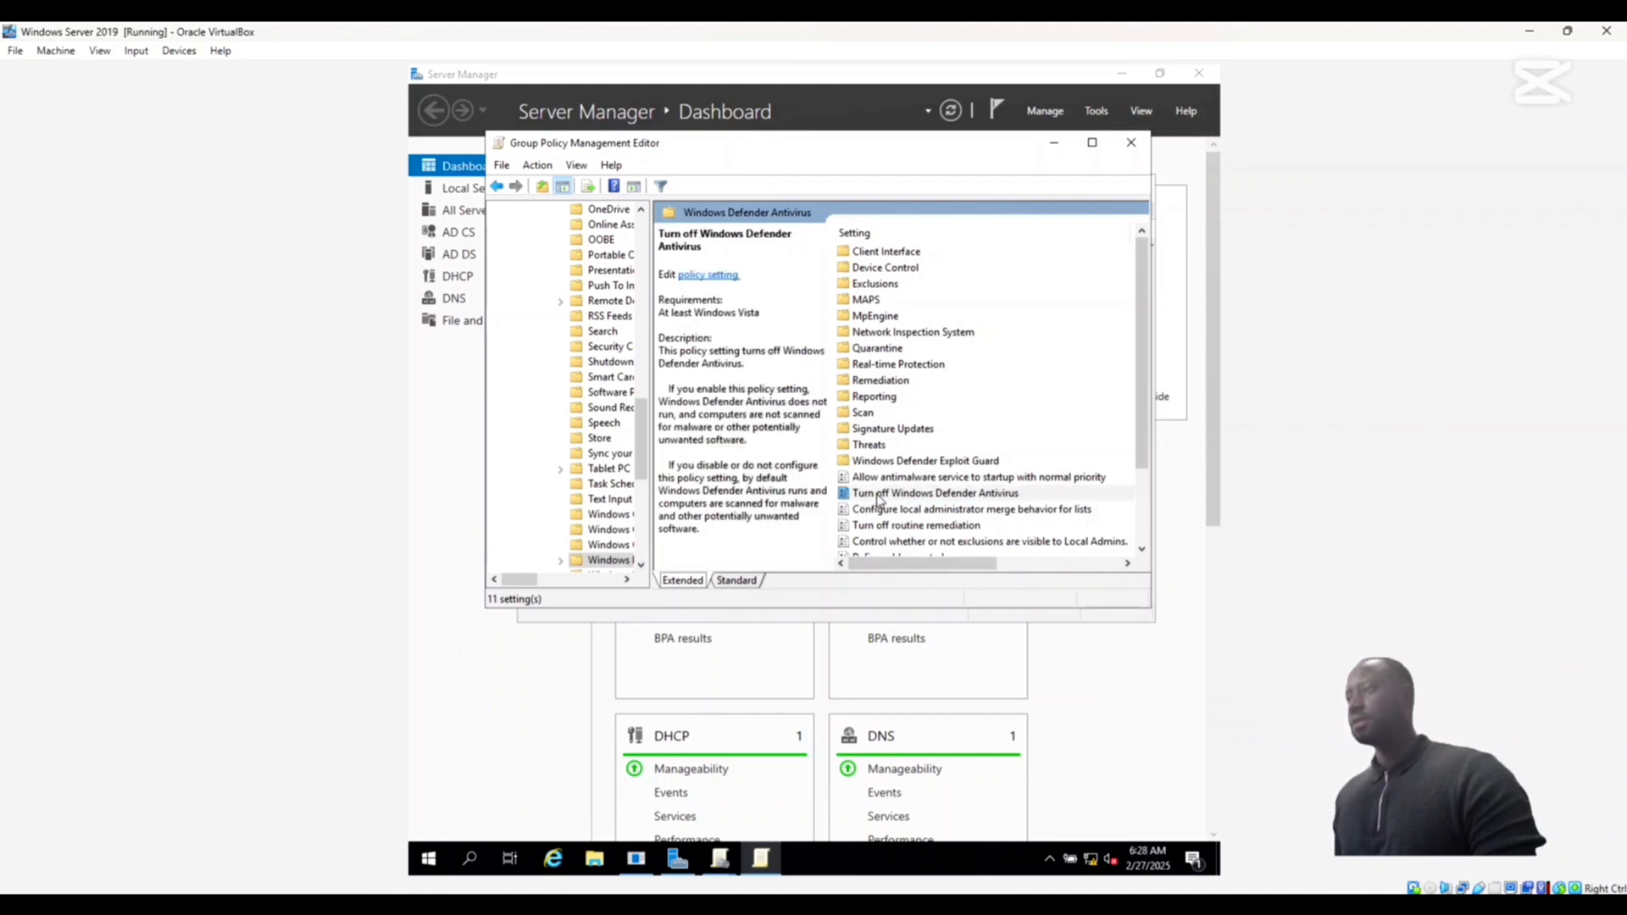
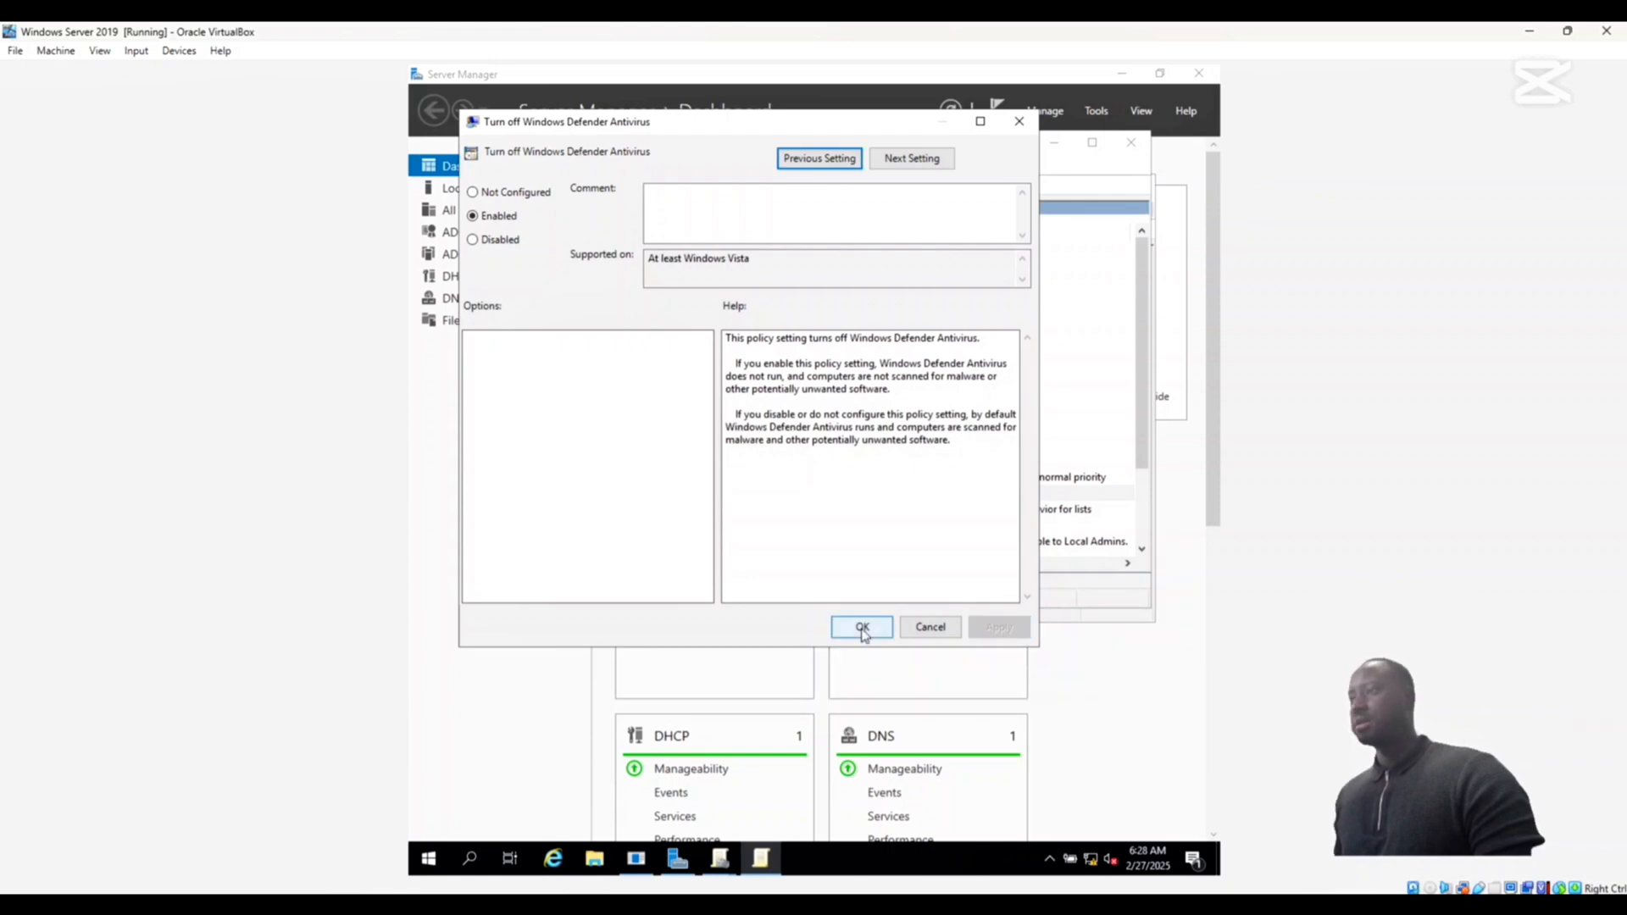
- Apply the enabled Turn off Windows Defender Antivirus policy and open the Turn off real-time protection setting in the Real-time Protection folder
{"action": "left_click", "coordinate": [862, 628]}
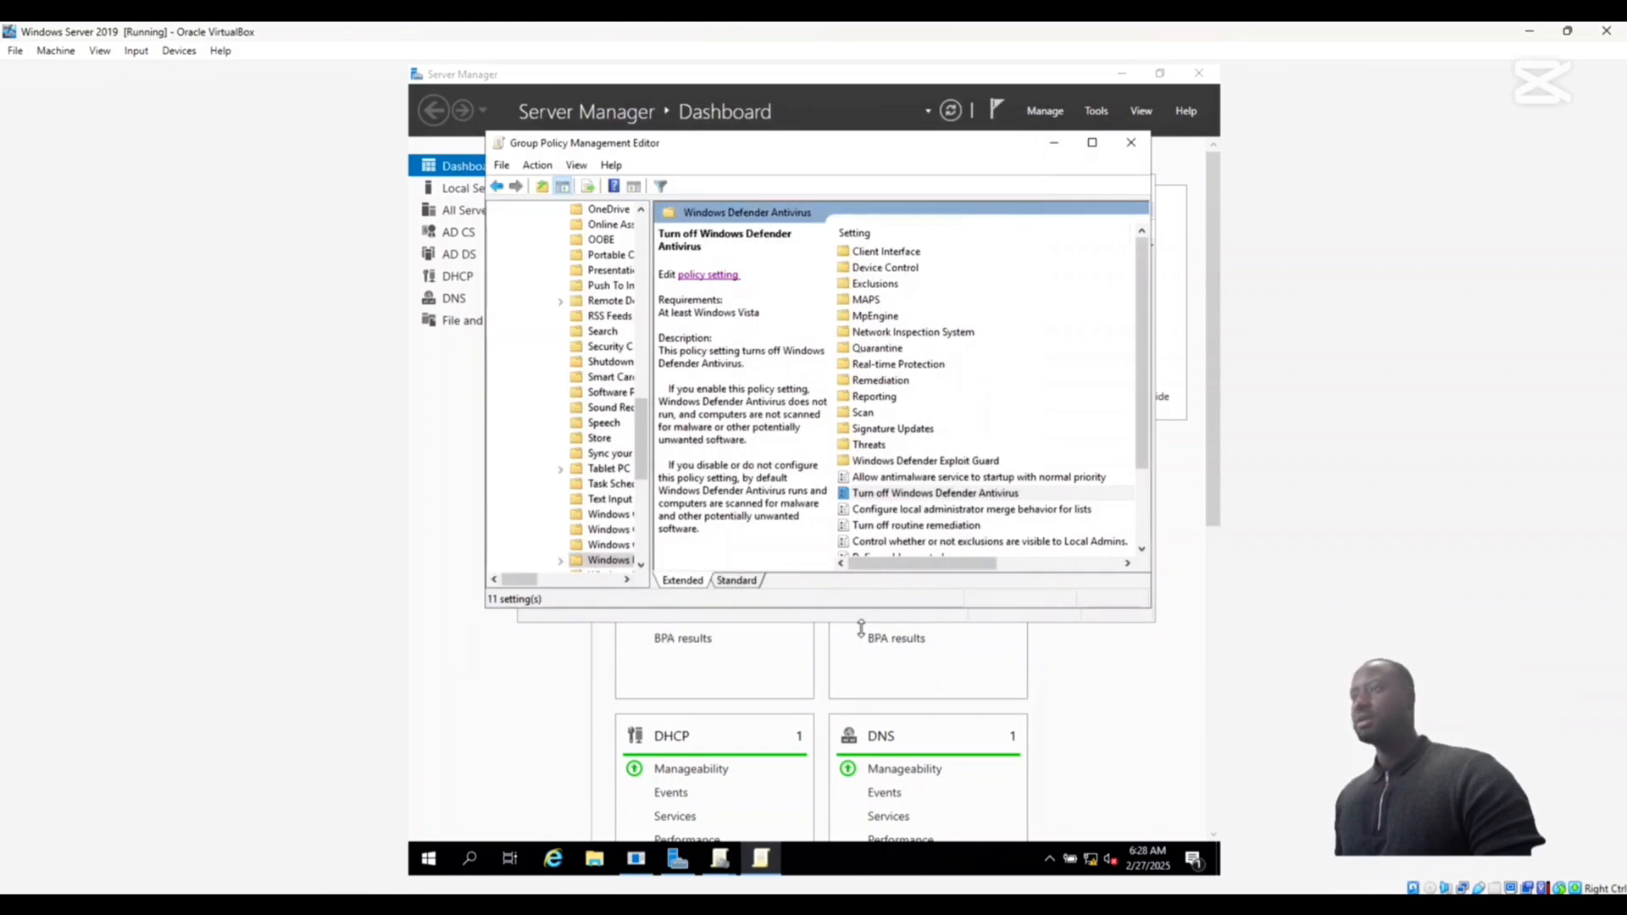
{"action": "double_click", "coordinate": [909, 367]}
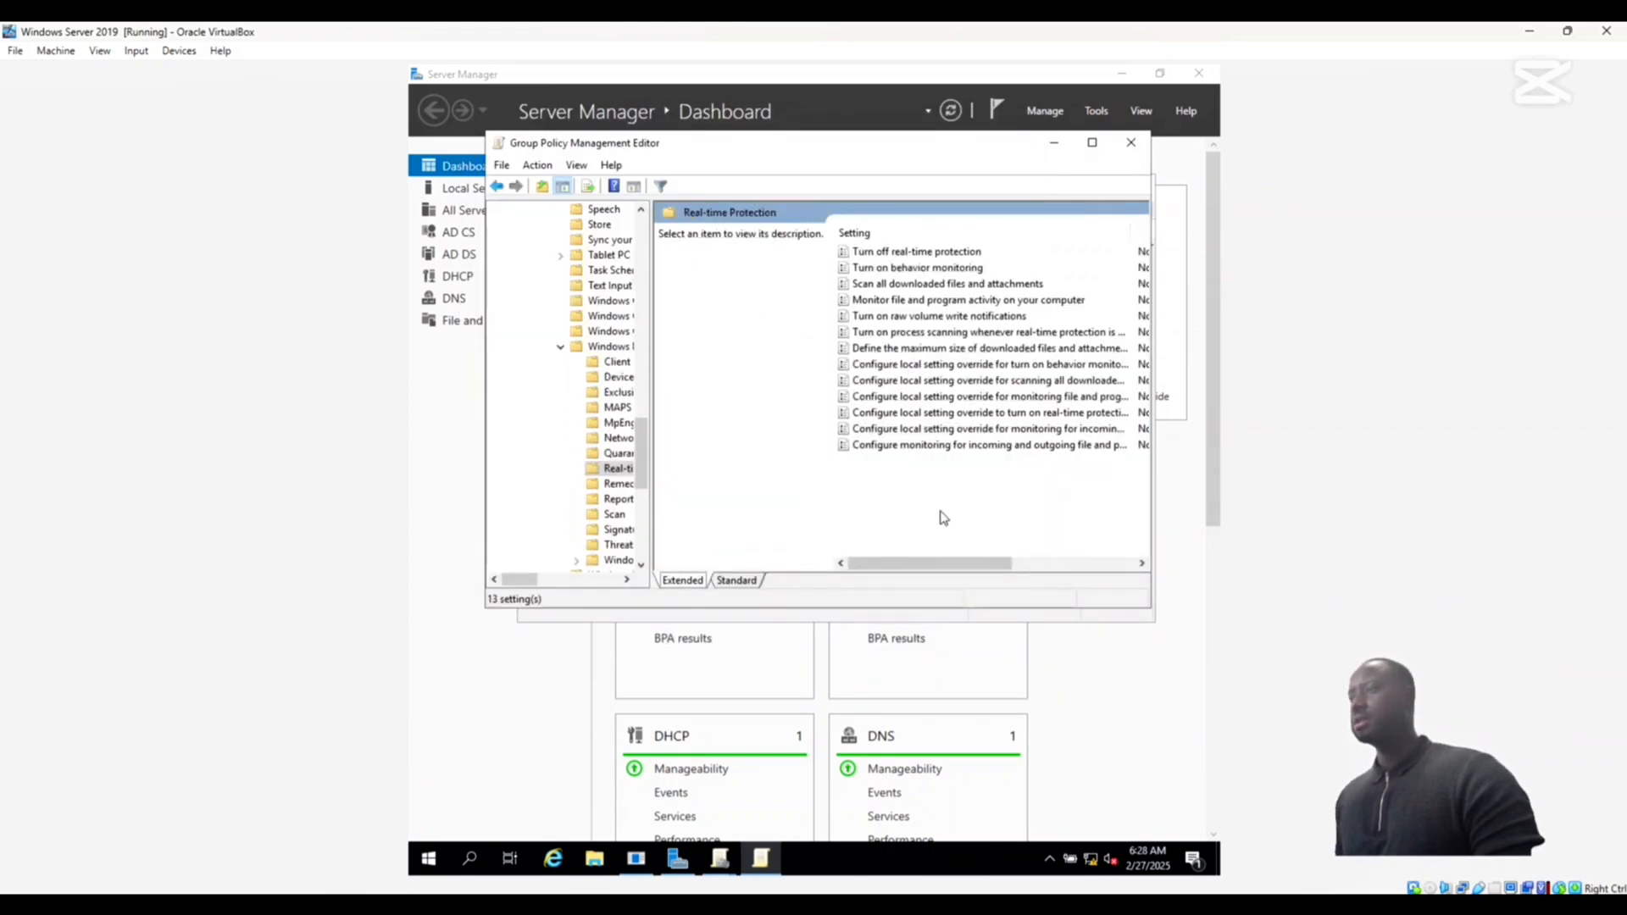
{"action": "double_click", "coordinate": [863, 251]}
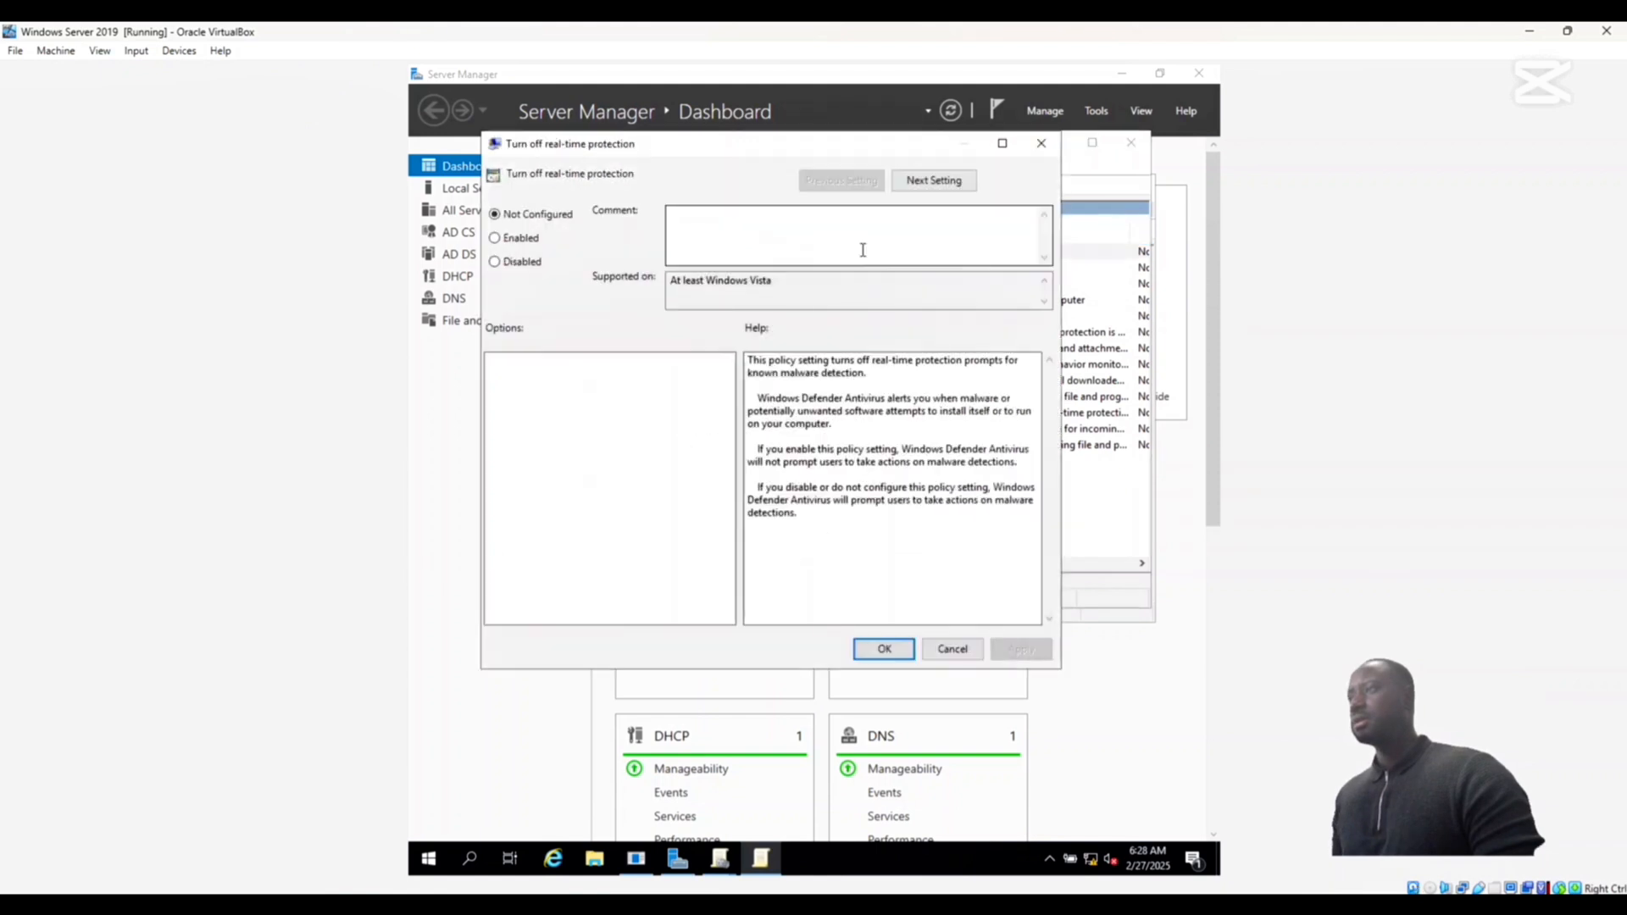
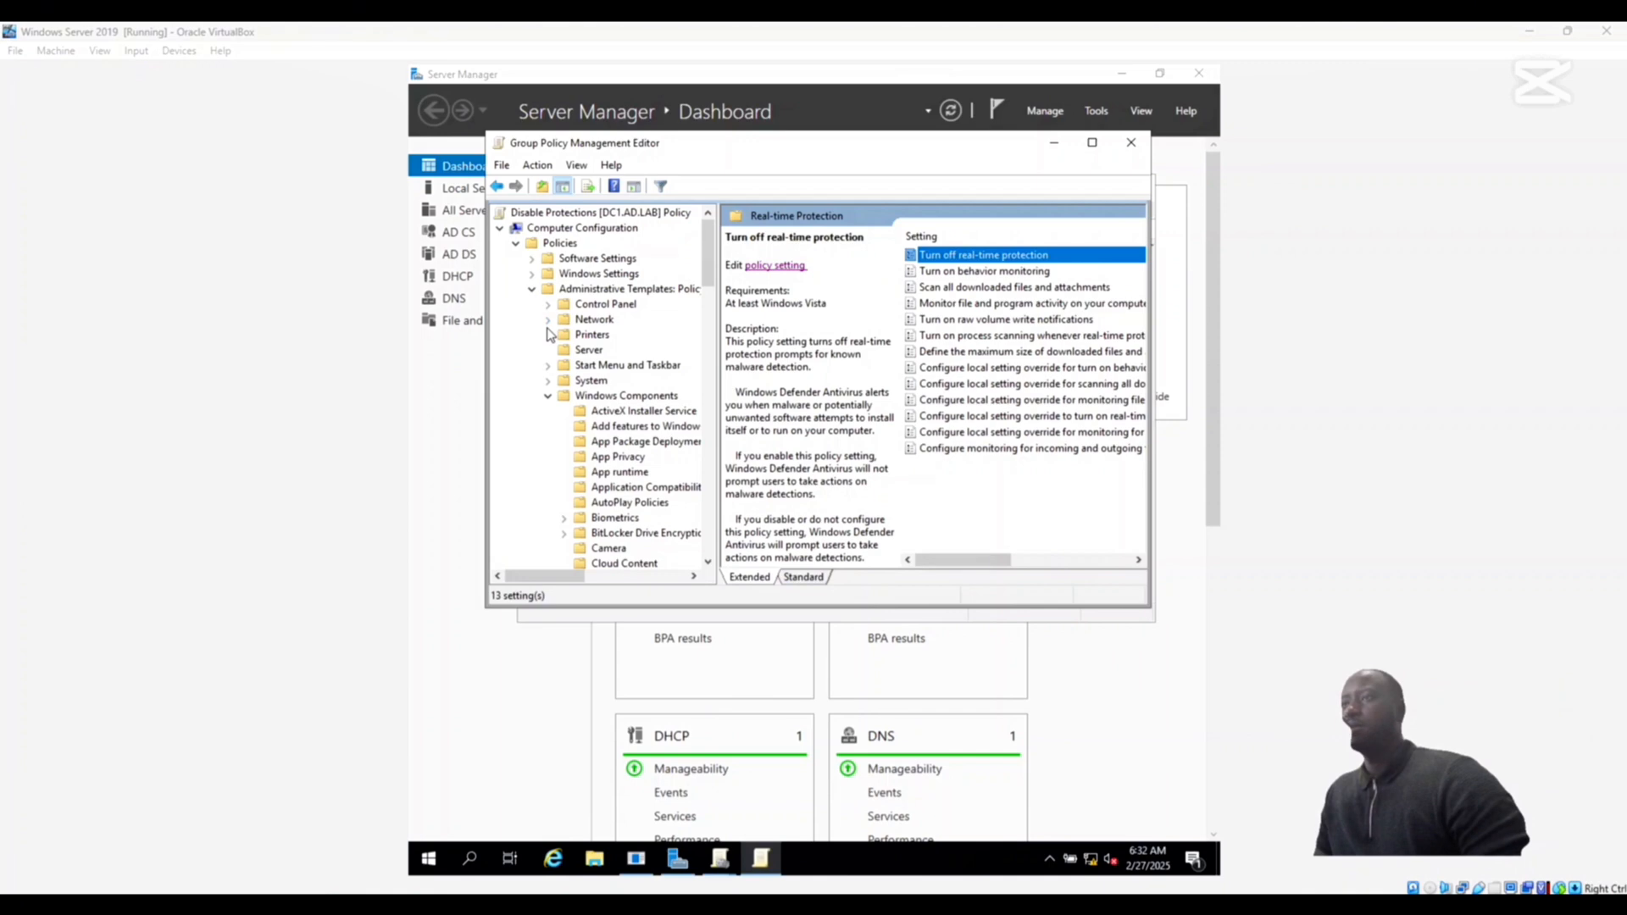
- Show the Domain Profile settings of Windows Defender Firewall under Network Connections, with the editor enlarged enough to read the policy names
{"action": "left_click", "coordinate": [548, 322]}
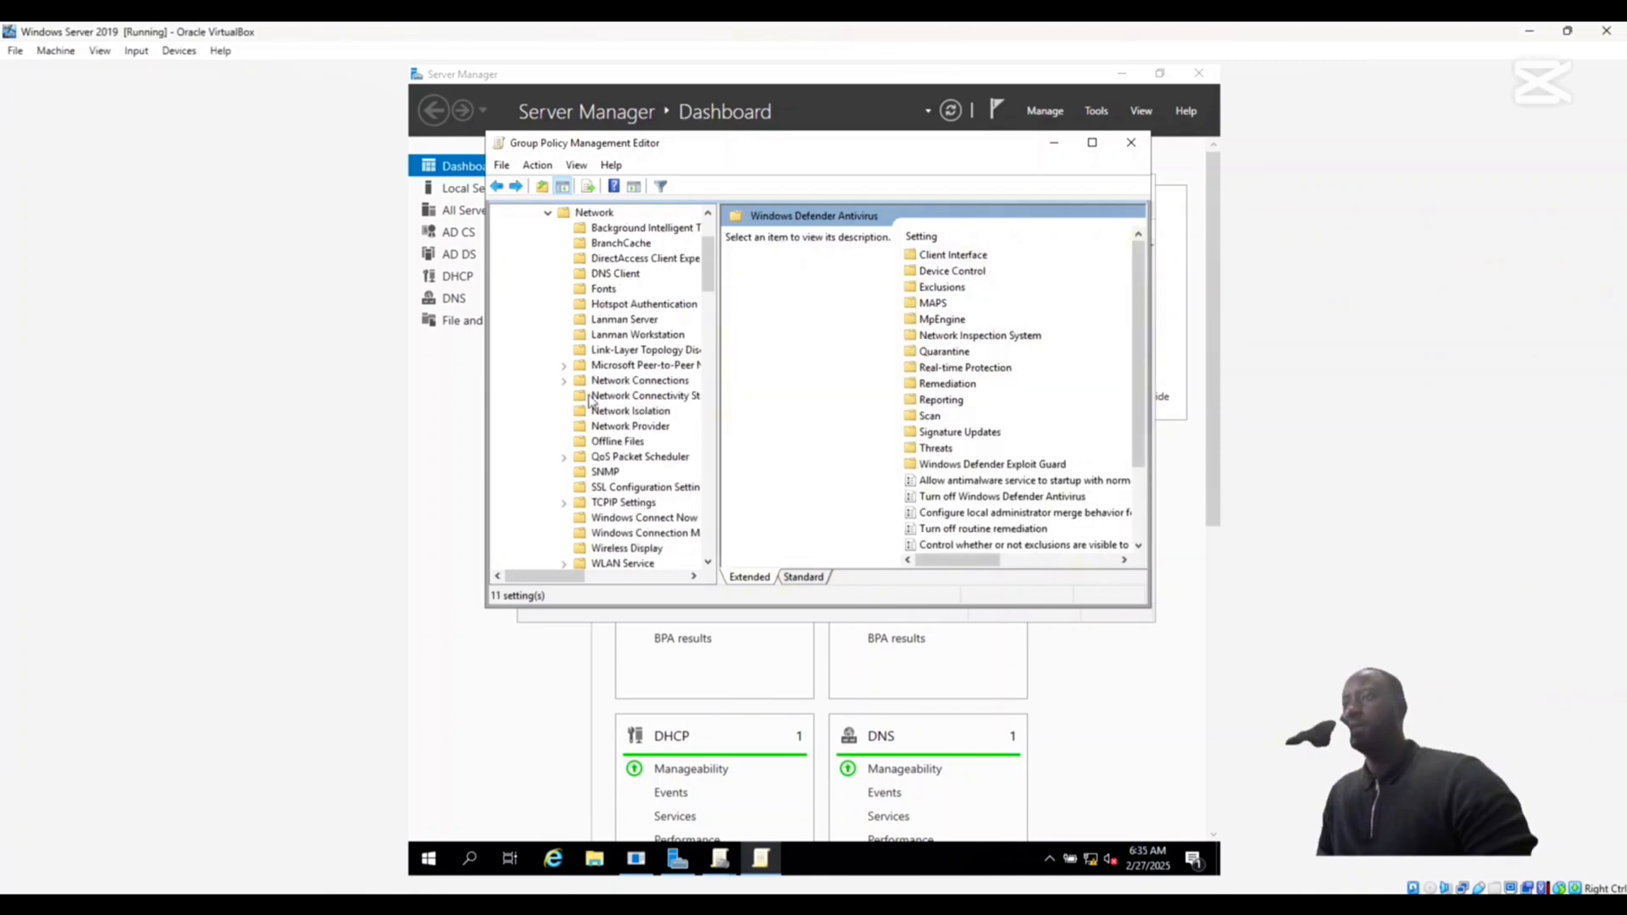
{"action": "left_click", "coordinate": [563, 381]}
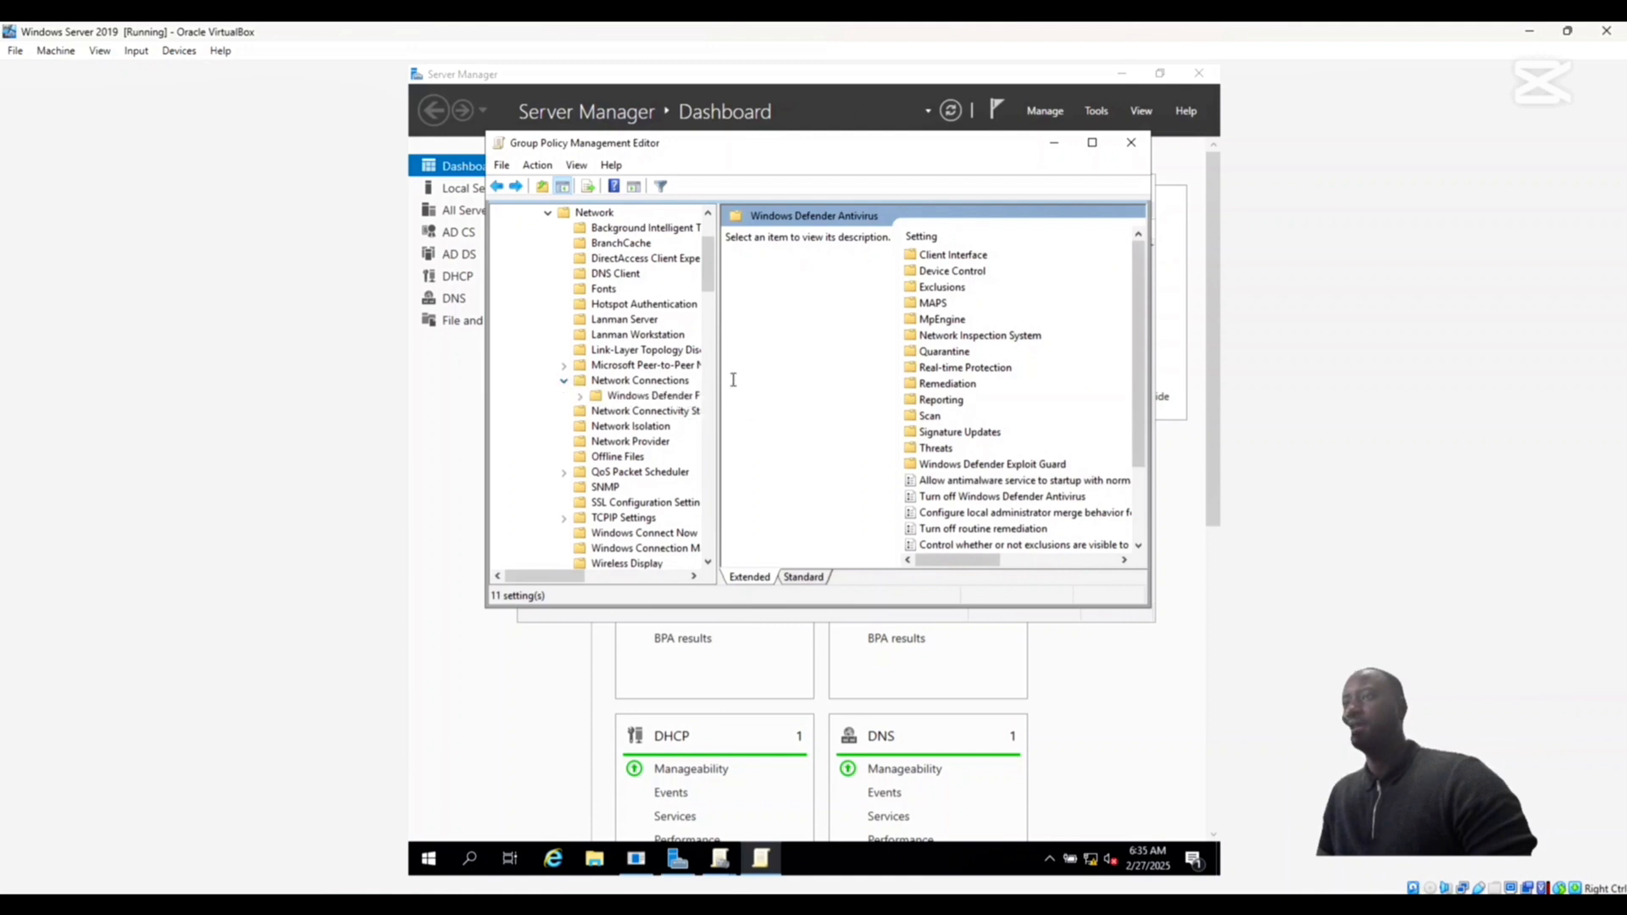
{"action": "left_click_drag", "start_coordinate": [720, 383], "coordinate": [847, 388]}
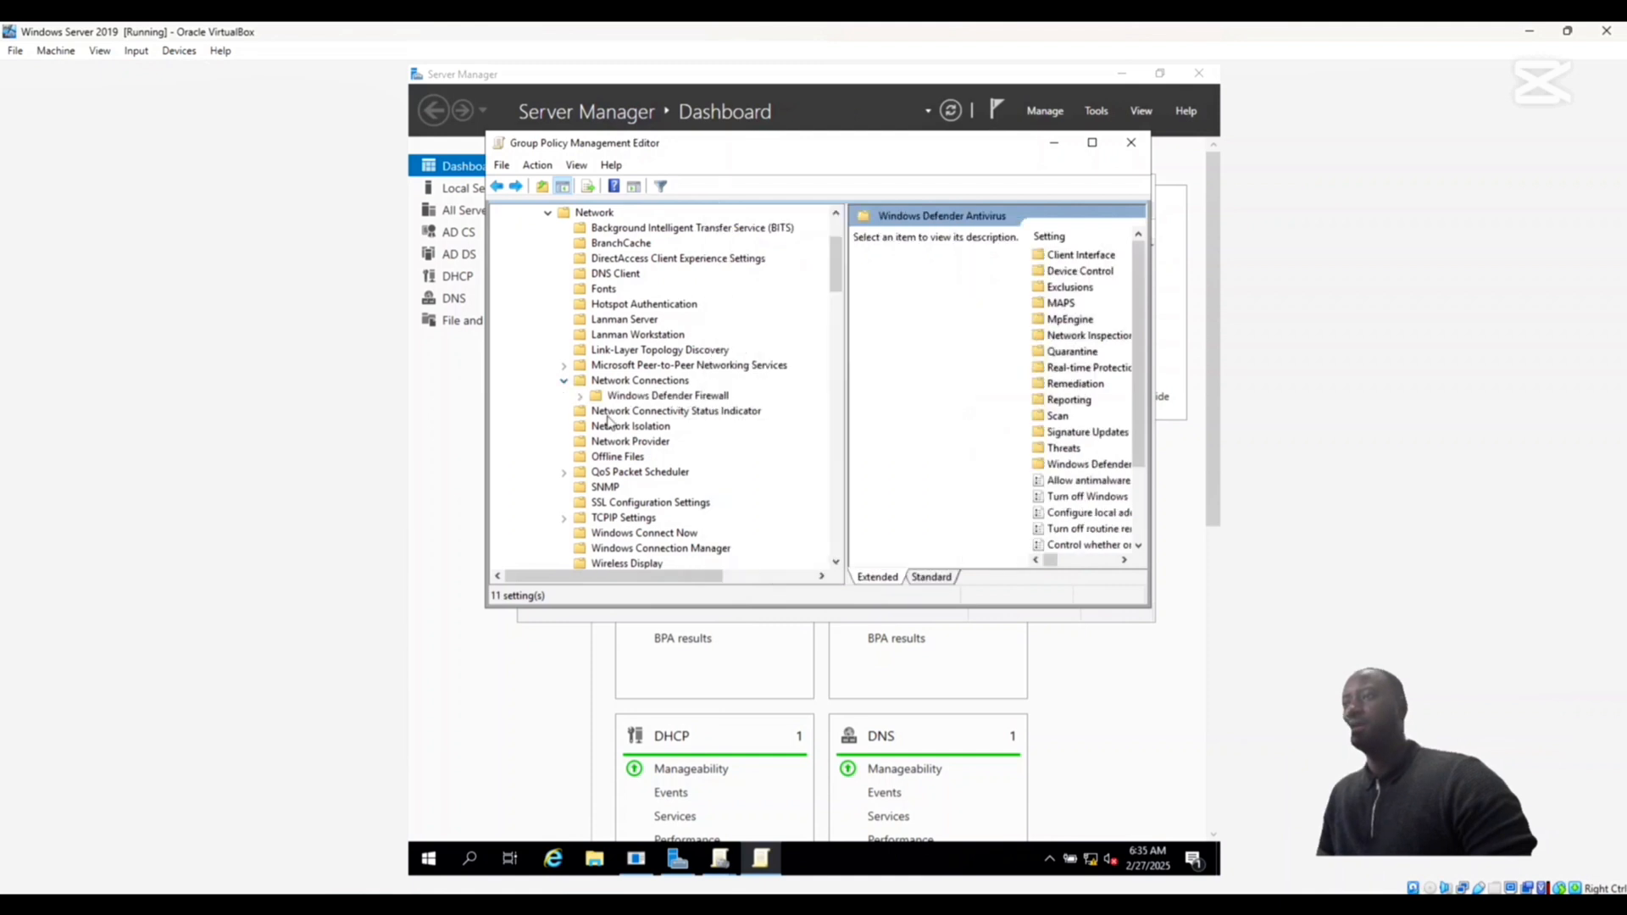
{"action": "left_click", "coordinate": [582, 397]}
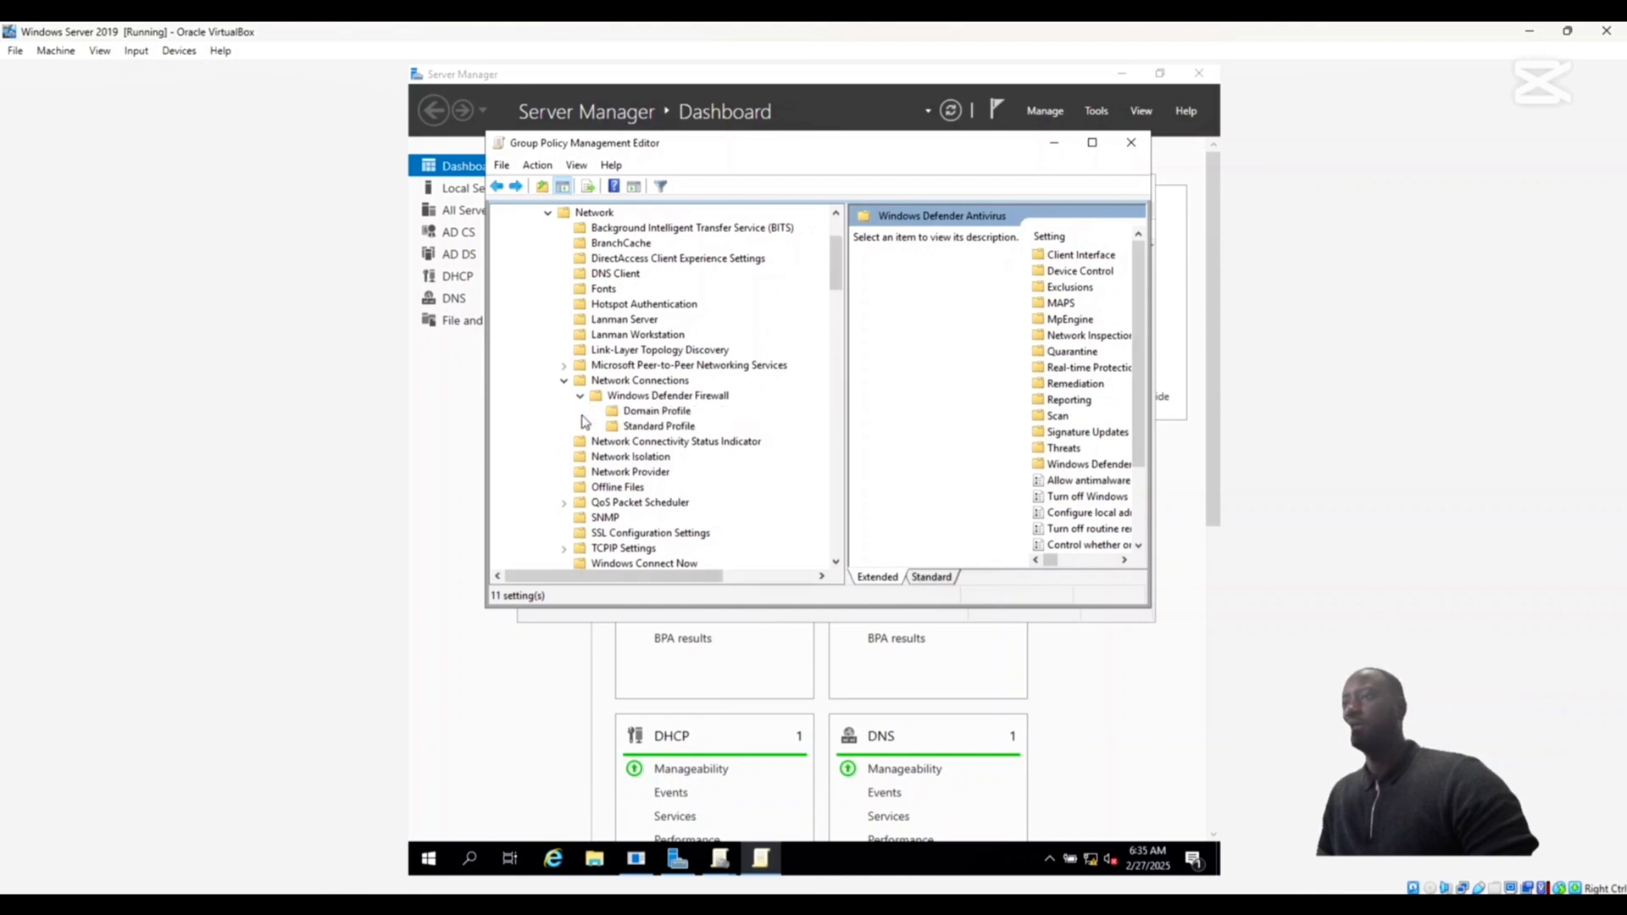
{"action": "left_click", "coordinate": [627, 412]}
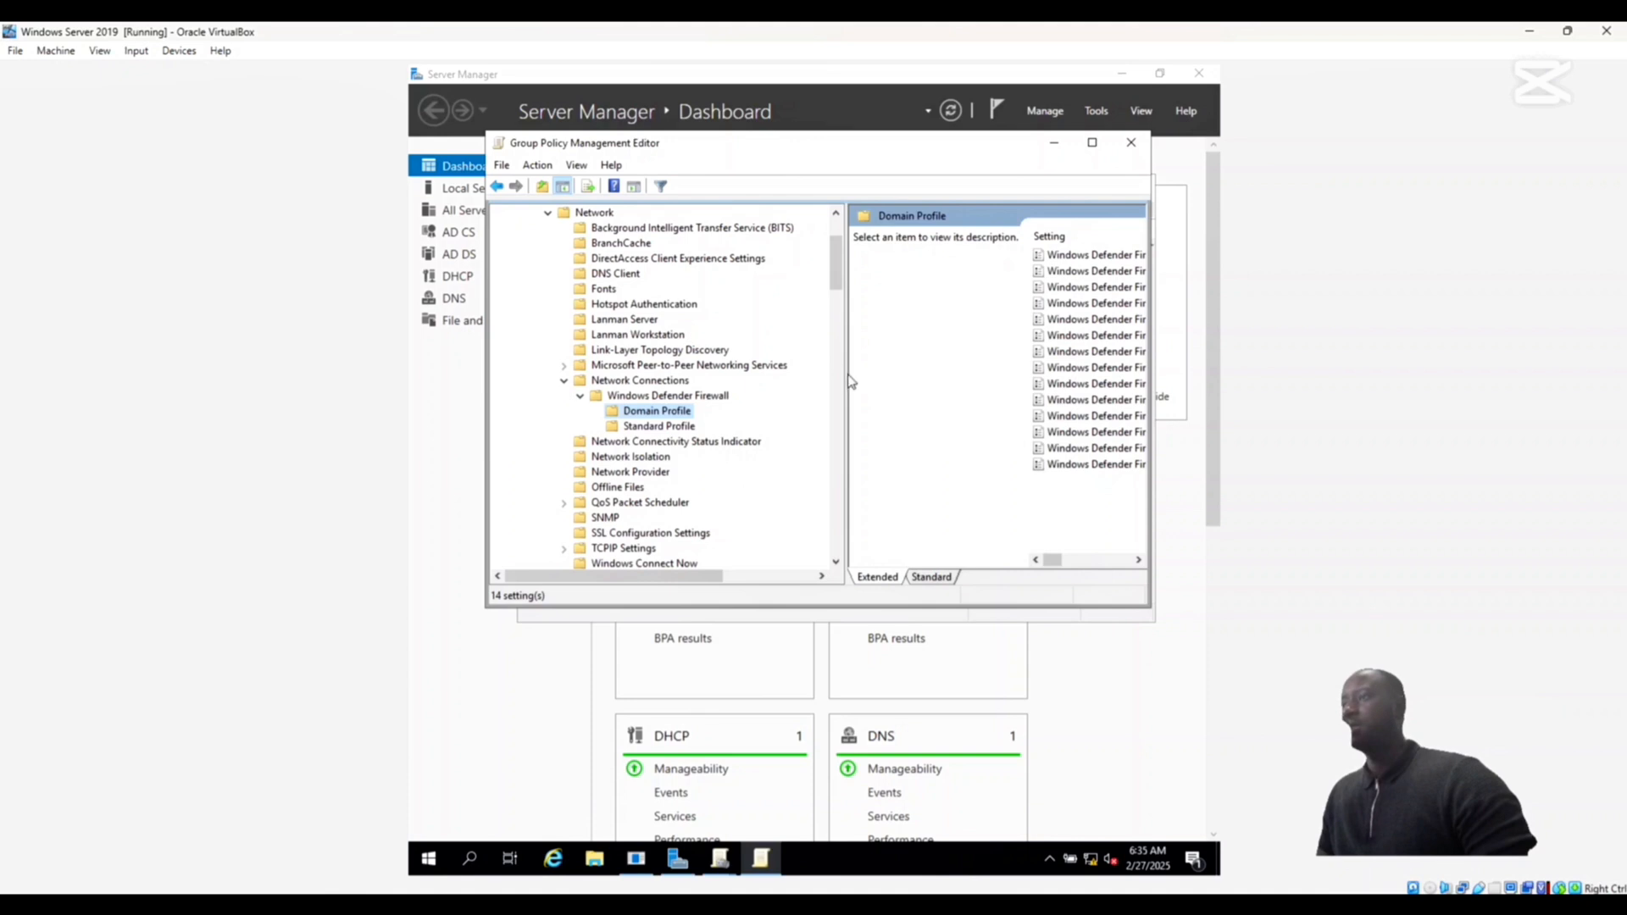
{"action": "left_click_drag", "start_coordinate": [847, 376], "coordinate": [794, 386]}
{"action": "left_click_drag", "start_coordinate": [1151, 330], "coordinate": [1219, 244]}
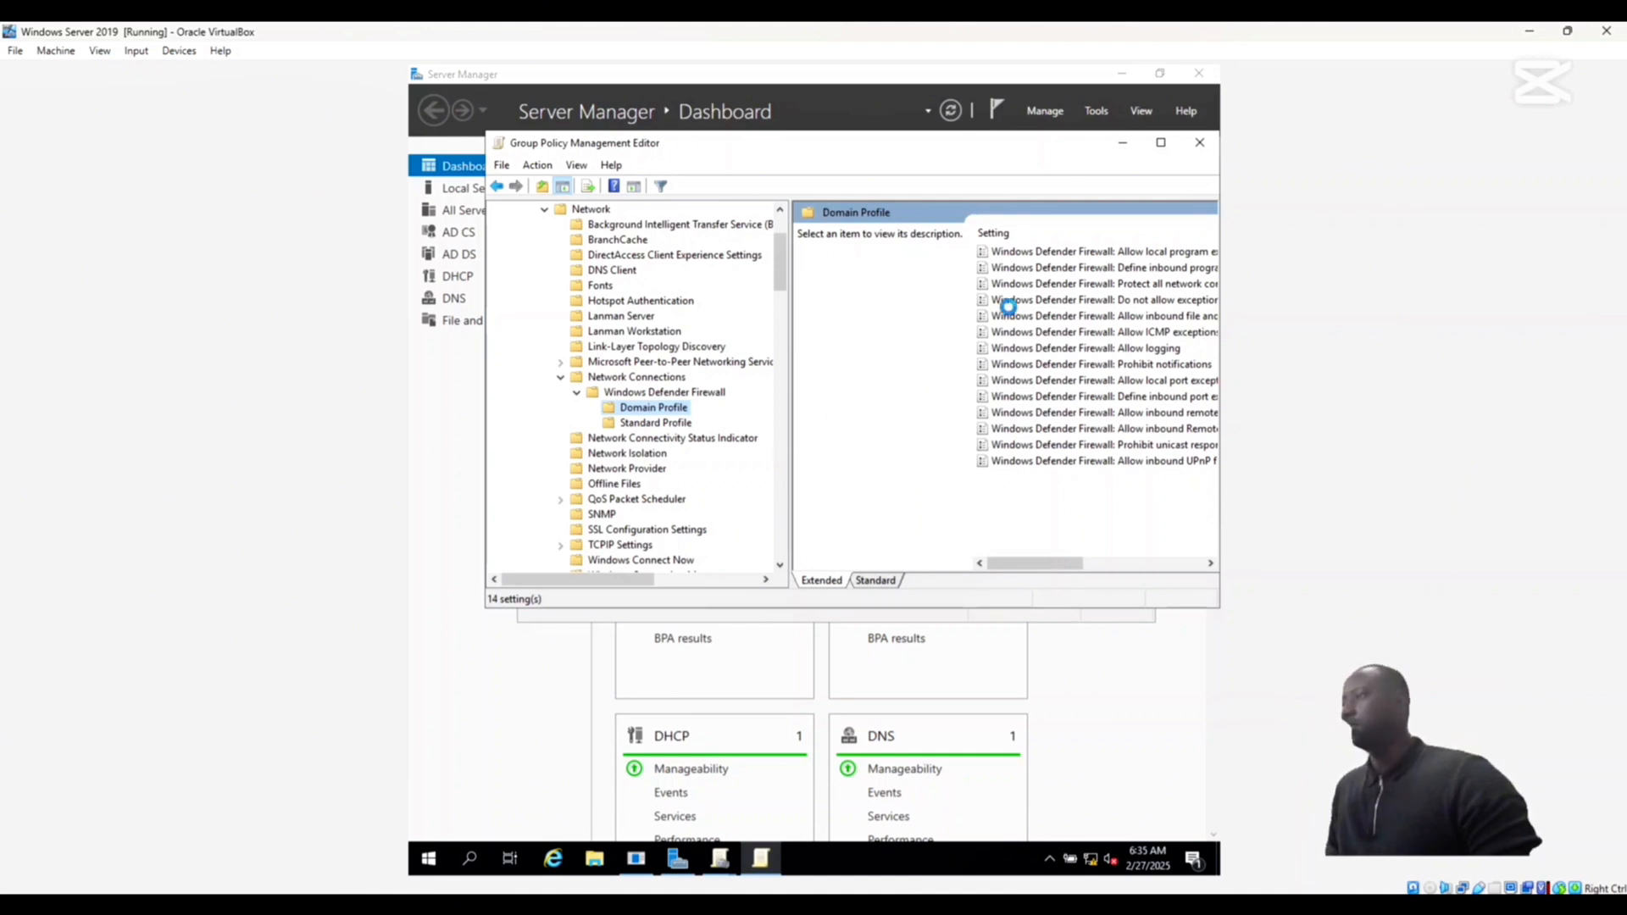
- Set the Windows Defender Firewall: Protect all network connections policy in the Domain Profile to Disabled and apply it
{"action": "double_click", "coordinate": [1054, 284]}
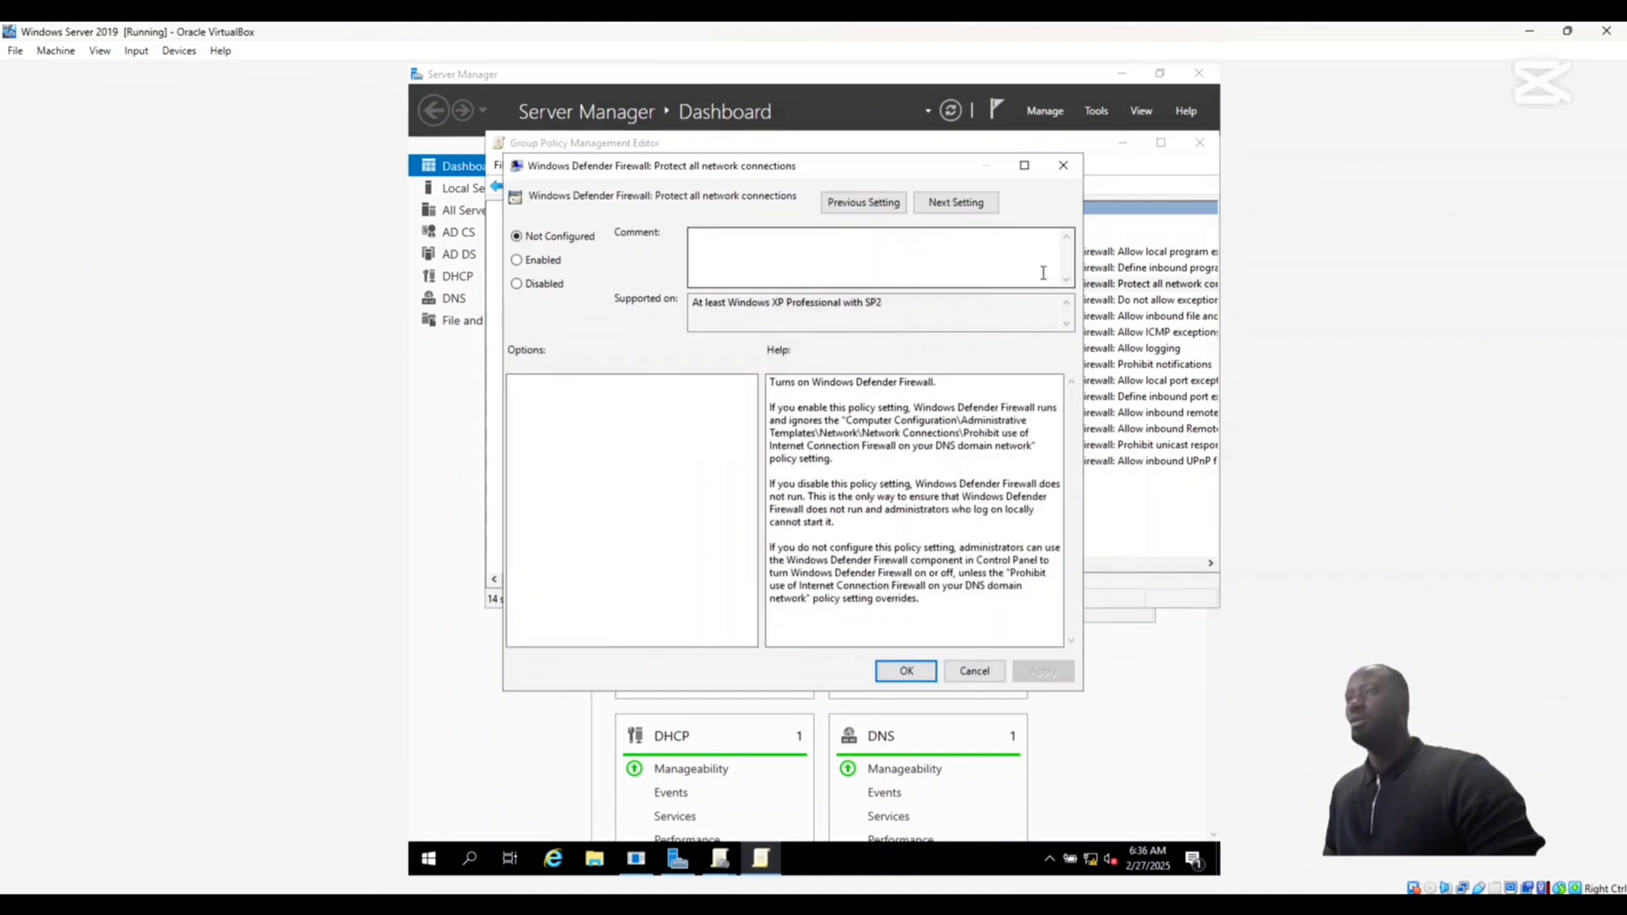
{"action": "left_click", "coordinate": [1063, 166]}
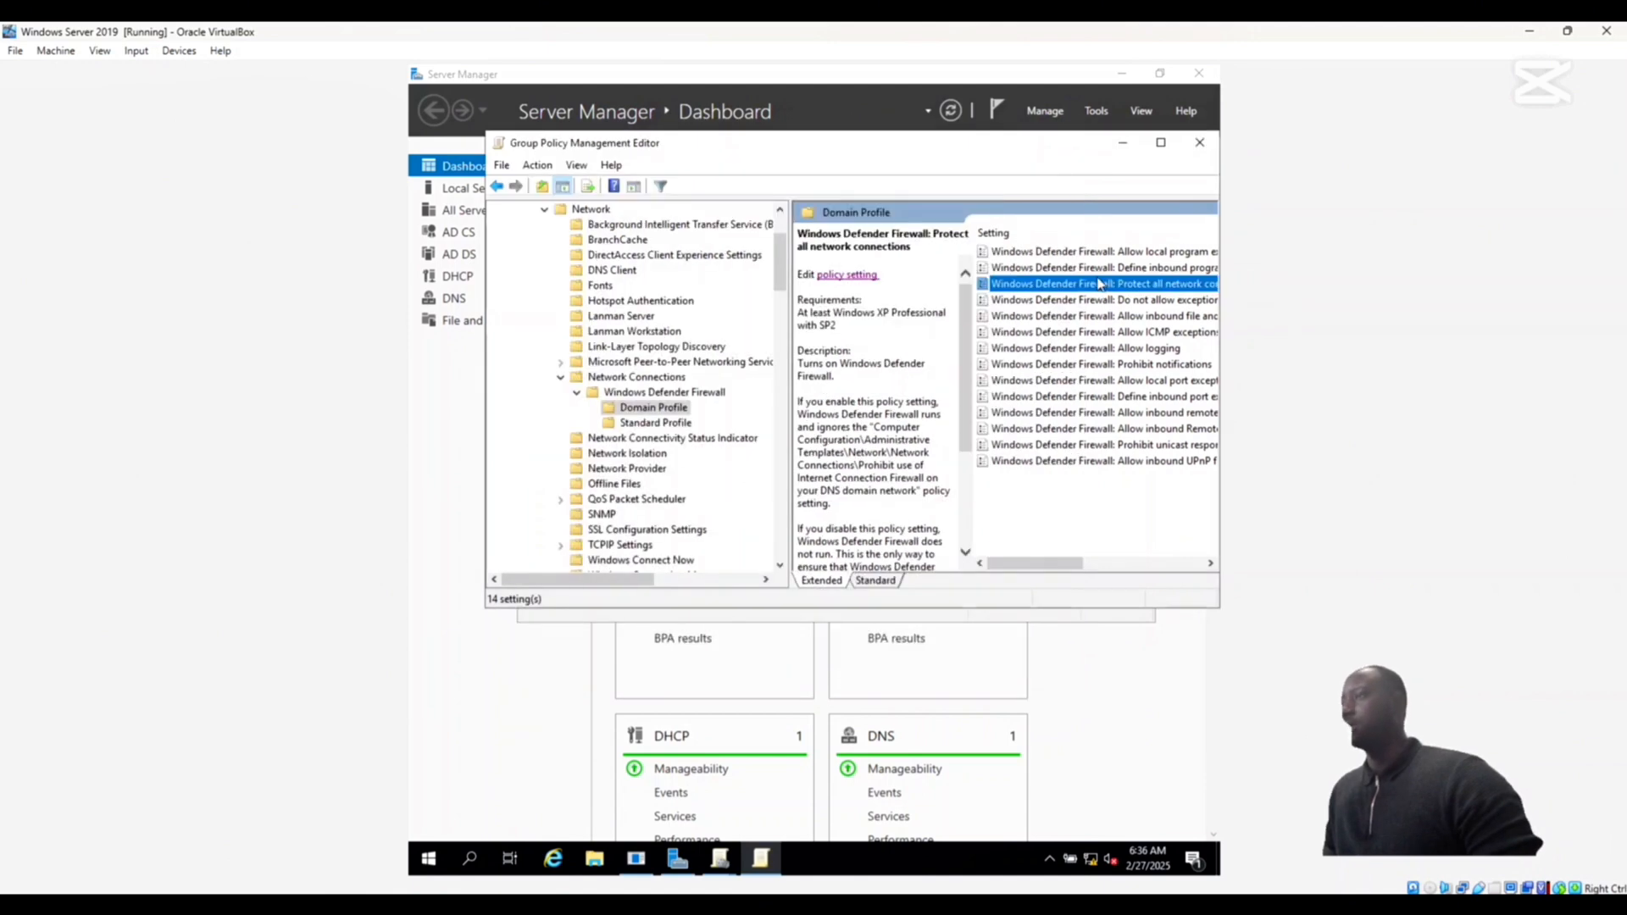
{"action": "left_click", "coordinate": [842, 276]}
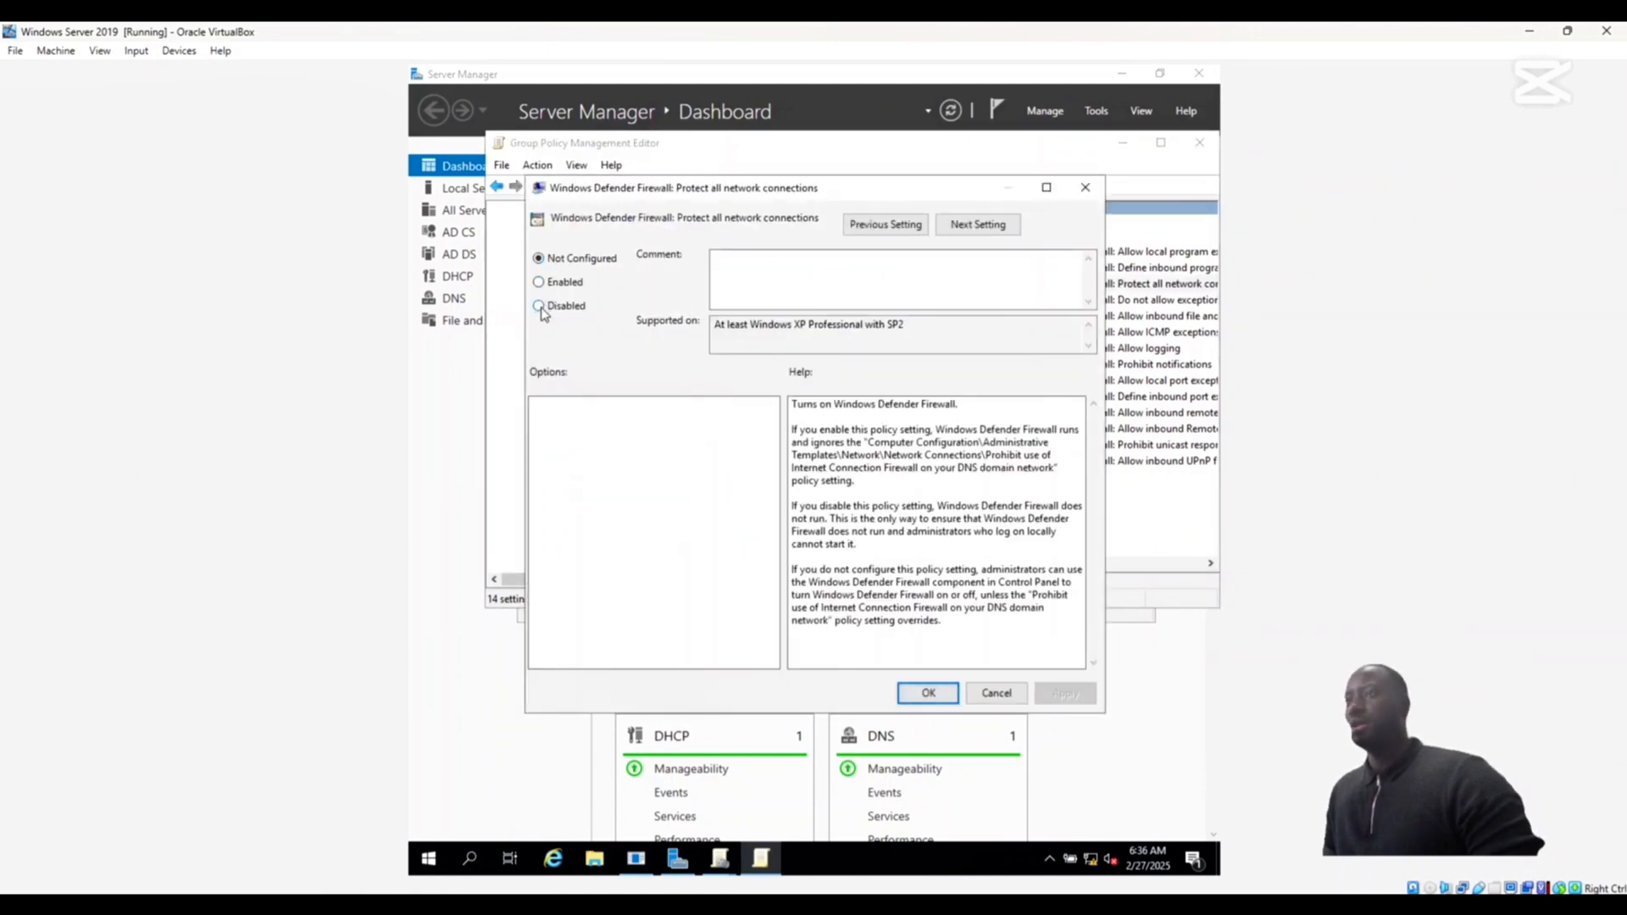
{"action": "left_click", "coordinate": [539, 307]}
{"action": "left_click", "coordinate": [1066, 693]}
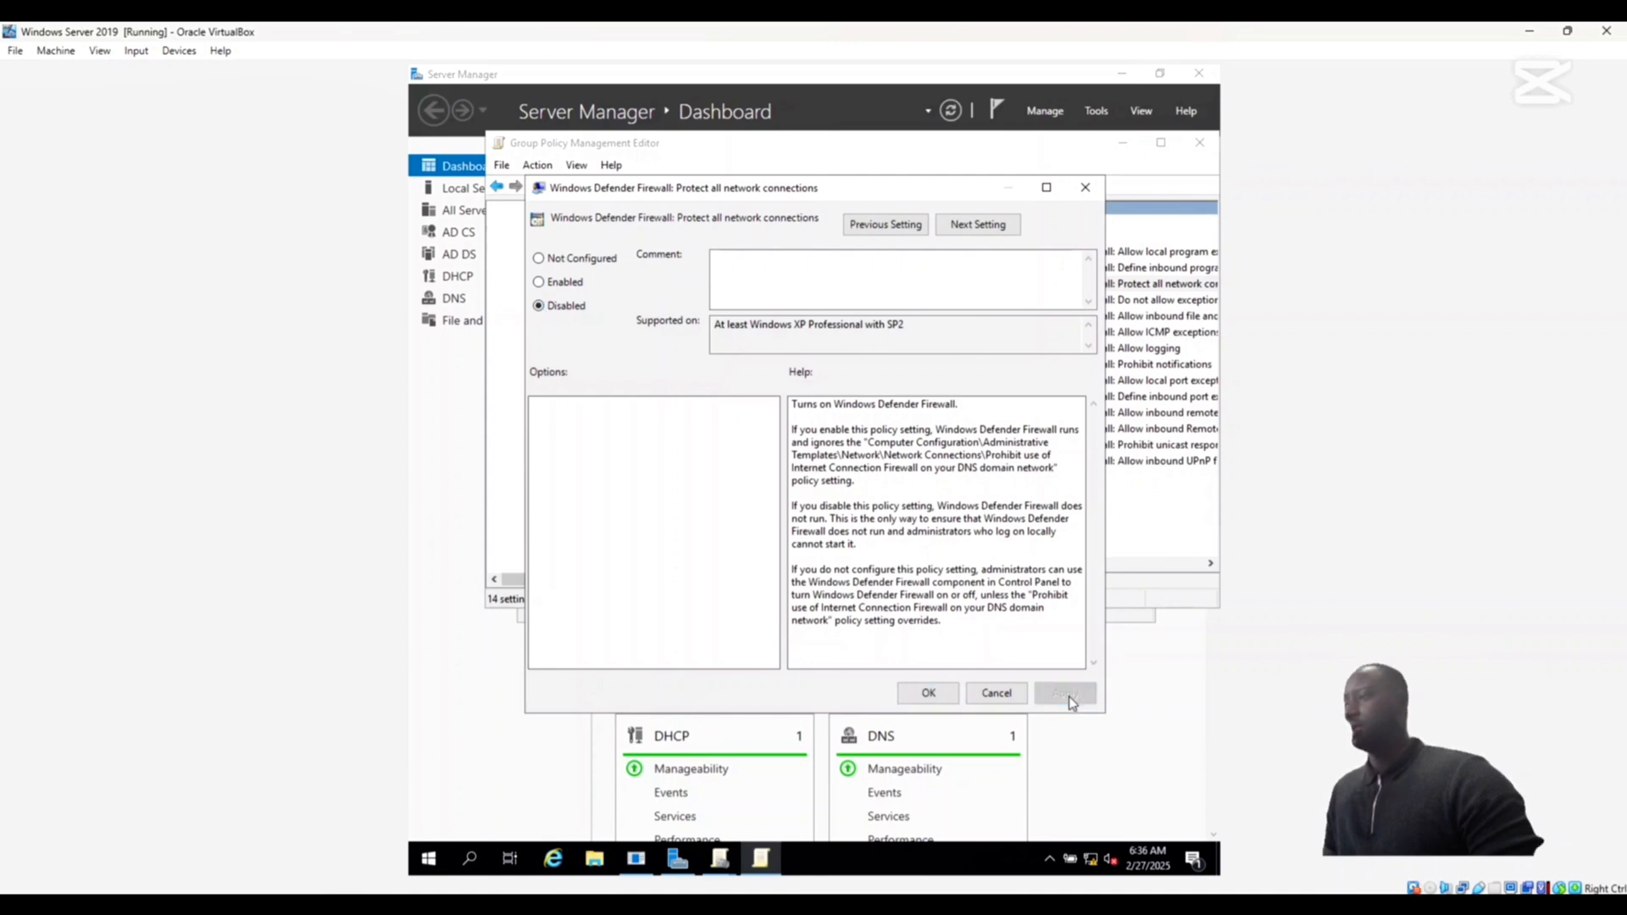
{"action": "left_click", "coordinate": [927, 692]}
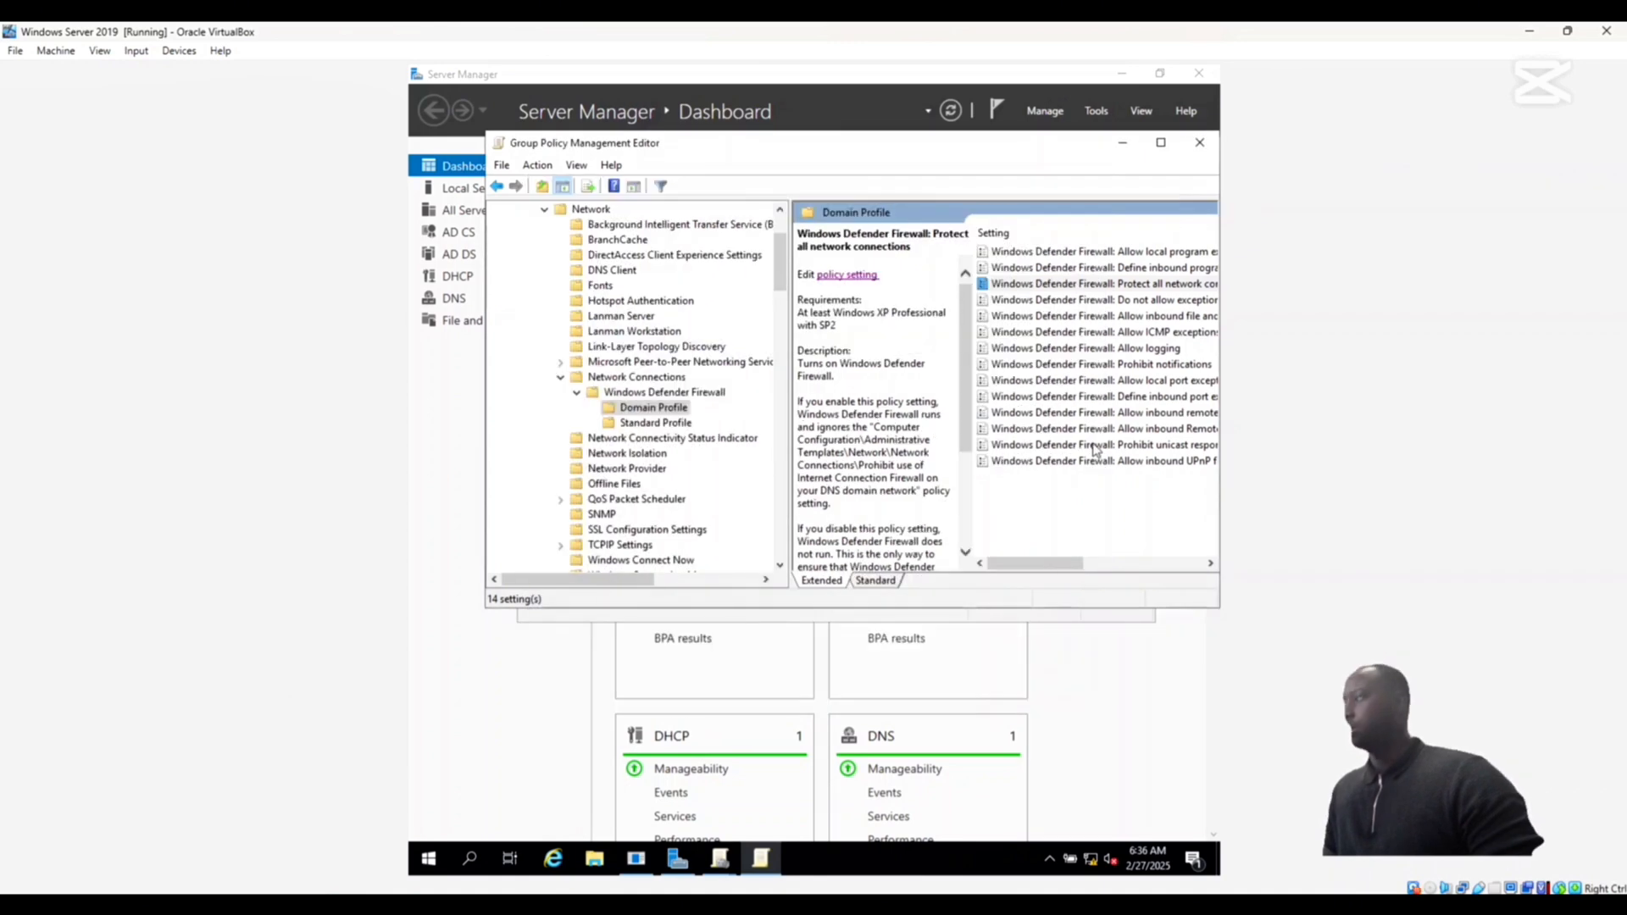
- Close the policy editor and set the Disable Protections GPO link under ad.lab to Enforced
{"action": "left_click", "coordinate": [1199, 144]}
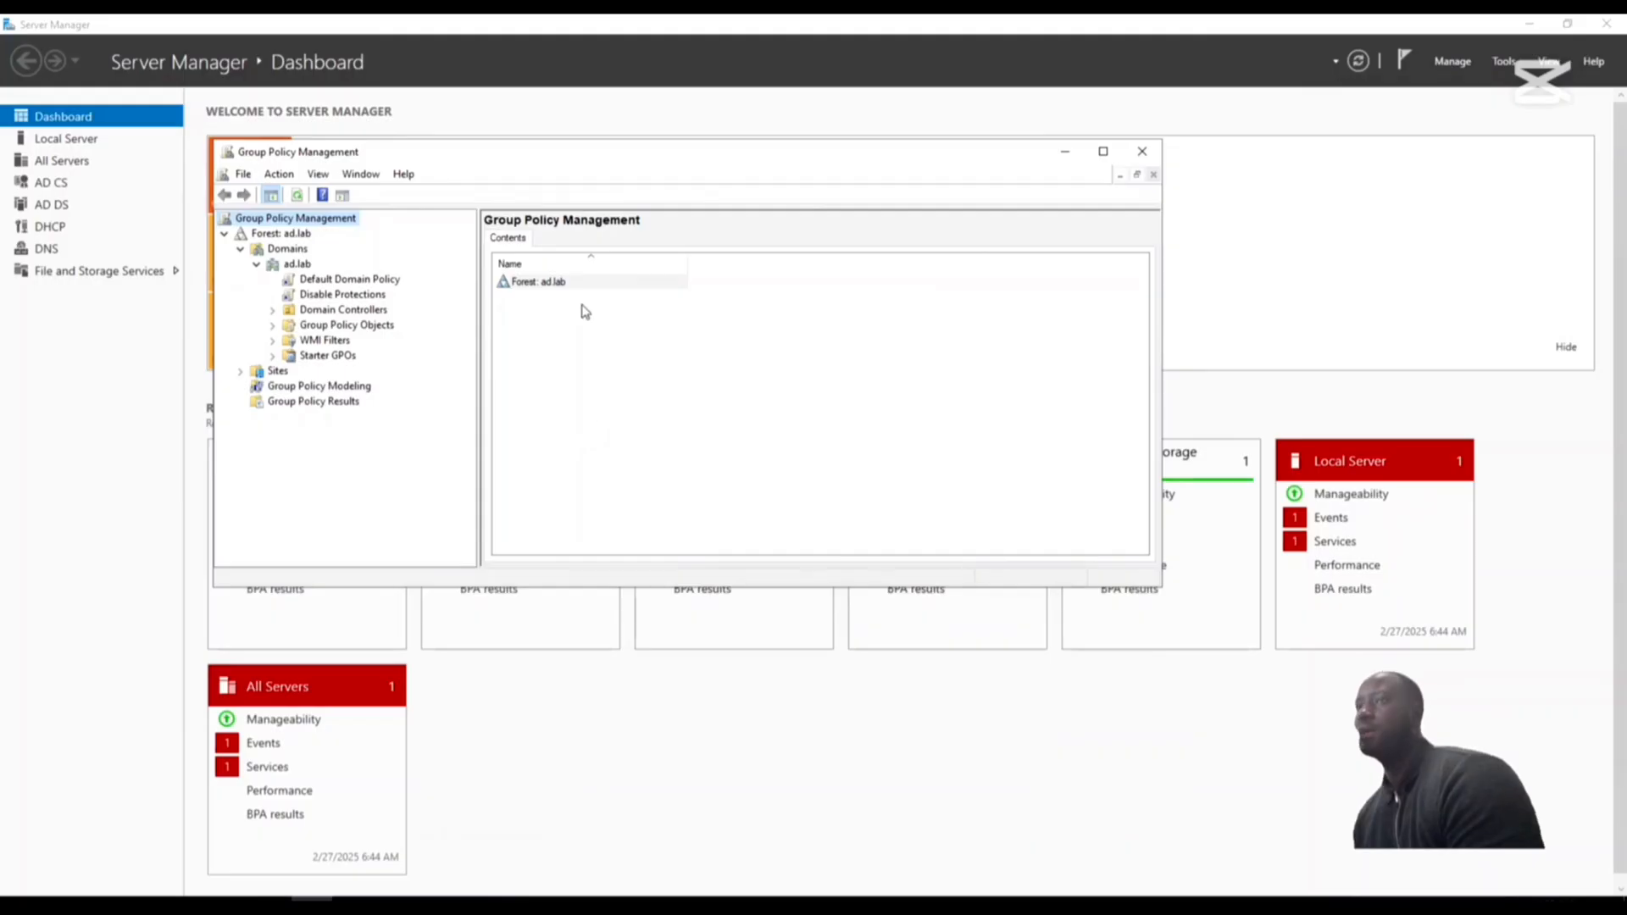
{"action": "right_click", "coordinate": [312, 298]}
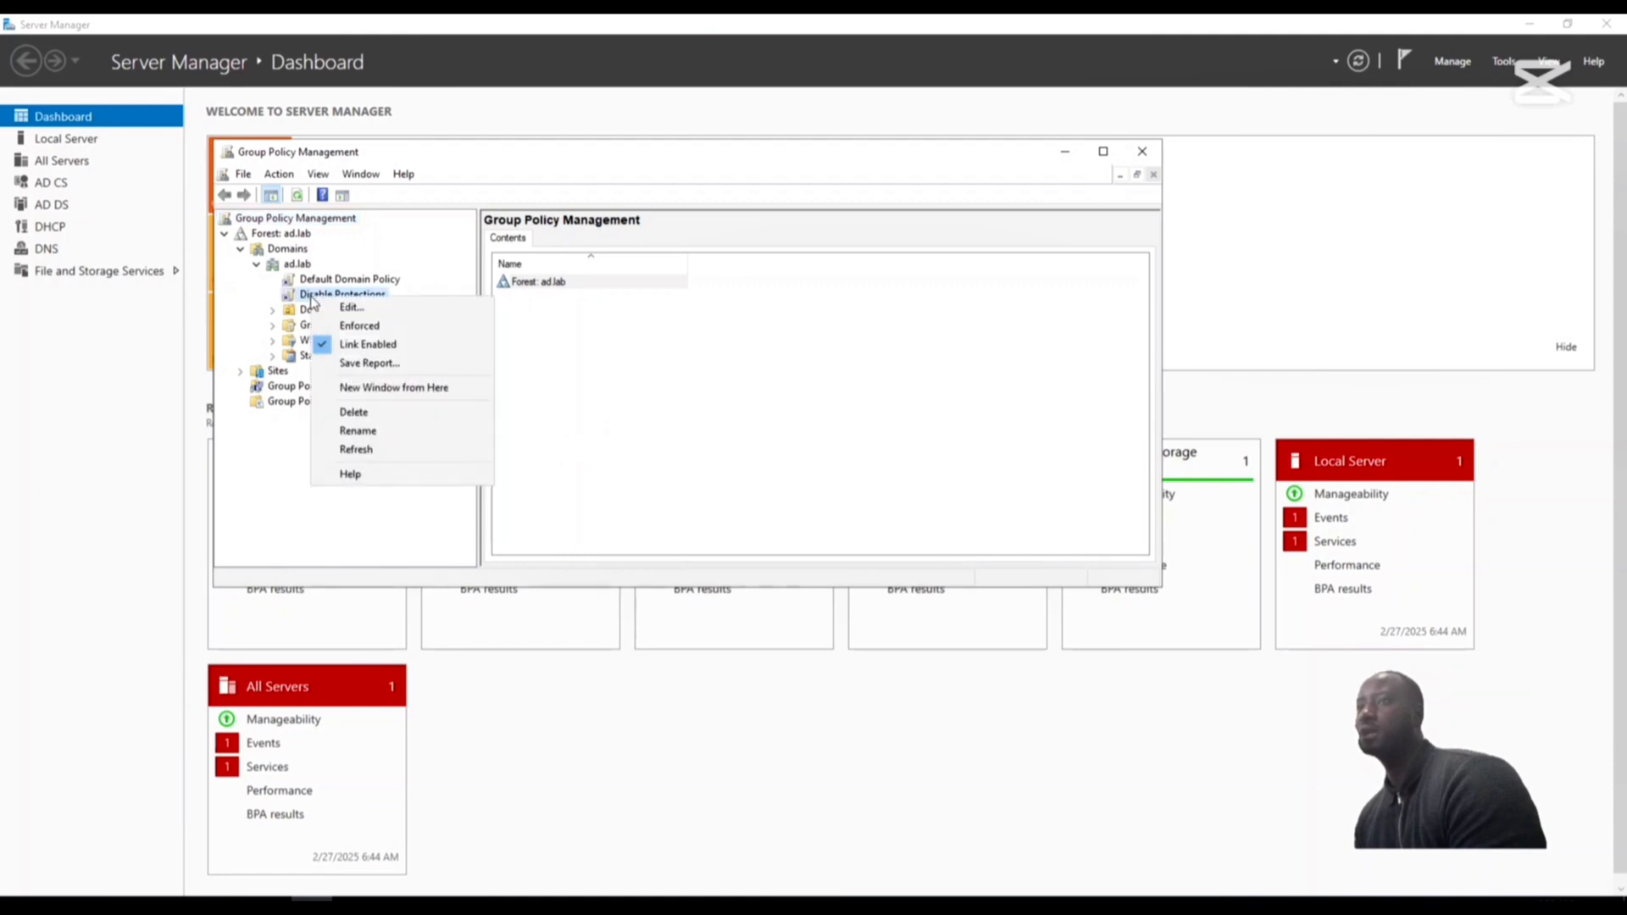
{"action": "left_click", "coordinate": [345, 330]}
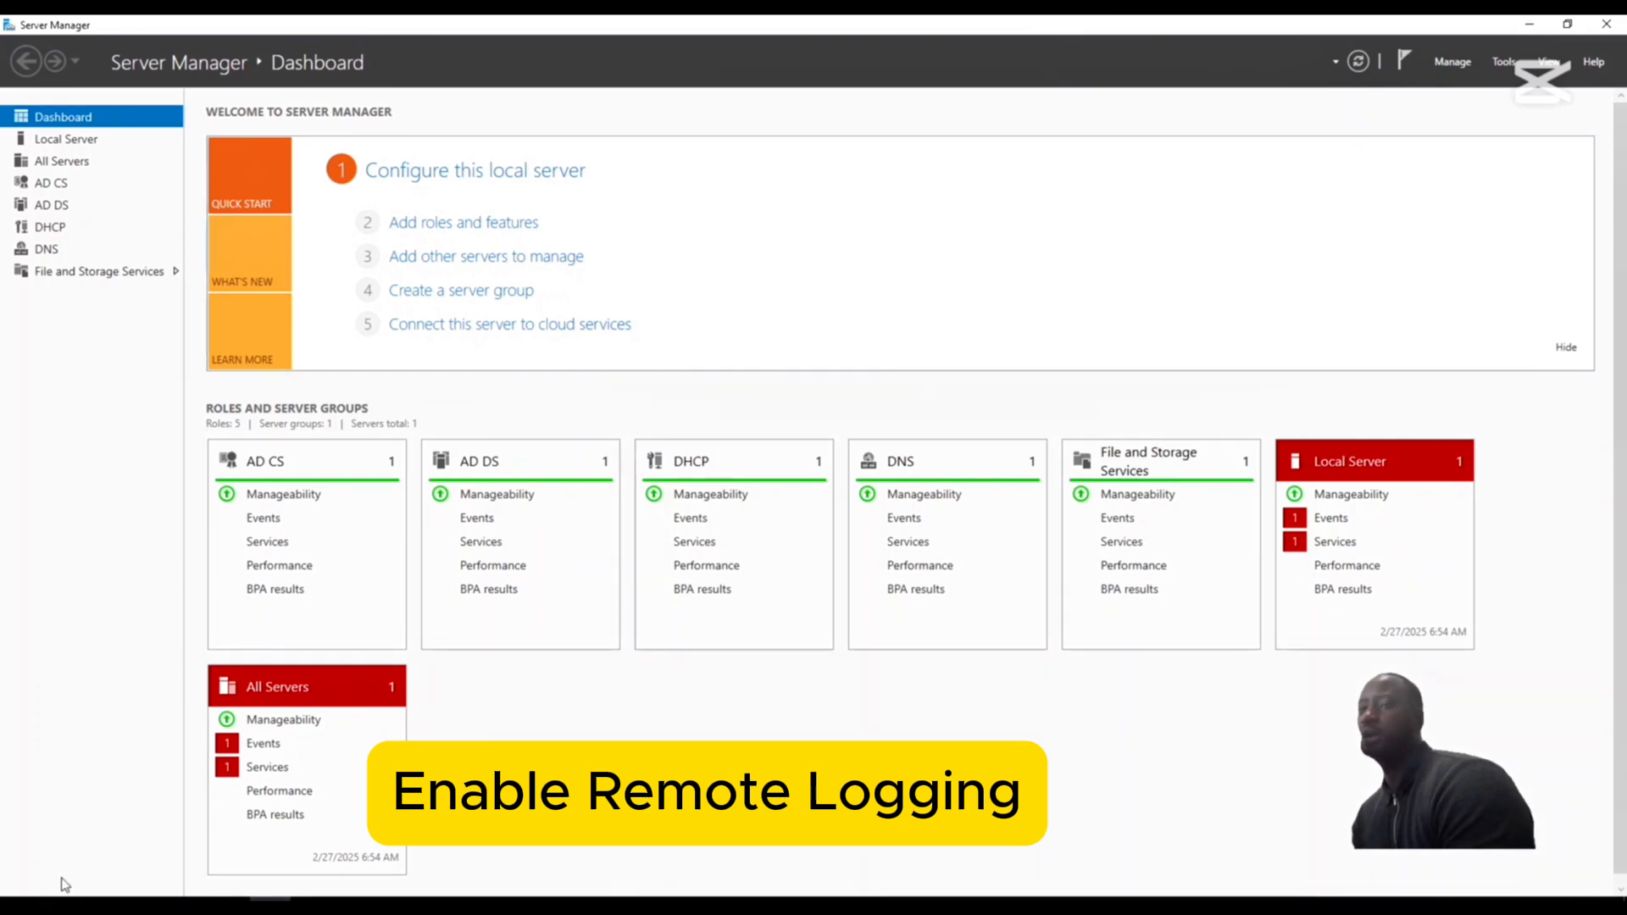
- Open the Group Policy Management console and expand Forest: ad.lab down to the ad.lab domain
{"action": "left_click", "coordinate": [19, 903]}
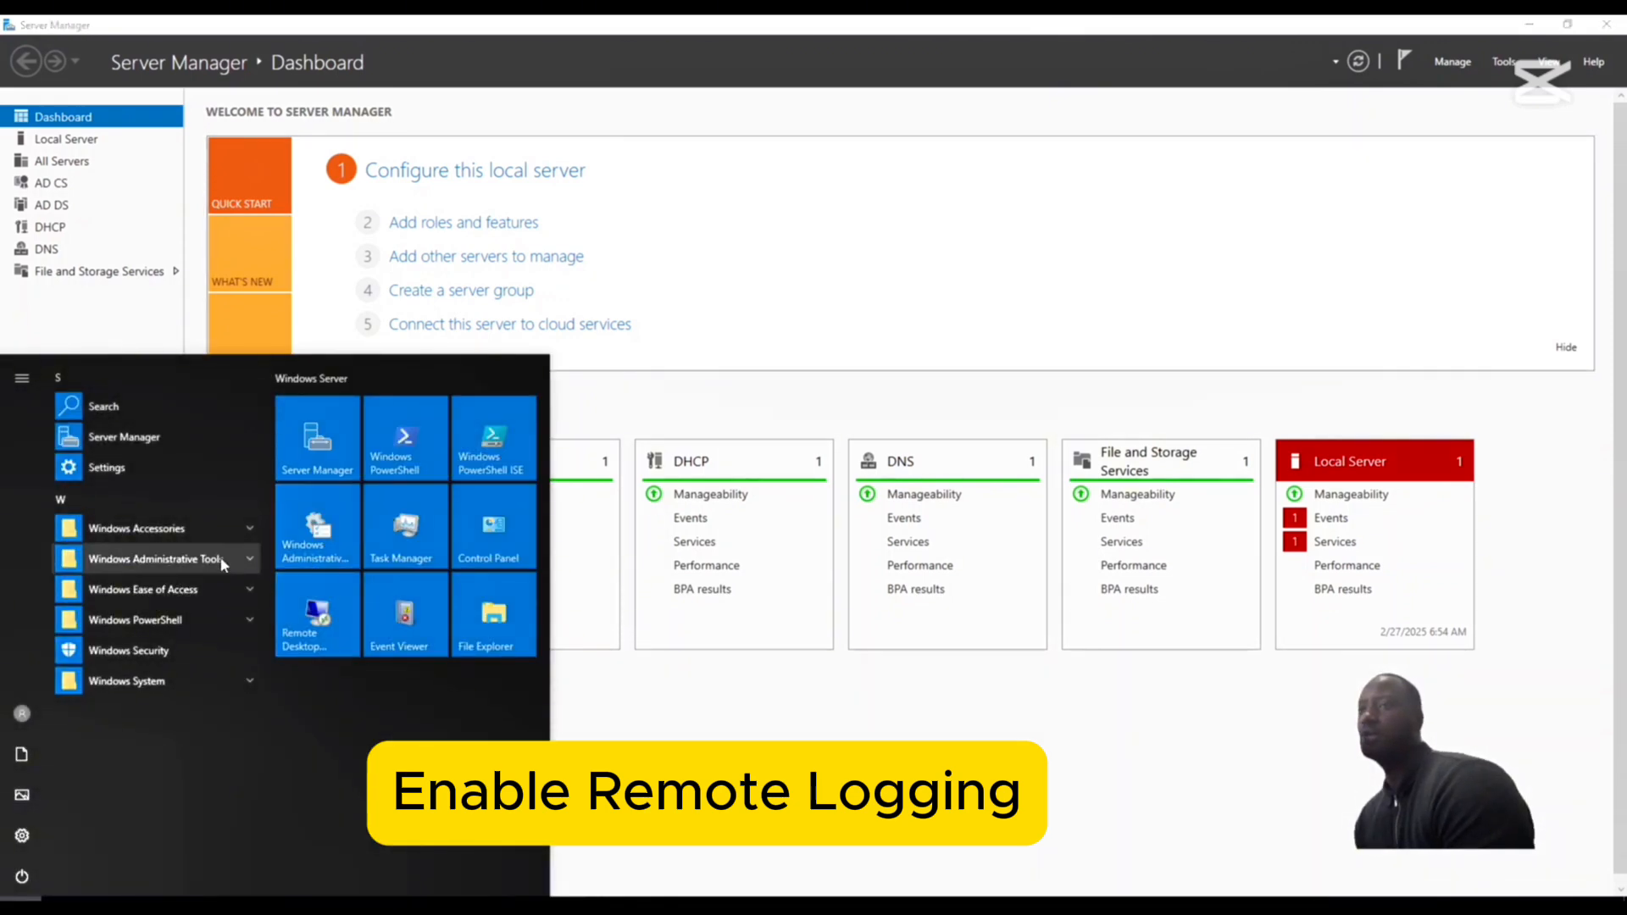
{"action": "left_click", "coordinate": [245, 558]}
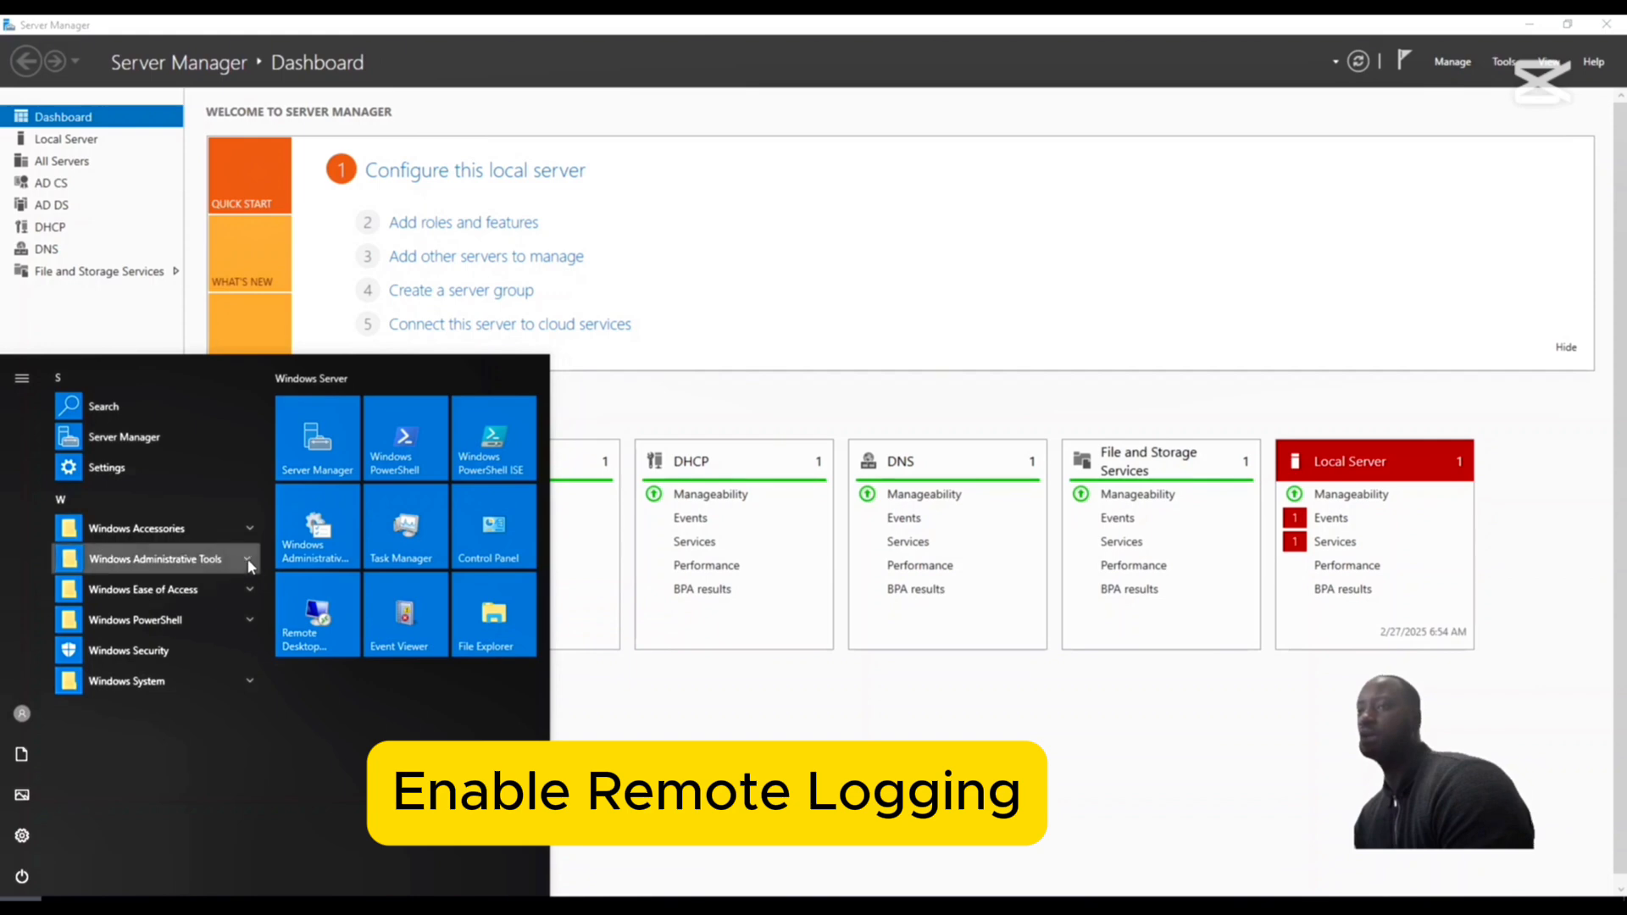
{"action": "scroll", "coordinate": [190, 822], "scroll_direction": "down", "scroll_amount": 1}
{"action": "scroll", "coordinate": [191, 820], "scroll_direction": "up", "scroll_amount": 1}
{"action": "scroll", "coordinate": [176, 777], "scroll_direction": "down", "scroll_amount": 2}
{"action": "left_click", "coordinate": [176, 774]}
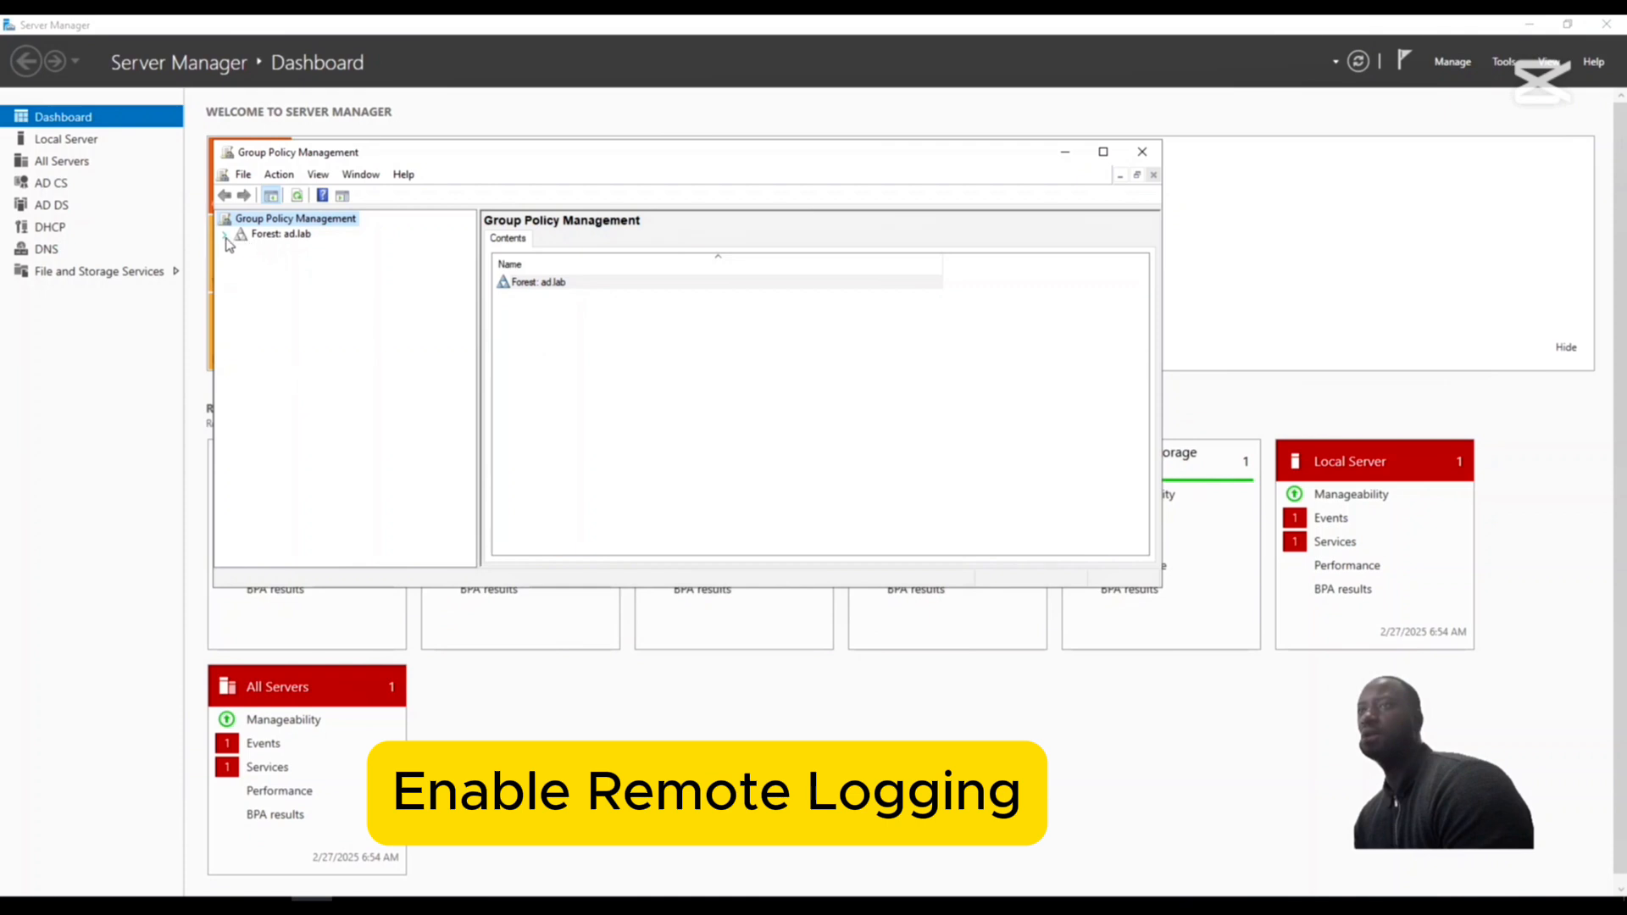
{"action": "left_click", "coordinate": [225, 236]}
{"action": "left_click", "coordinate": [241, 252]}
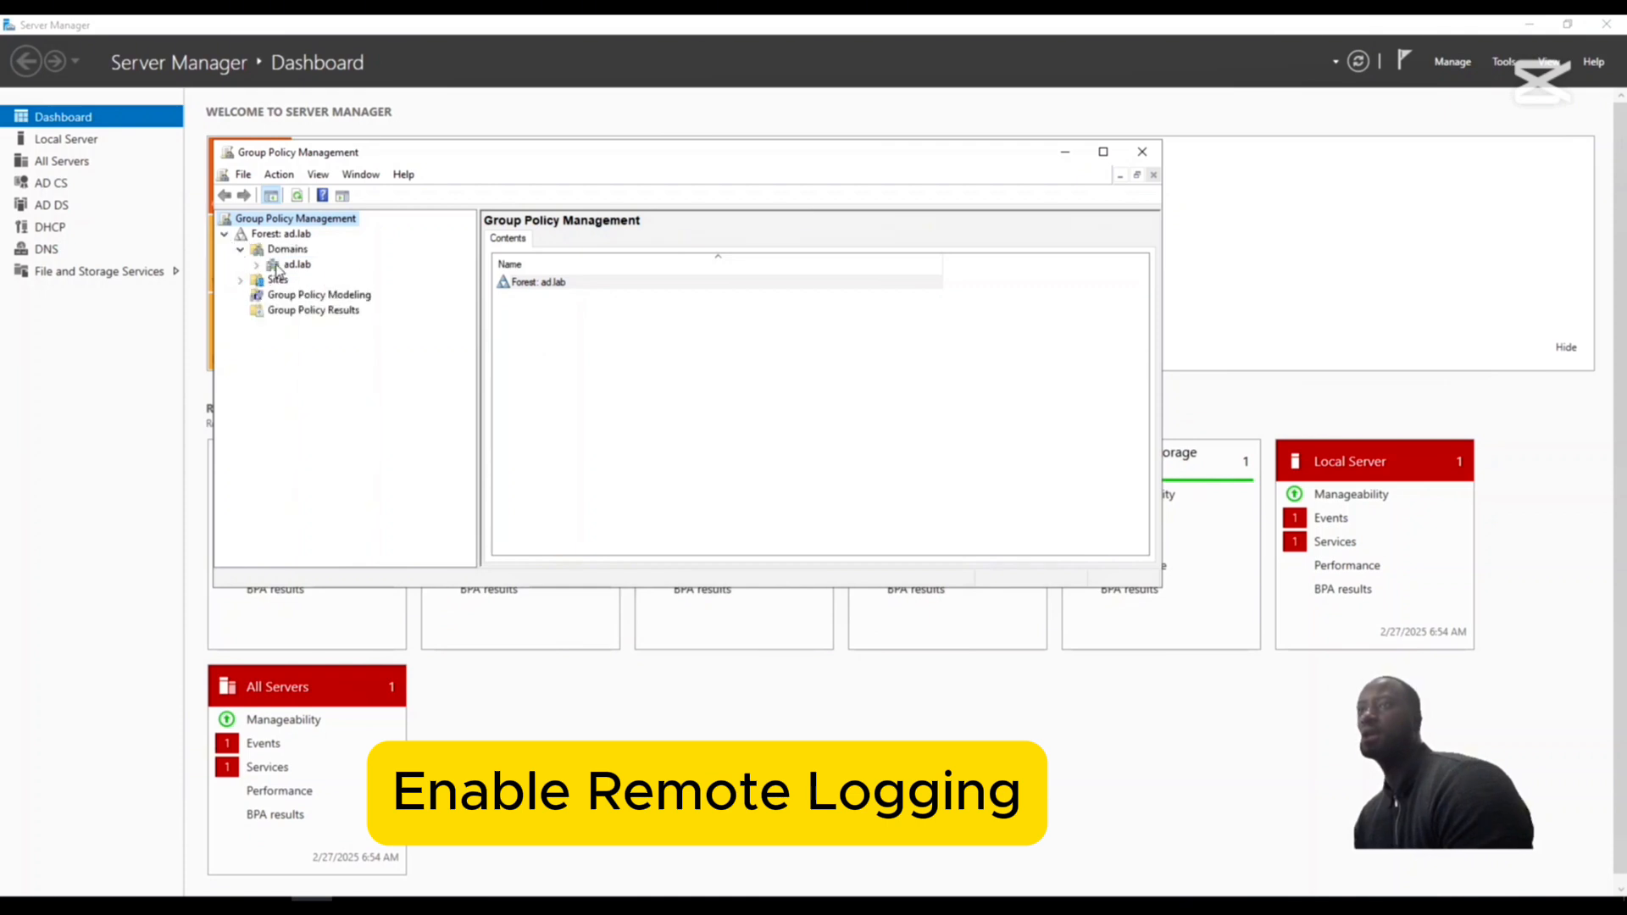
- Create a GPO named Admin Remote Login linked to the ad.lab domain, with no source starter GPO
{"action": "right_click", "coordinate": [276, 265]}
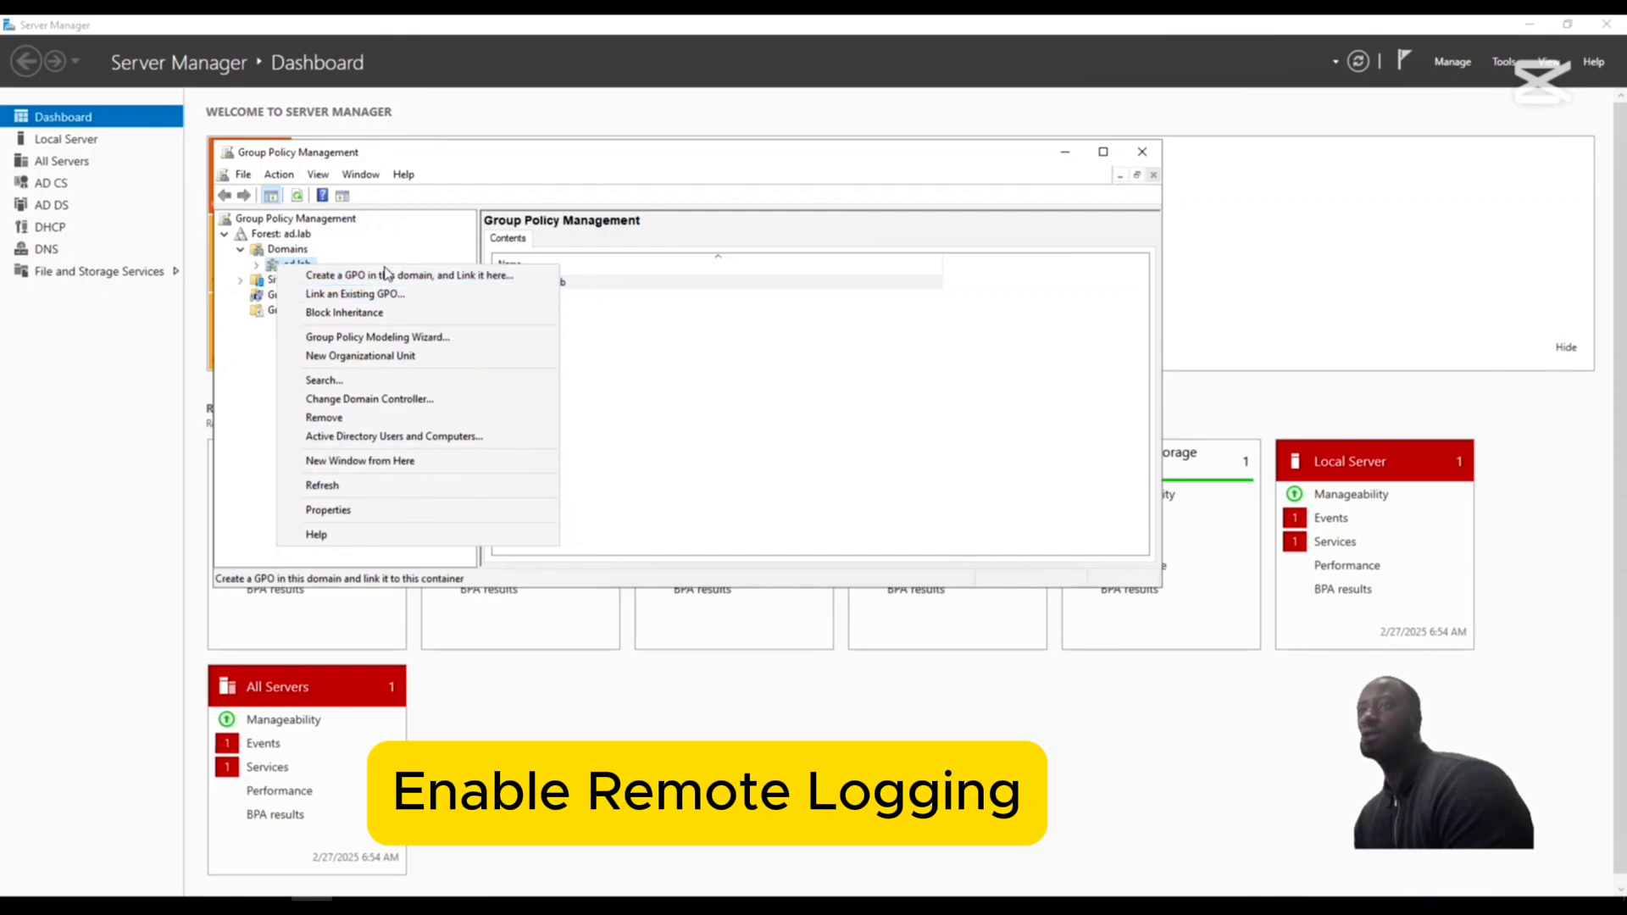
{"action": "left_click", "coordinate": [441, 275]}
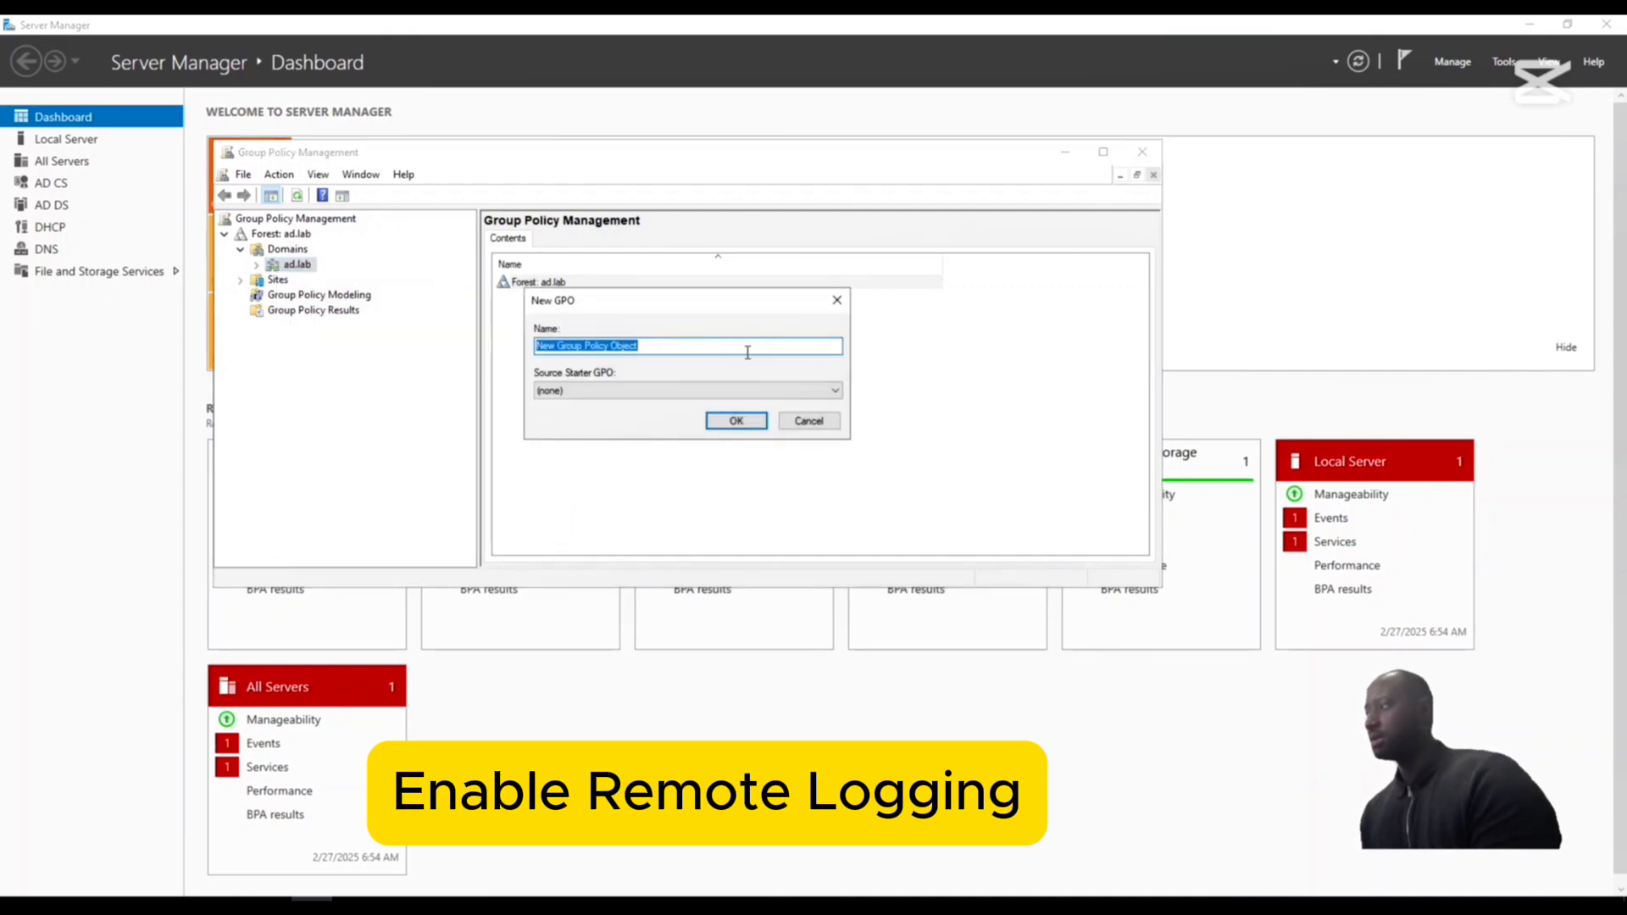
{"action": "key", "text": "BackSpace"}
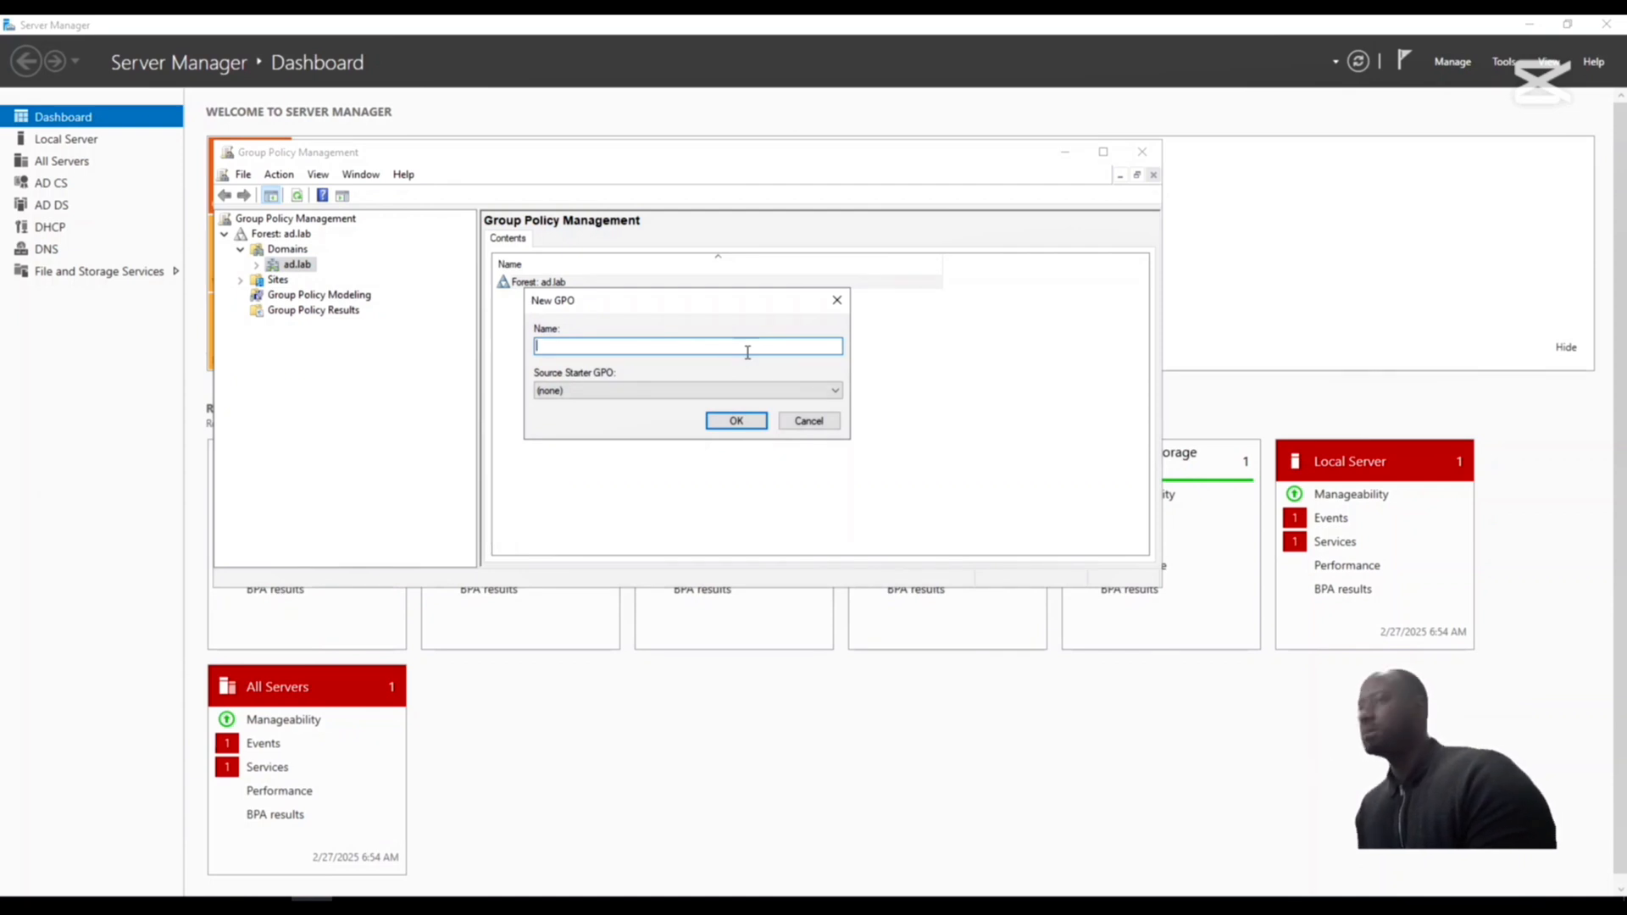
{"action": "type", "text": "Admin"}
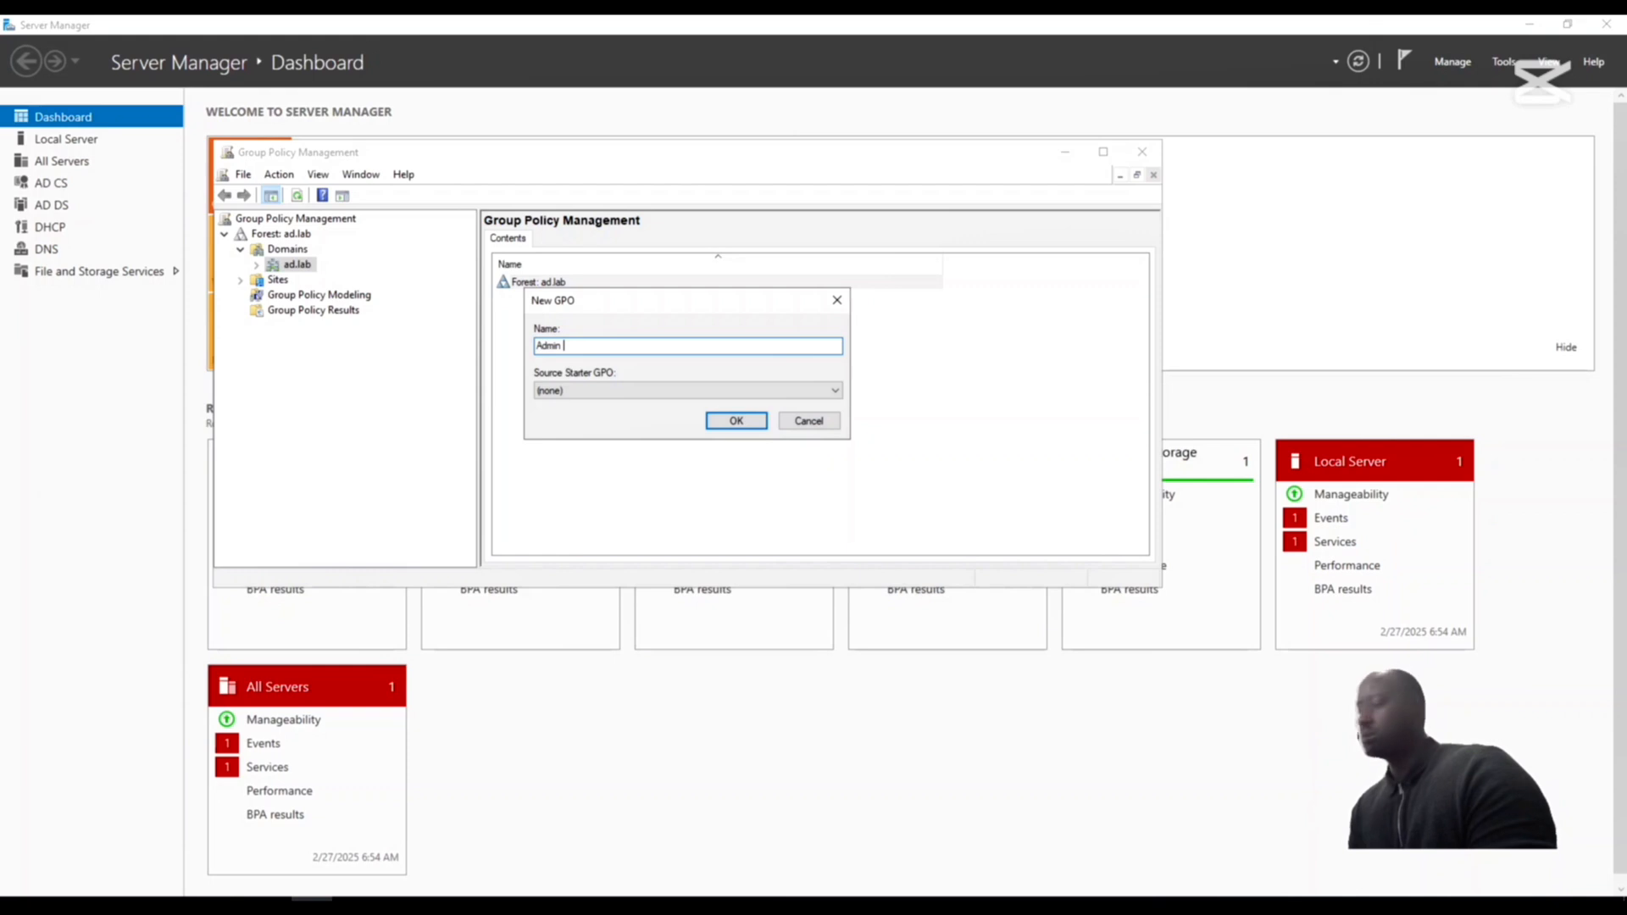
{"action": "type", "text": " Remote Login"}
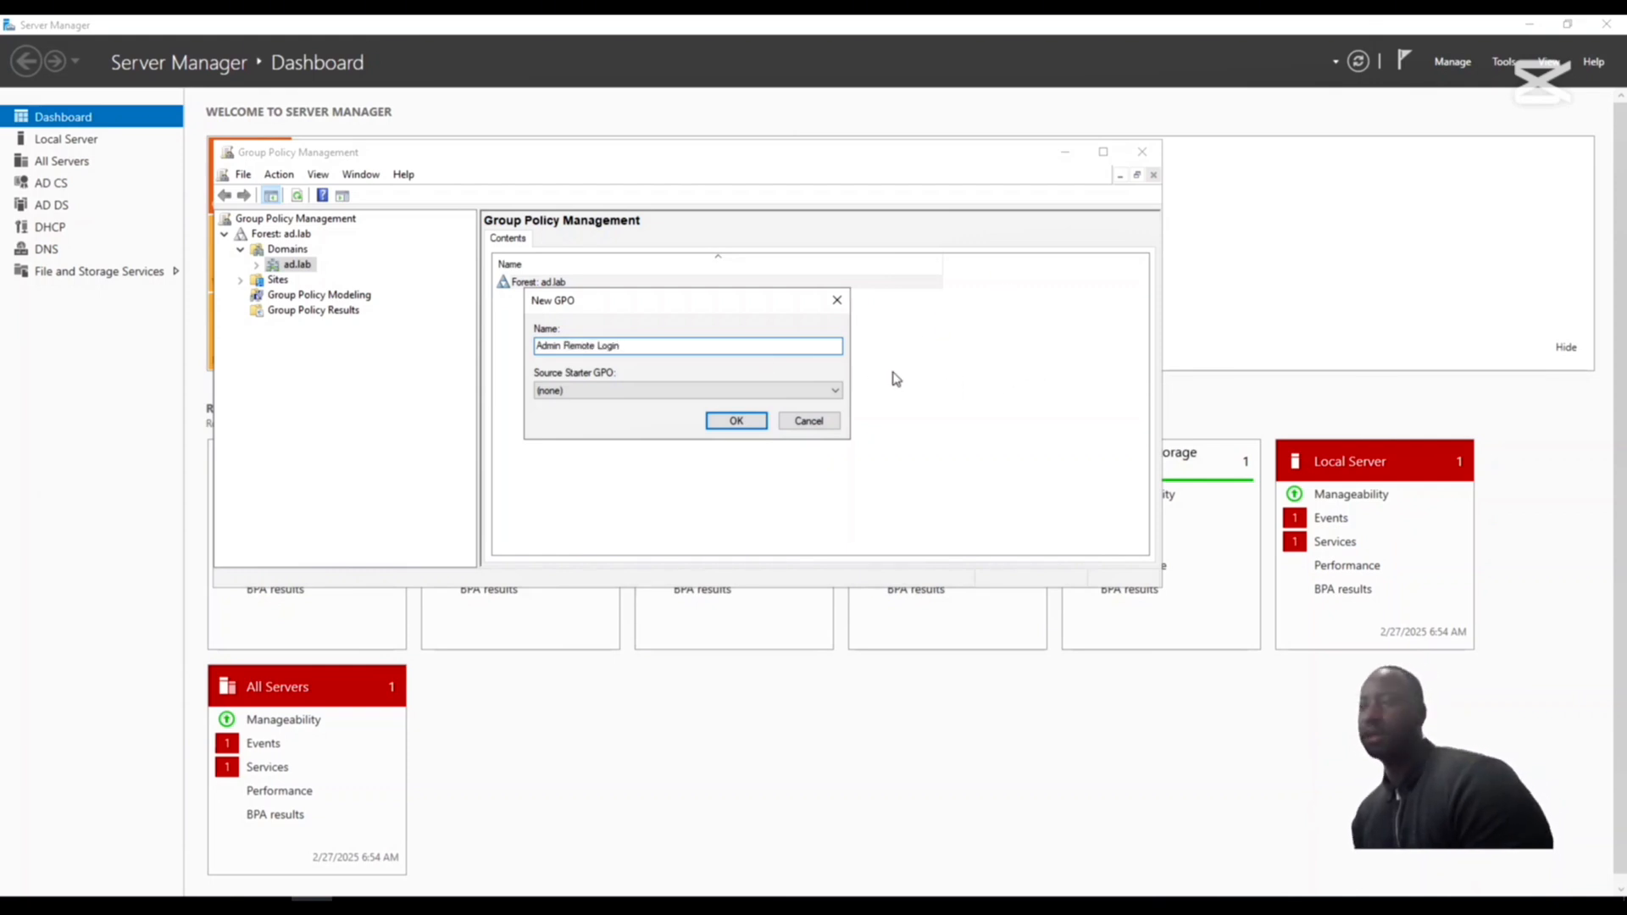
{"action": "left_click", "coordinate": [736, 421]}
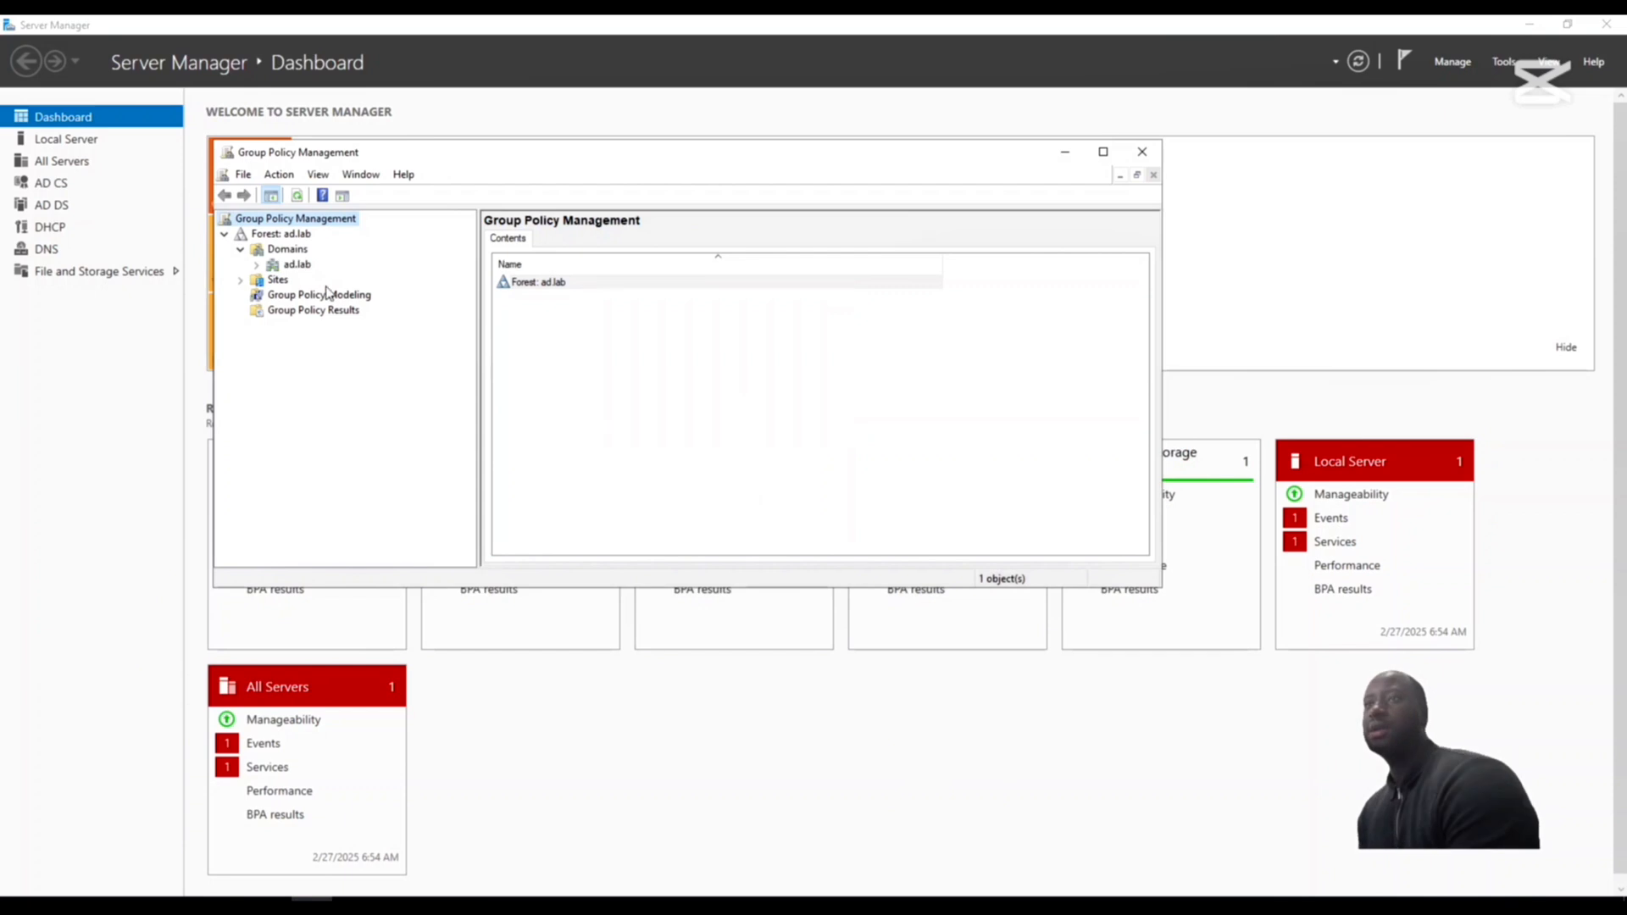
- Open the Admin Remote Login GPO under ad.lab for editing
{"action": "left_click", "coordinate": [257, 265]}
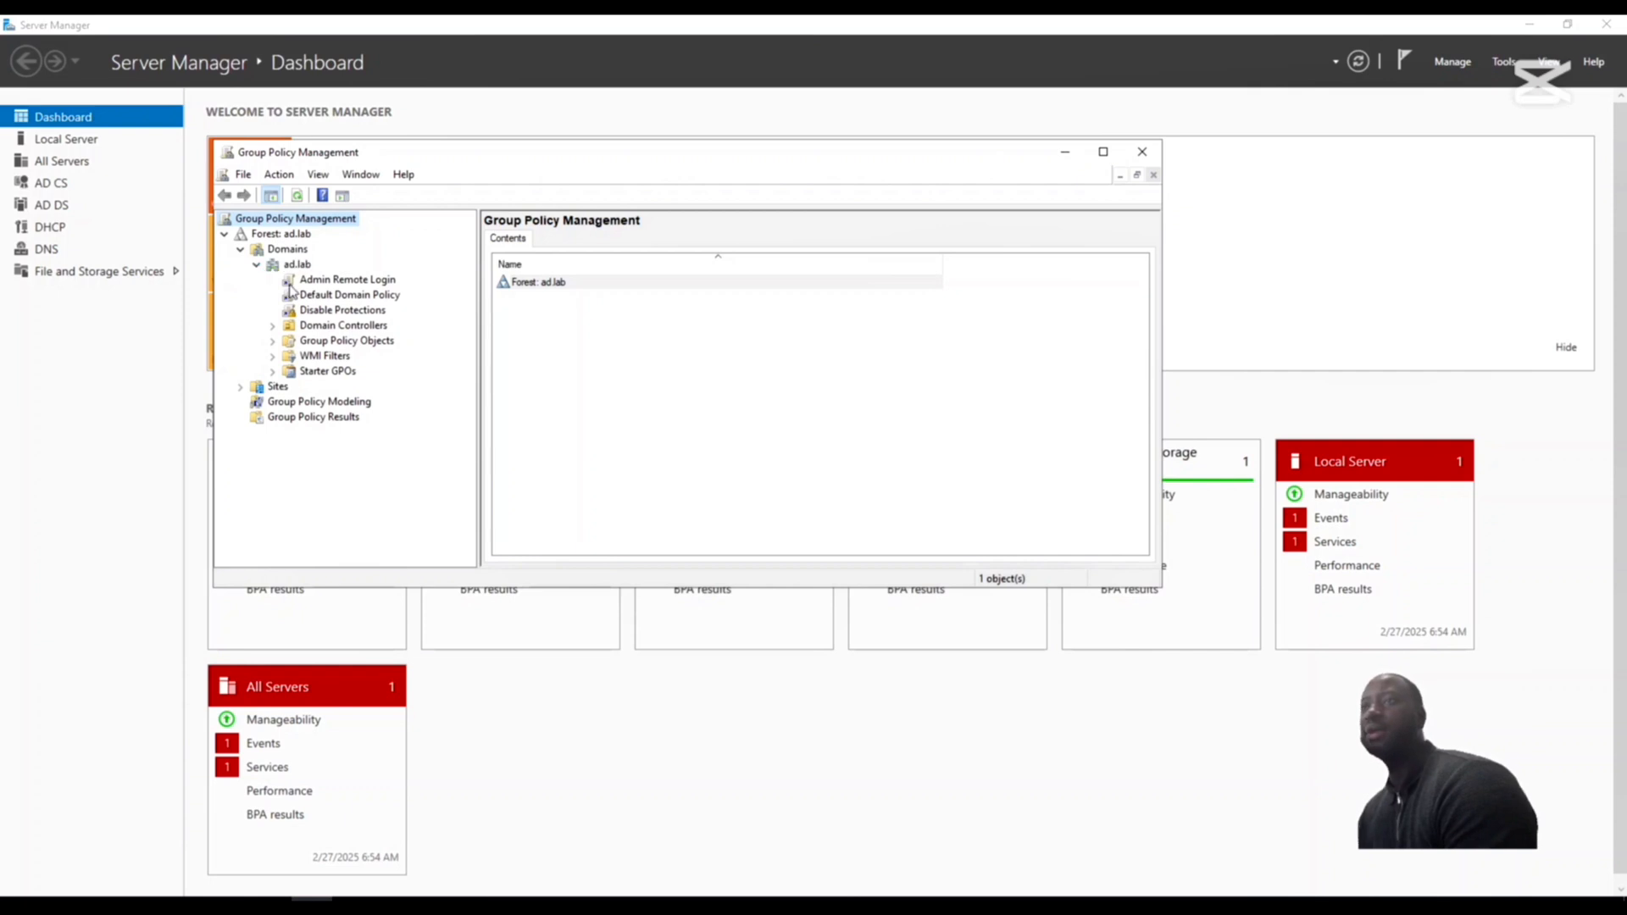
{"action": "right_click", "coordinate": [344, 283]}
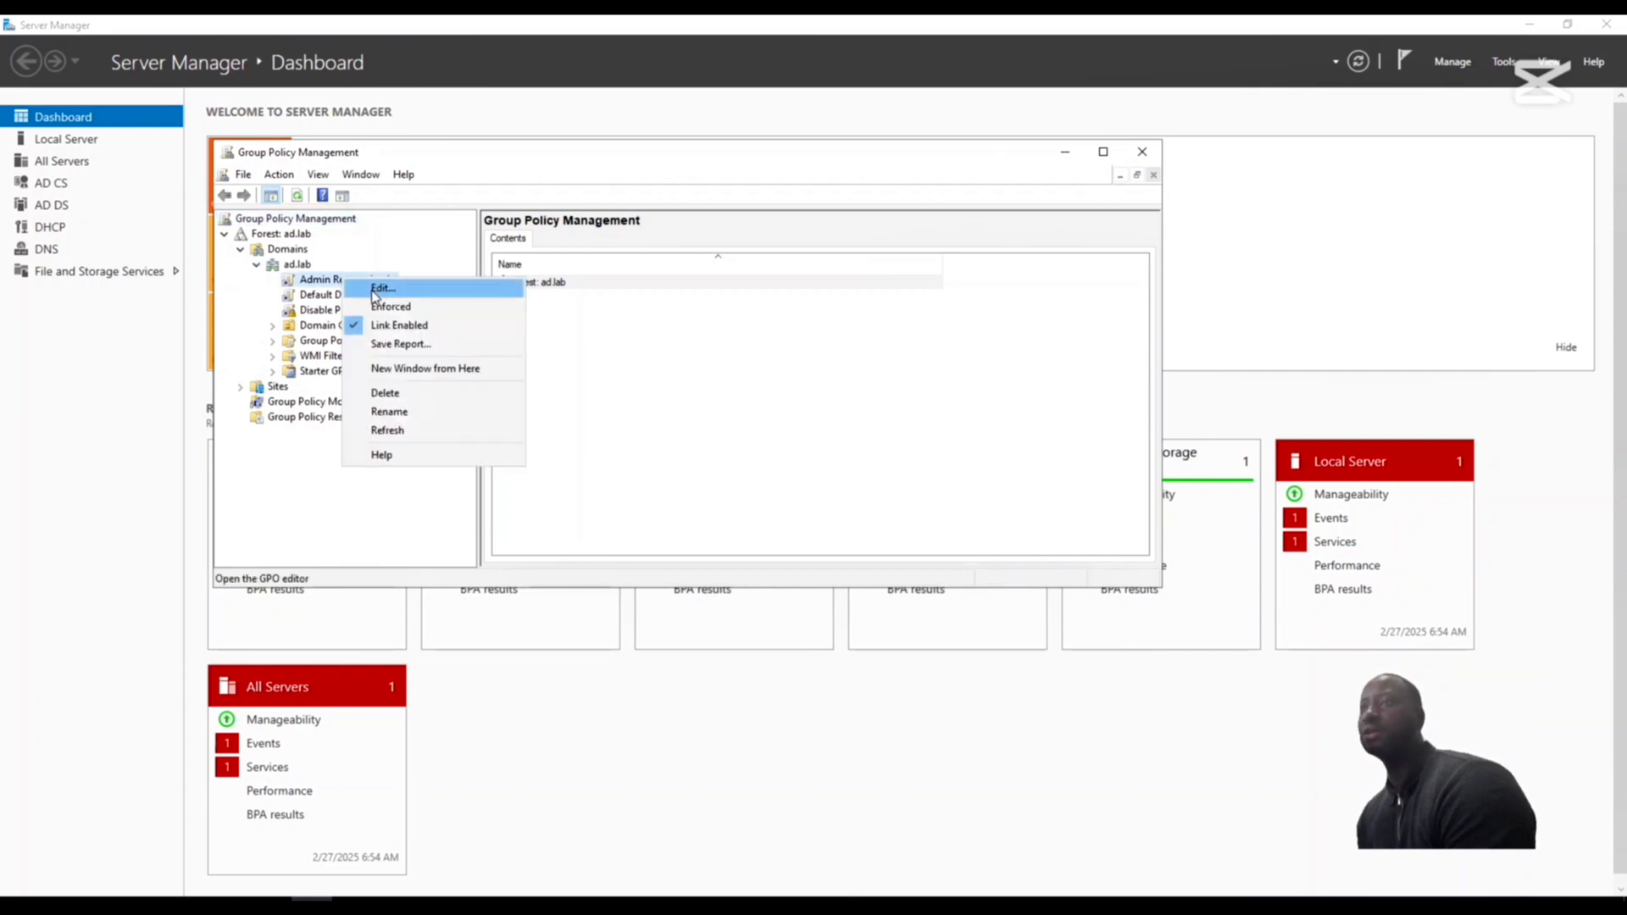
{"action": "left_click", "coordinate": [375, 289]}
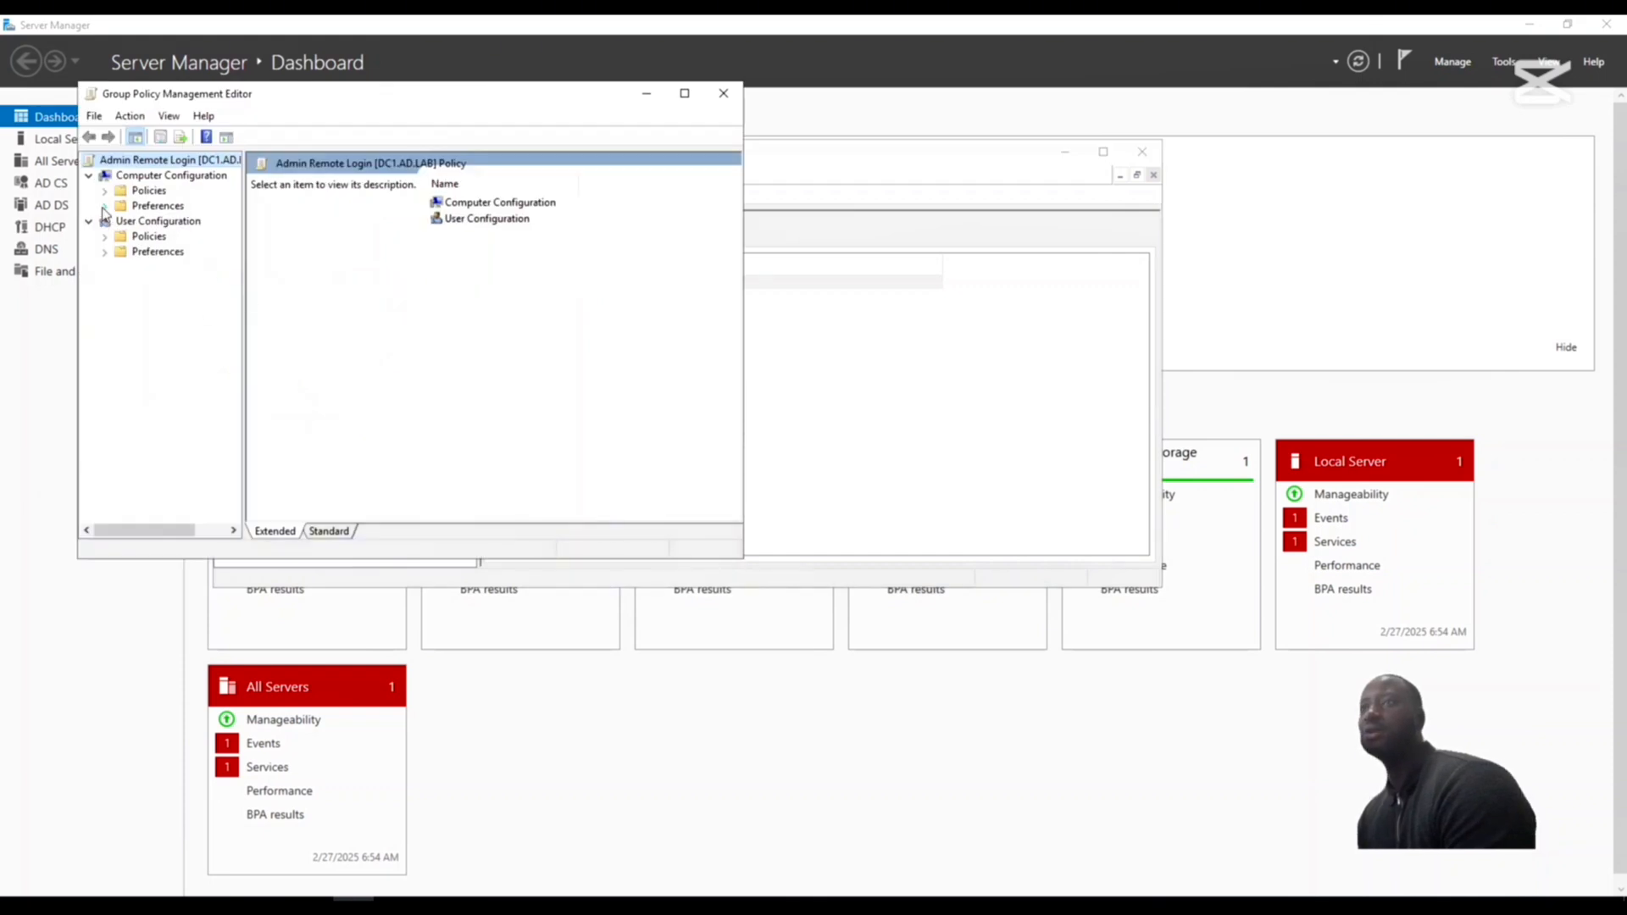
- Start a new Registry Item under the Windows Settings preferences of Computer Configuration
{"action": "left_click", "coordinate": [104, 206]}
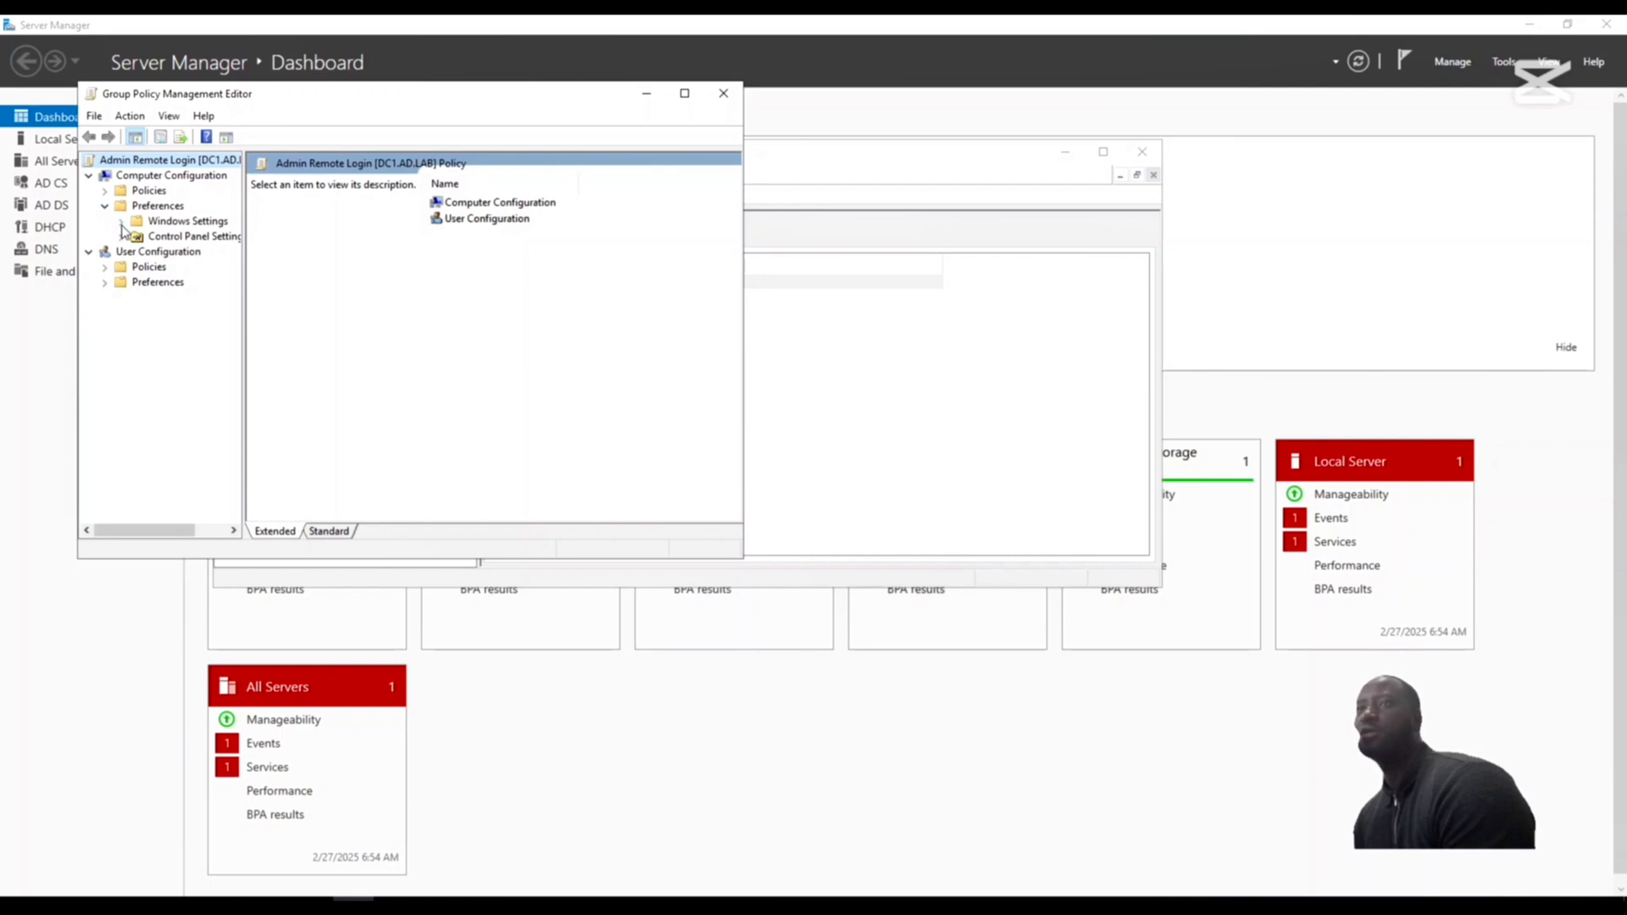
{"action": "left_click", "coordinate": [120, 223]}
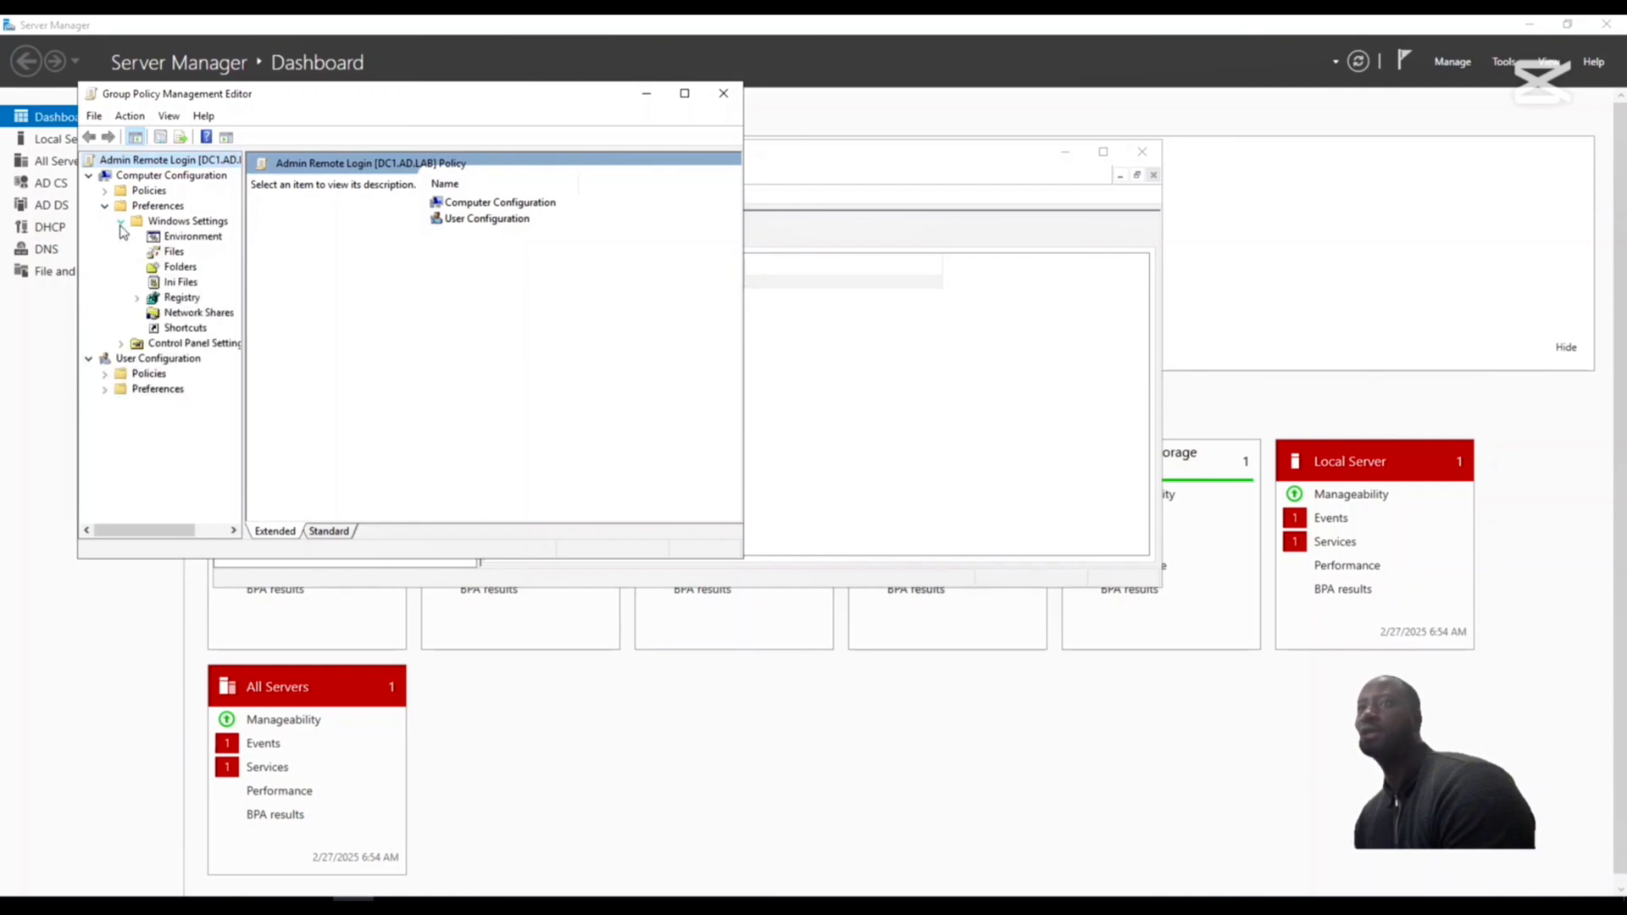
{"action": "right_click", "coordinate": [180, 298]}
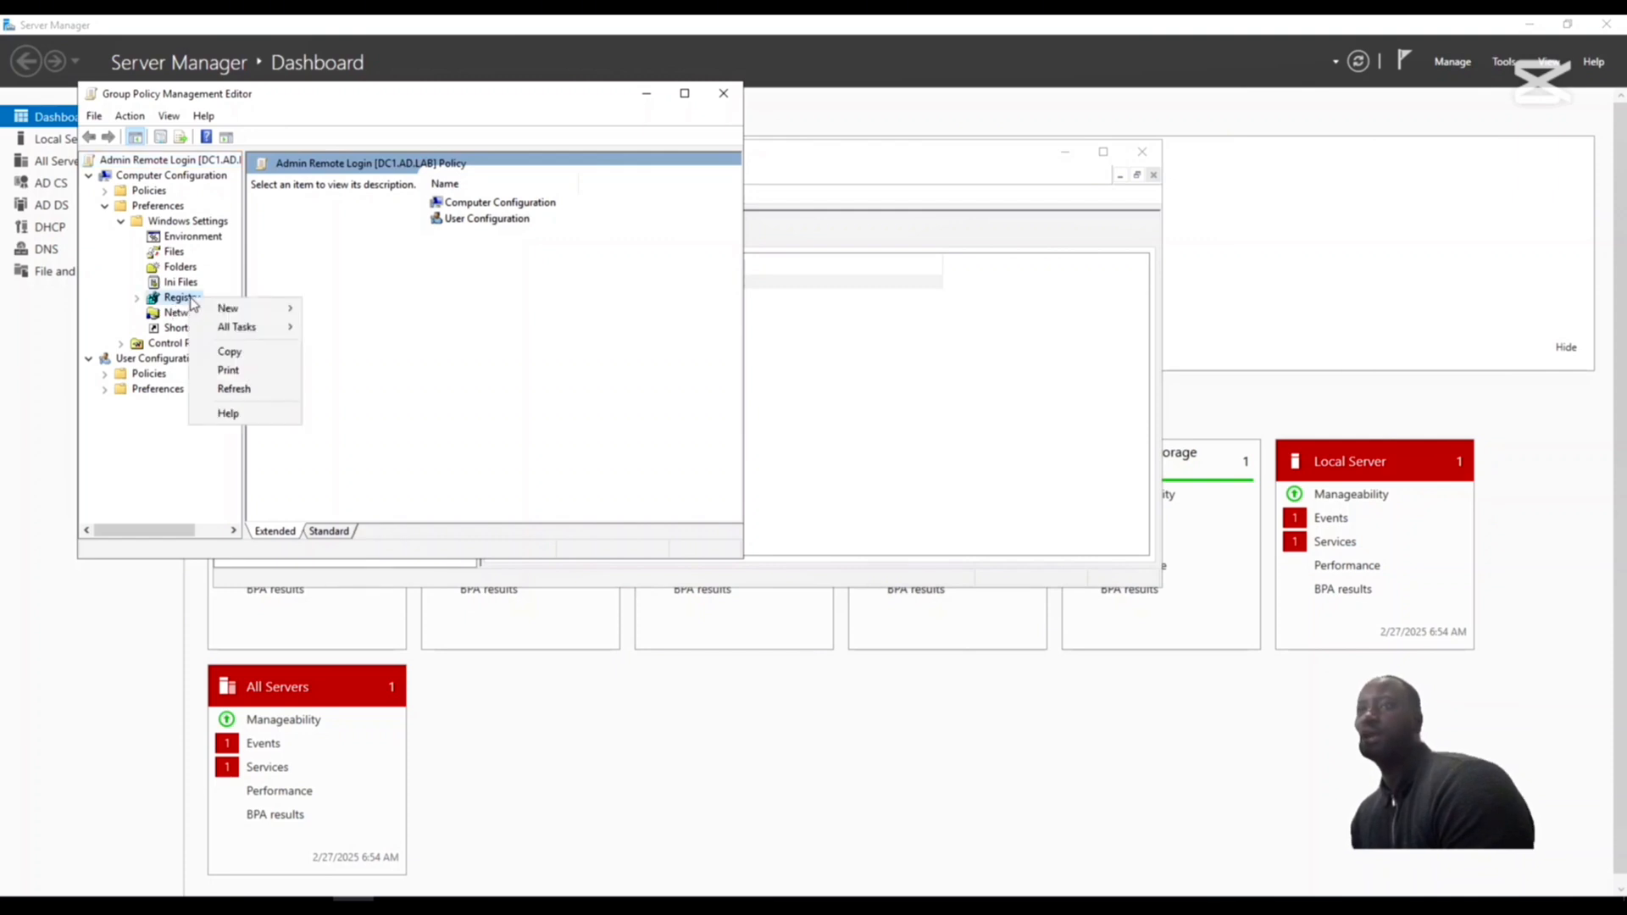
{"action": "mouse_move", "coordinate": [267, 318]}
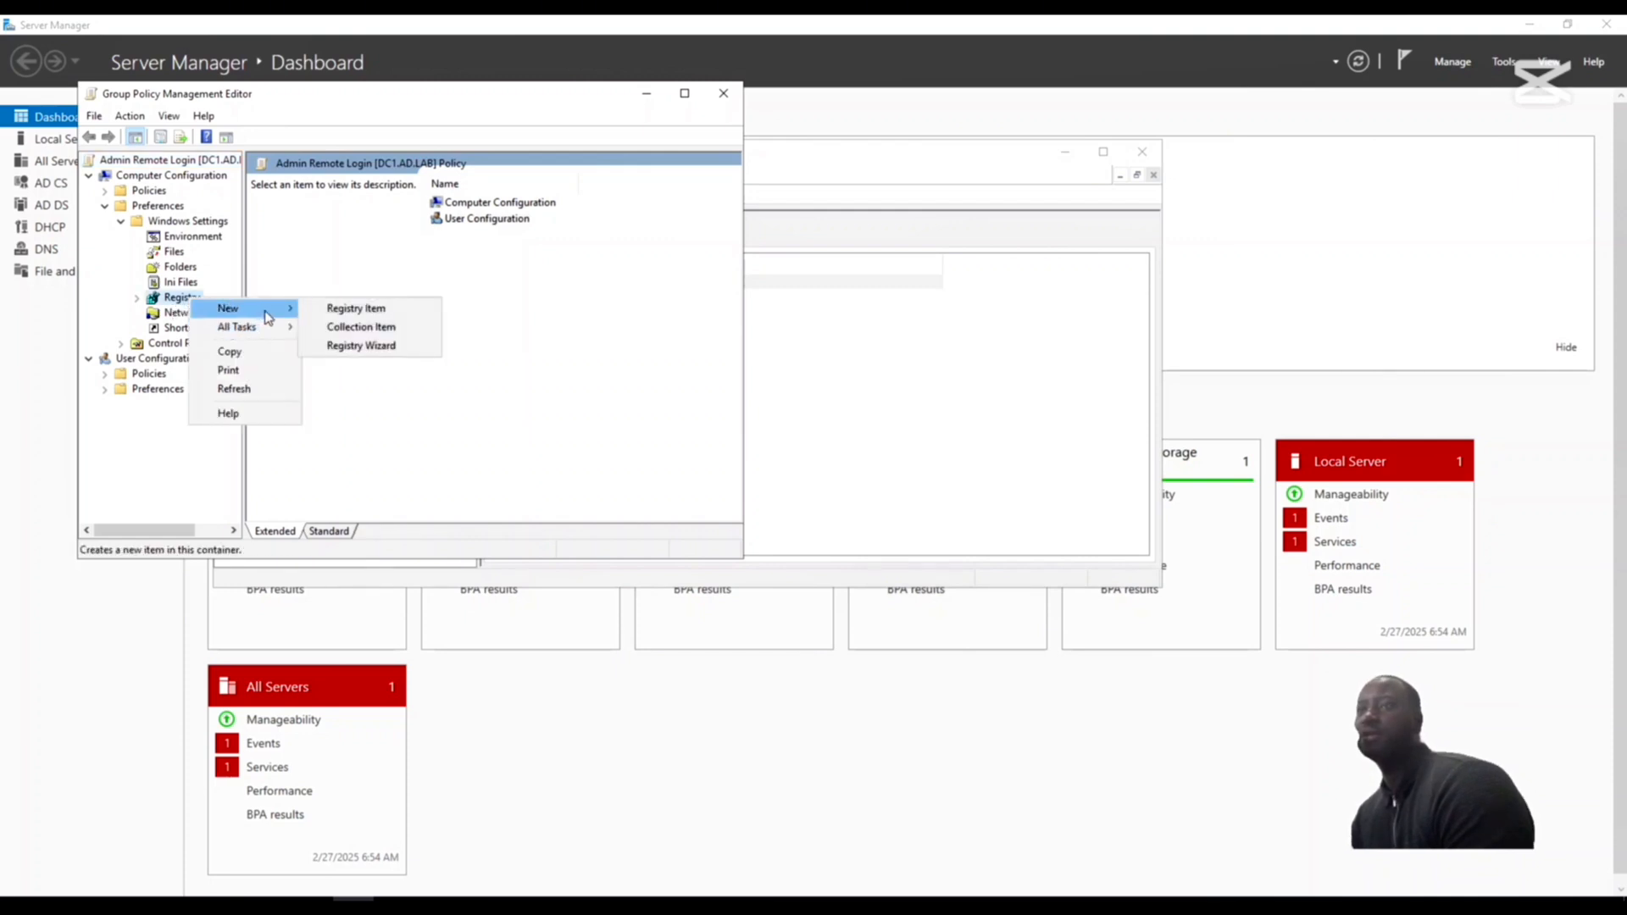
{"action": "left_click", "coordinate": [381, 316]}
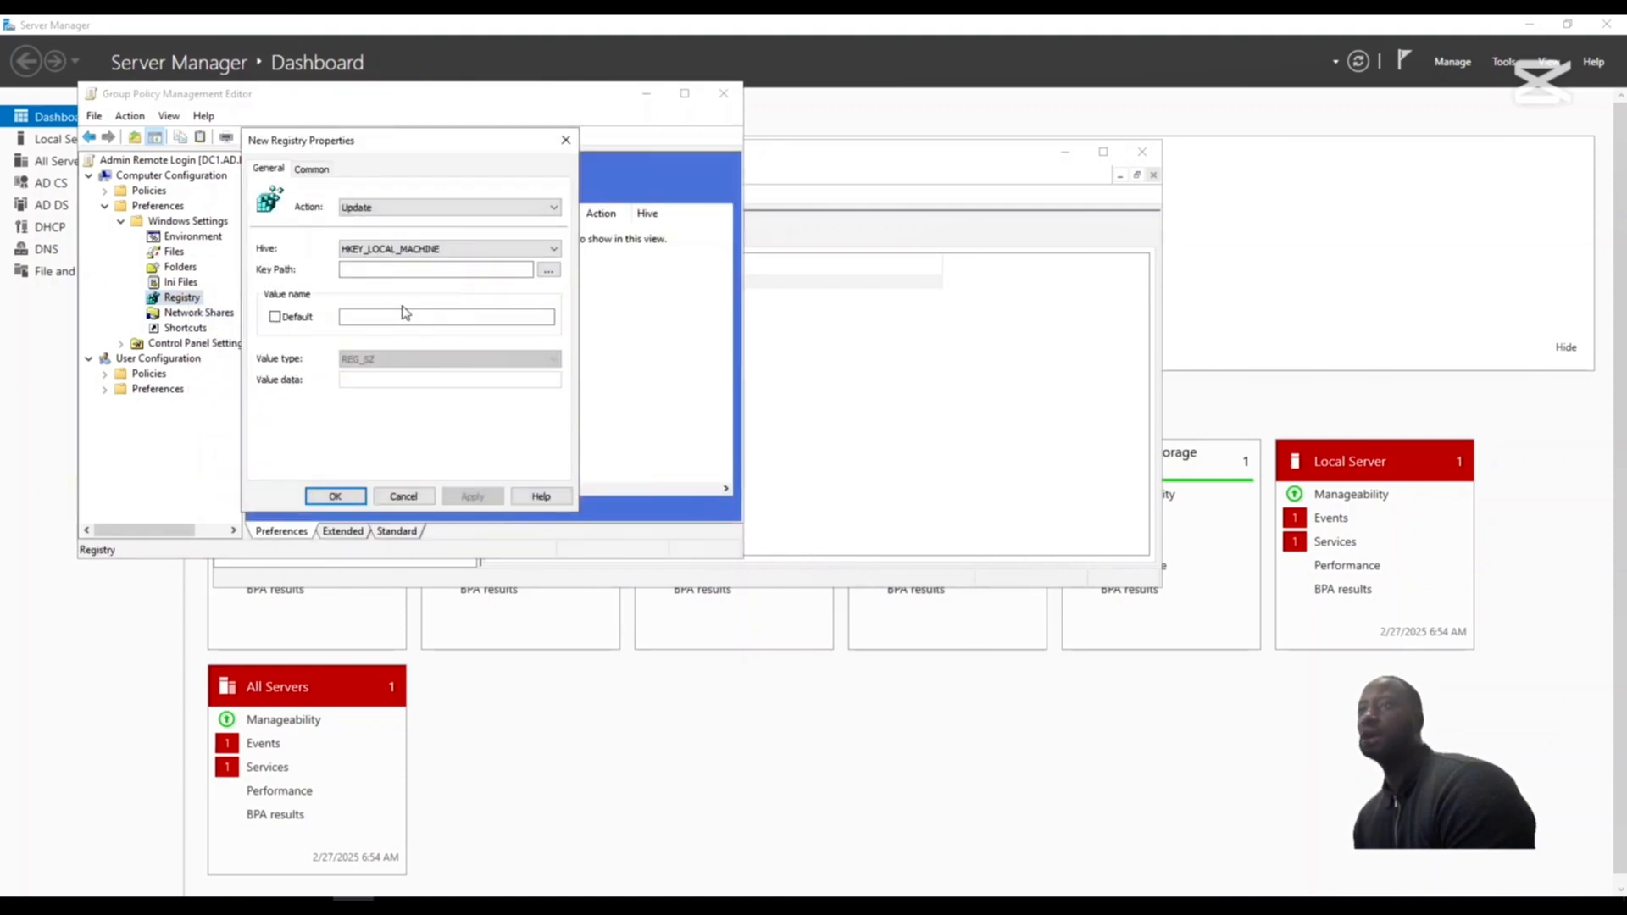
- Browse the local registry and set the item's key path to HKEY_LOCAL_MACHINE\SOFTWARE\Microsoft\Windows\CurrentVersion\Policies\System
{"action": "left_click", "coordinate": [549, 270]}
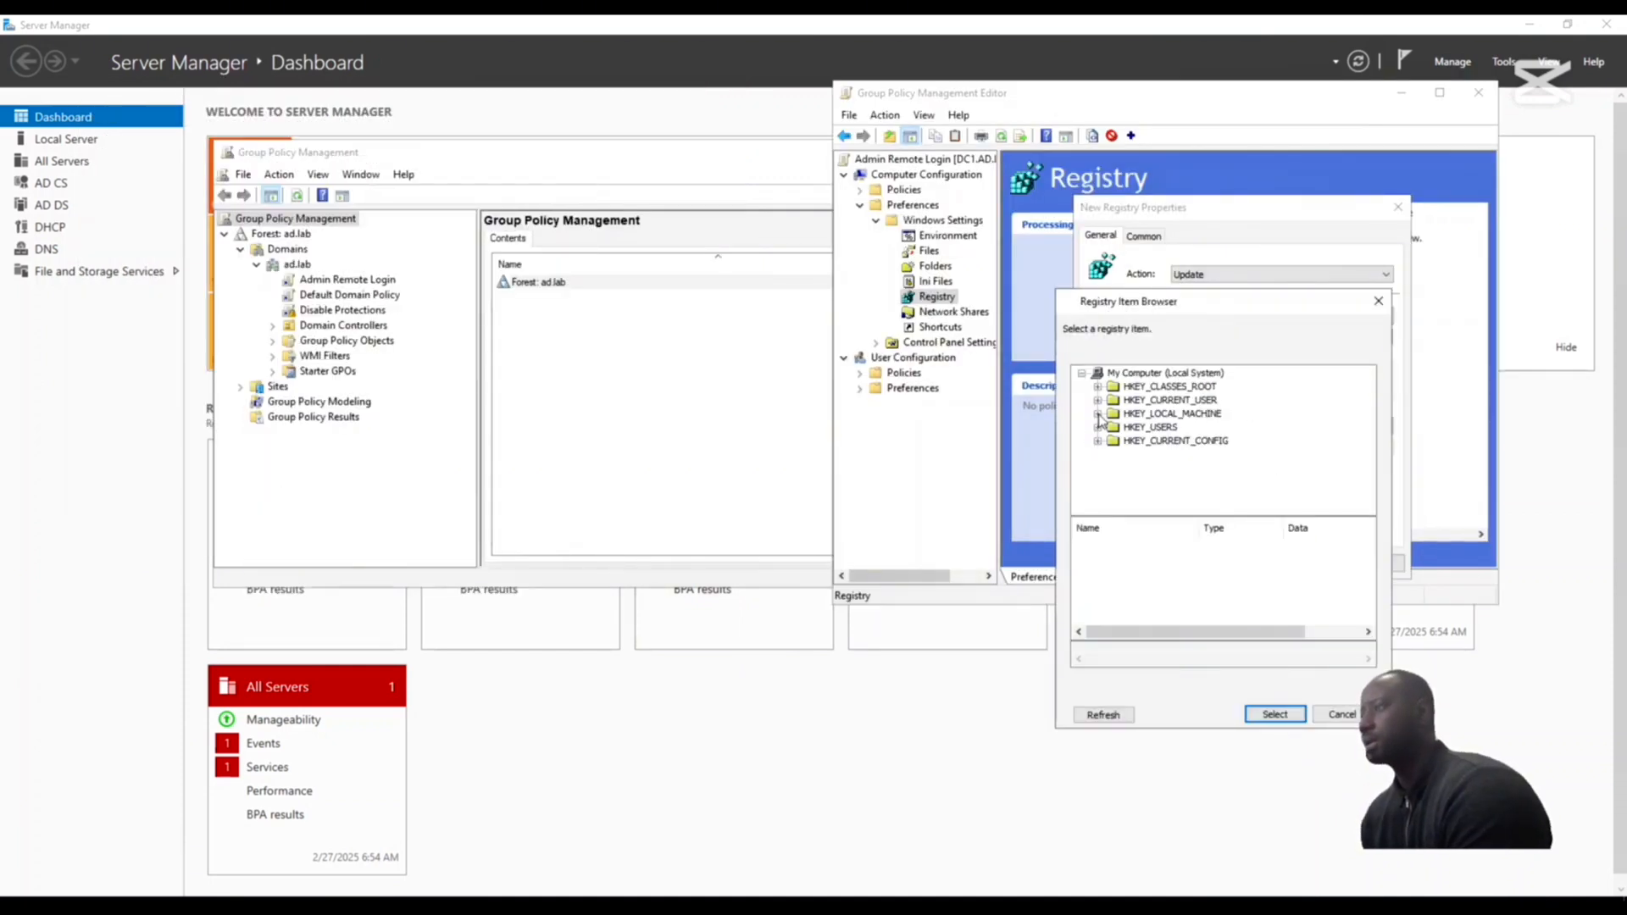
{"action": "left_click", "coordinate": [1099, 414]}
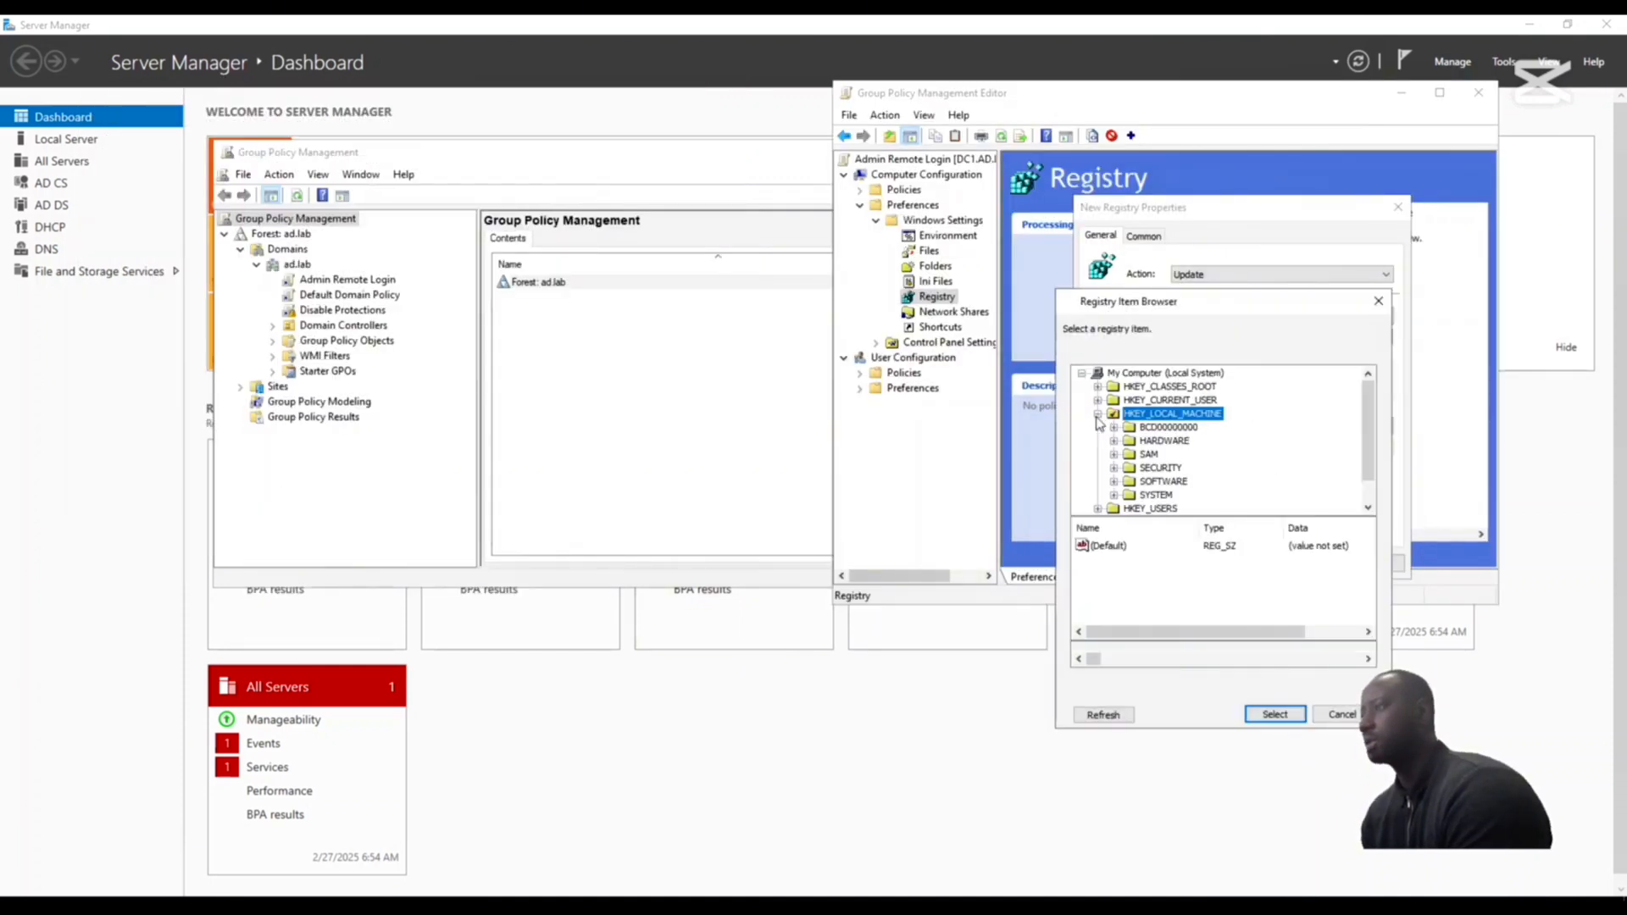
{"action": "left_click", "coordinate": [1114, 482]}
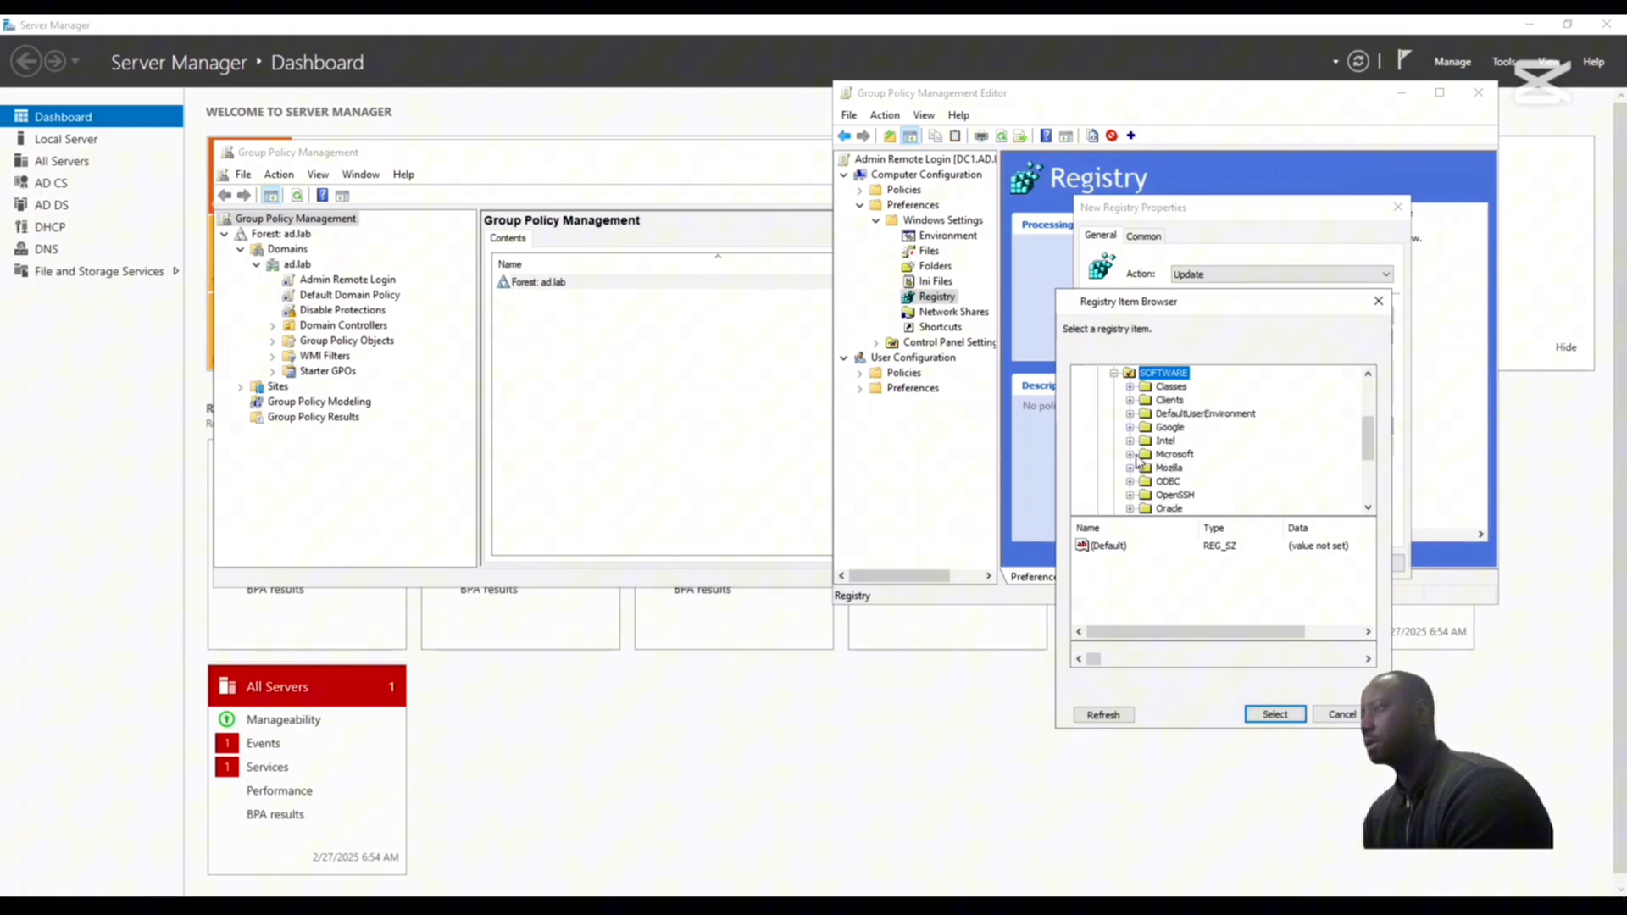
{"action": "left_click", "coordinate": [1130, 455]}
{"action": "scroll", "coordinate": [1204, 473], "scroll_direction": "up", "scroll_amount": 3}
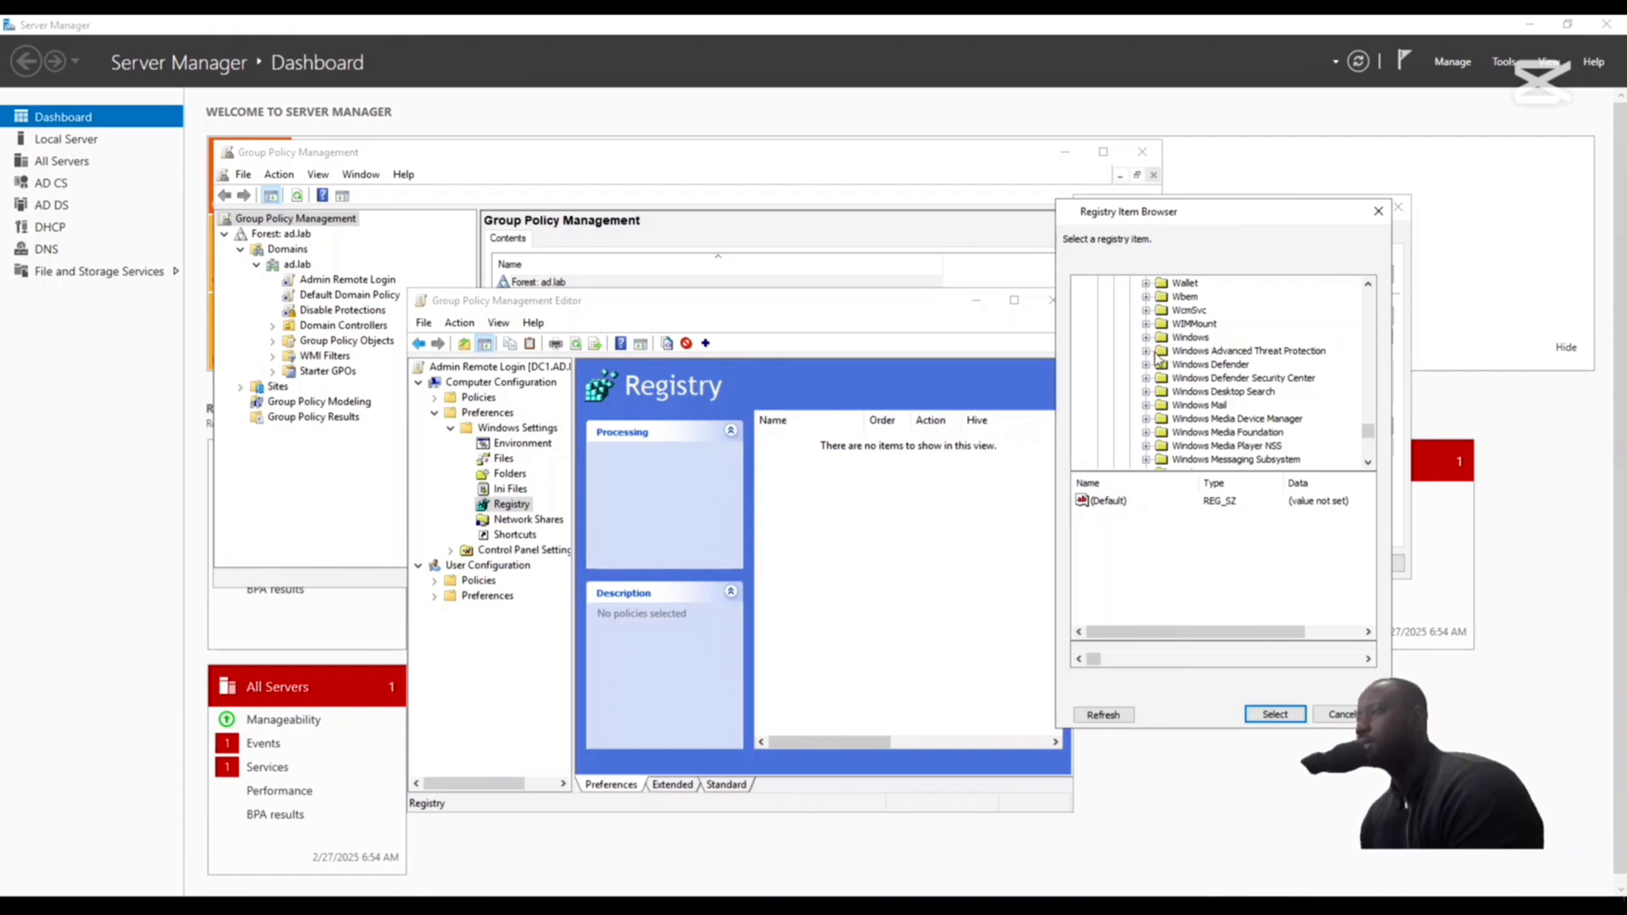
{"action": "left_click", "coordinate": [1145, 339]}
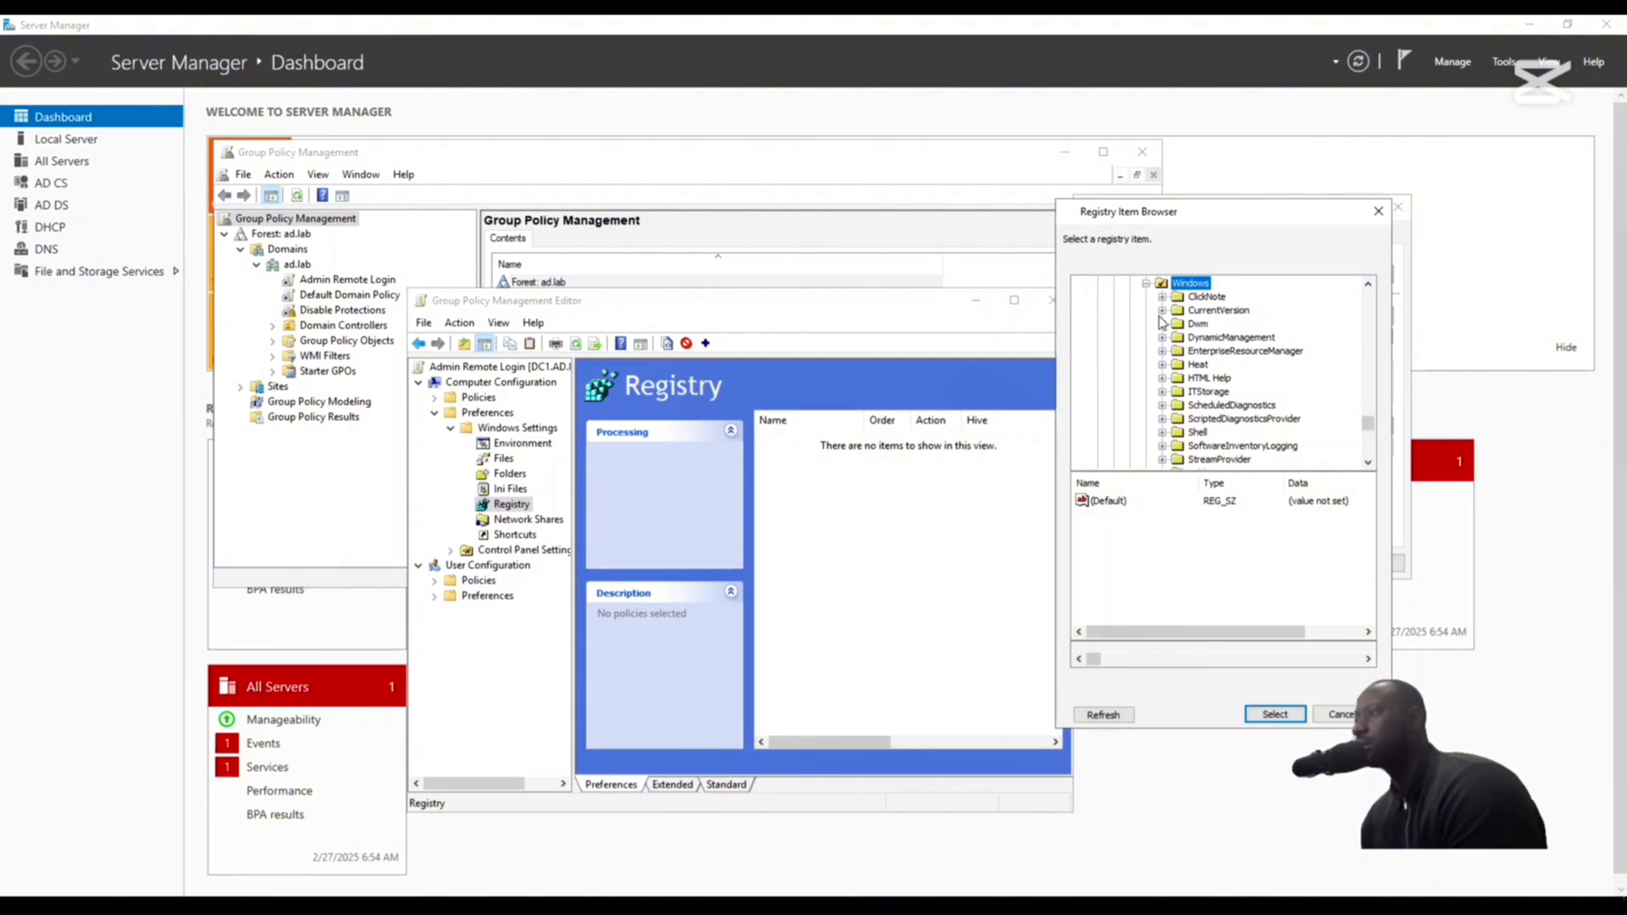
{"action": "left_click", "coordinate": [1163, 311]}
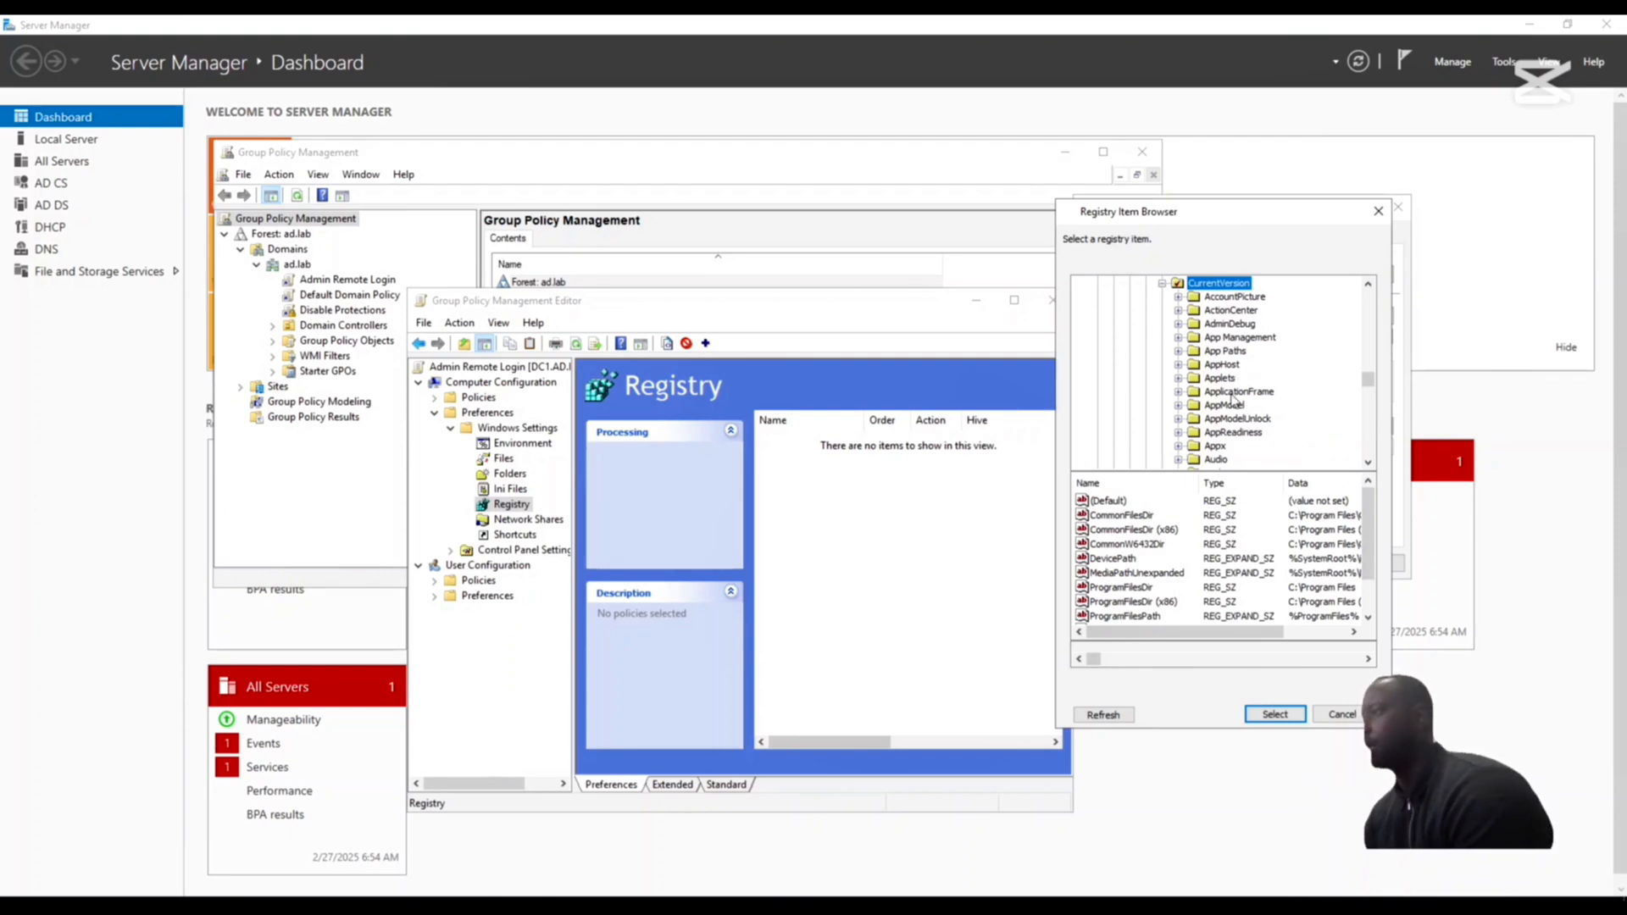
{"action": "scroll", "coordinate": [1220, 390], "scroll_direction": "down", "scroll_amount": 20}
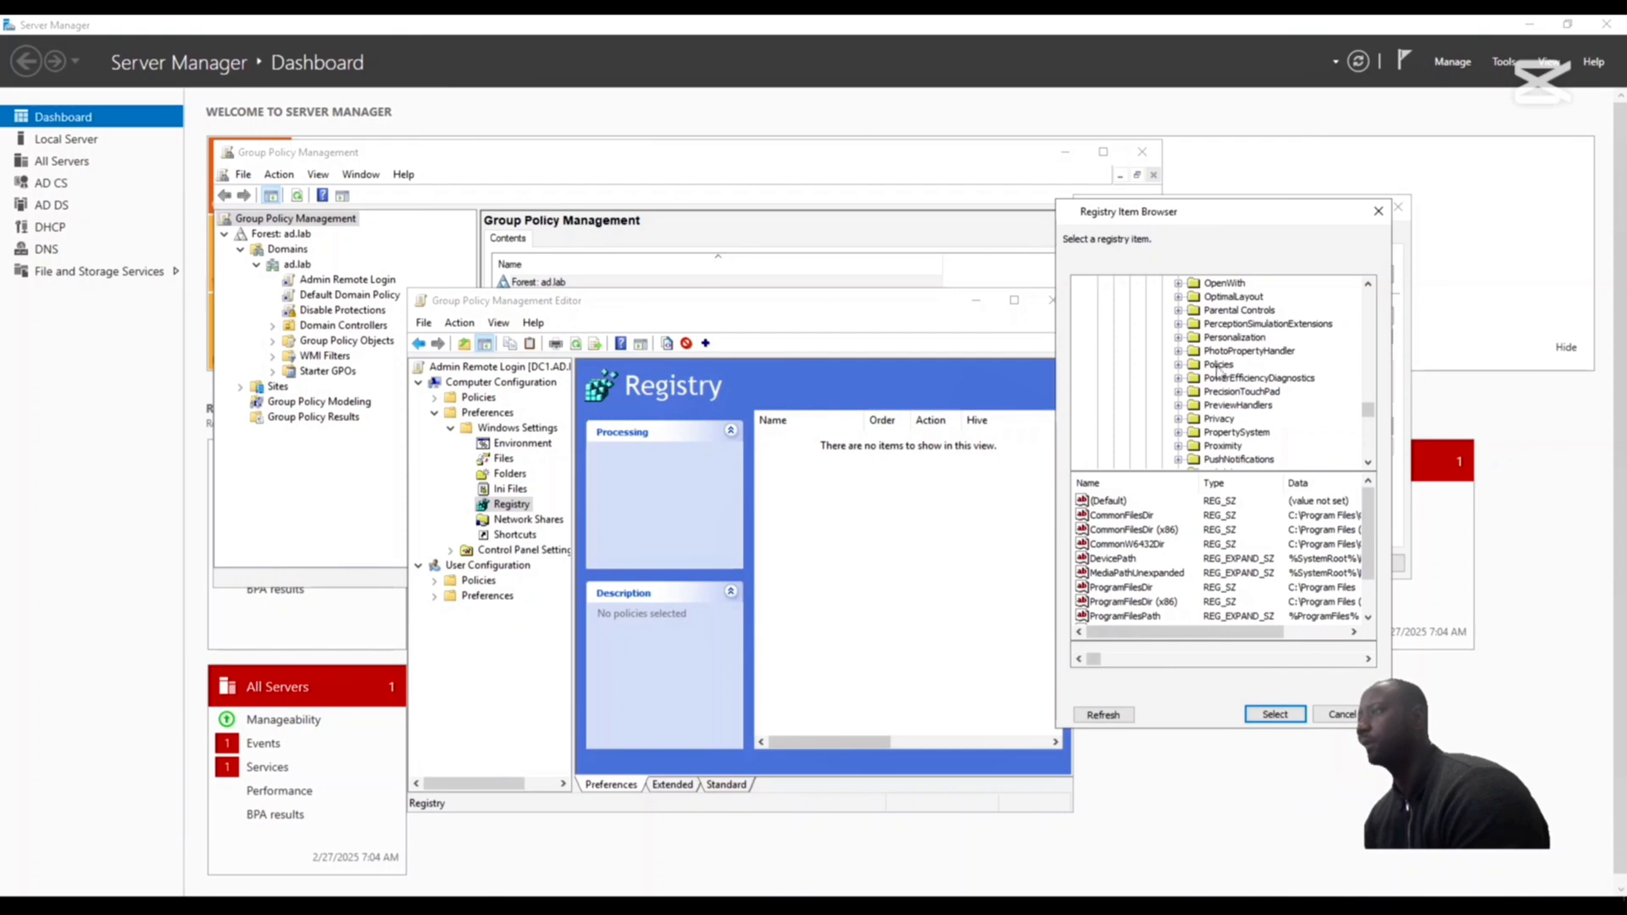
{"action": "left_click", "coordinate": [1179, 366]}
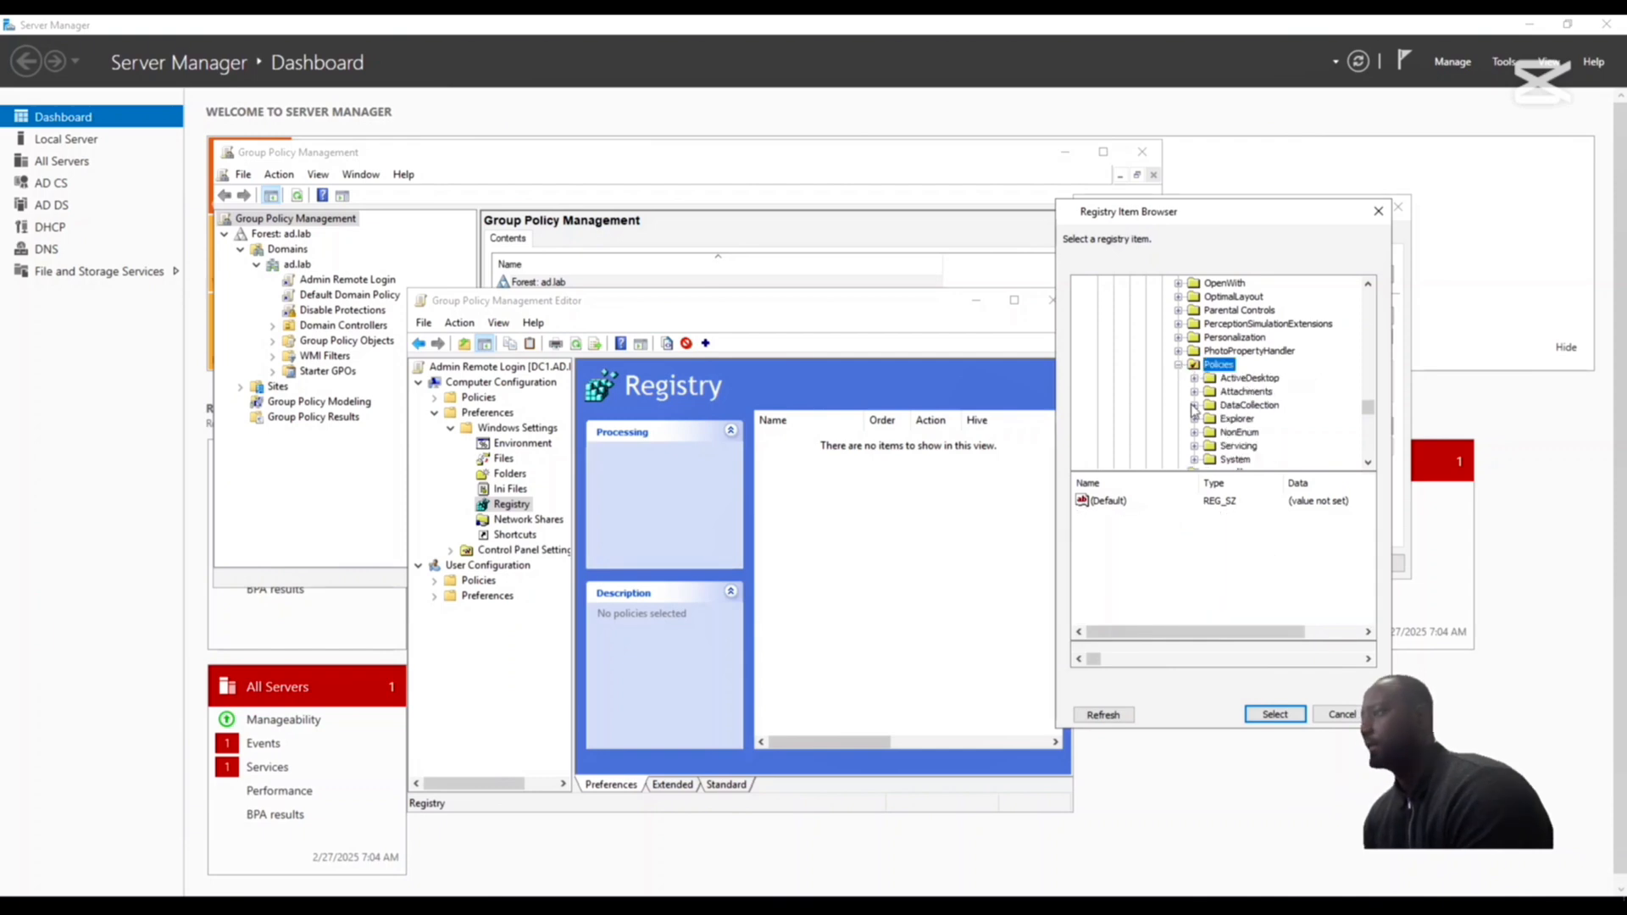
{"action": "left_click", "coordinate": [1236, 459]}
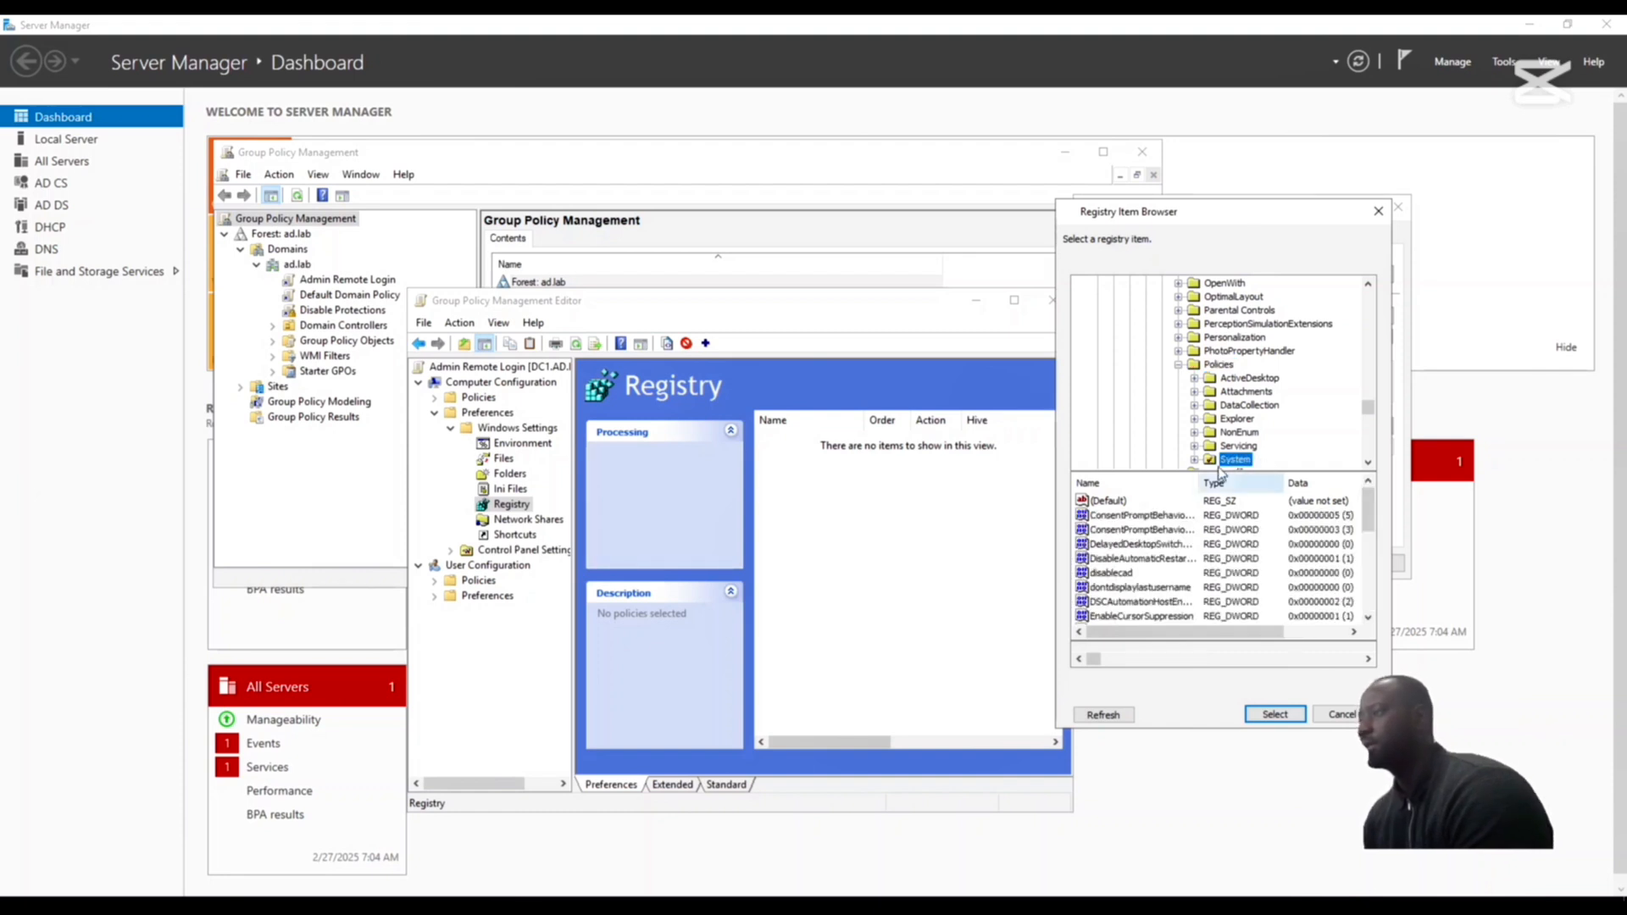
{"action": "left_click", "coordinate": [1275, 715]}
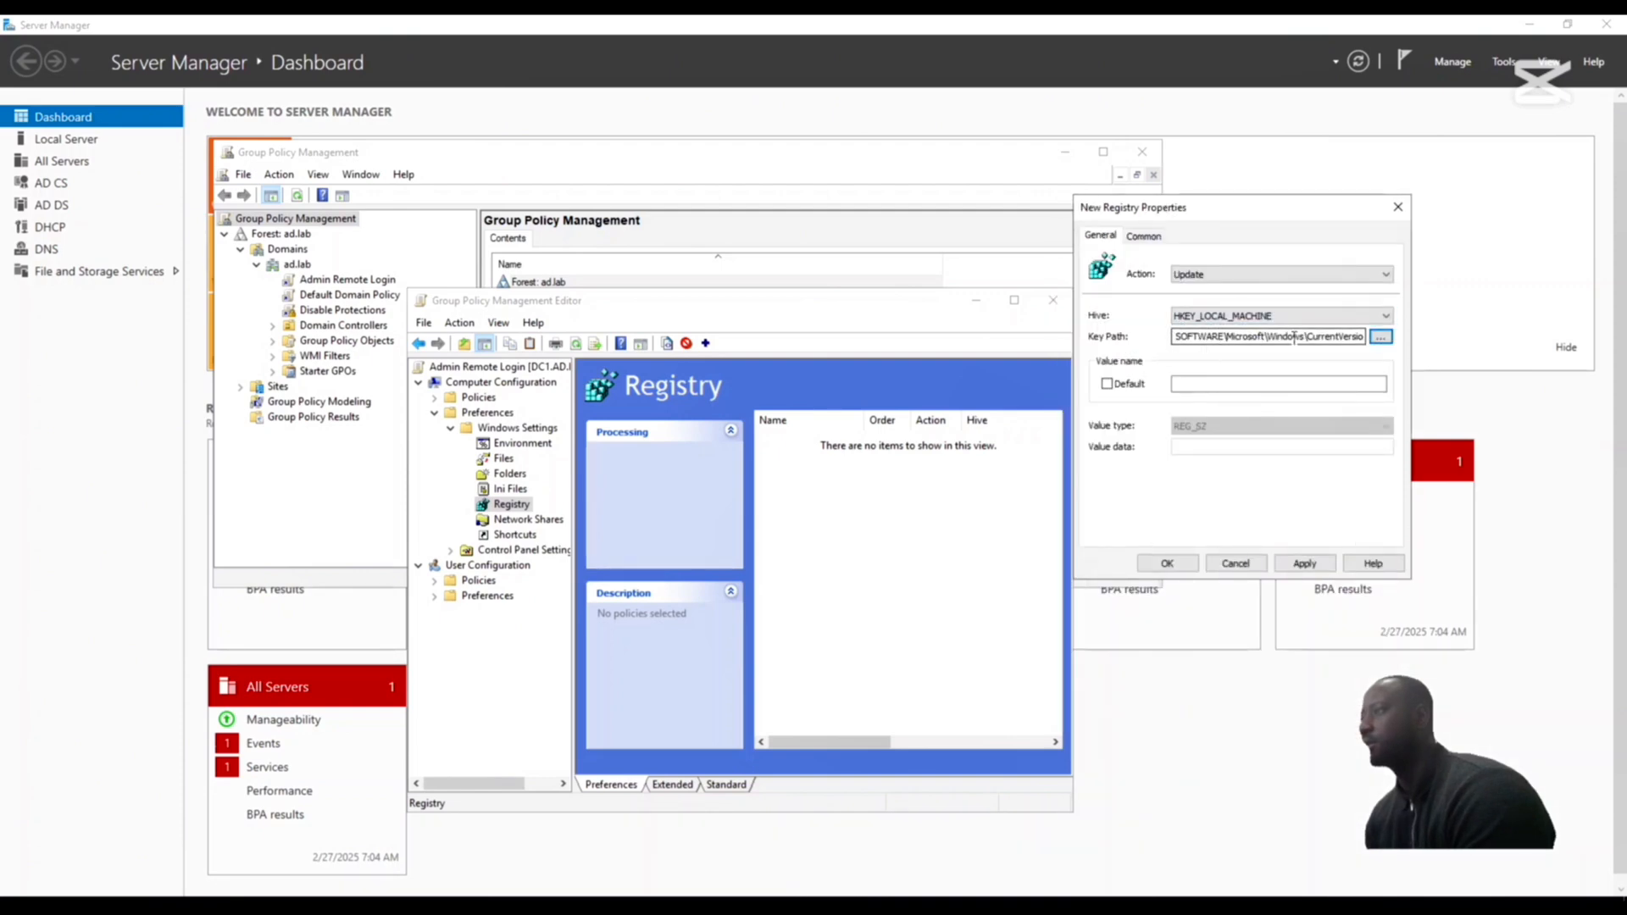
{"action": "left_click", "coordinate": [1352, 338]}
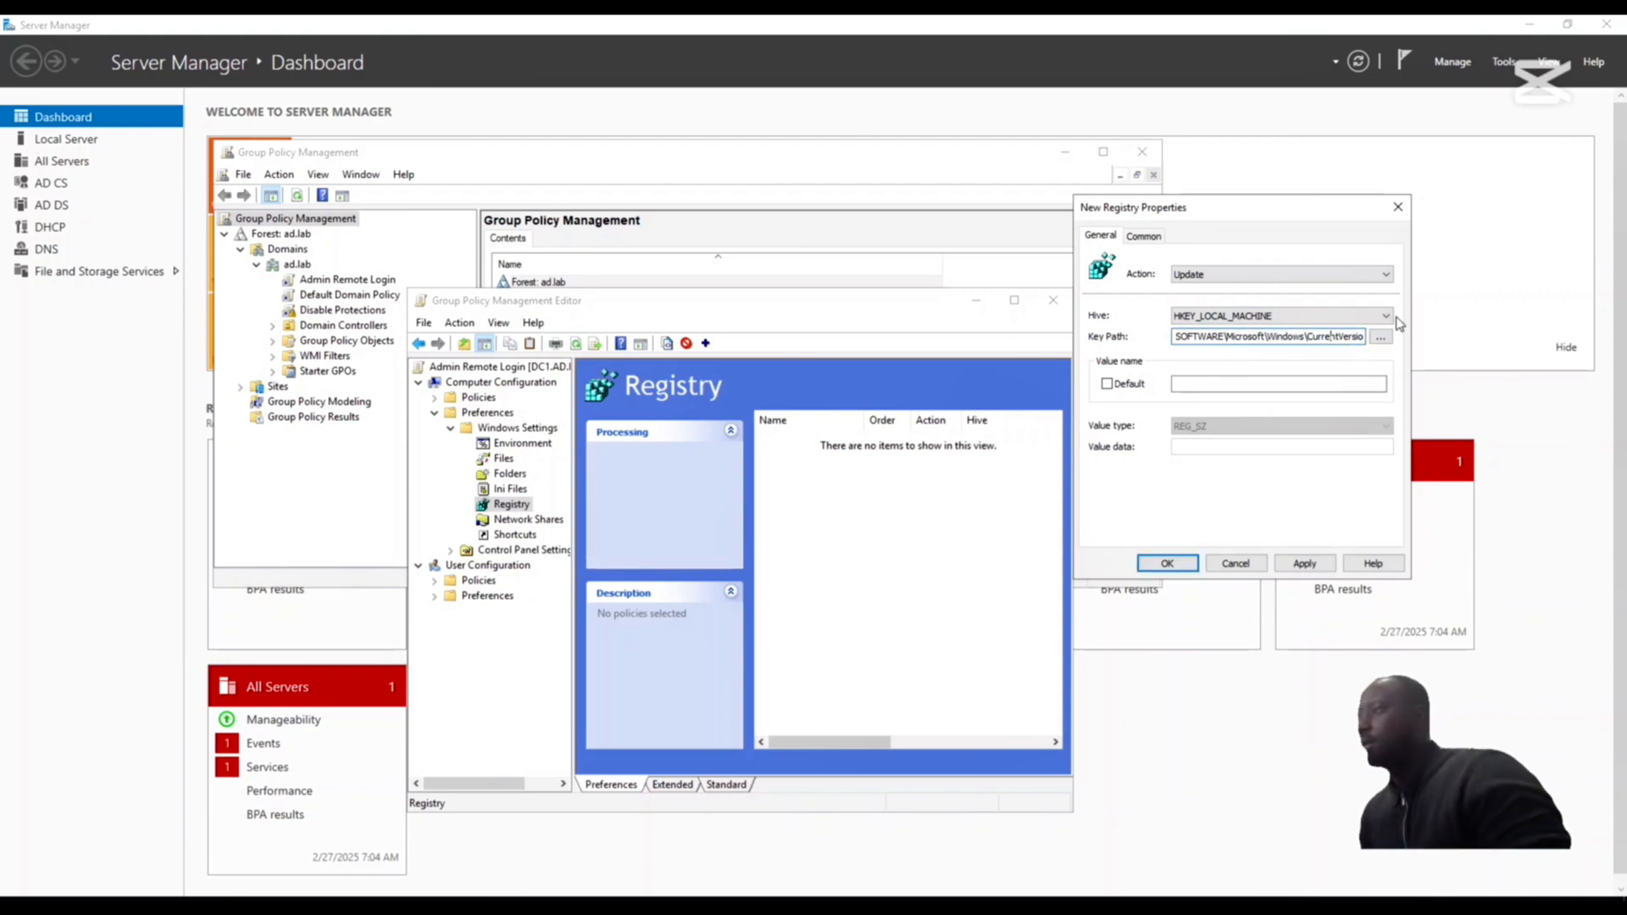
- Name the registry value LocalAccountFilterPolicy and set its value type to REG_DWORD
{"action": "left_click", "coordinate": [1198, 382]}
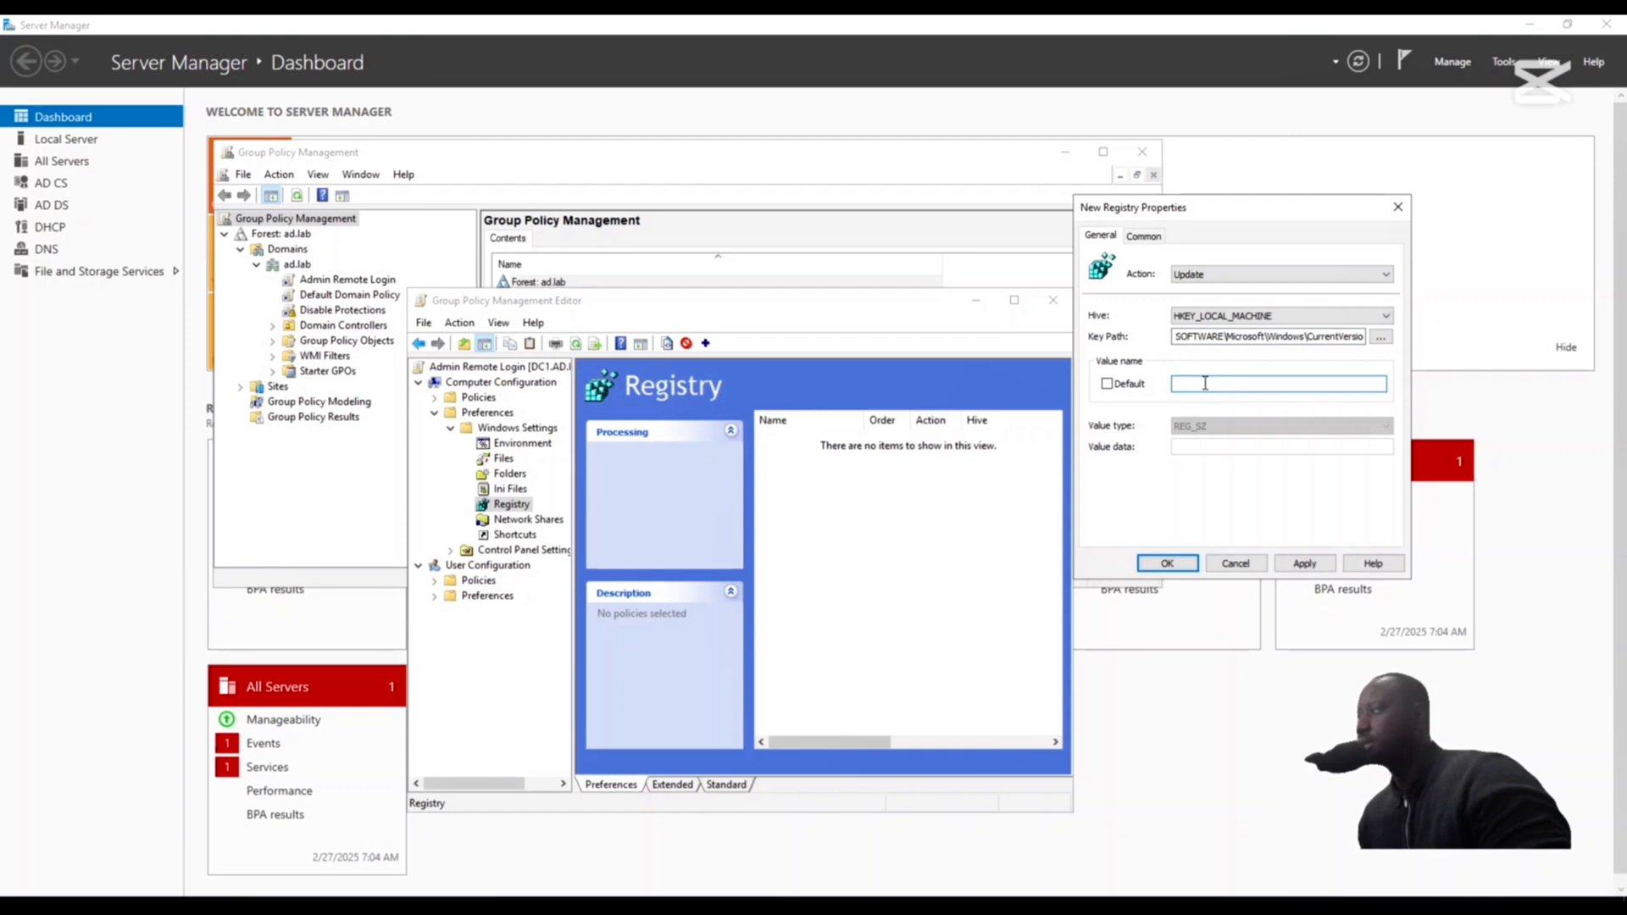
{"action": "type", "text": "LocalAccount"}
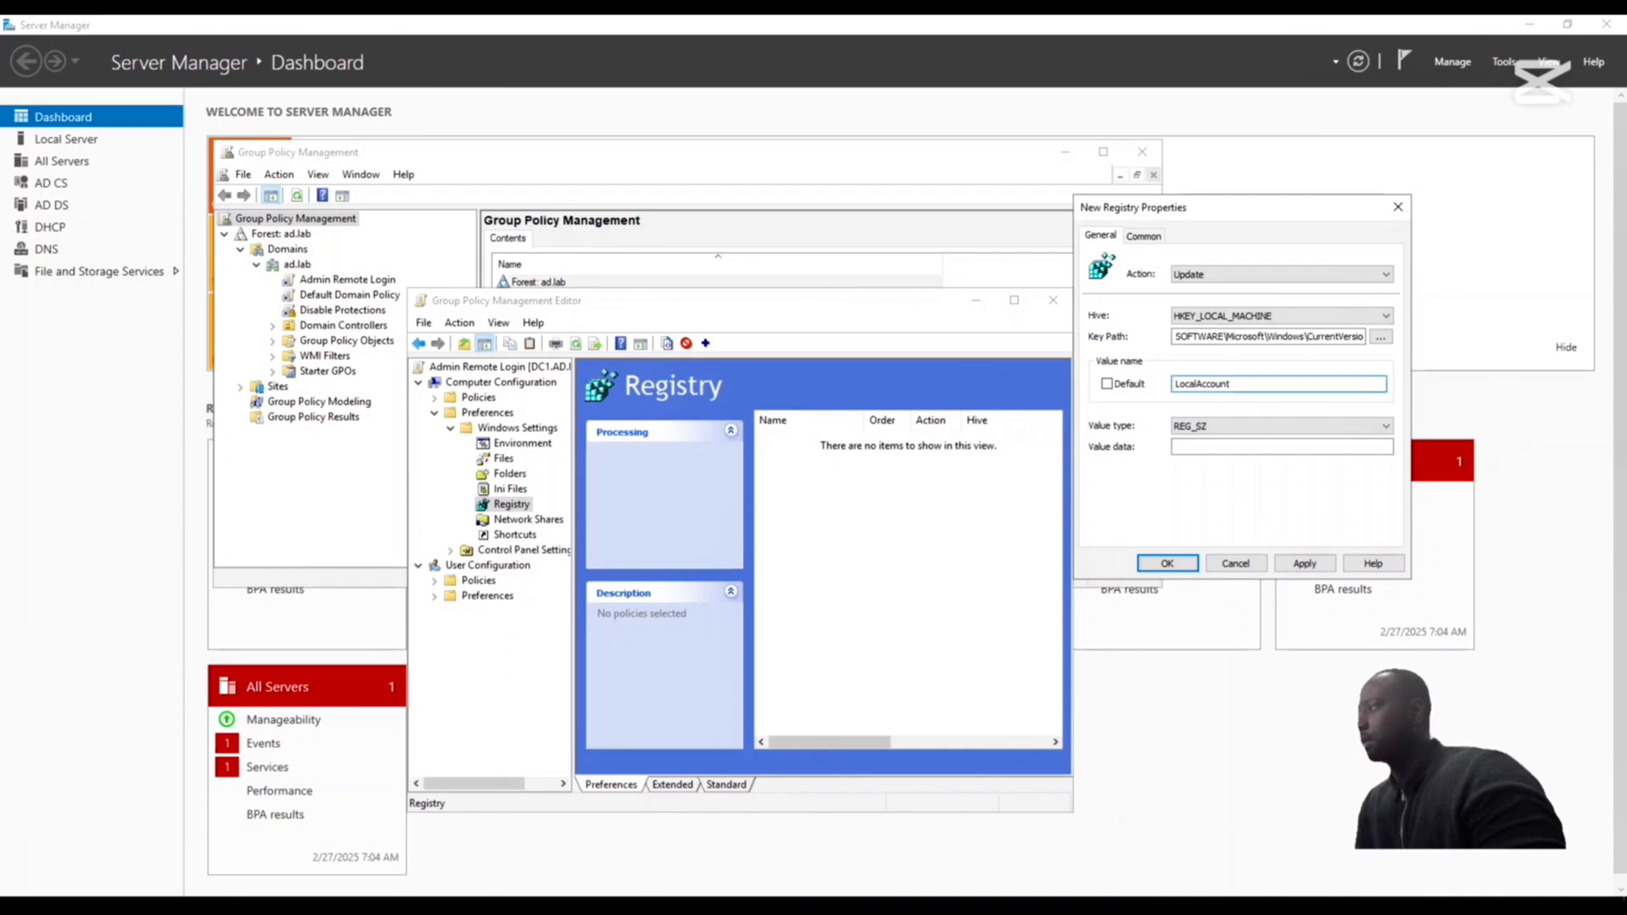
{"action": "type", "text": "FilterPolicy"}
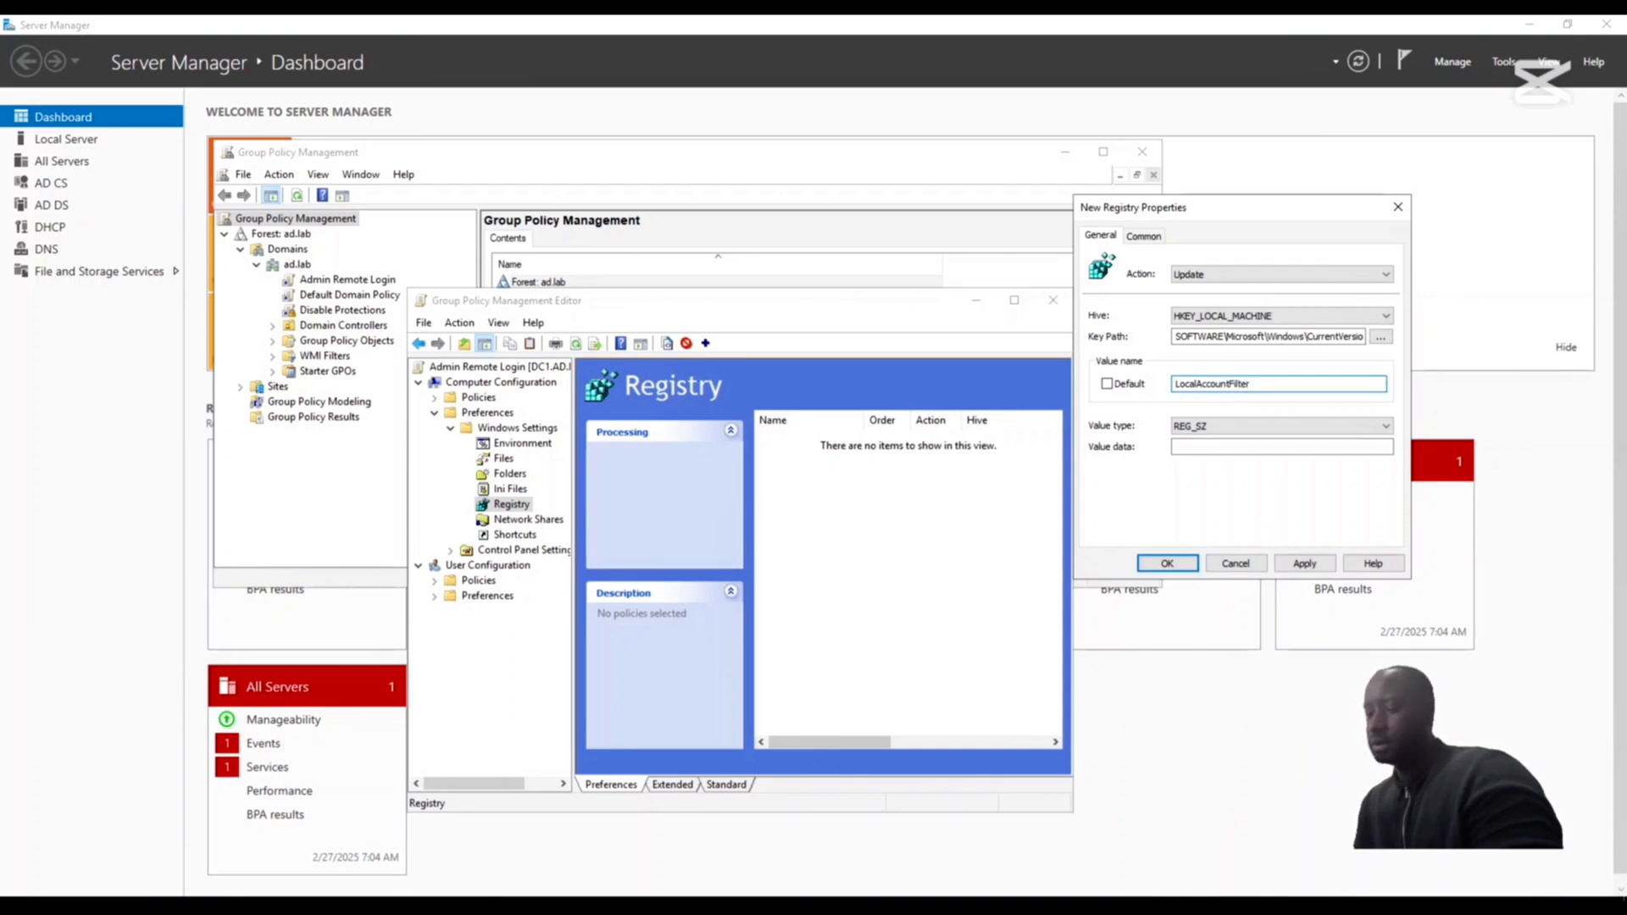
{"action": "left_click", "coordinate": [1297, 427]}
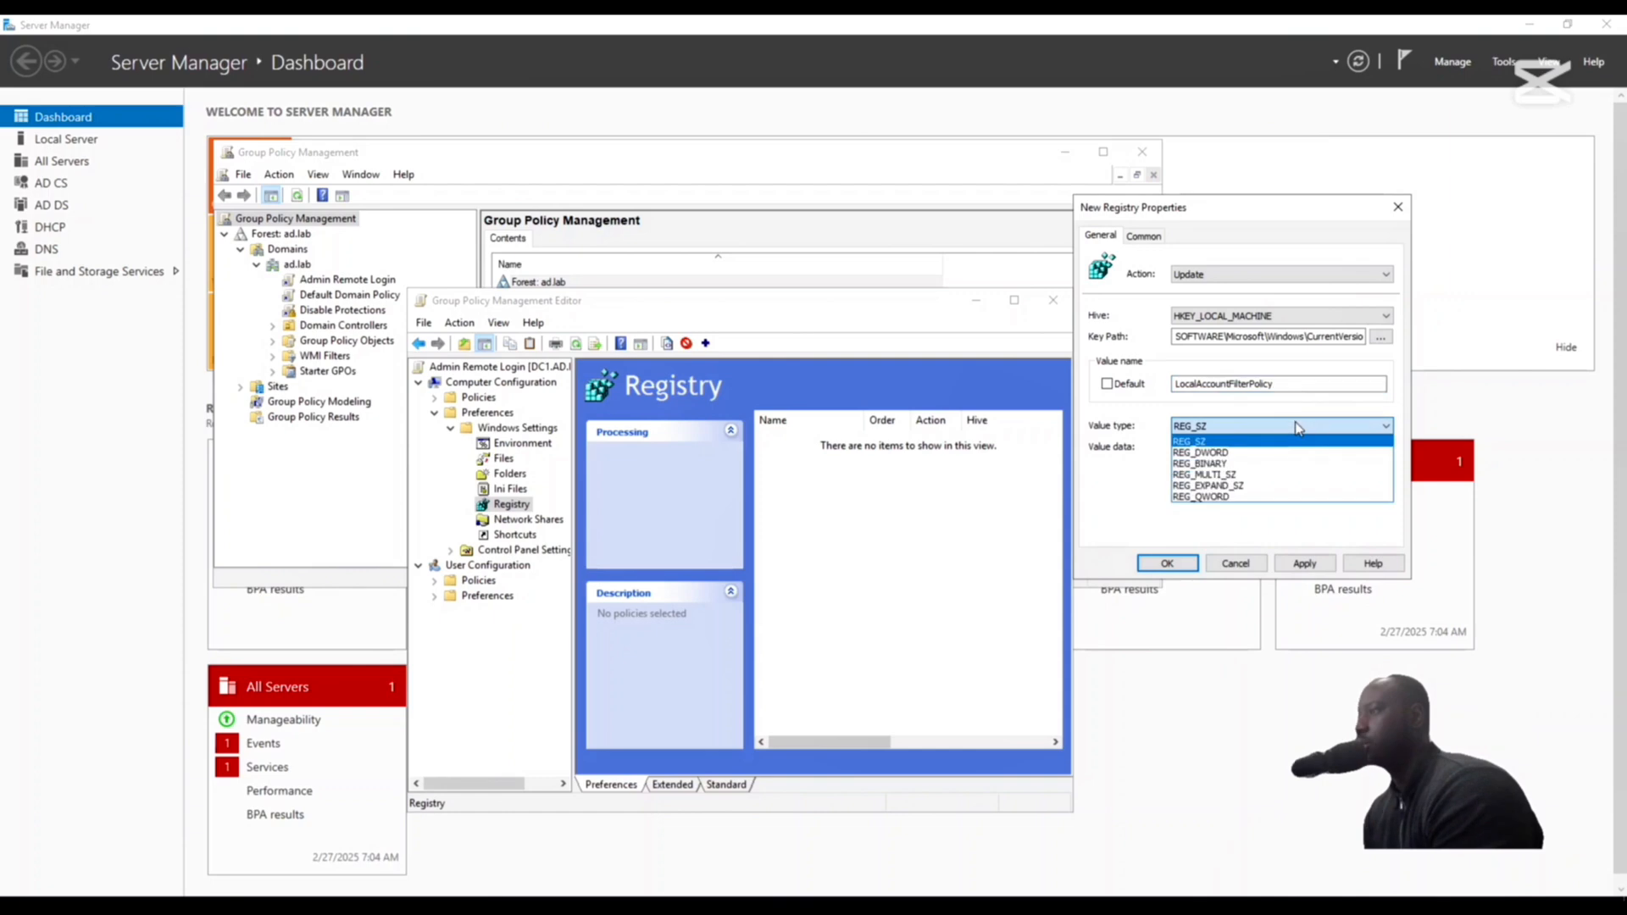
{"action": "left_click", "coordinate": [1214, 453]}
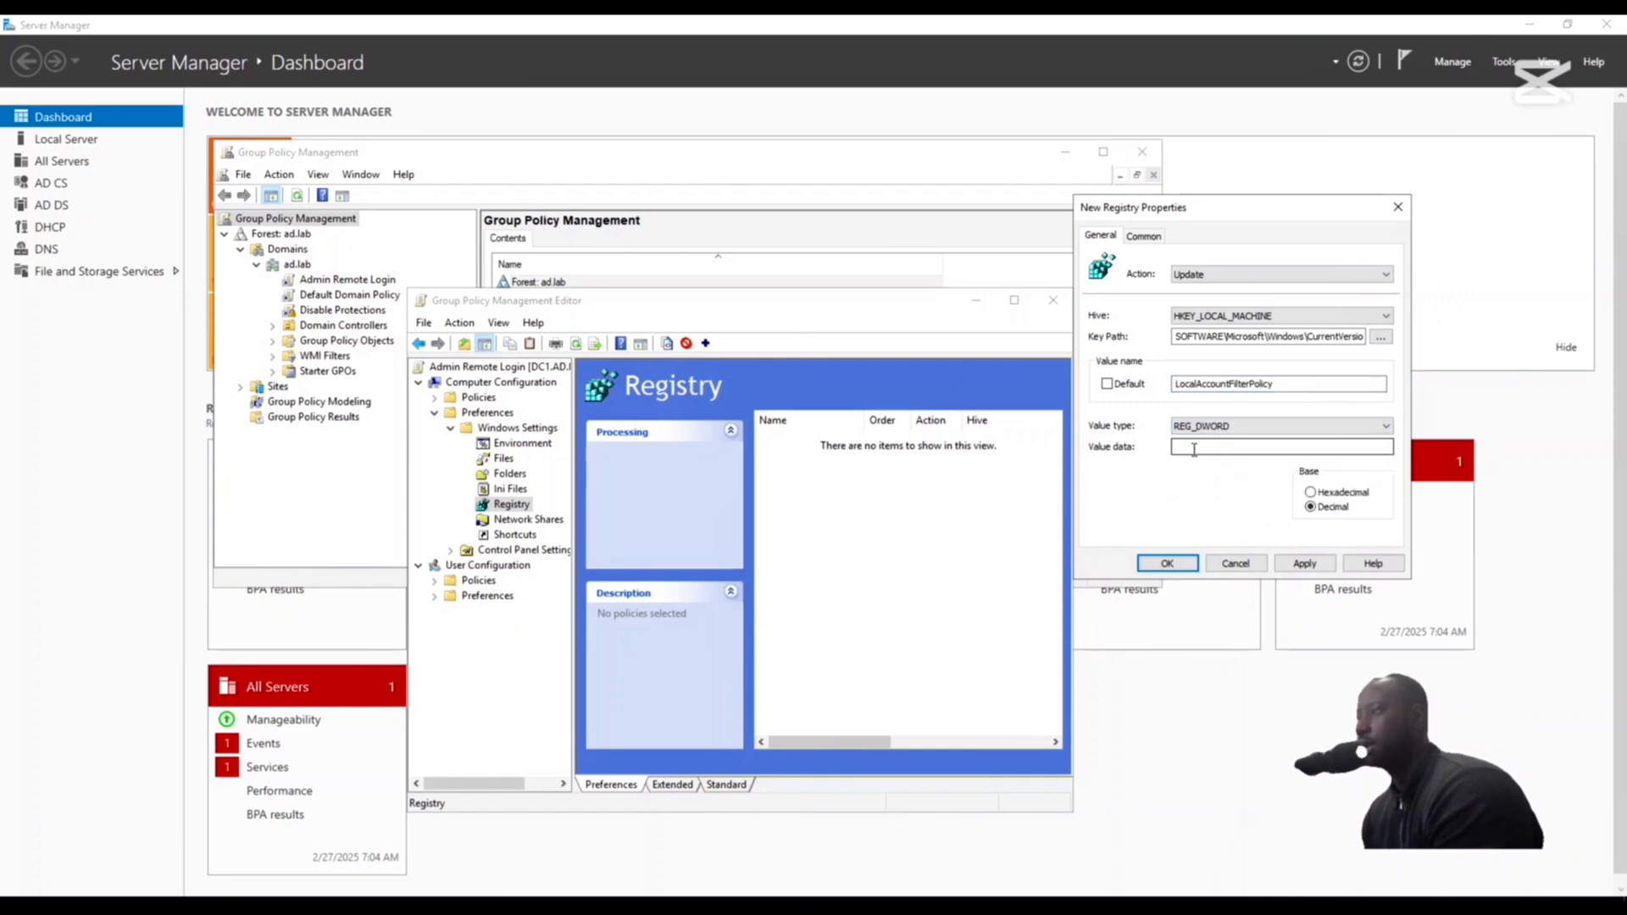
- Set the value data of LocalAccountFilterPolicy to 1, then apply and save the registry item
{"action": "left_click", "coordinate": [1203, 446]}
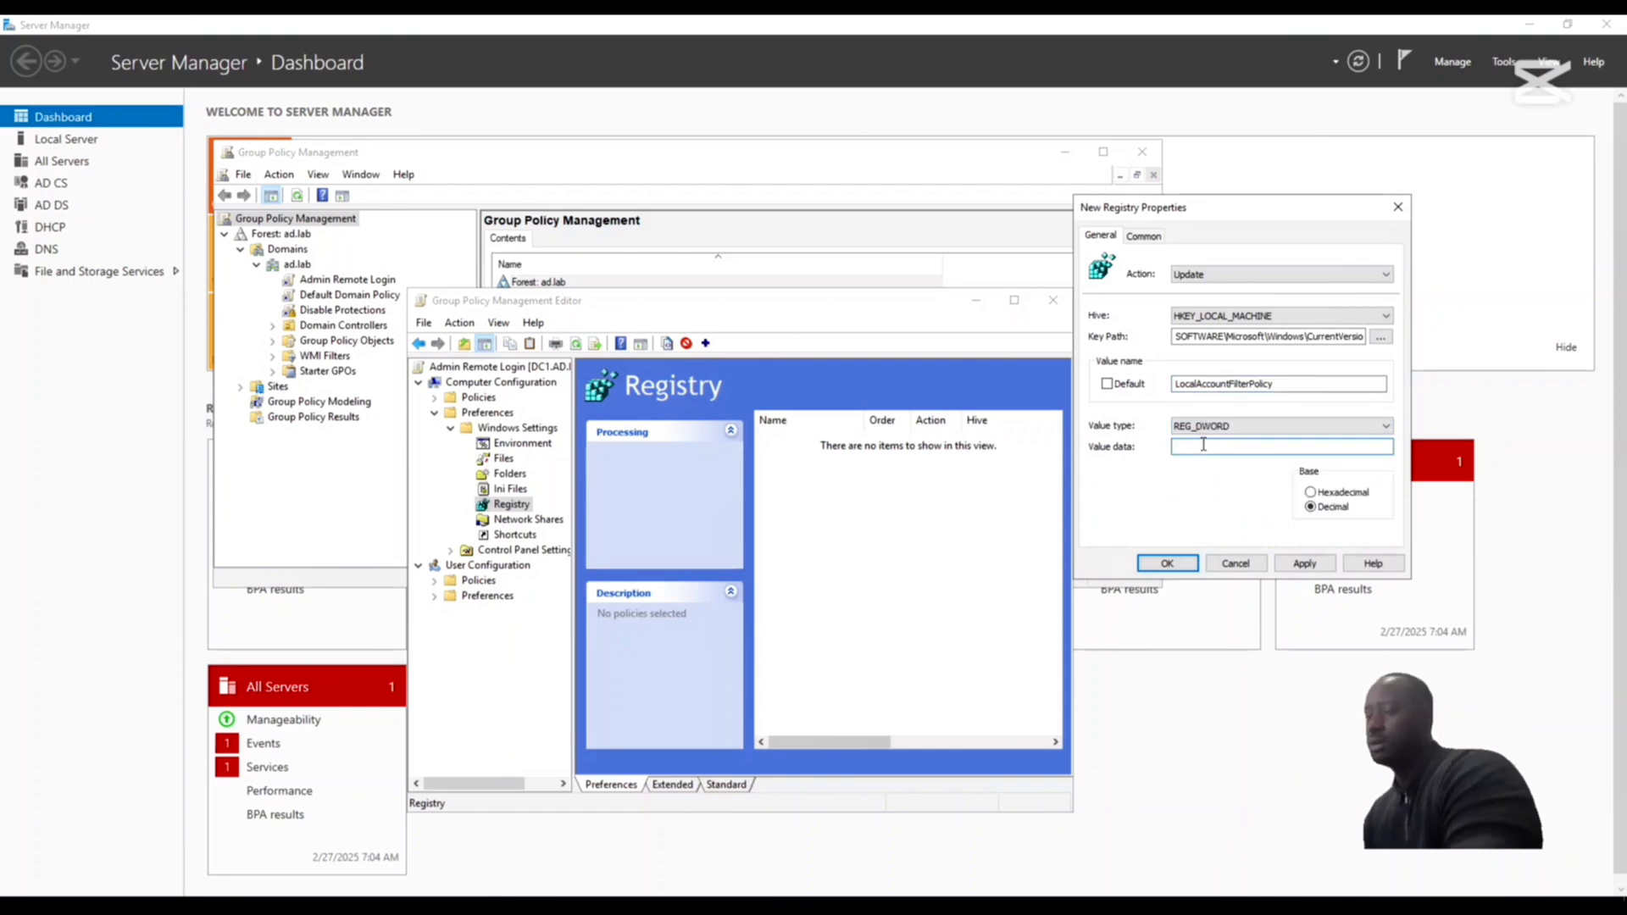
{"action": "type", "text": "1"}
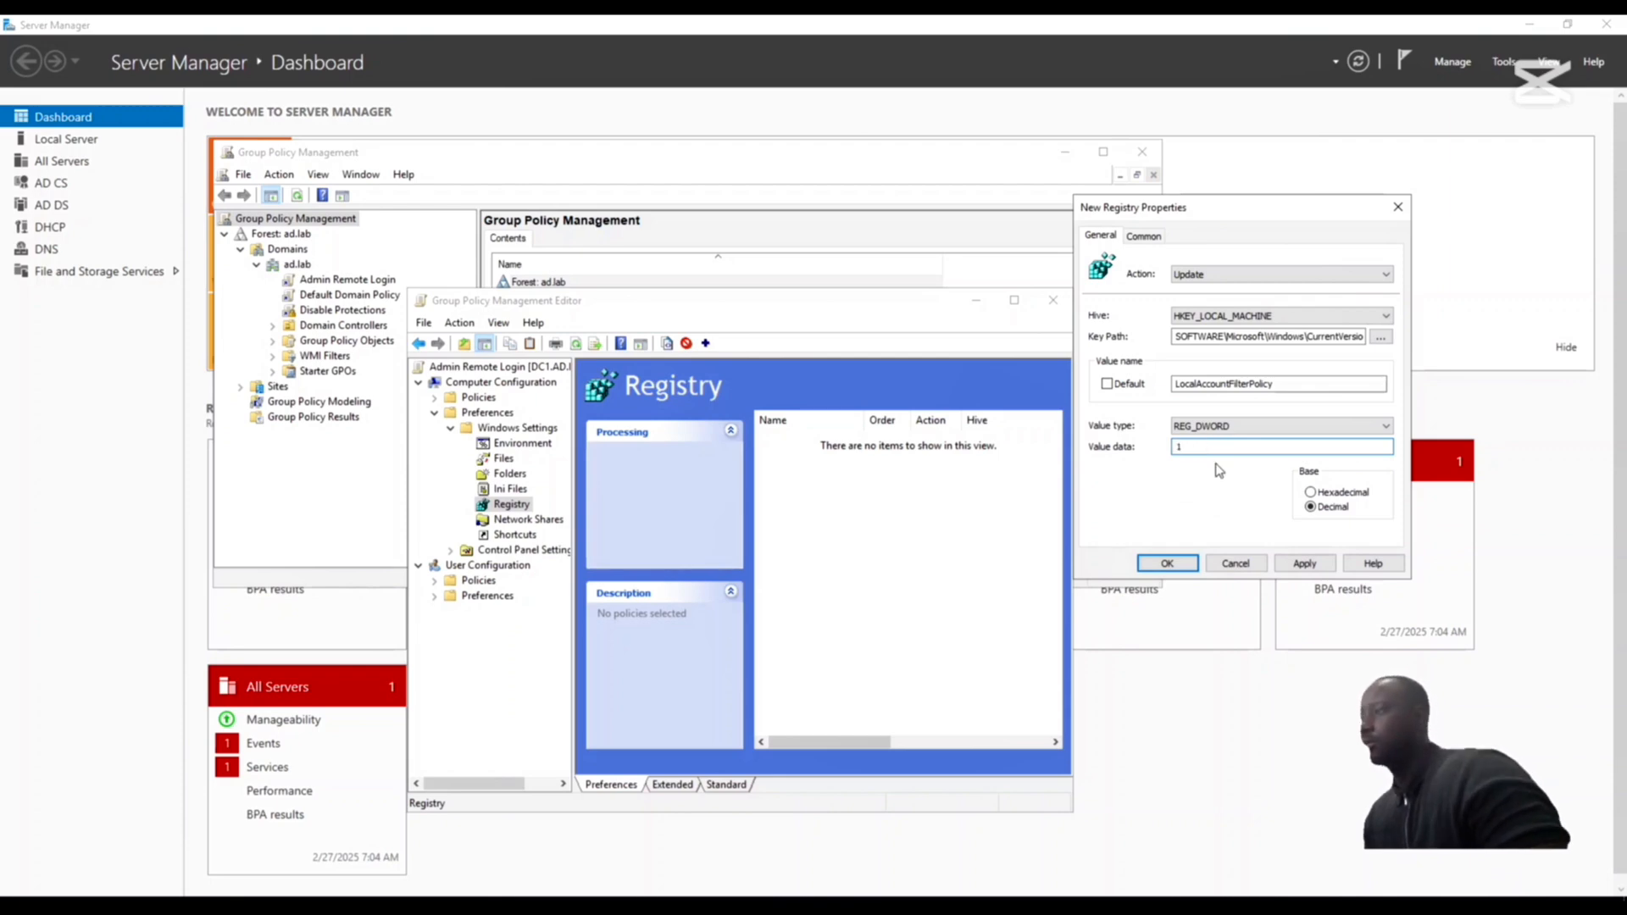
{"action": "left_click", "coordinate": [1306, 564]}
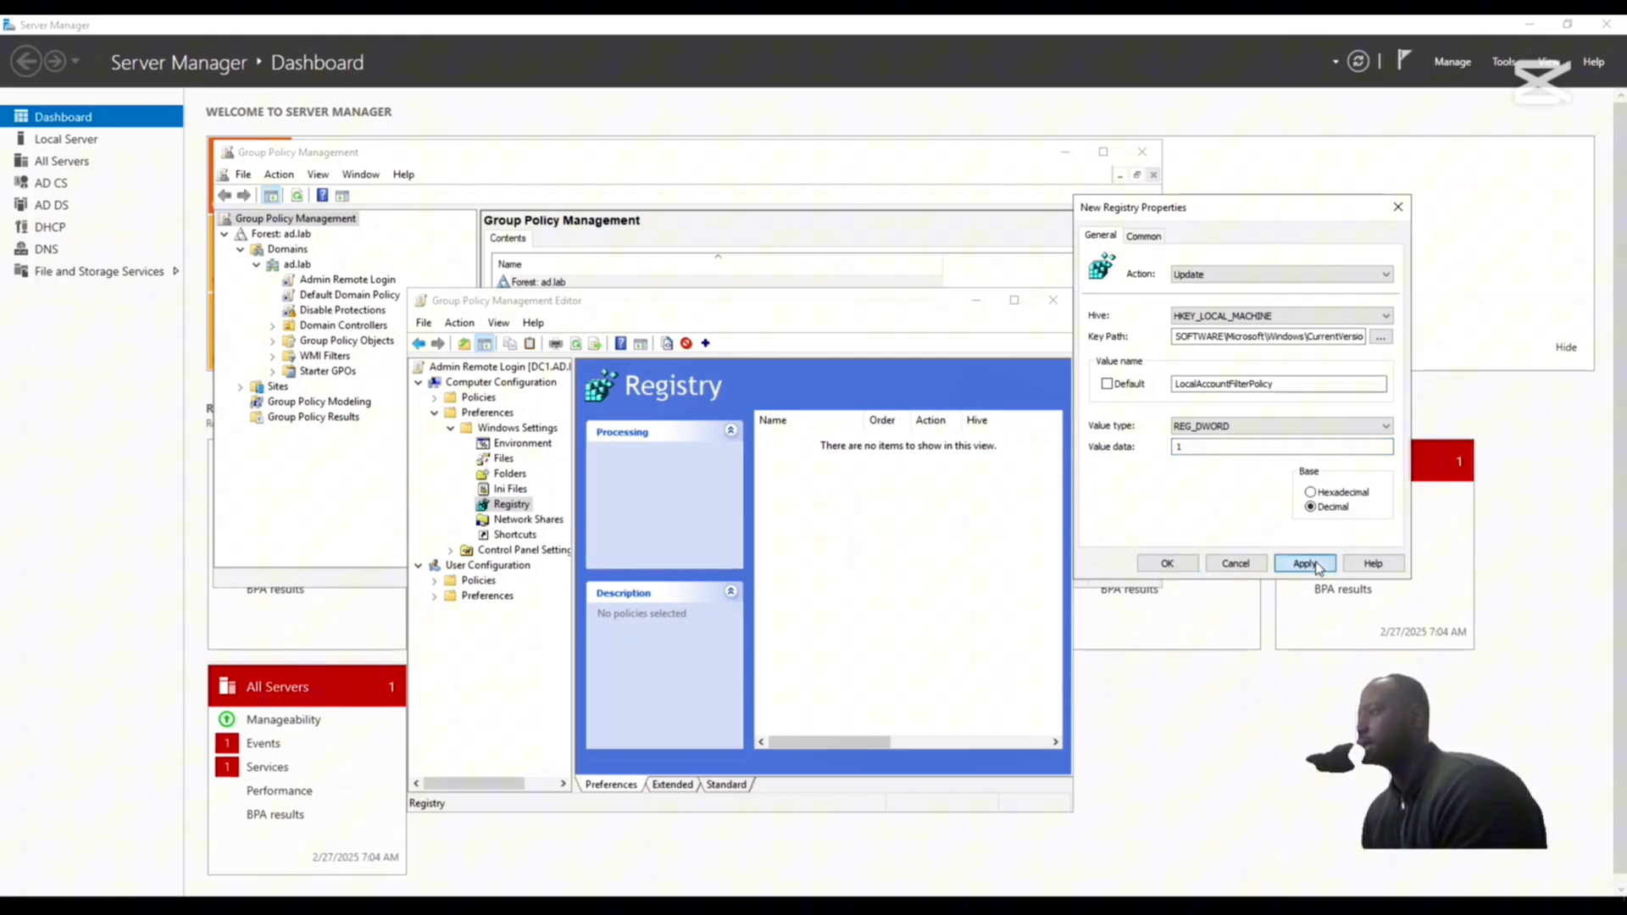
{"action": "left_click", "coordinate": [1177, 564]}
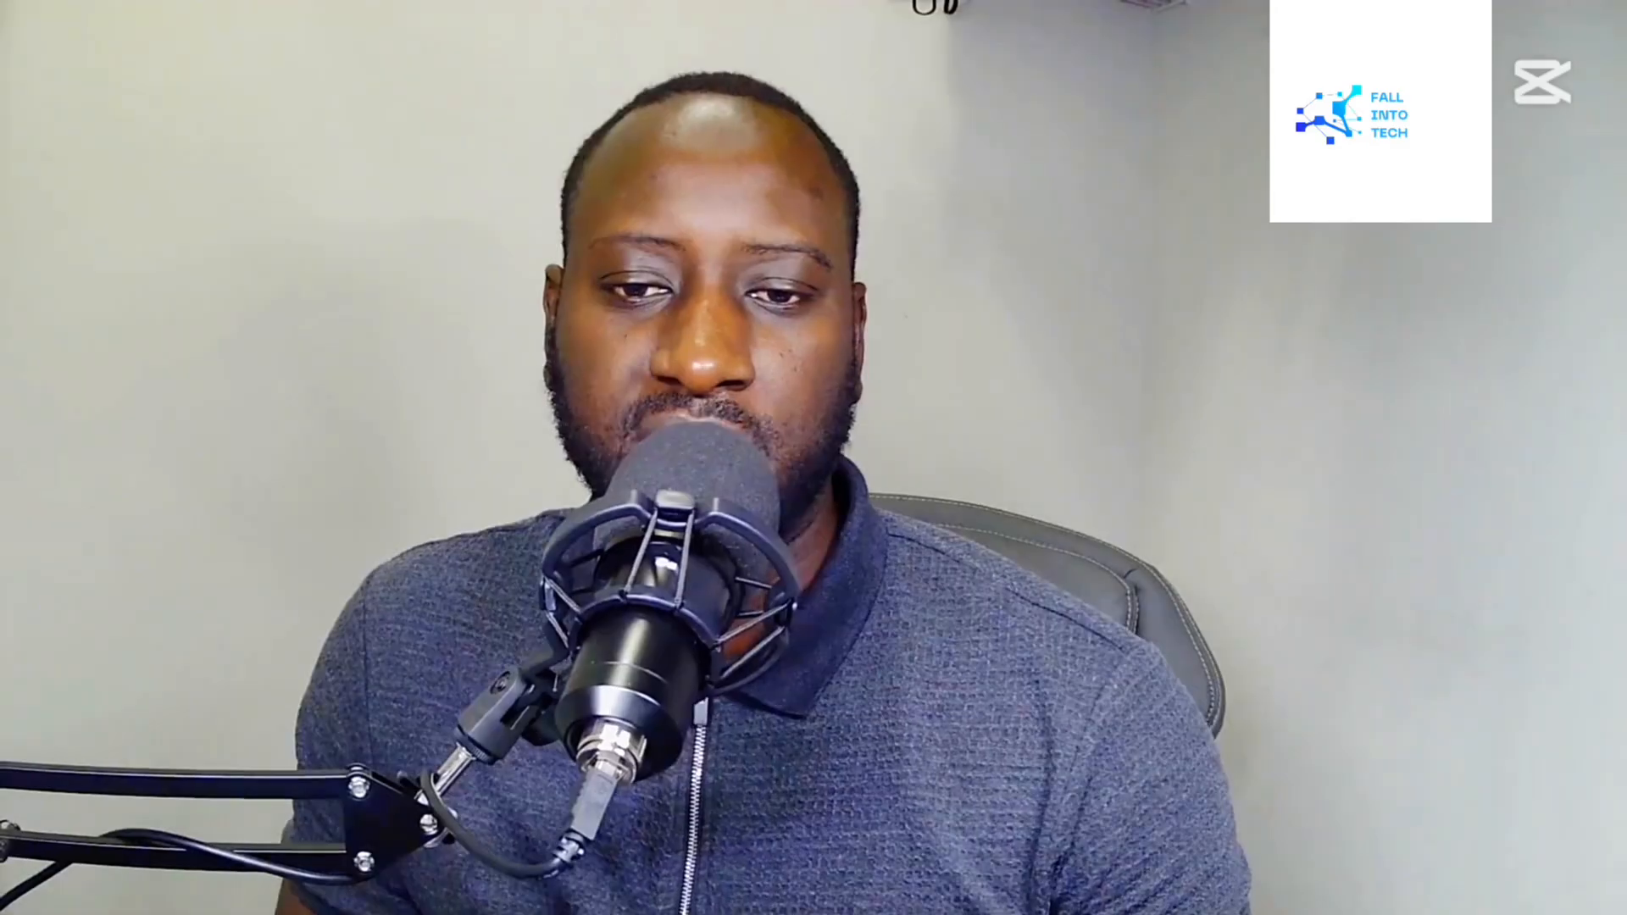
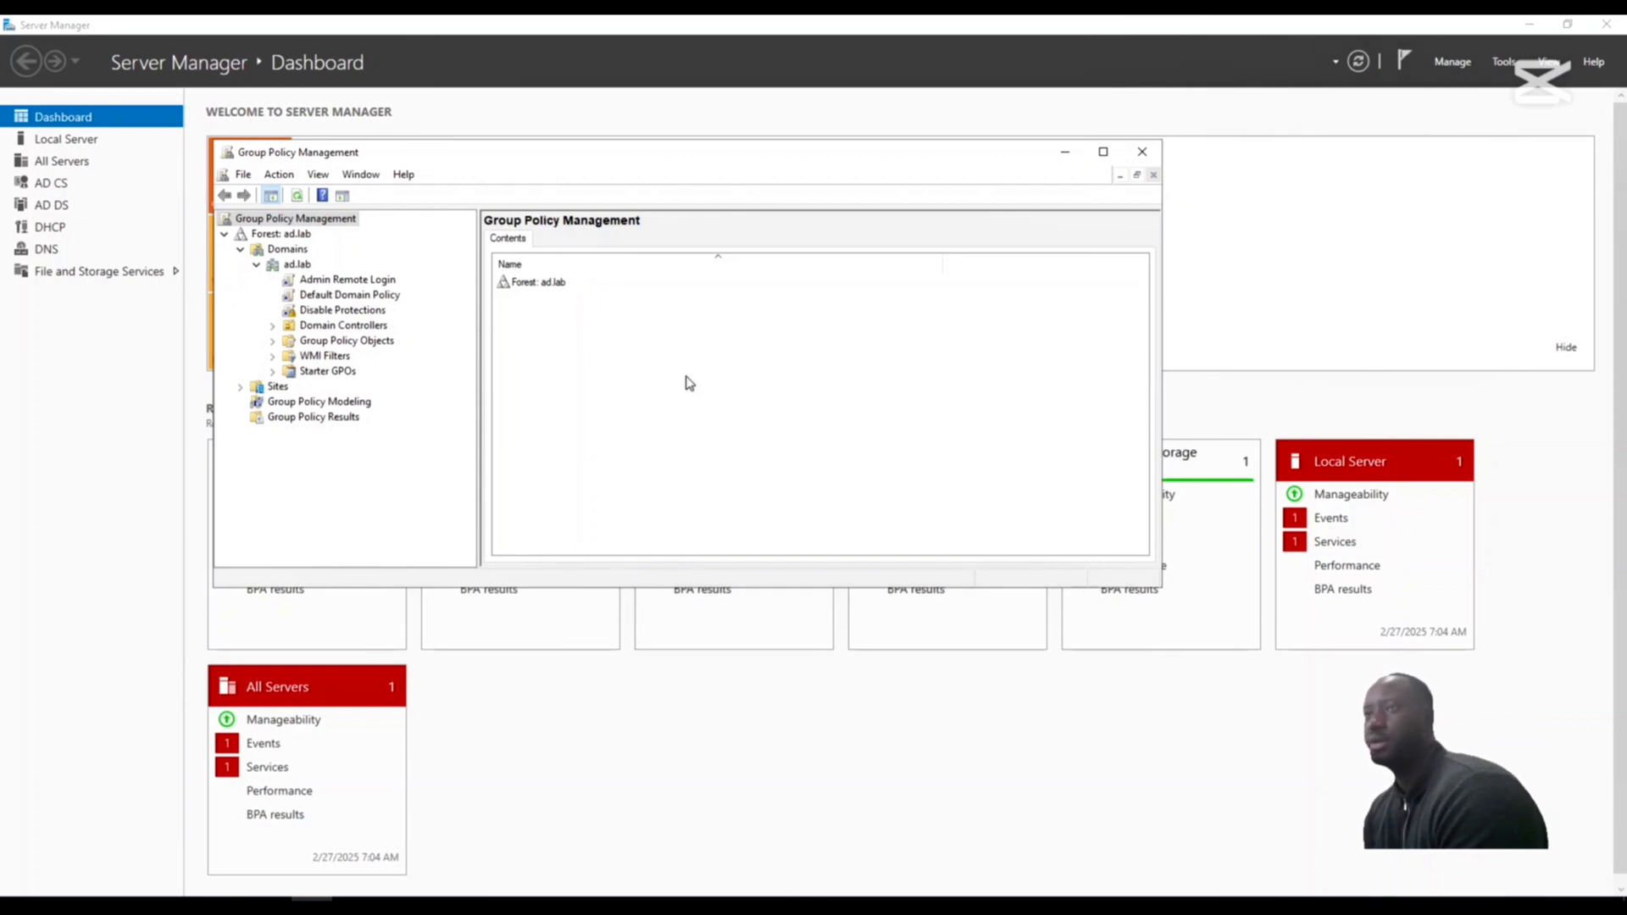
- Create a GPO named Enable WinRM Server in the ad.lab domain and link it there
{"action": "right_click", "coordinate": [273, 268]}
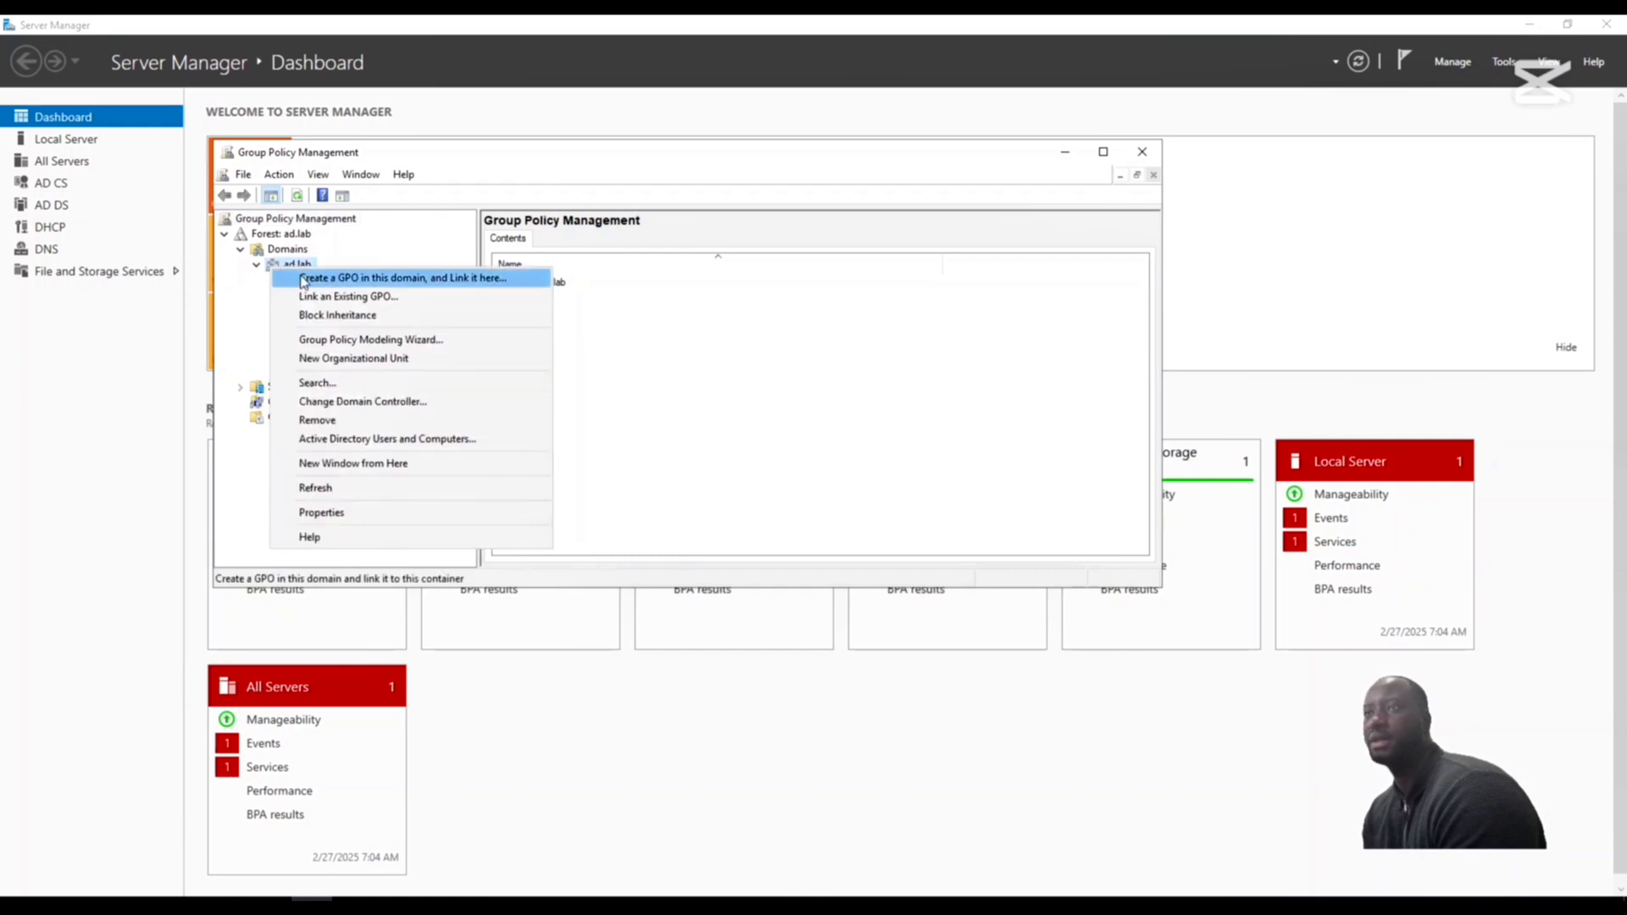
{"action": "left_click", "coordinate": [350, 279]}
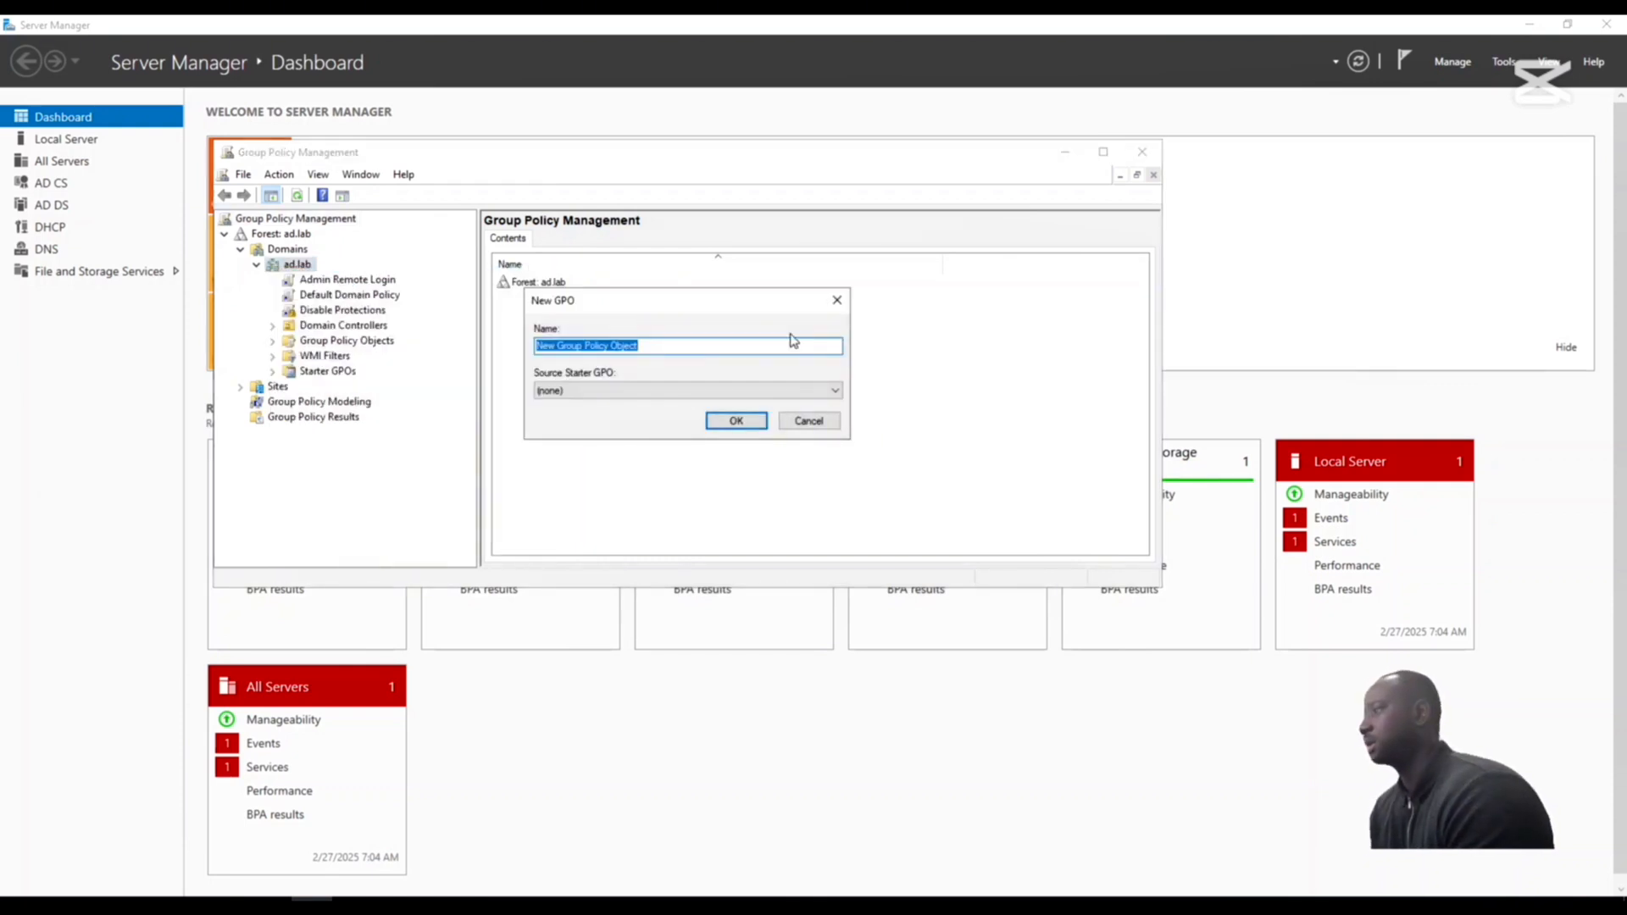
{"action": "key", "text": "BackSpace"}
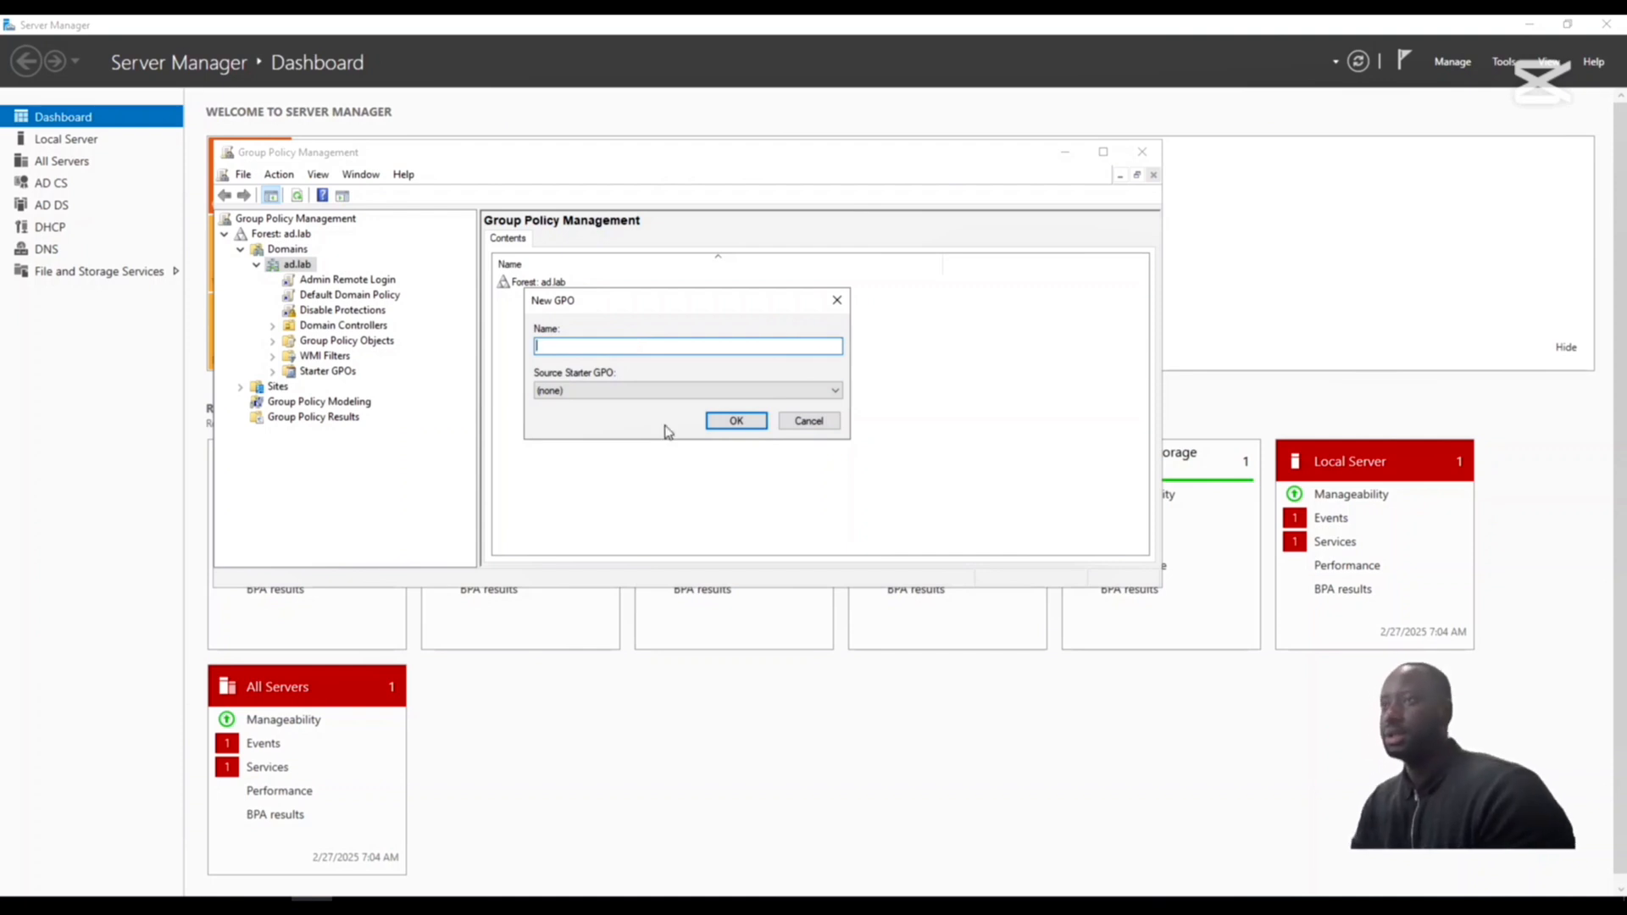
{"action": "type", "text": "Enable Win"}
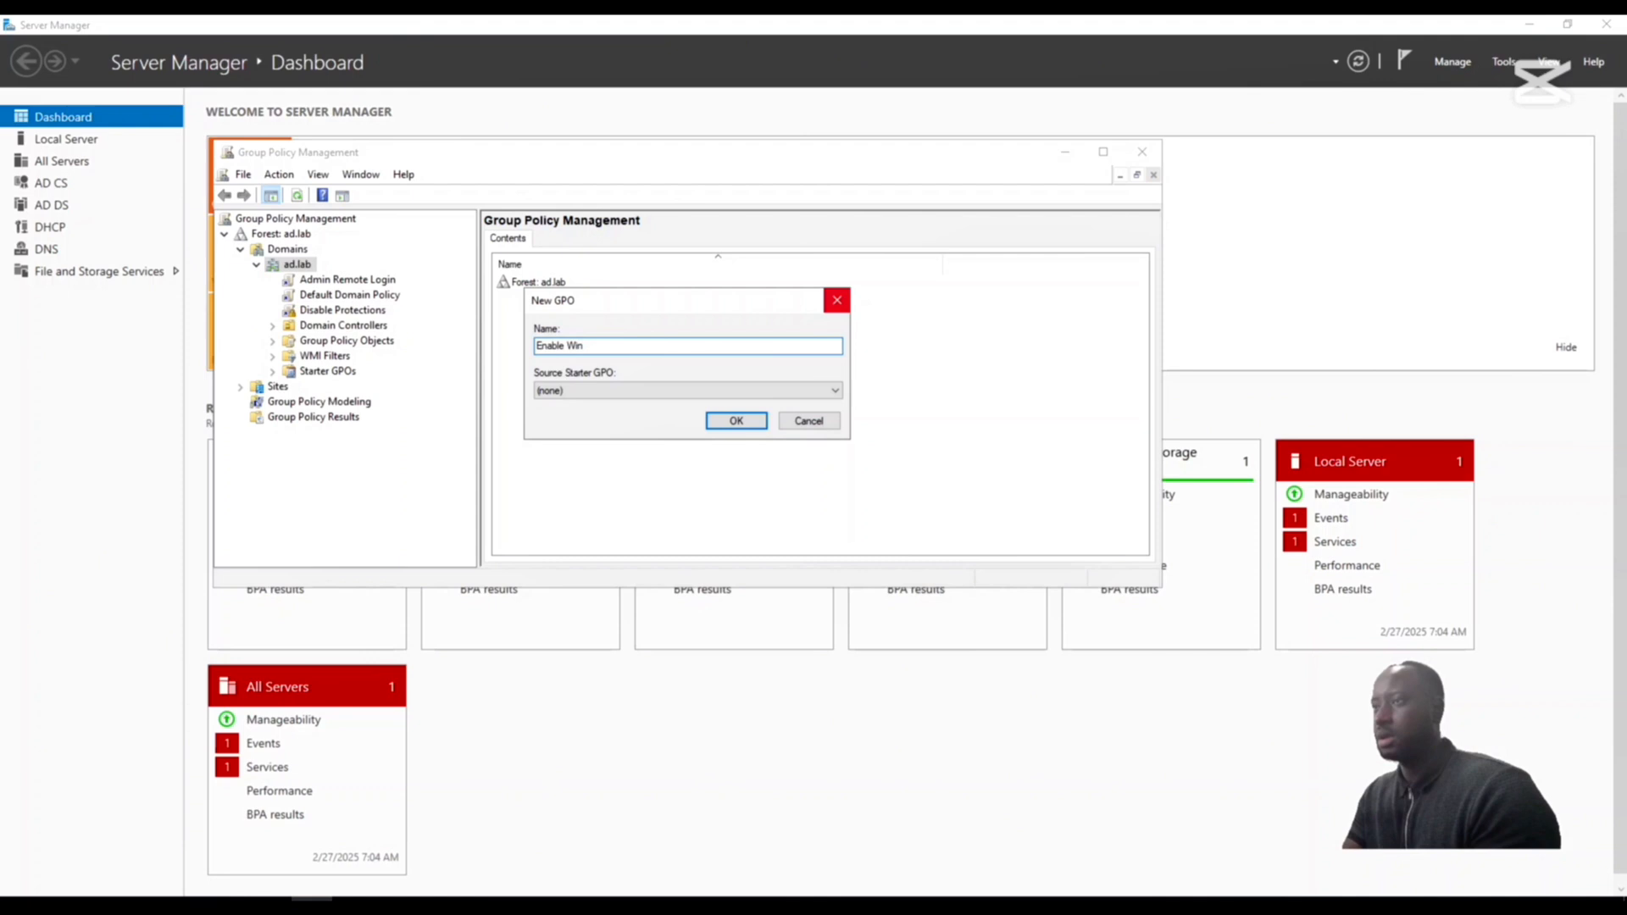
{"action": "type", "text": "RM Server"}
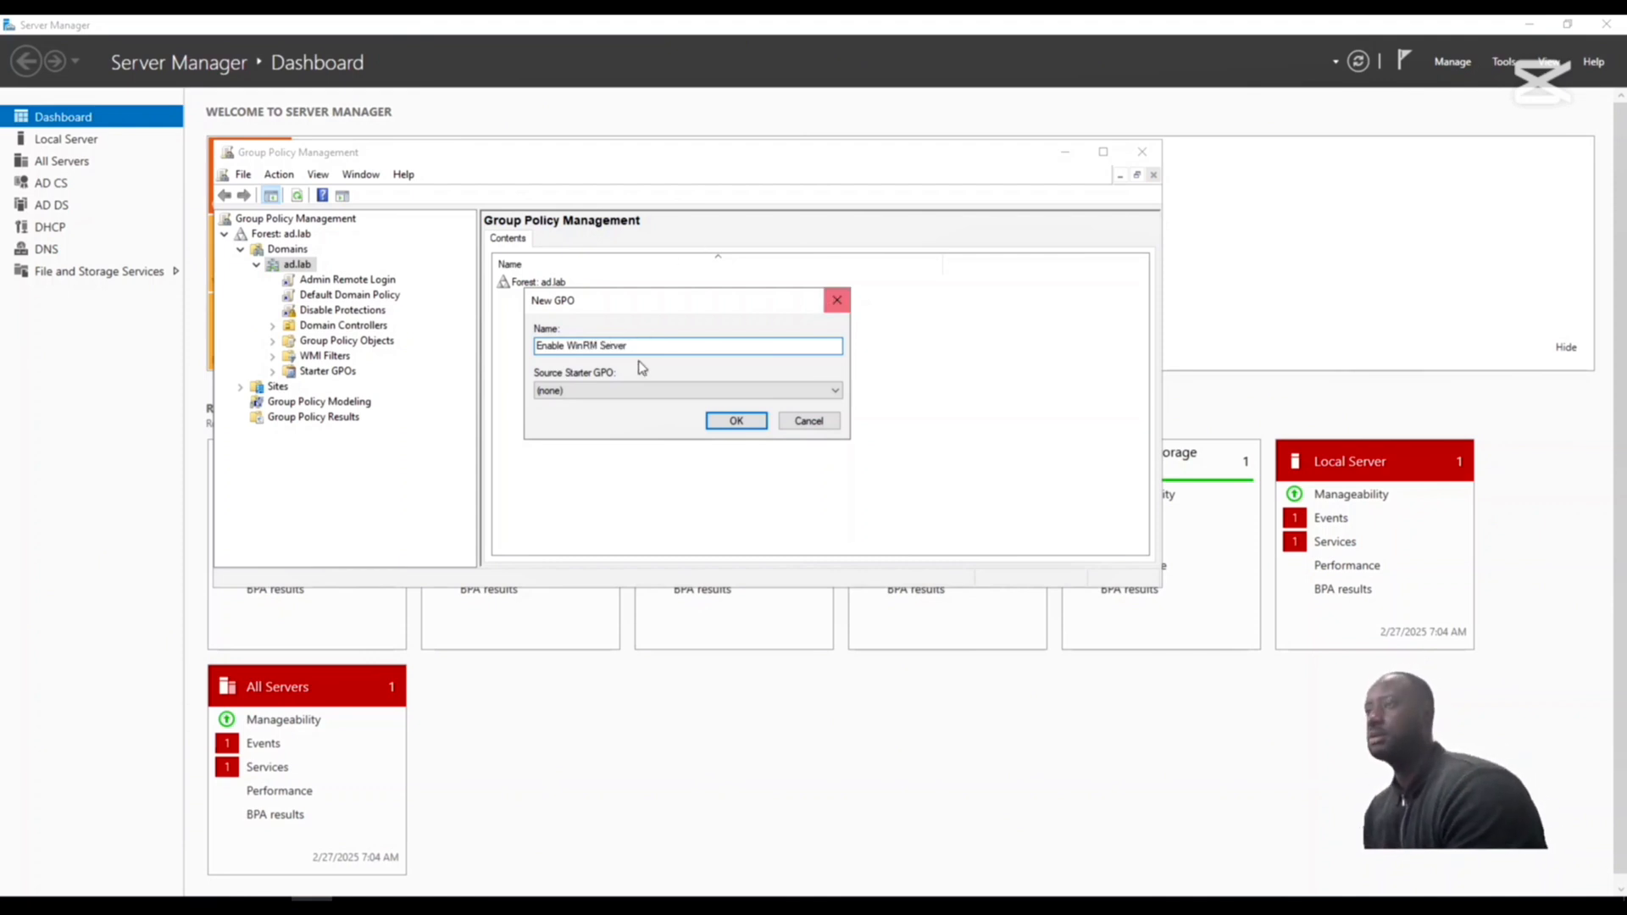
{"action": "left_click", "coordinate": [736, 422]}
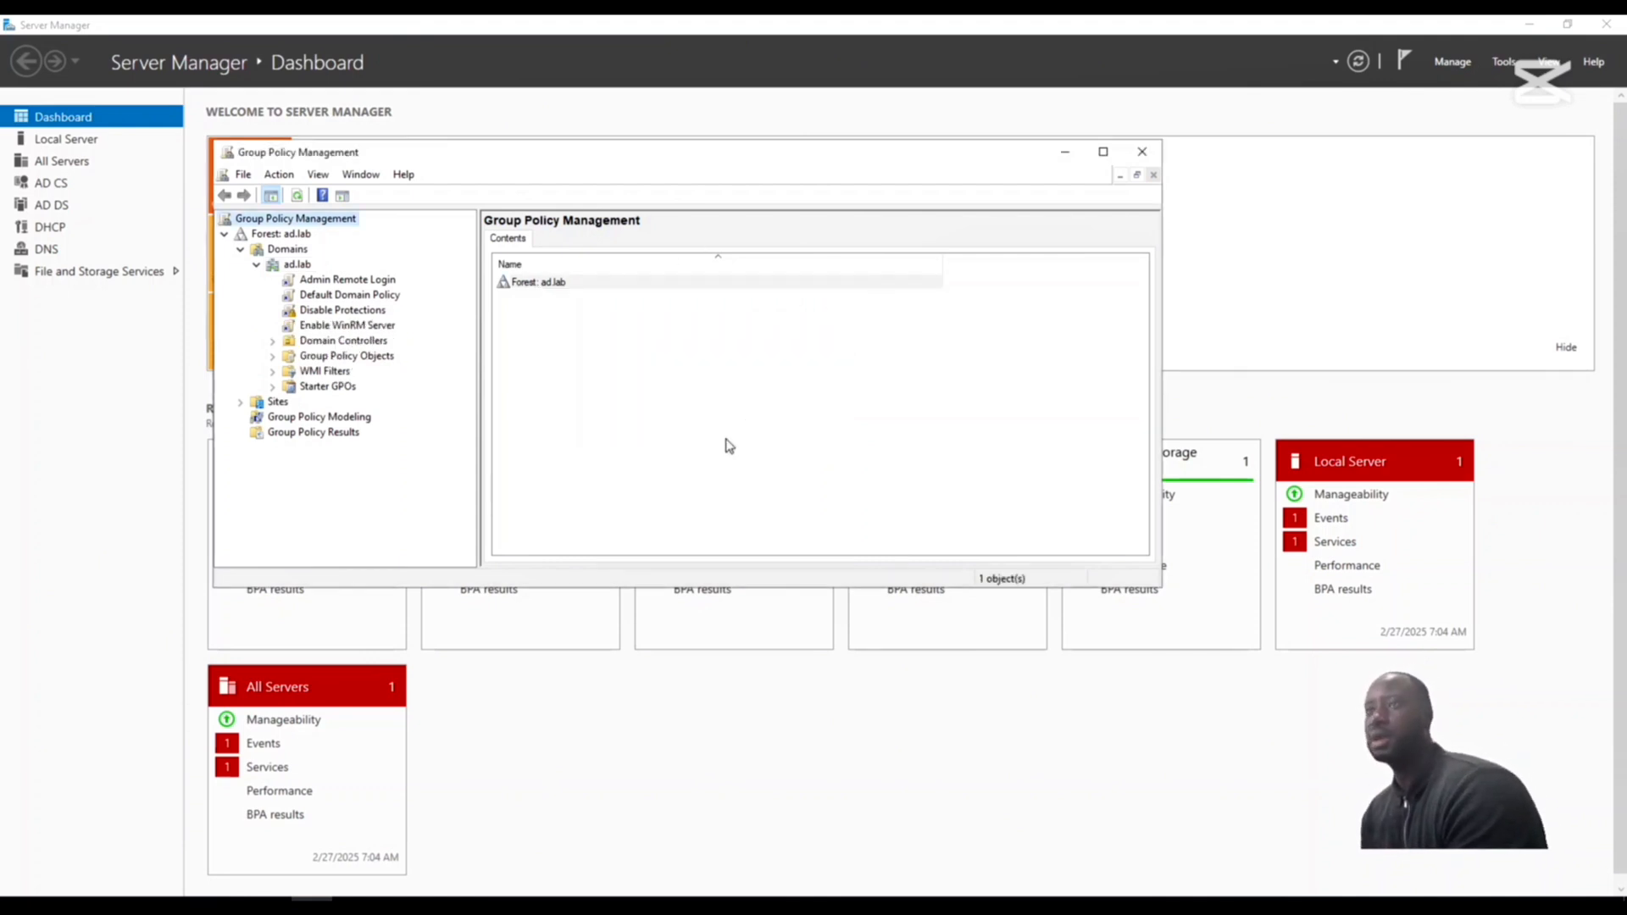
- Edit the Enable WinRM Server GPO and open the computer policies for WinRM Service under Windows Components, Windows Remote Management
{"action": "right_click", "coordinate": [314, 329]}
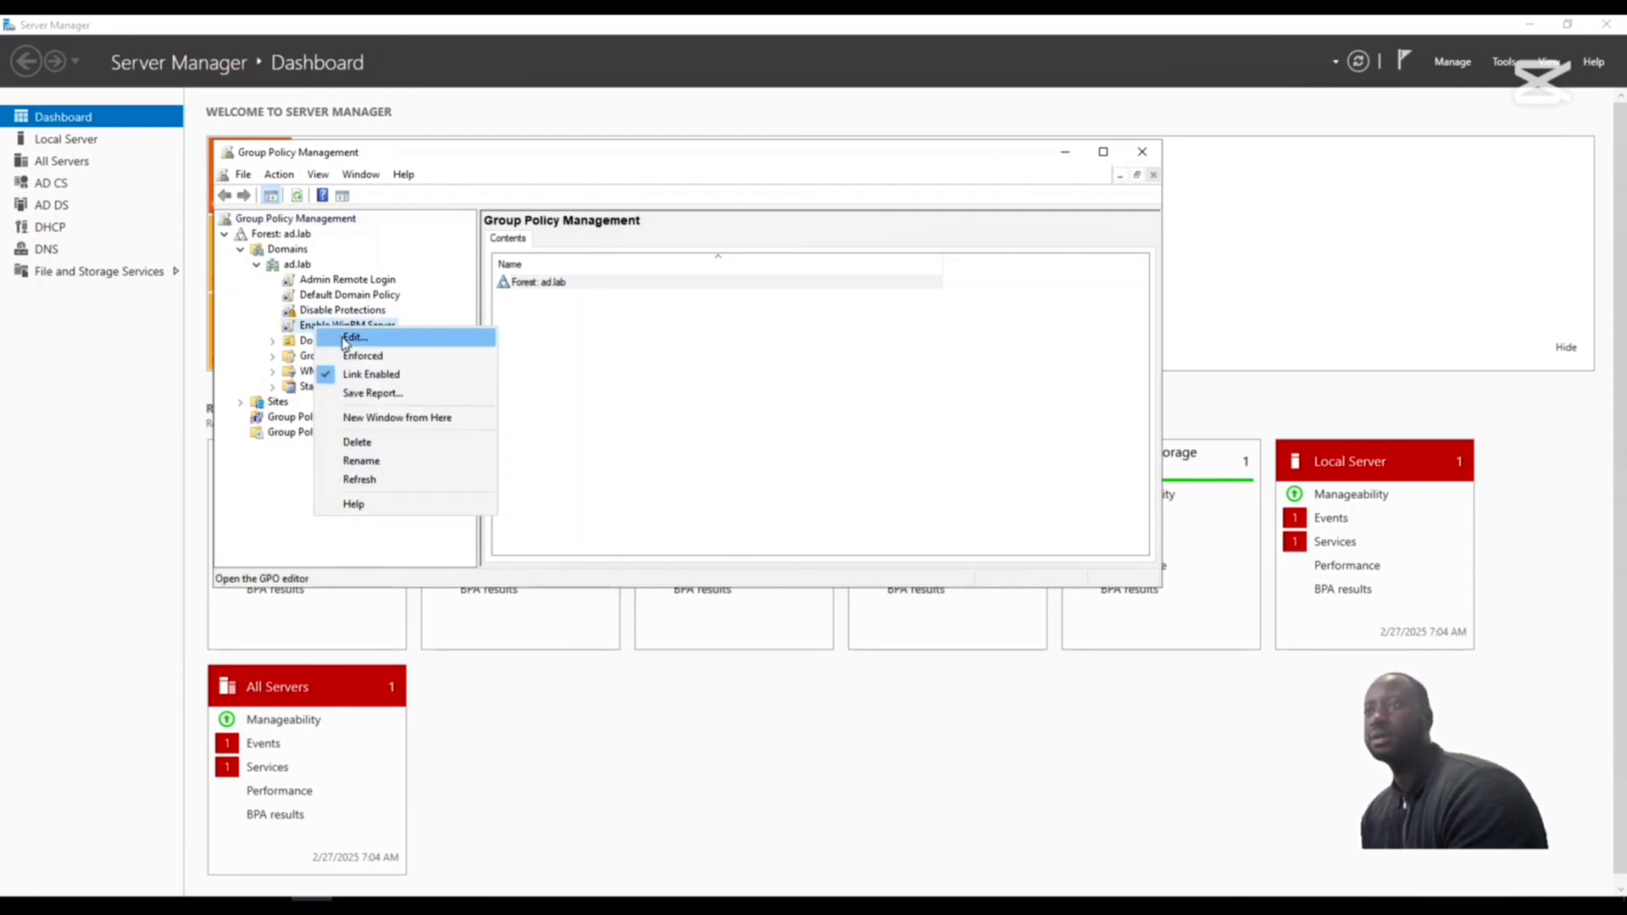
{"action": "left_click", "coordinate": [343, 338]}
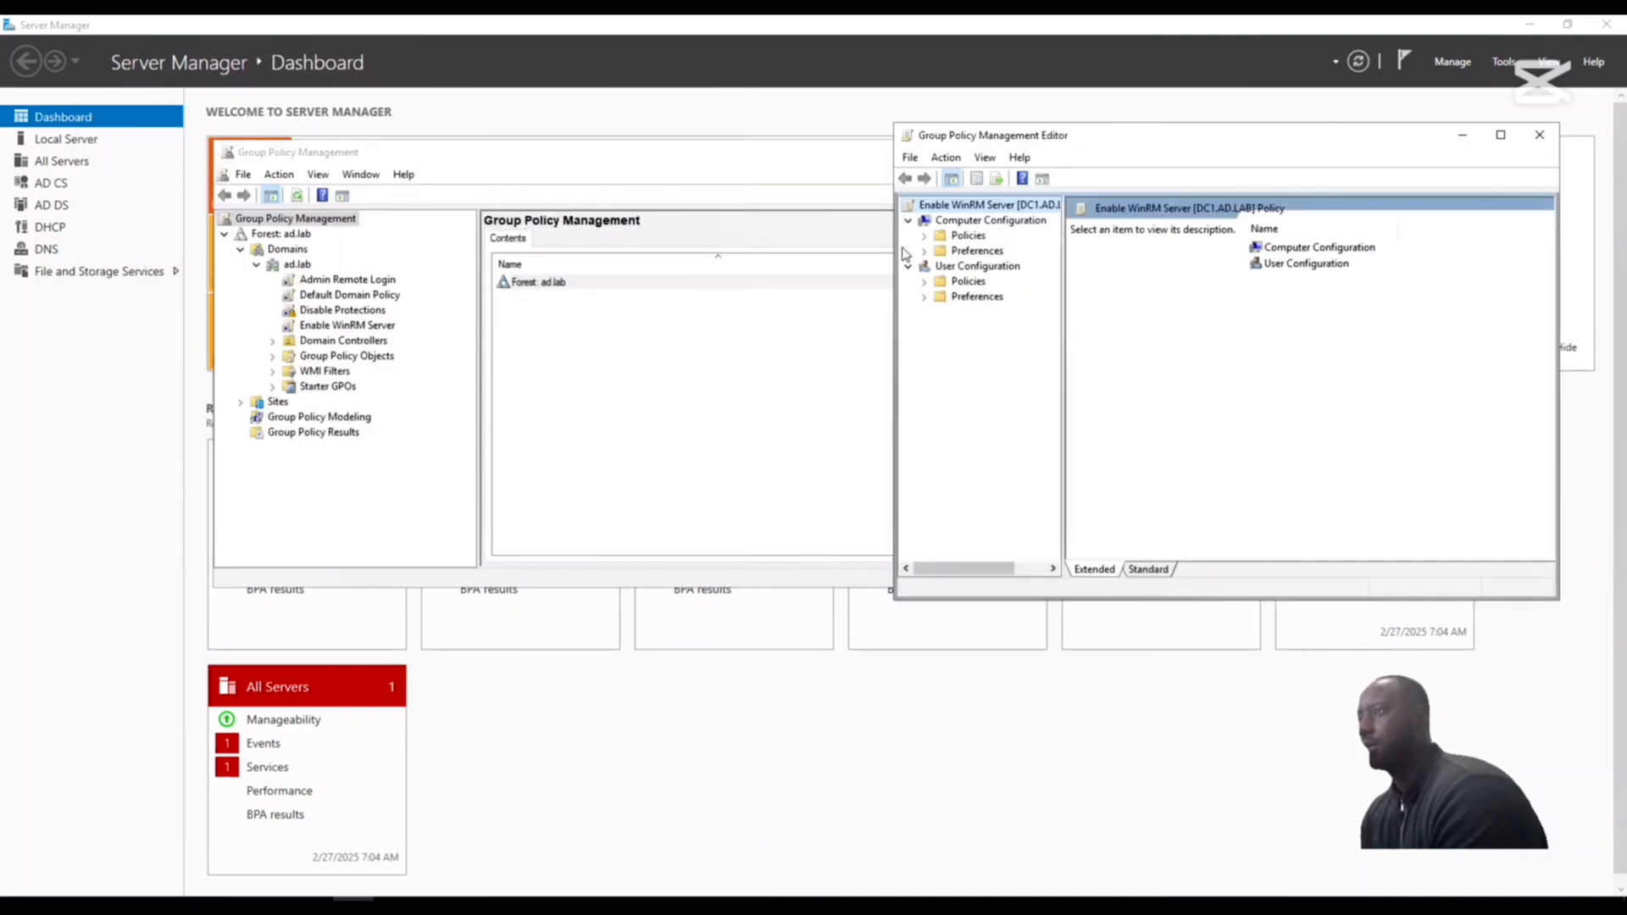
{"action": "left_click", "coordinate": [923, 236]}
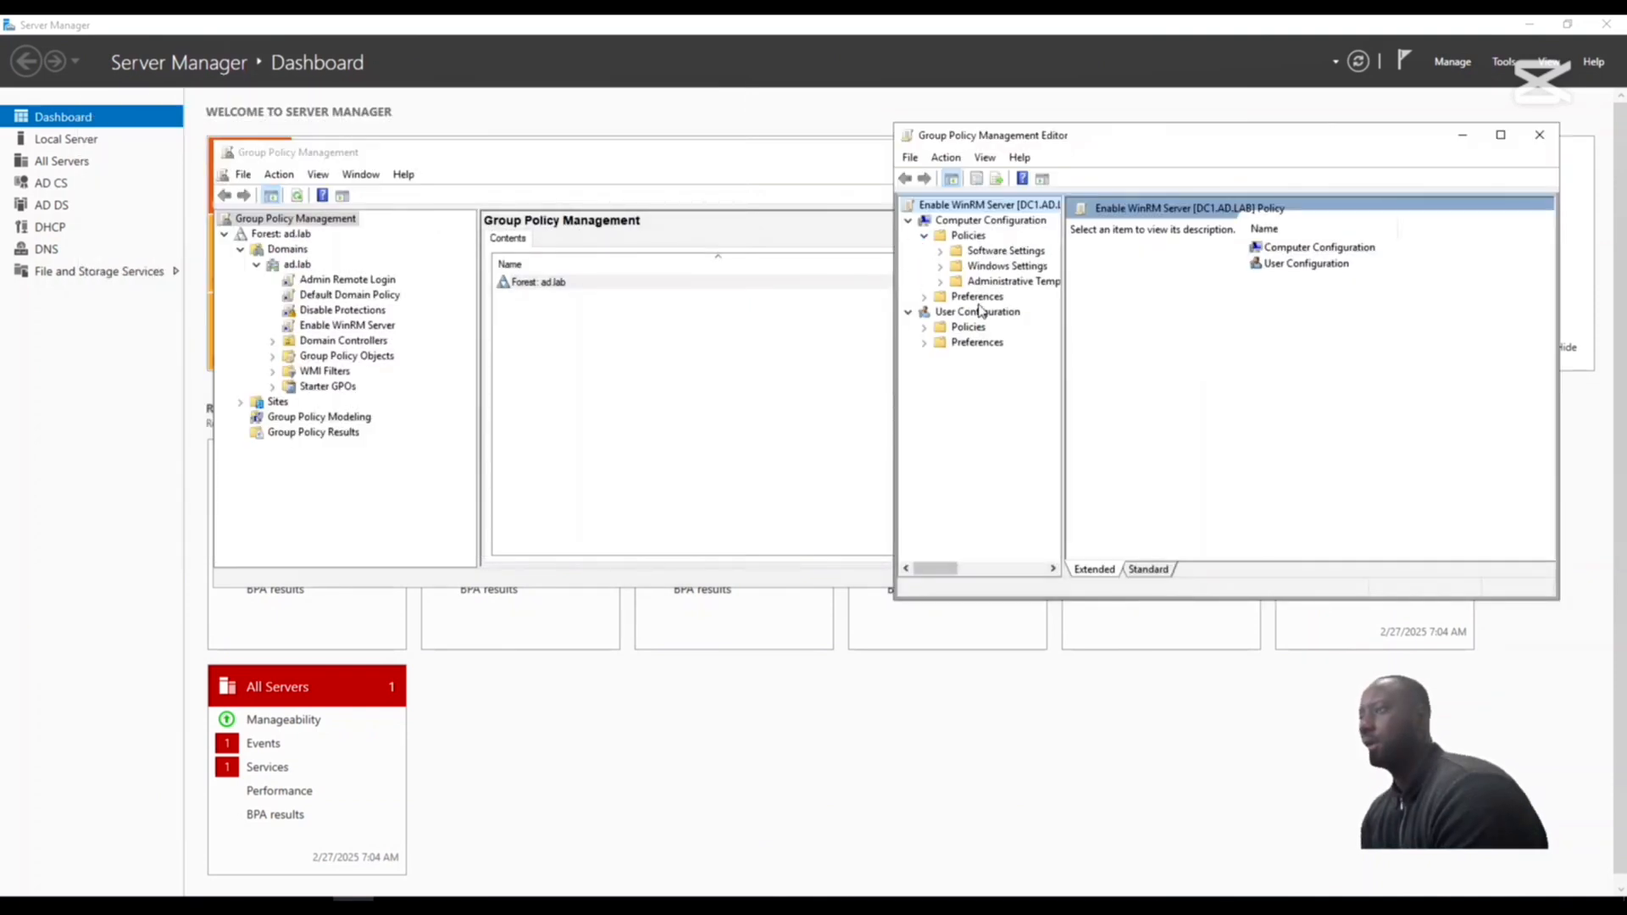
{"action": "left_click", "coordinate": [942, 283]}
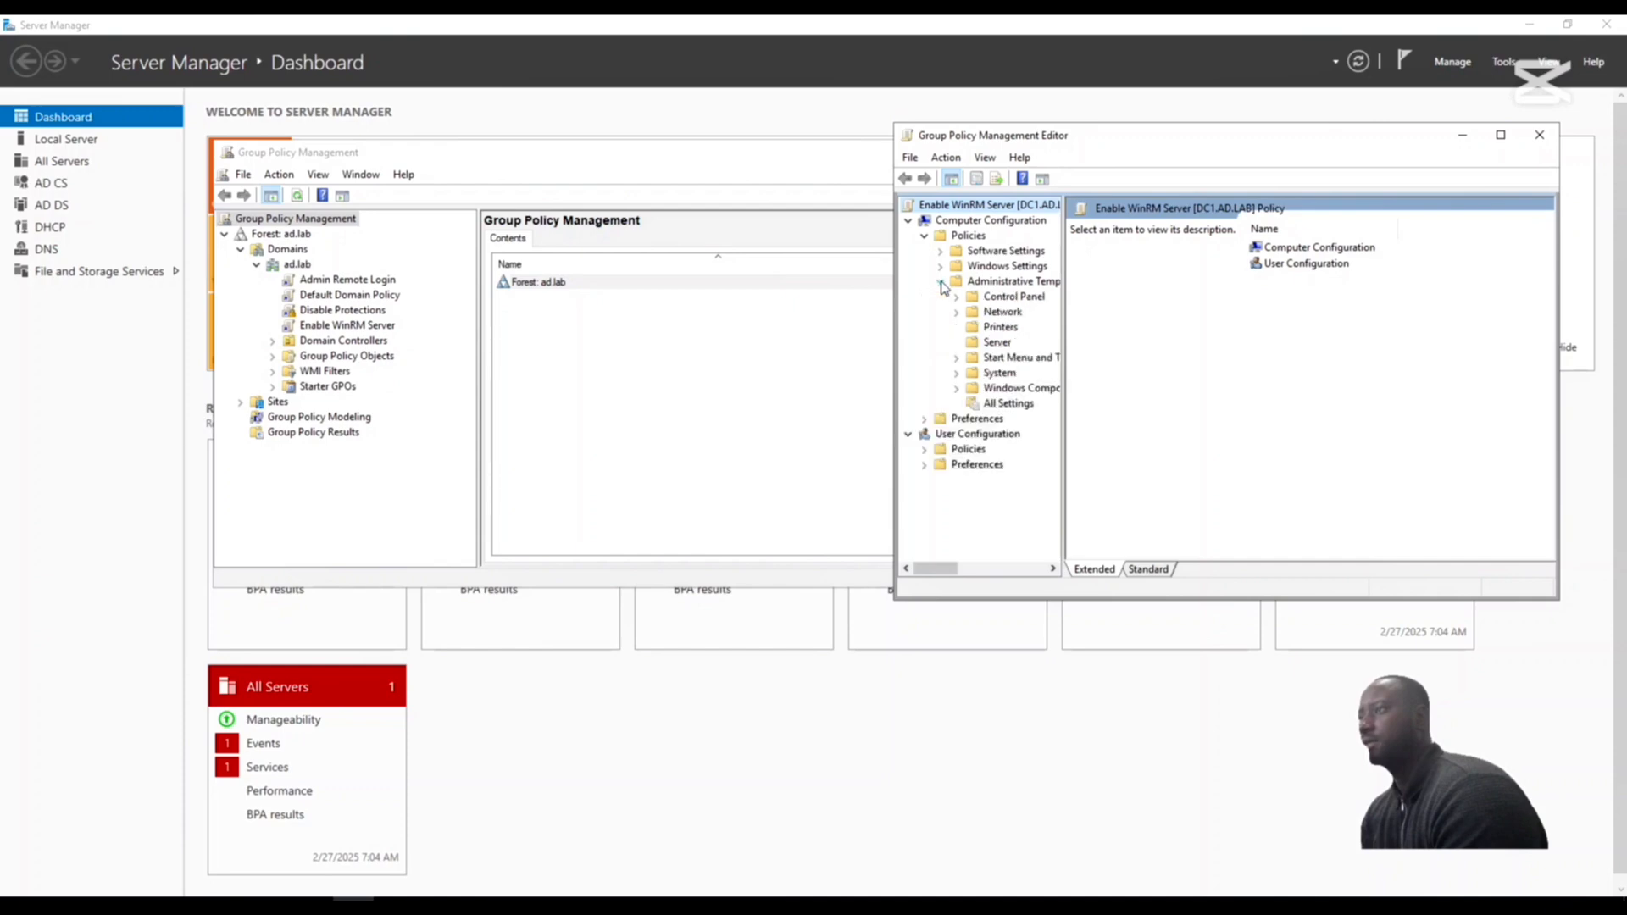
{"action": "left_click", "coordinate": [956, 389]}
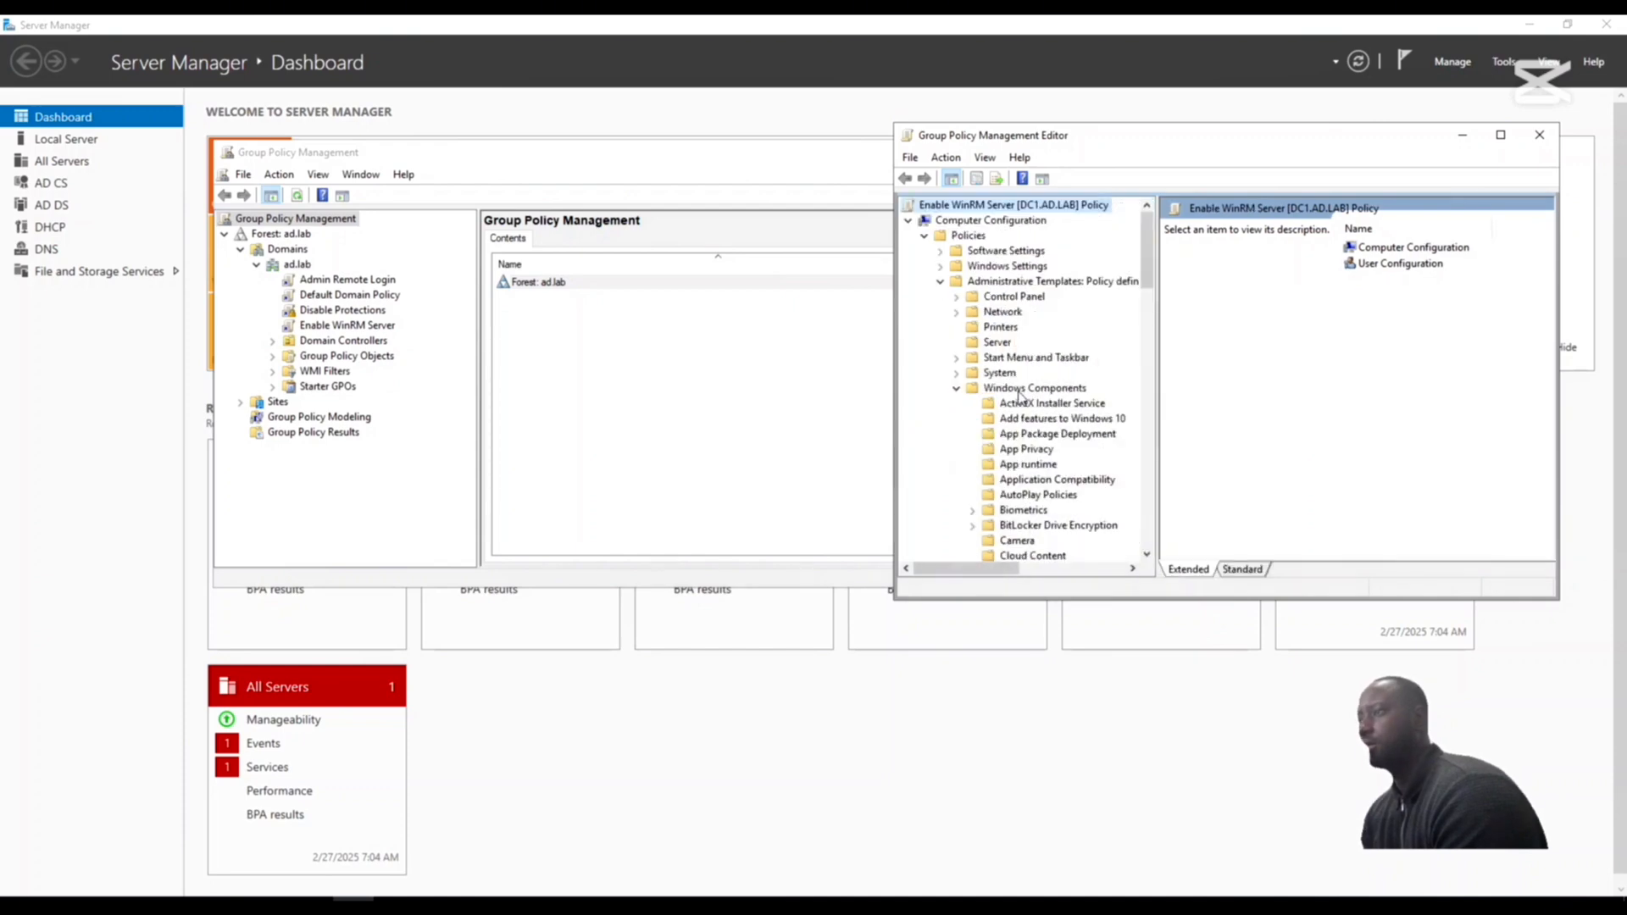
{"action": "scroll", "coordinate": [1051, 458], "scroll_direction": "down", "scroll_amount": 14}
{"action": "scroll", "coordinate": [1054, 477], "scroll_direction": "down", "scroll_amount": 9}
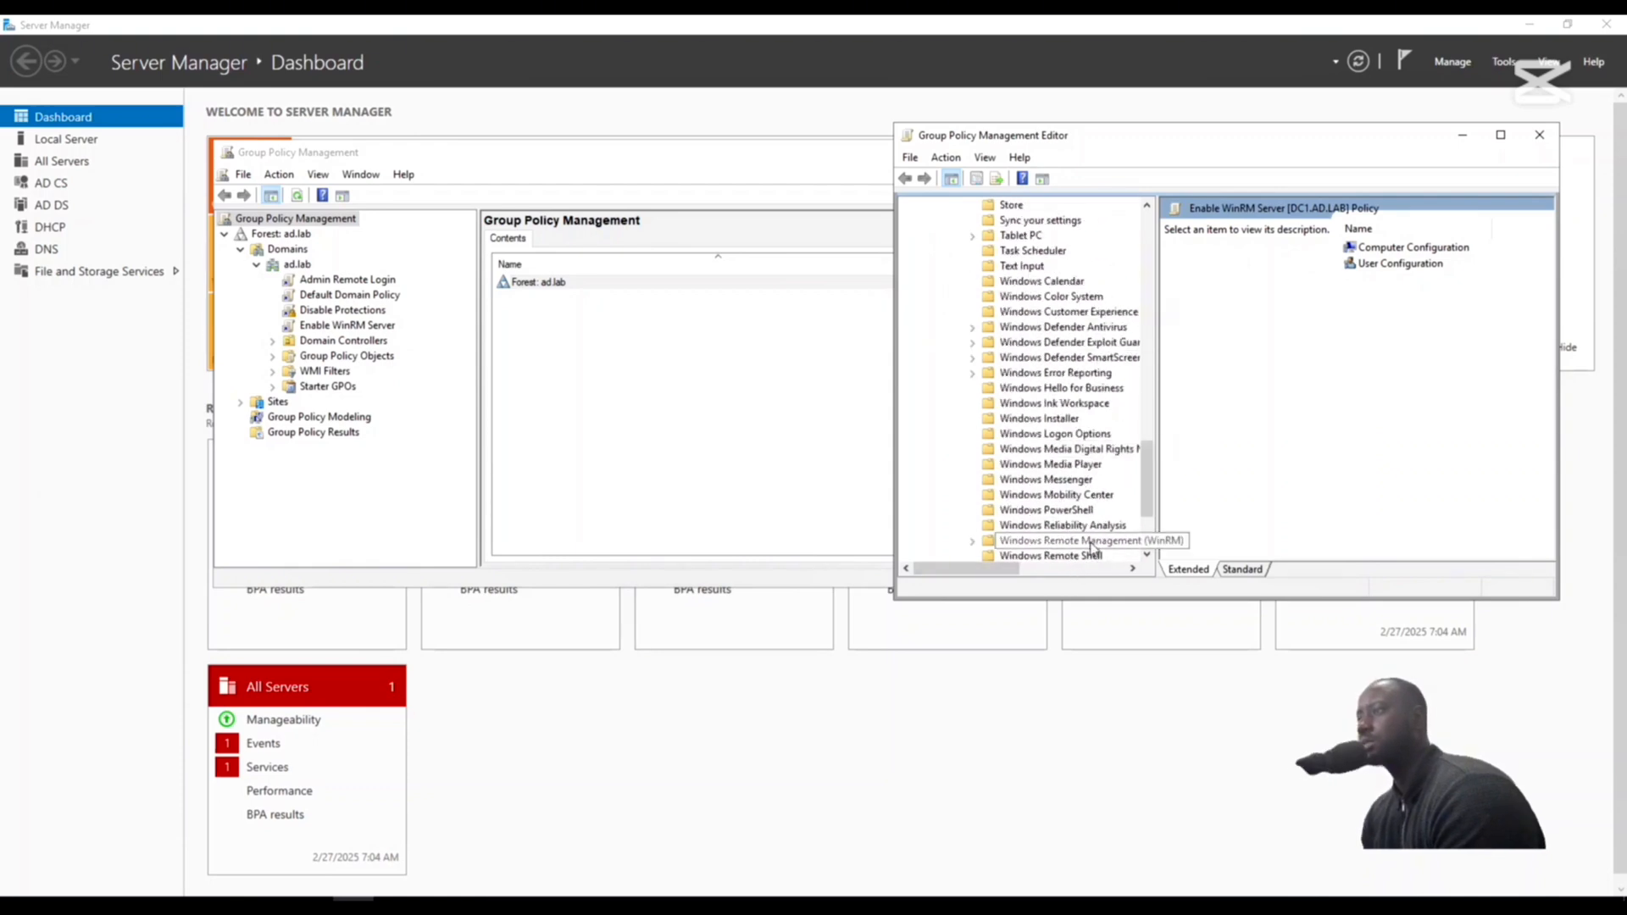
{"action": "double_click", "coordinate": [1091, 542]}
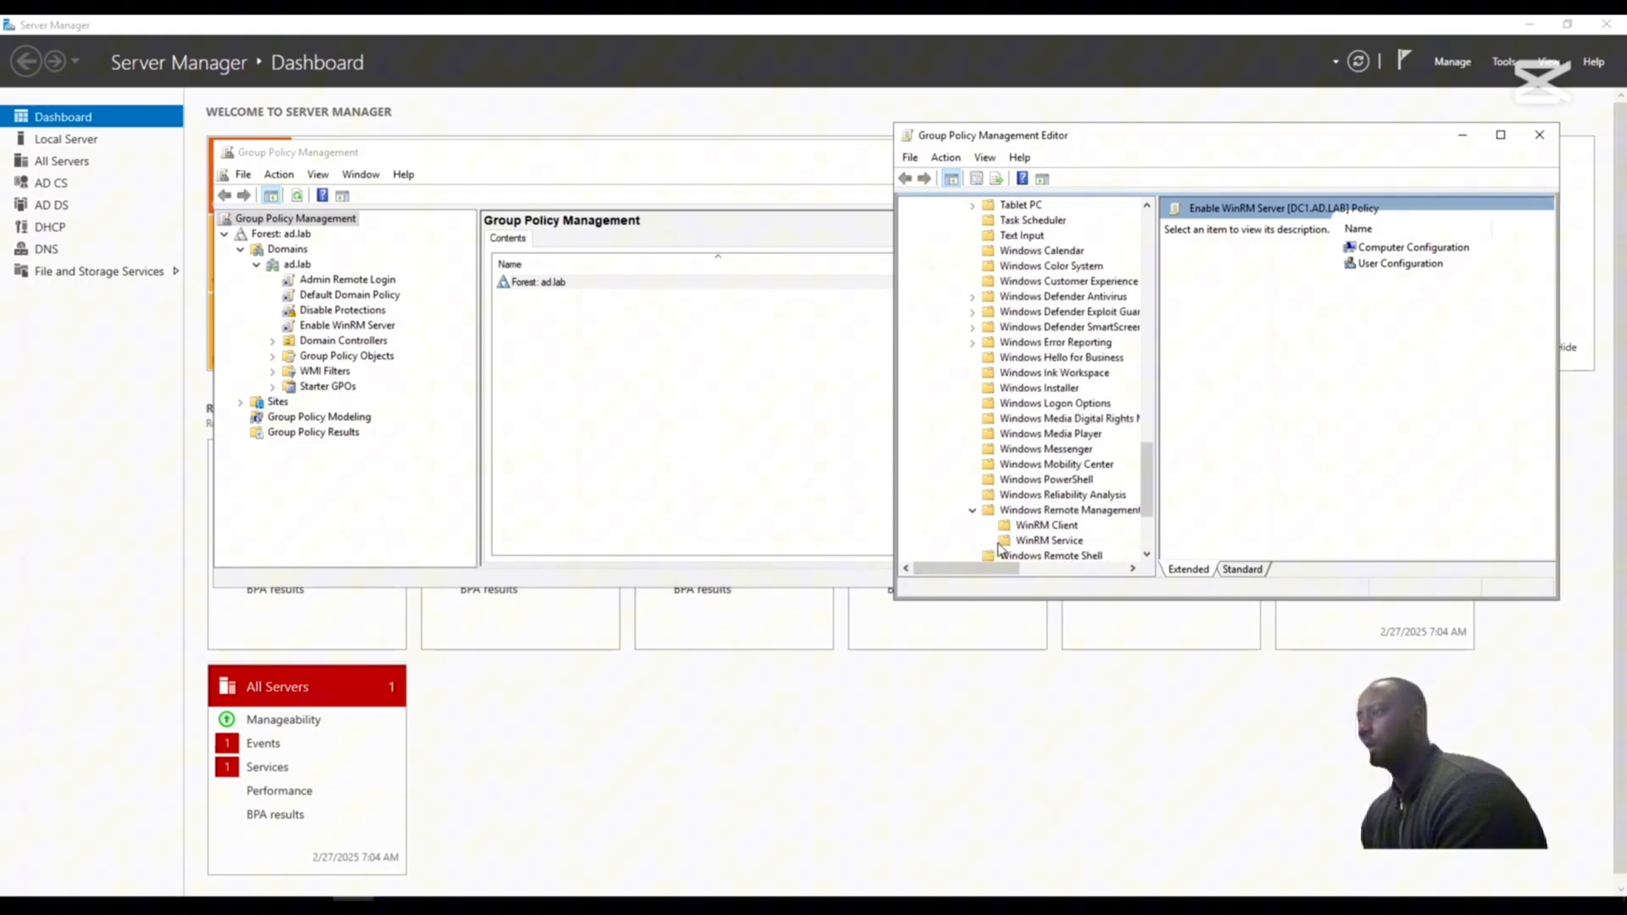
{"action": "left_click", "coordinate": [1045, 540]}
{"action": "left_click_drag", "start_coordinate": [1558, 273], "coordinate": [1622, 274]}
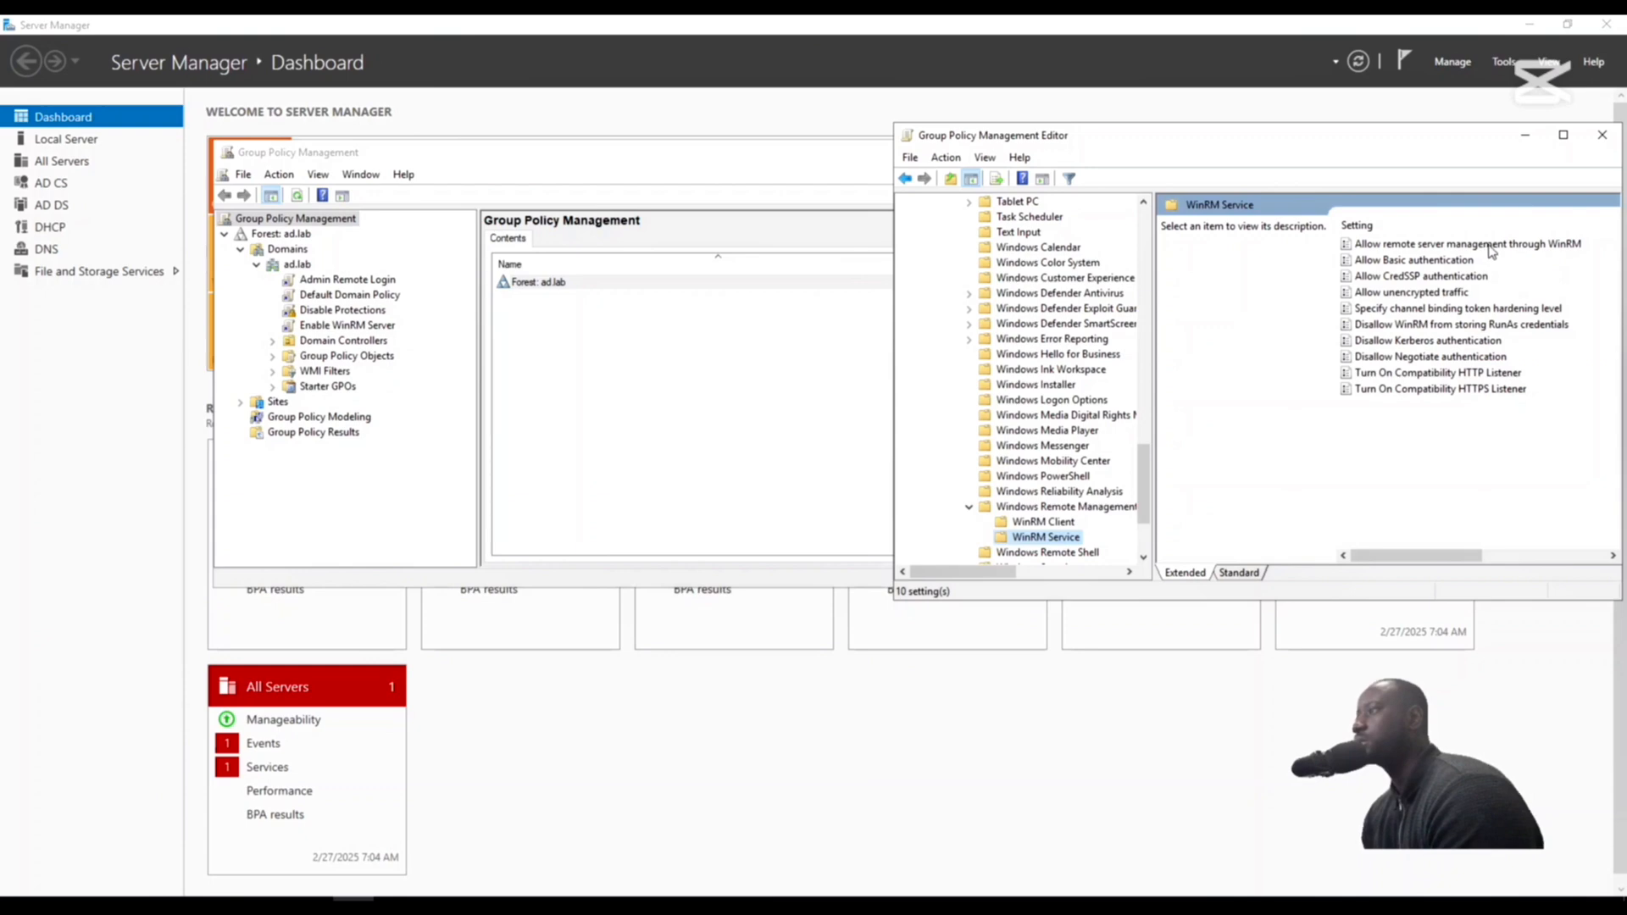
- Enable the policy Allow remote server management through WinRM with the IPv4 filter set to *, then apply and save it
{"action": "left_click", "coordinate": [1491, 249]}
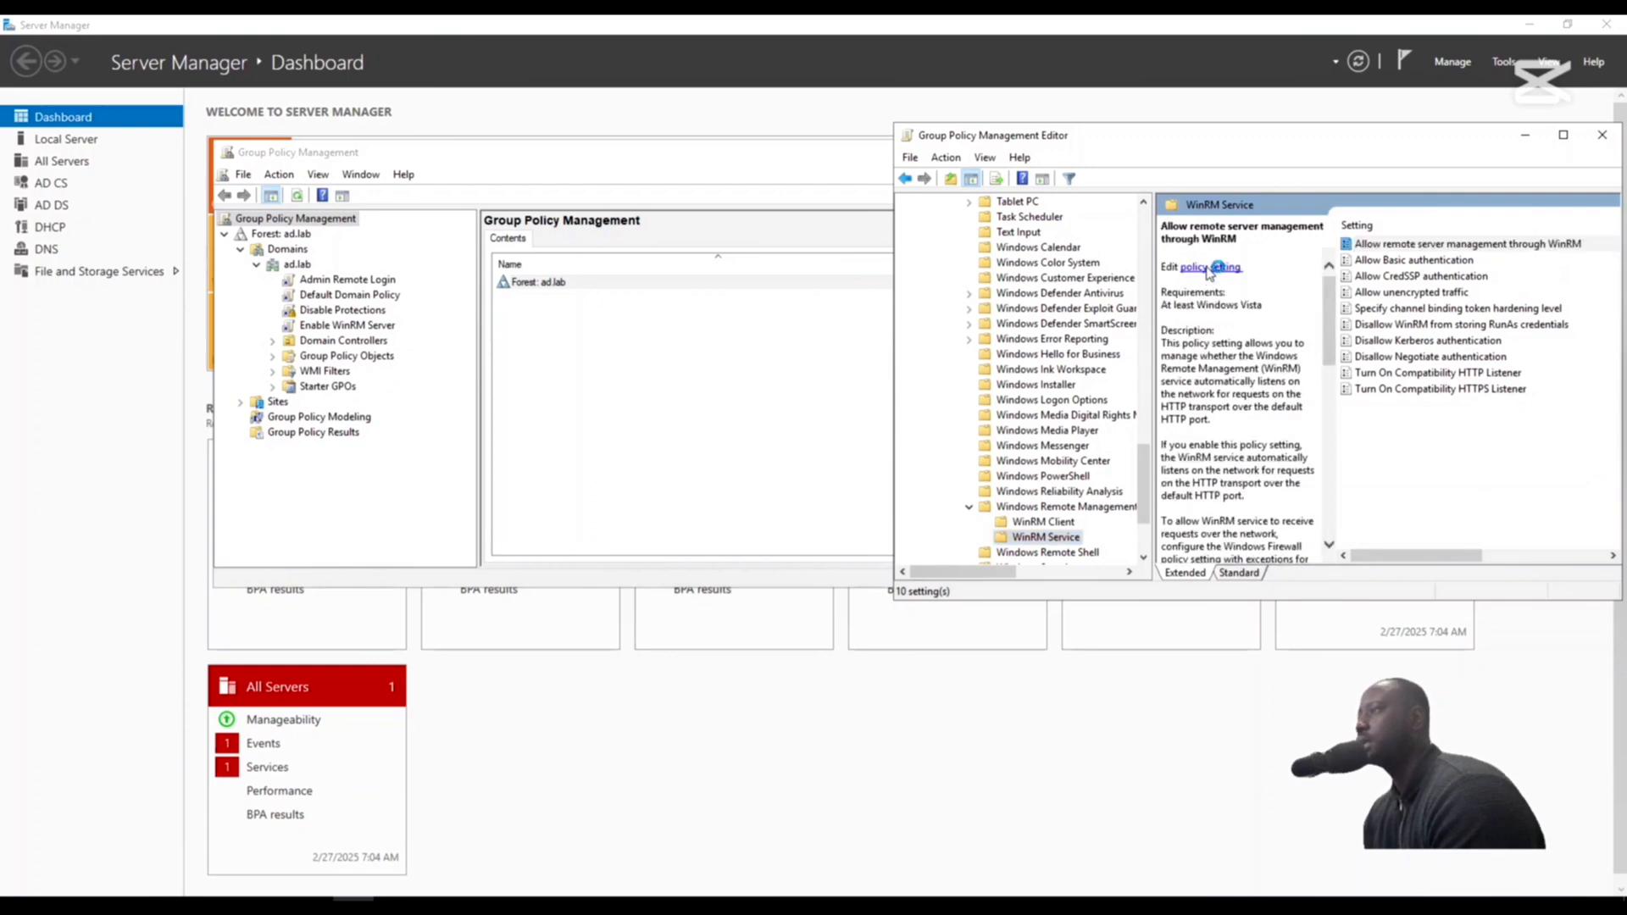
{"action": "left_click", "coordinate": [1209, 267]}
{"action": "left_click_drag", "start_coordinate": [524, 183], "coordinate": [731, 148]}
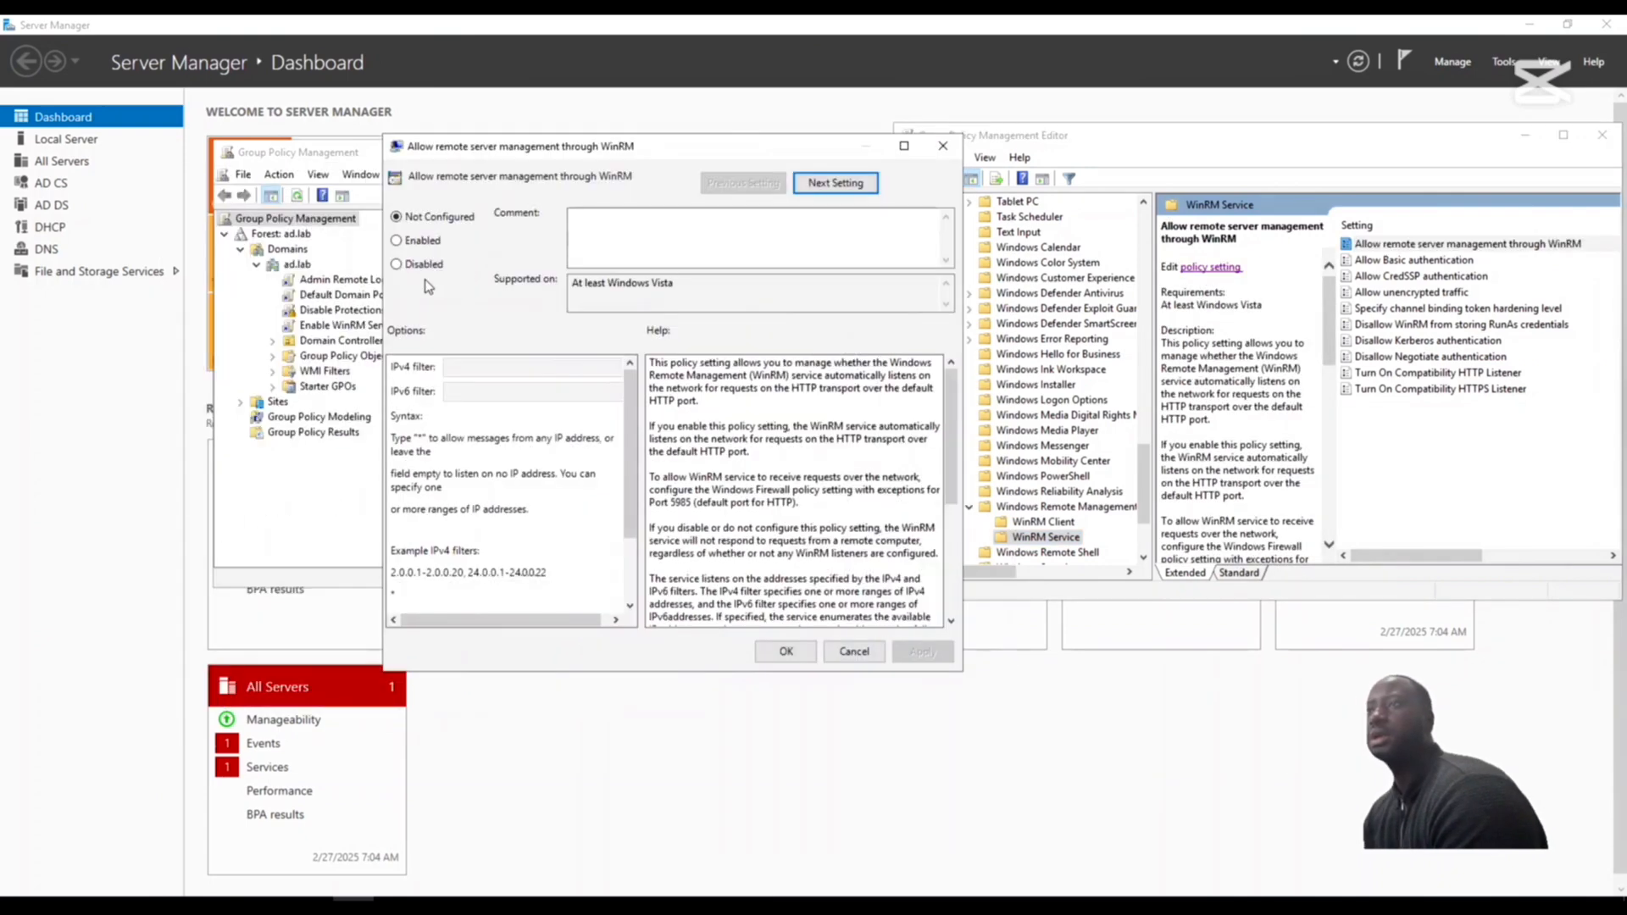
{"action": "left_click", "coordinate": [397, 242]}
{"action": "left_click", "coordinate": [477, 370]}
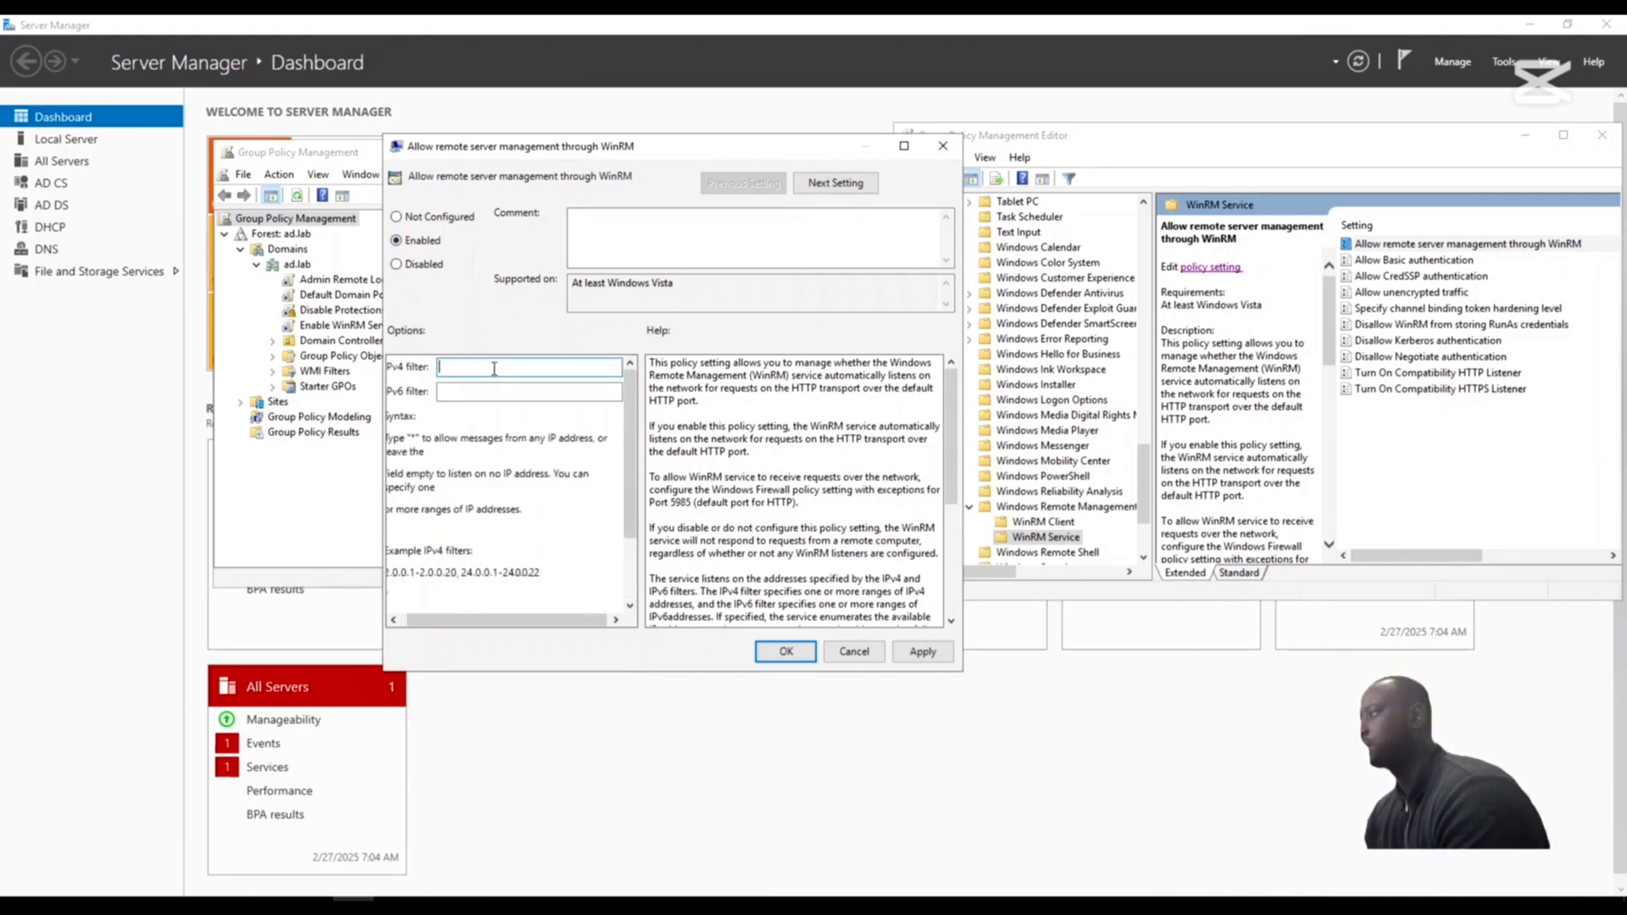
{"action": "type", "text": "*"}
{"action": "left_click", "coordinate": [924, 654]}
{"action": "left_click", "coordinate": [786, 655]}
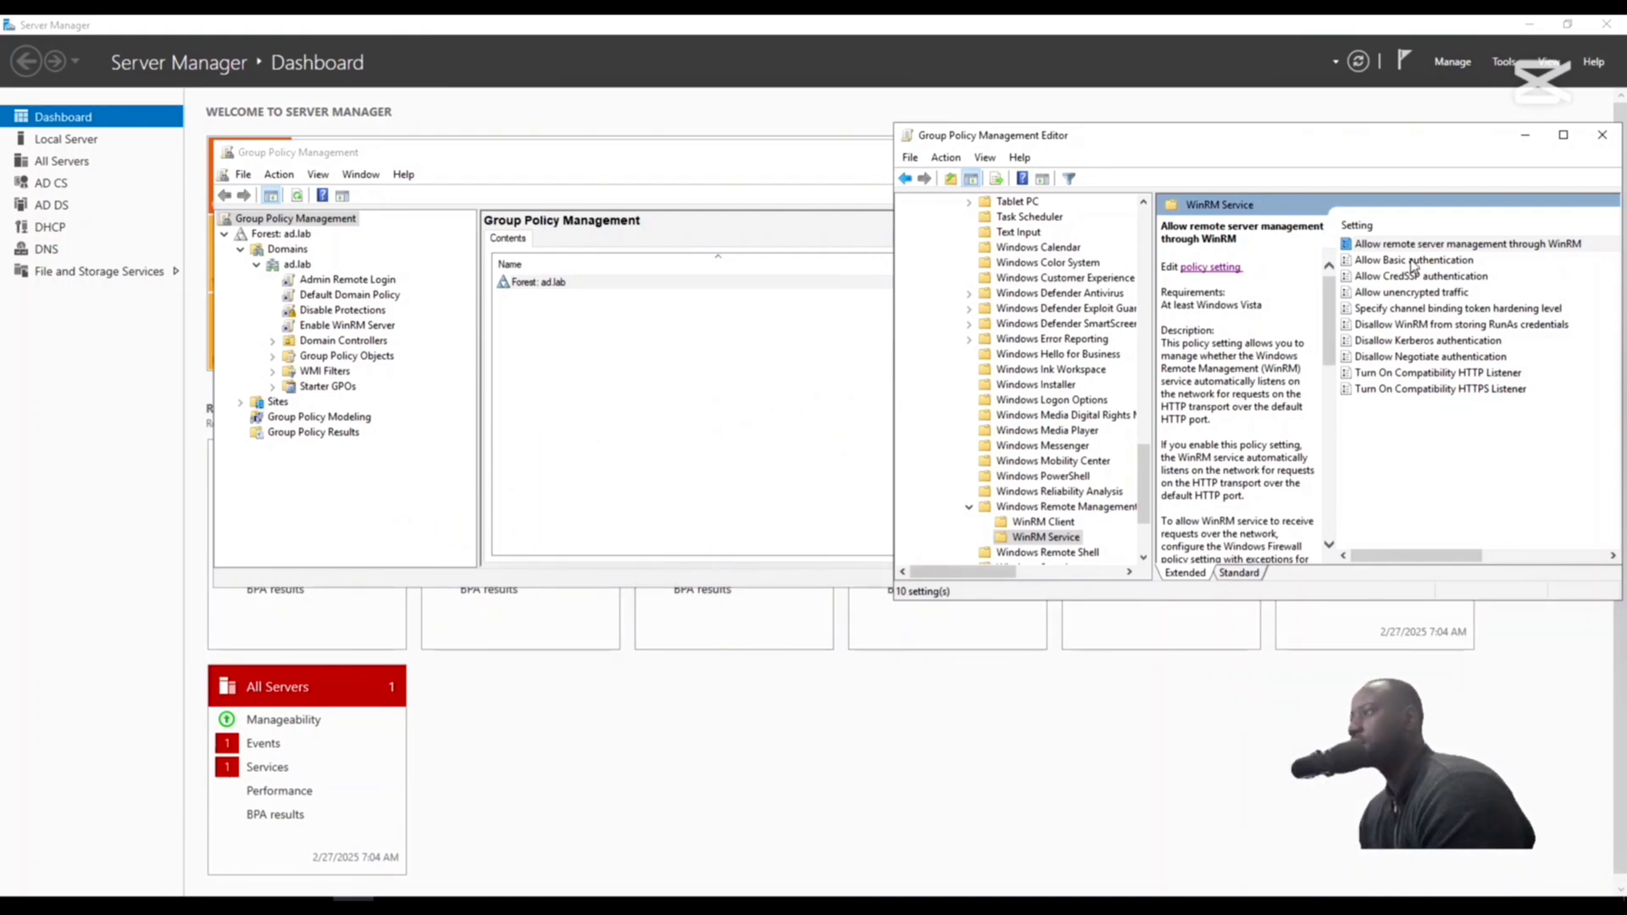
- Enable the Allow Basic authentication policy for the WinRM service, then apply and save it
{"action": "left_click", "coordinate": [1413, 263]}
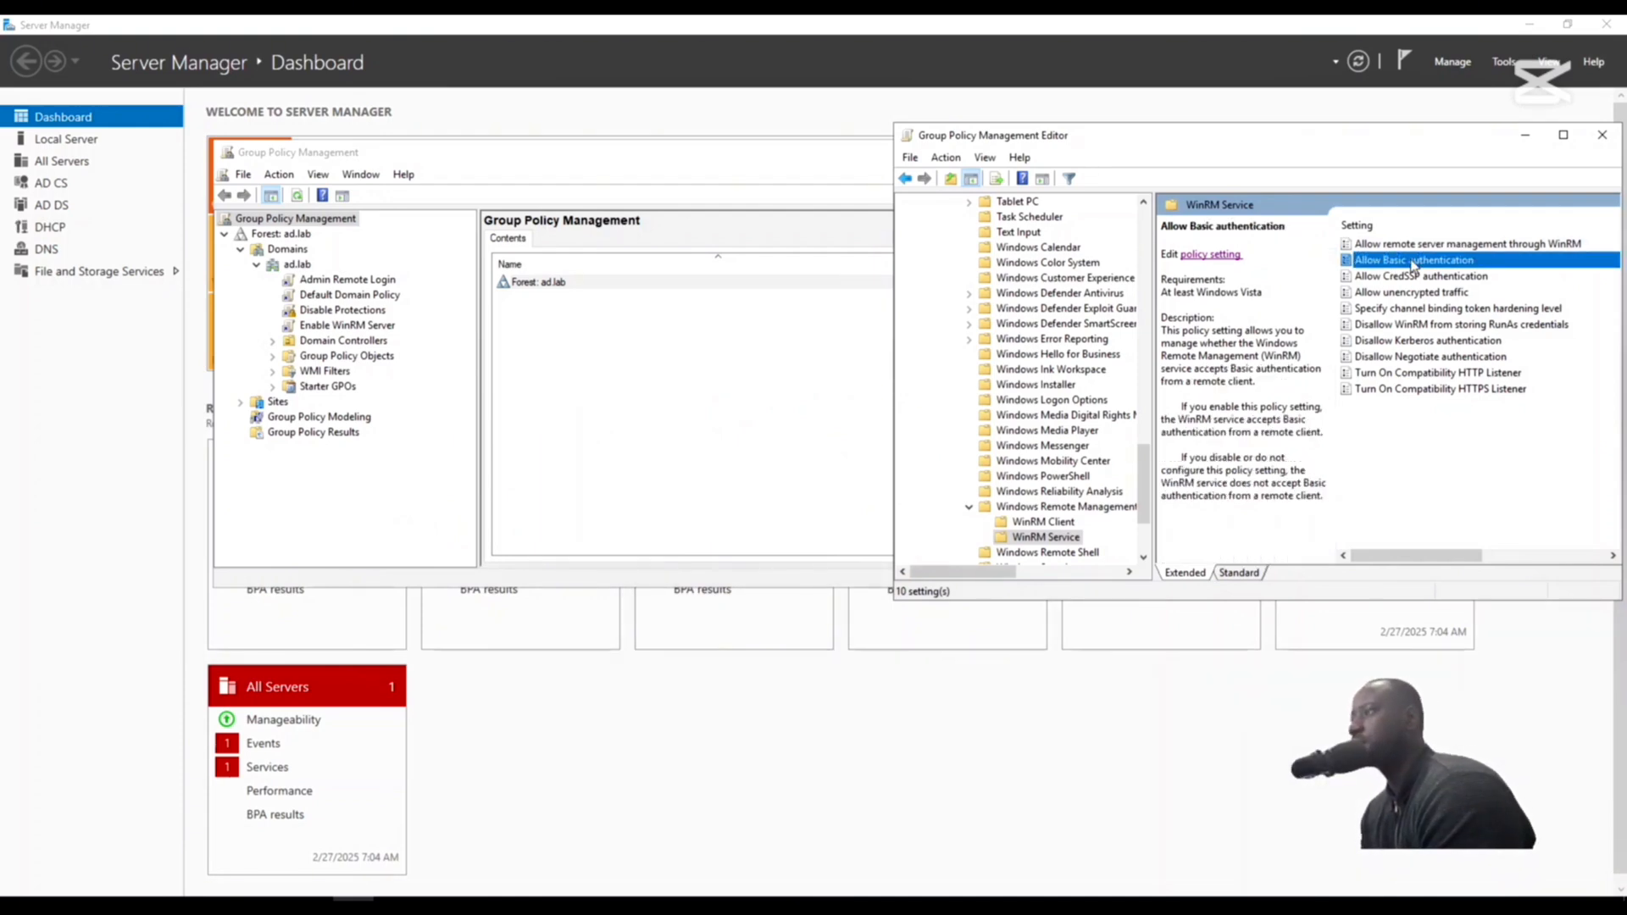
{"action": "left_click", "coordinate": [1208, 256]}
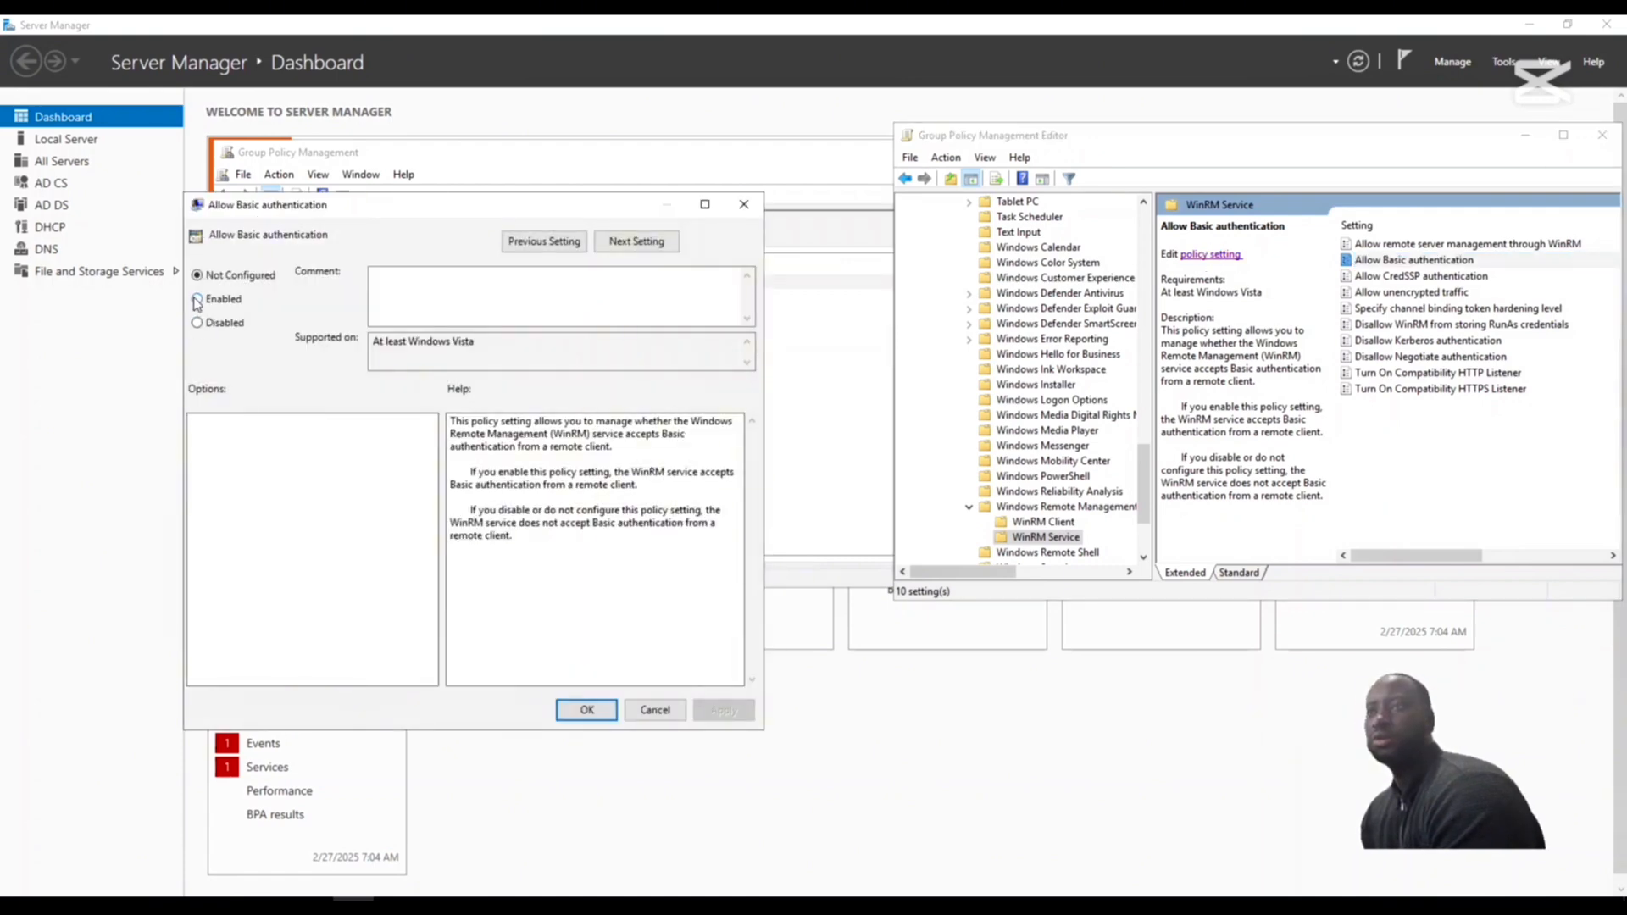
{"action": "left_click", "coordinate": [197, 300]}
{"action": "left_click", "coordinate": [725, 710]}
{"action": "left_click", "coordinate": [588, 711]}
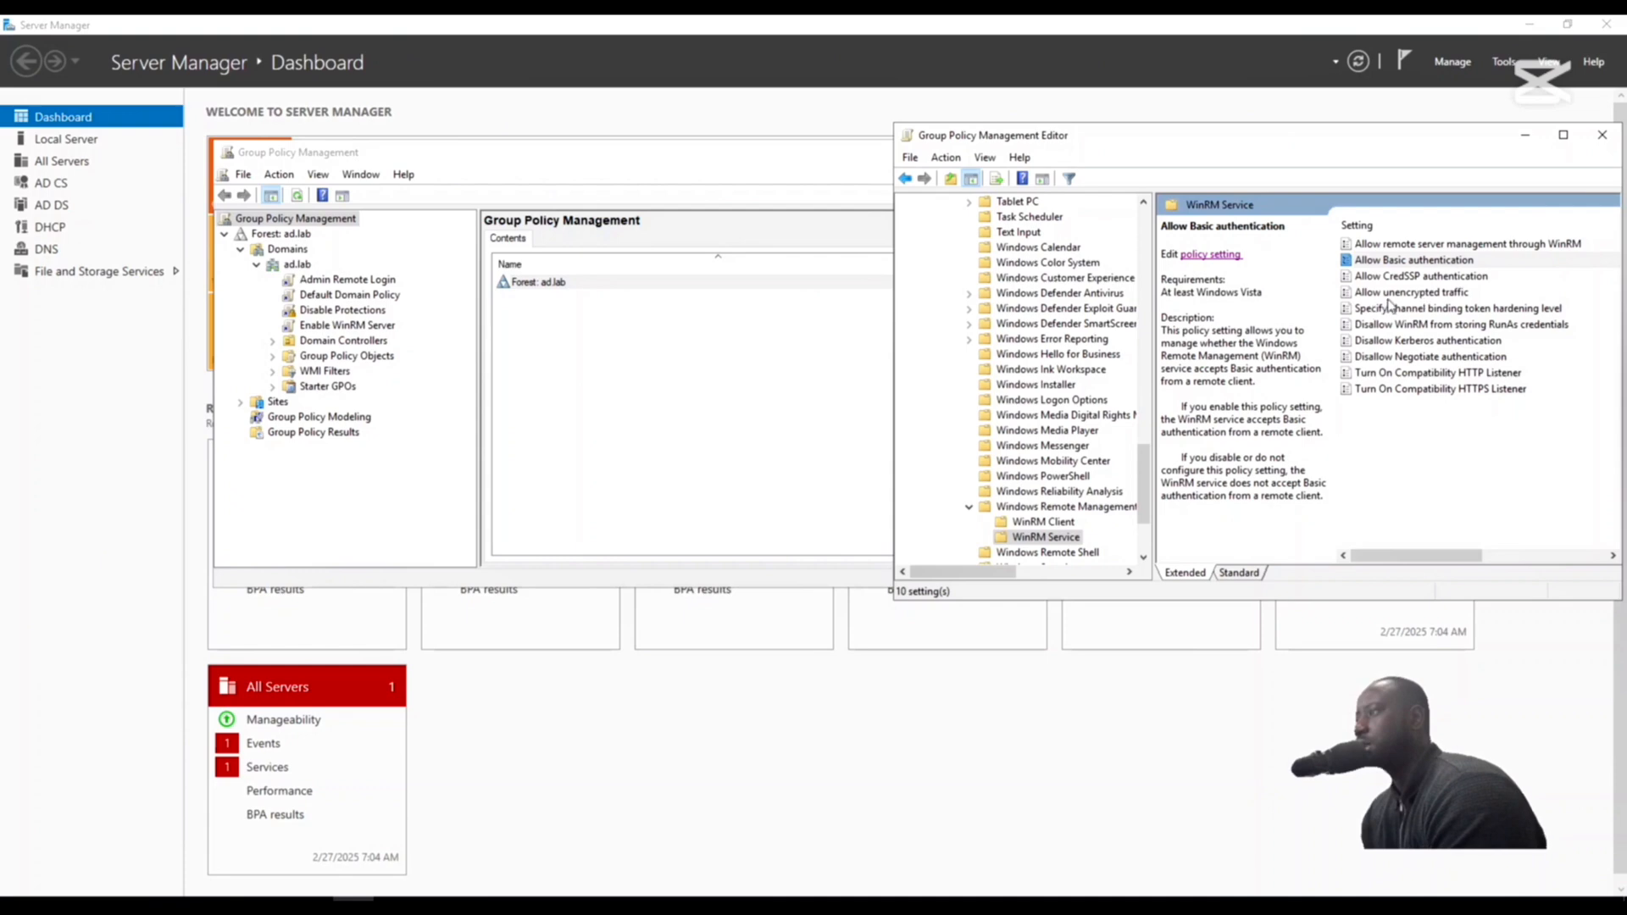
- Enable the Allow unencrypted traffic policy for the WinRM service, save it, and close the policy editor
{"action": "left_click", "coordinate": [1412, 293]}
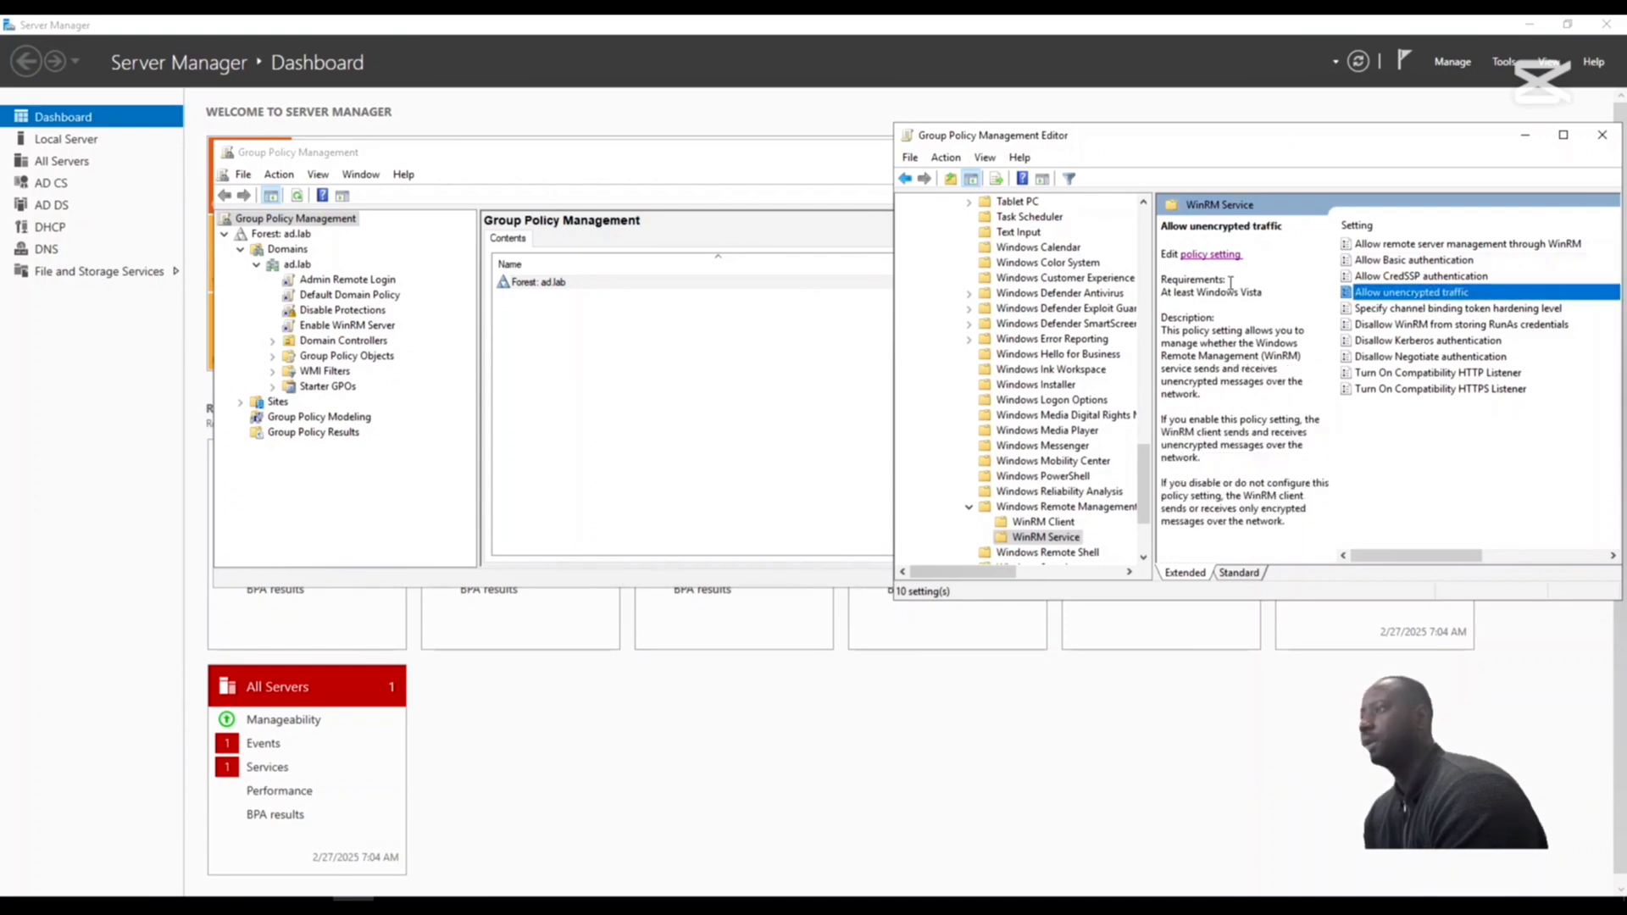
{"action": "left_click", "coordinate": [1208, 256]}
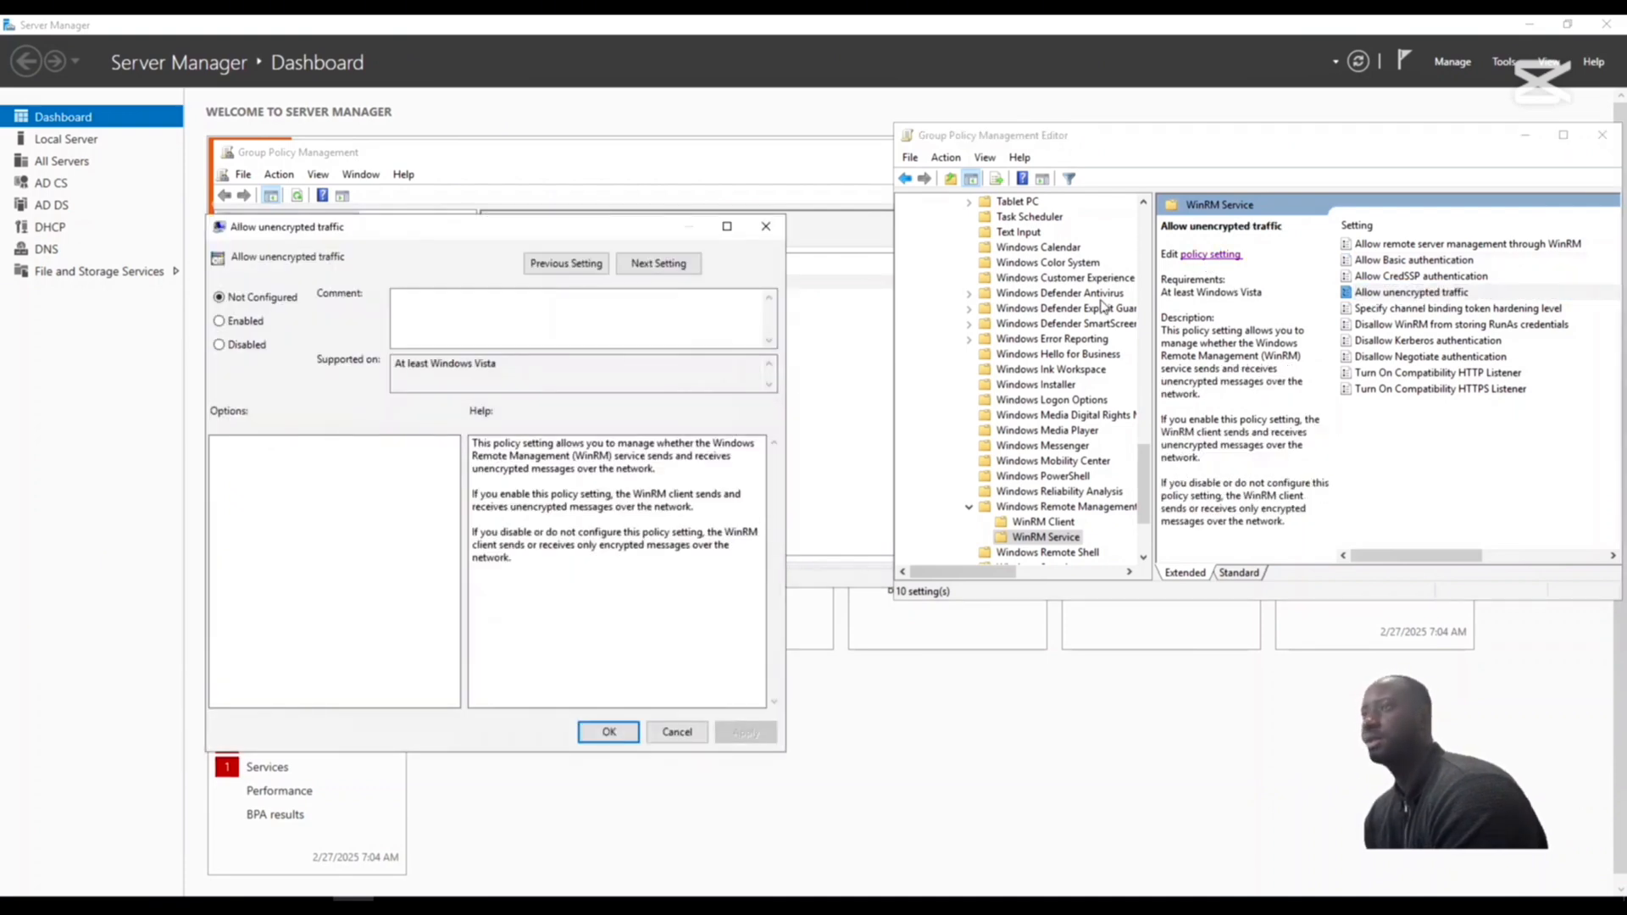
{"action": "left_click", "coordinate": [220, 322]}
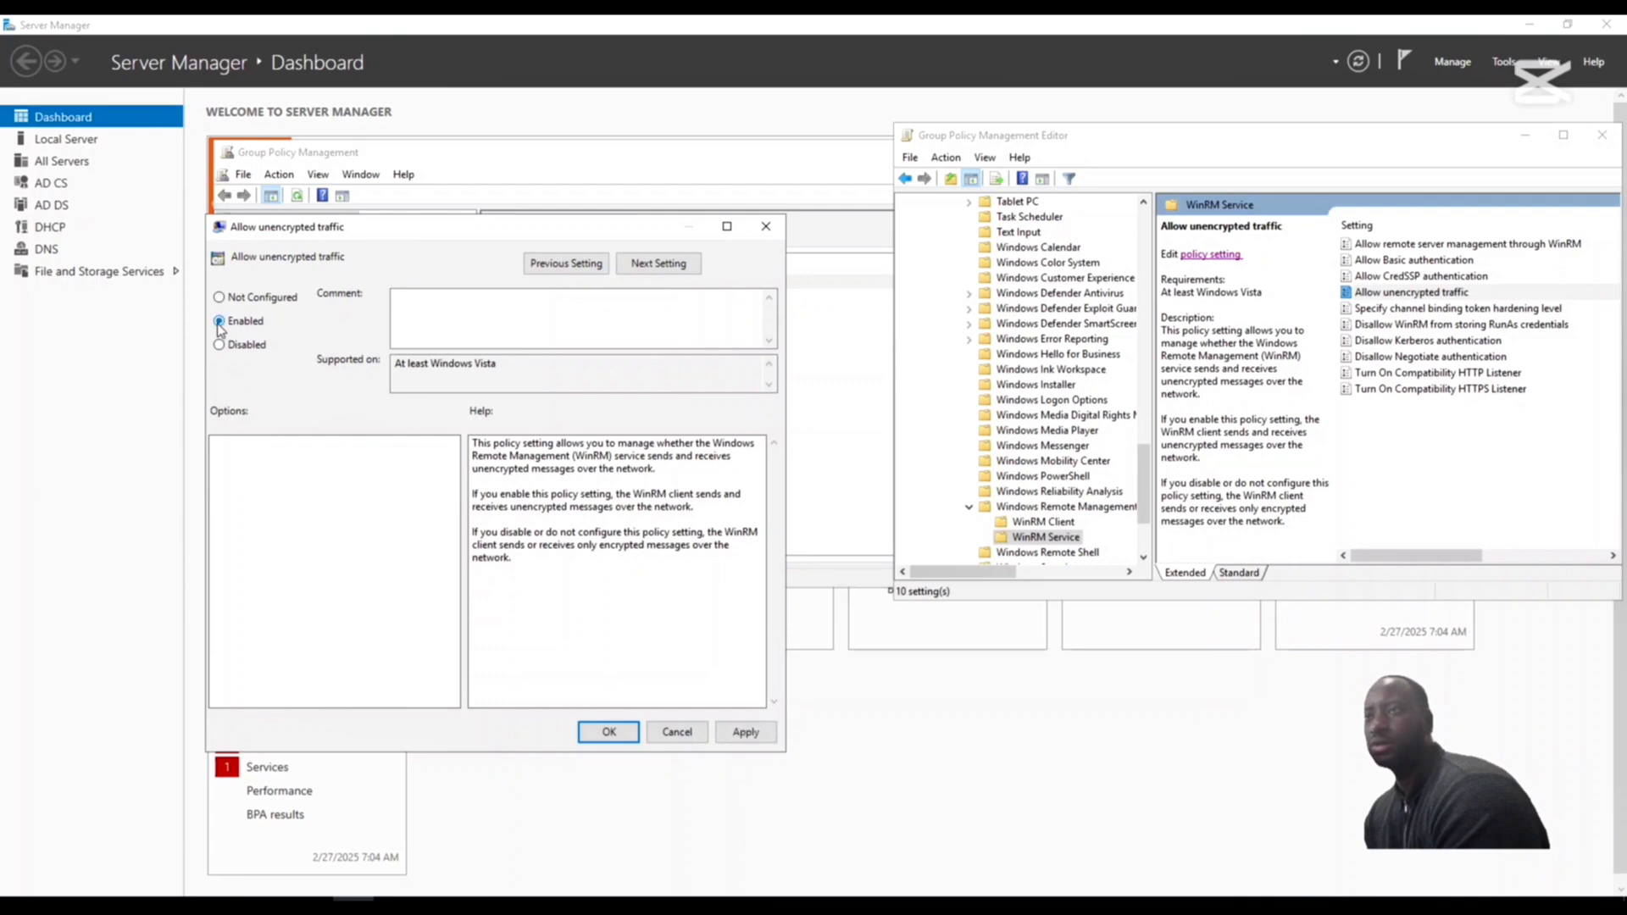
{"action": "left_click", "coordinate": [746, 733]}
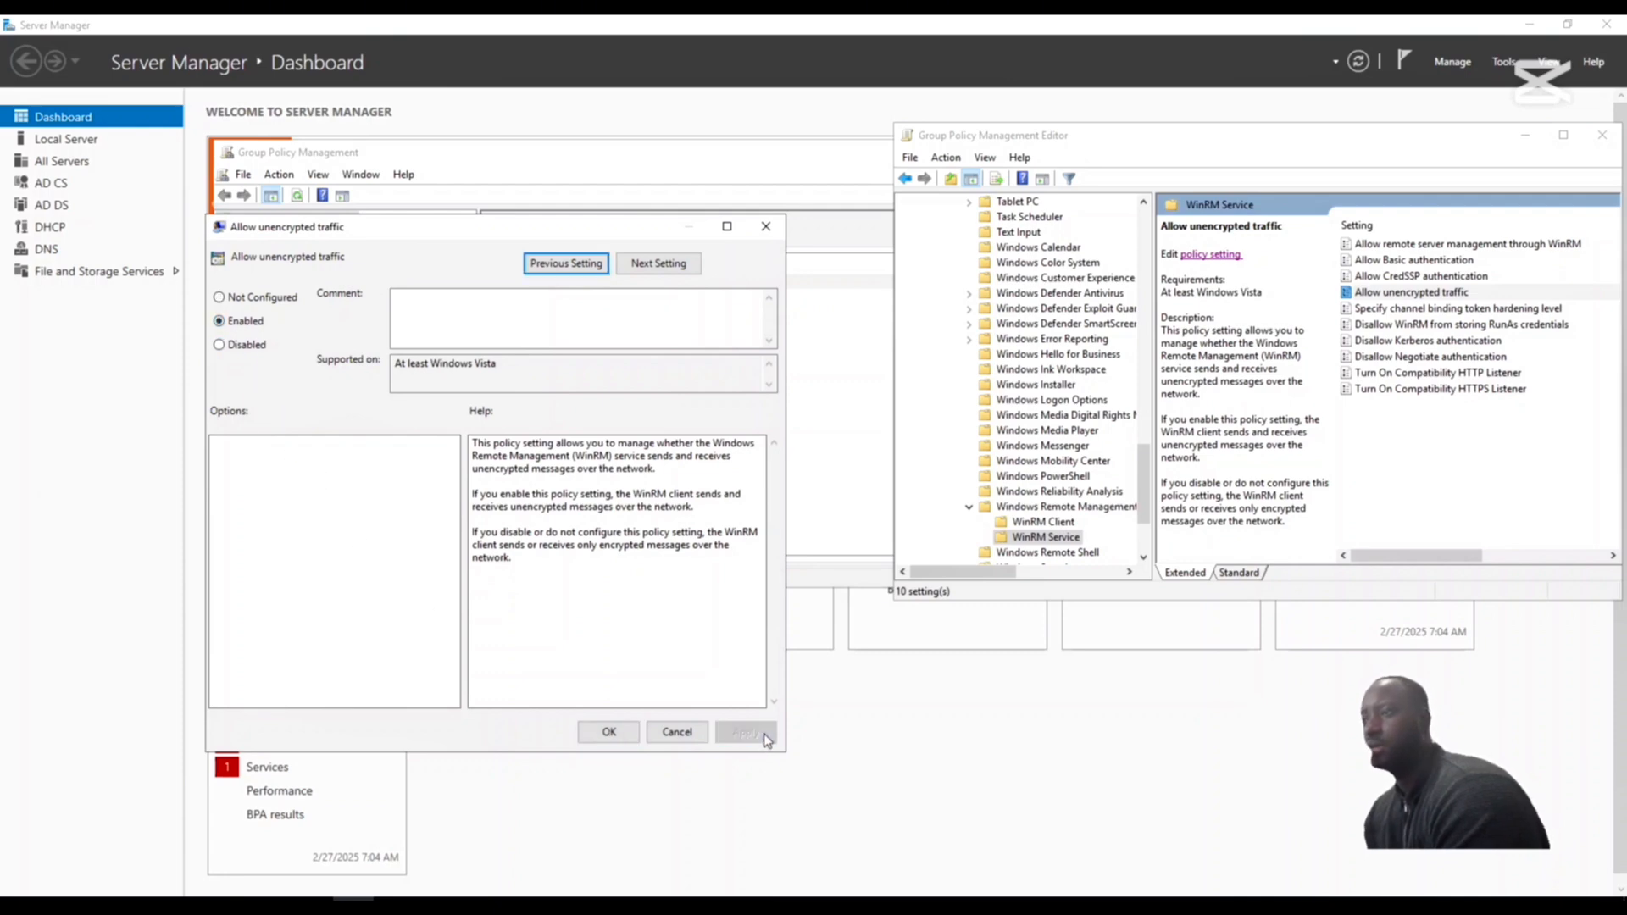
{"action": "left_click", "coordinate": [609, 732]}
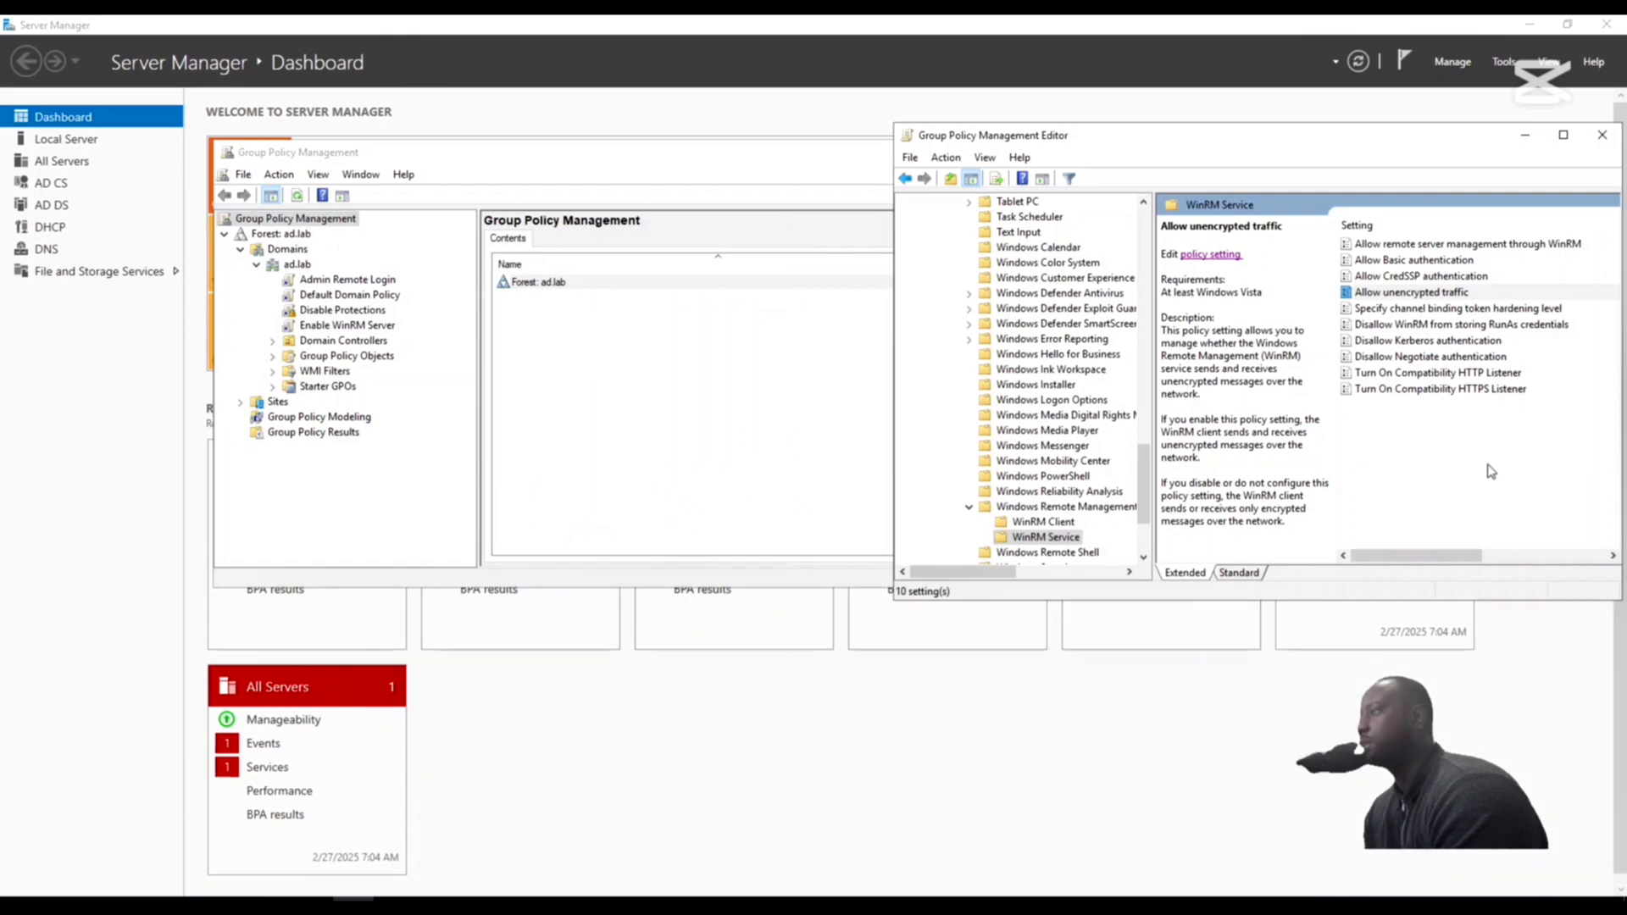
{"action": "left_click", "coordinate": [1603, 145]}
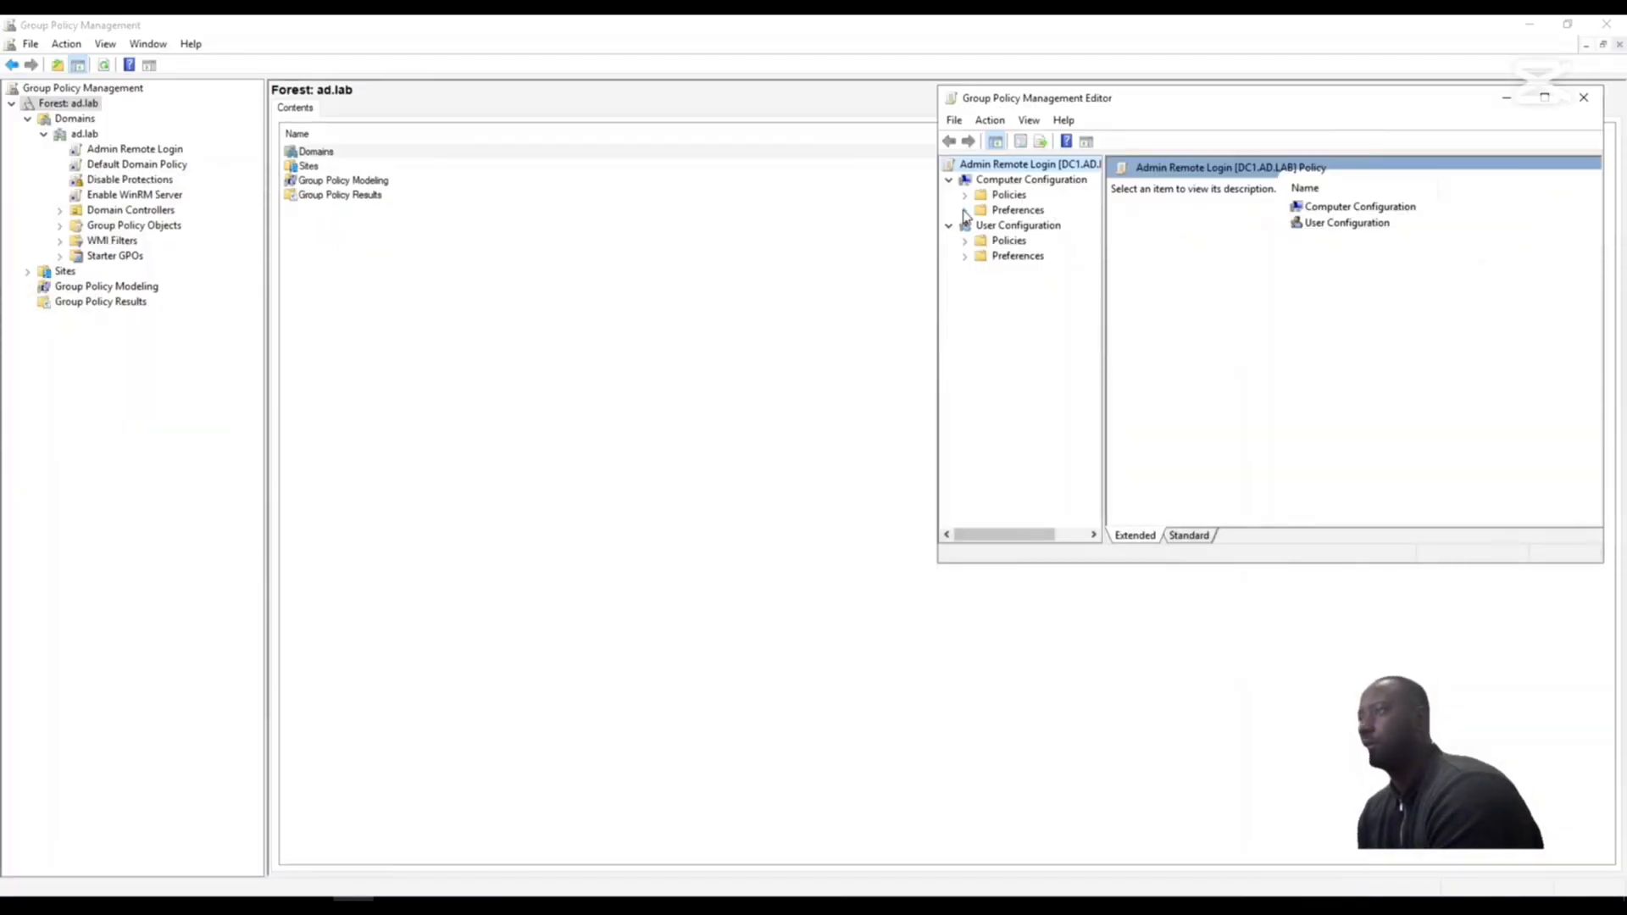
- Start a new Service item under the Control Panel Settings preferences of Computer Configuration in the Admin Remote Login policy
{"action": "left_click", "coordinate": [964, 210]}
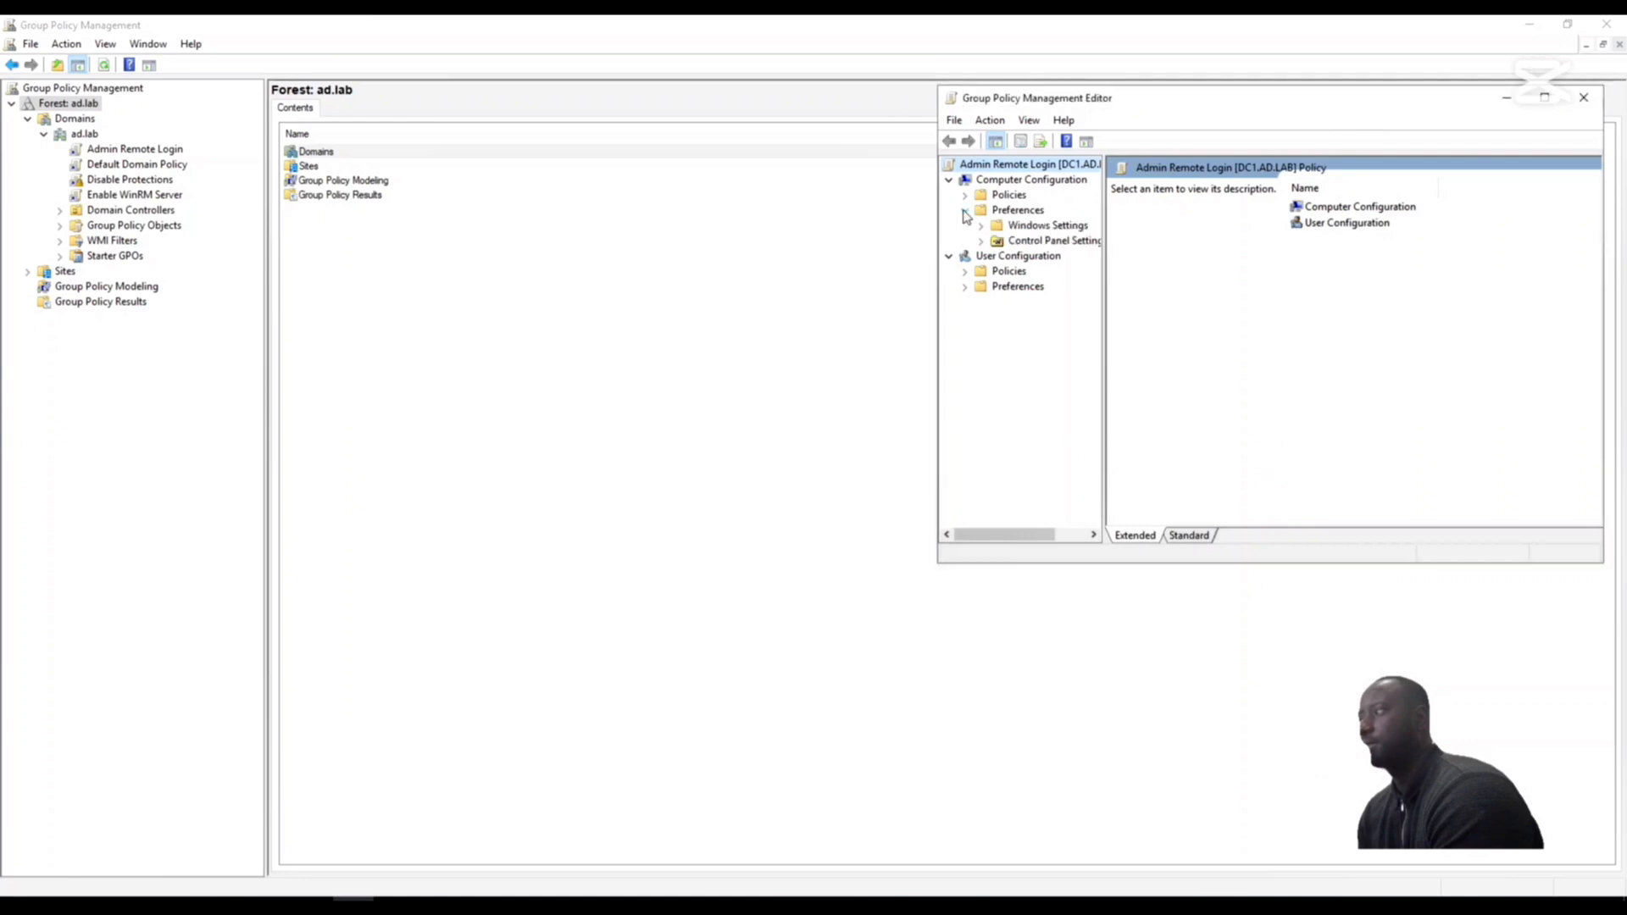
{"action": "double_click", "coordinate": [1023, 241]}
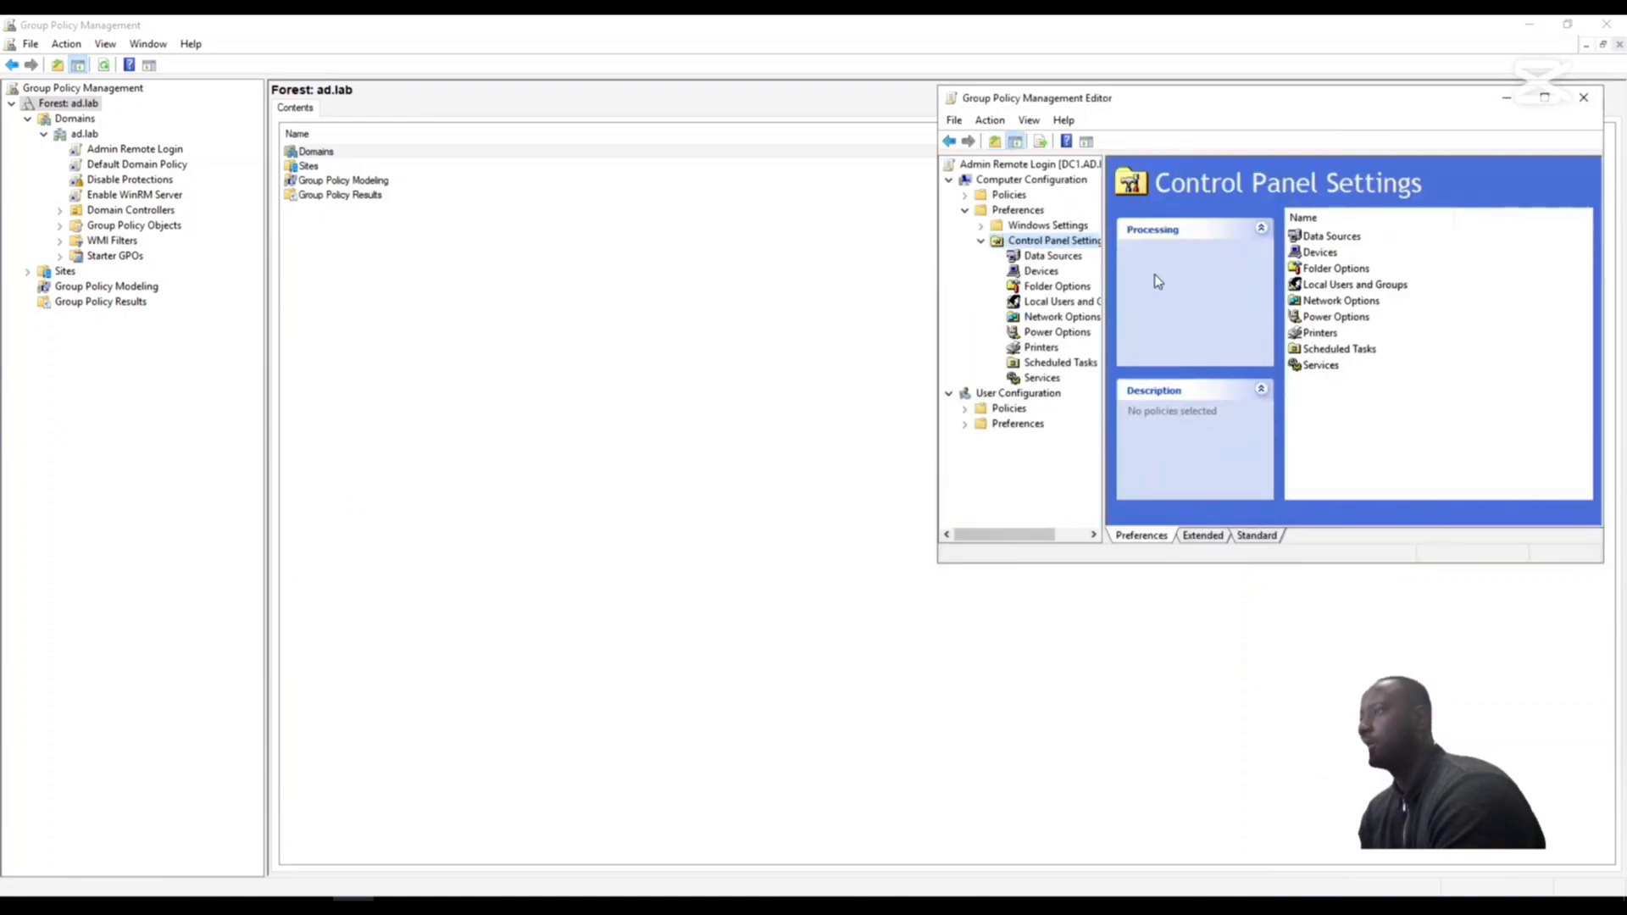
{"action": "left_click", "coordinate": [1332, 367]}
{"action": "right_click", "coordinate": [1332, 367]}
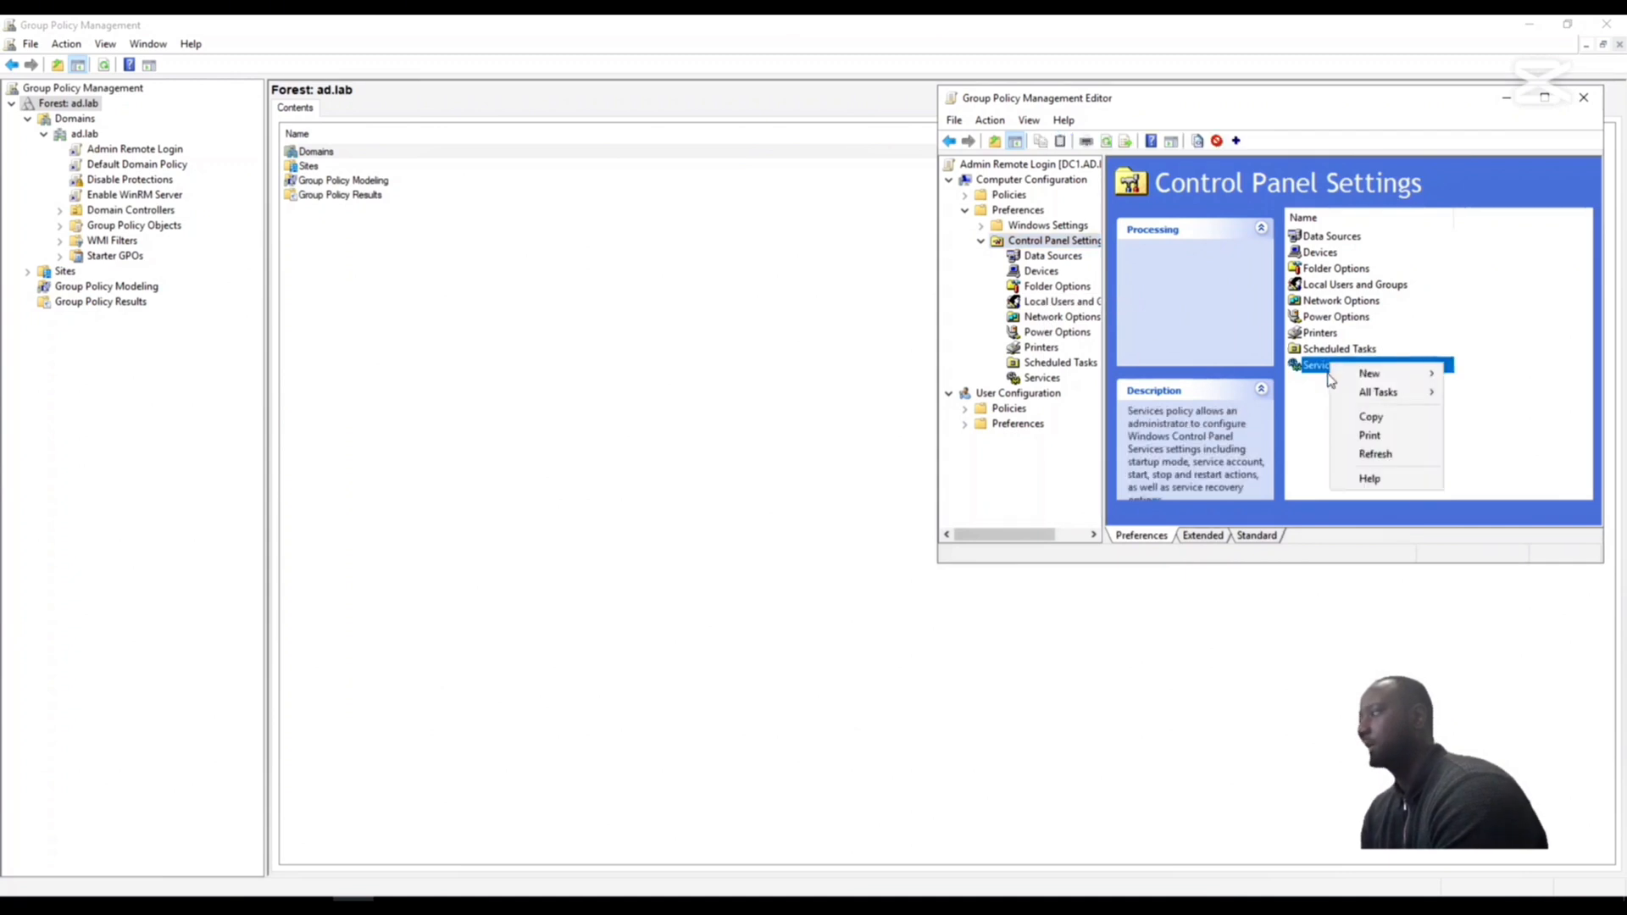
{"action": "mouse_move", "coordinate": [1377, 380]}
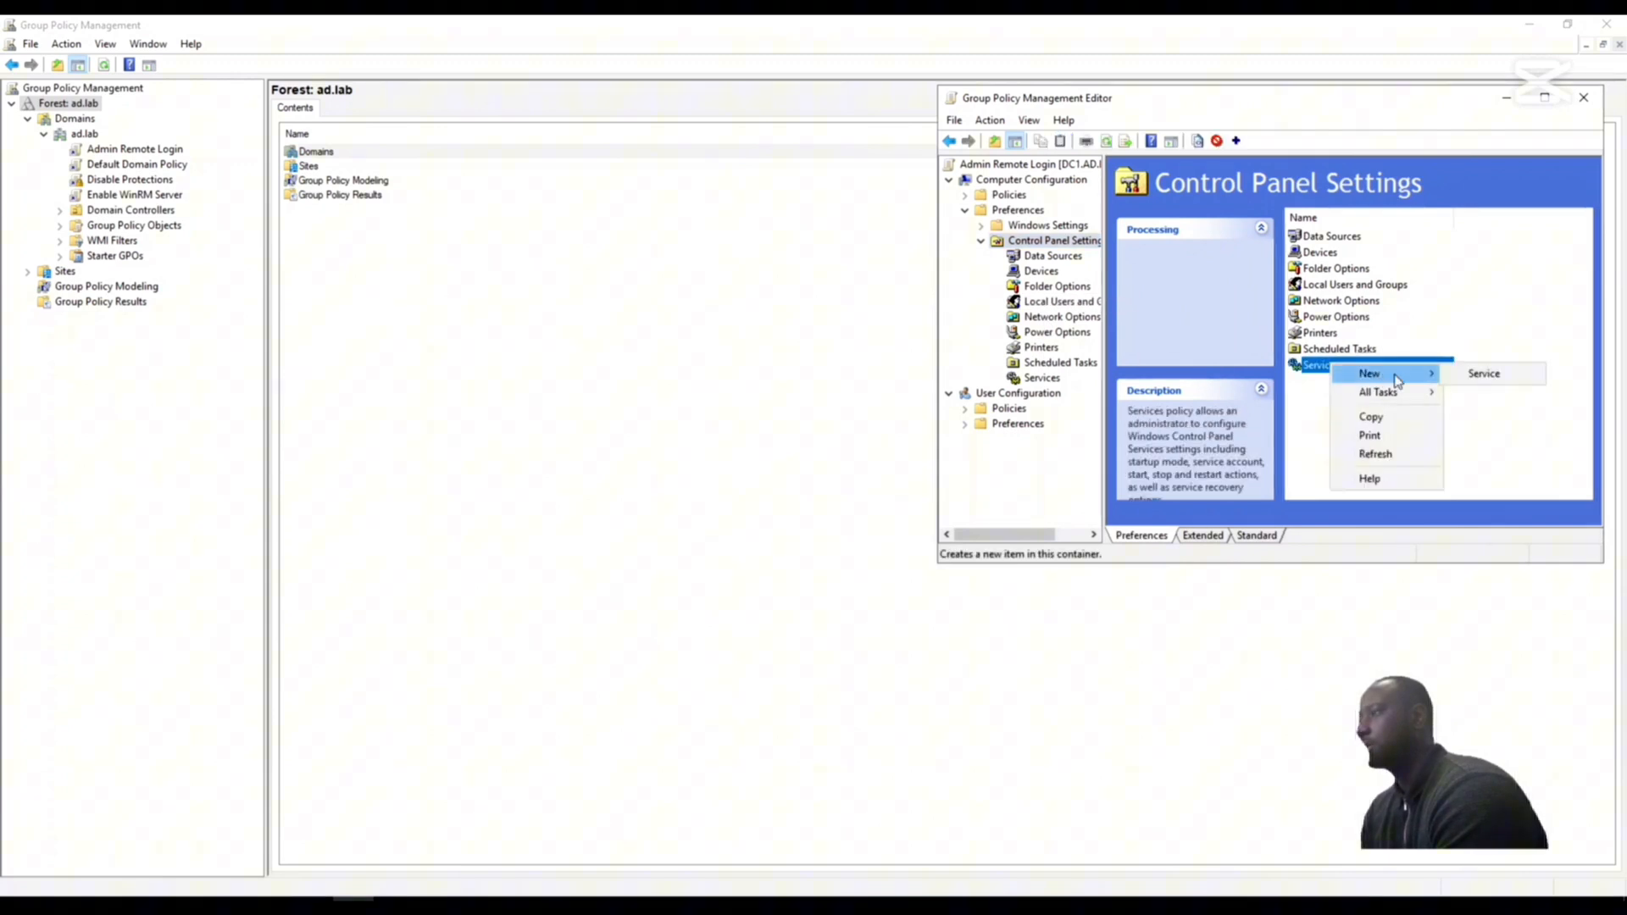
{"action": "left_click", "coordinate": [1497, 376]}
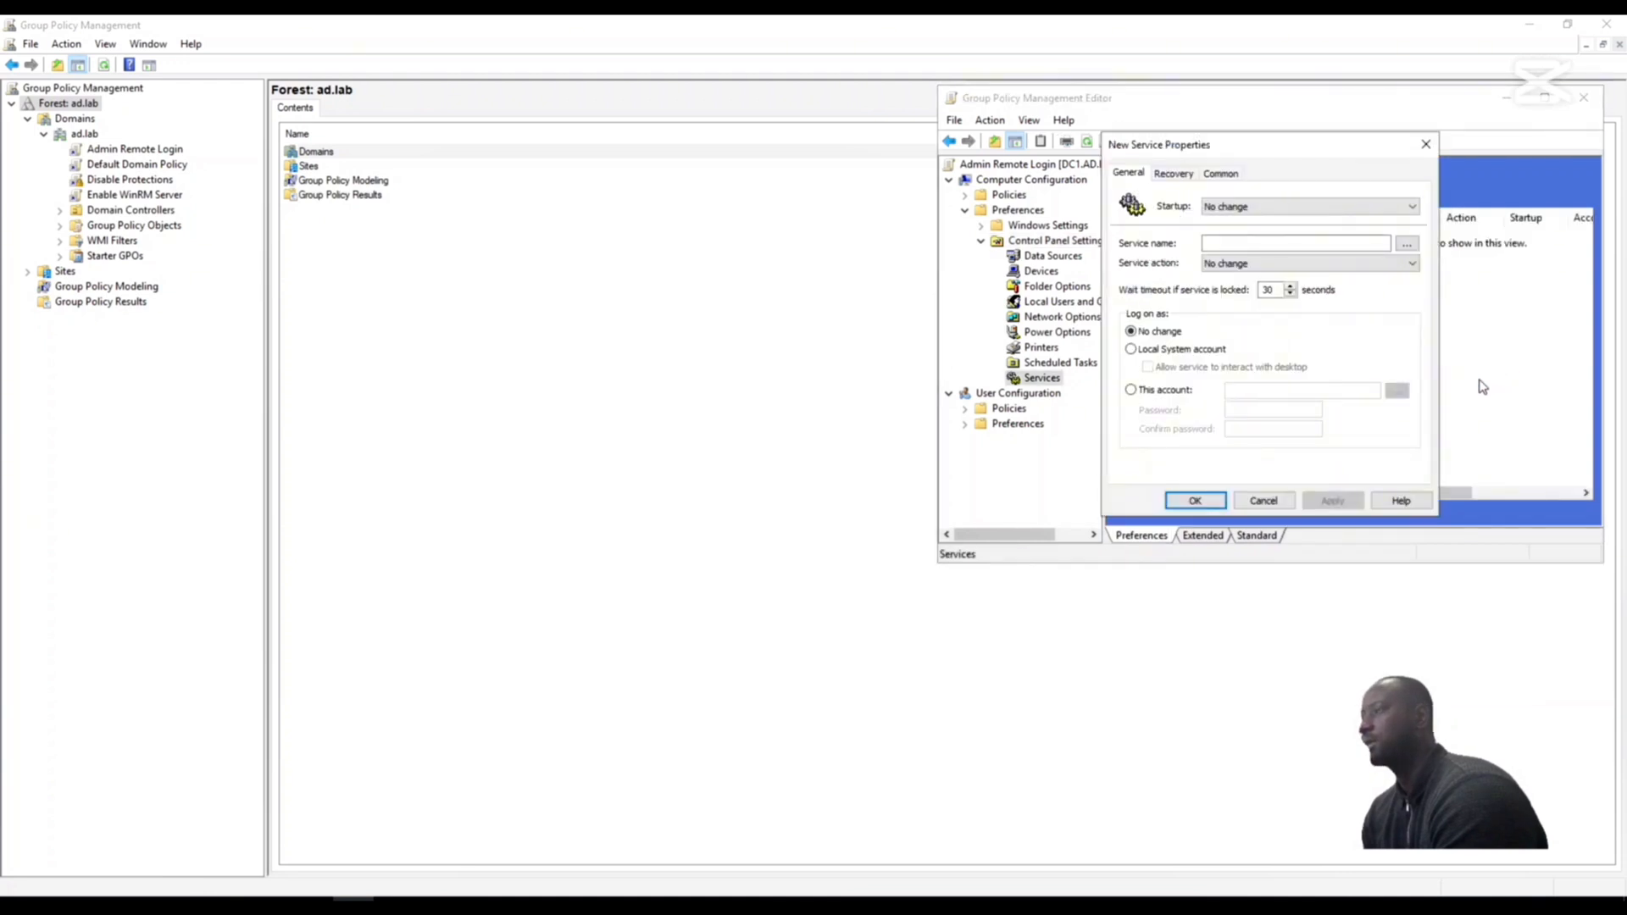
- Set the new service item's startup to Automatic and choose Windows Remote Management (WinRM) as its service
{"action": "left_click", "coordinate": [1328, 209]}
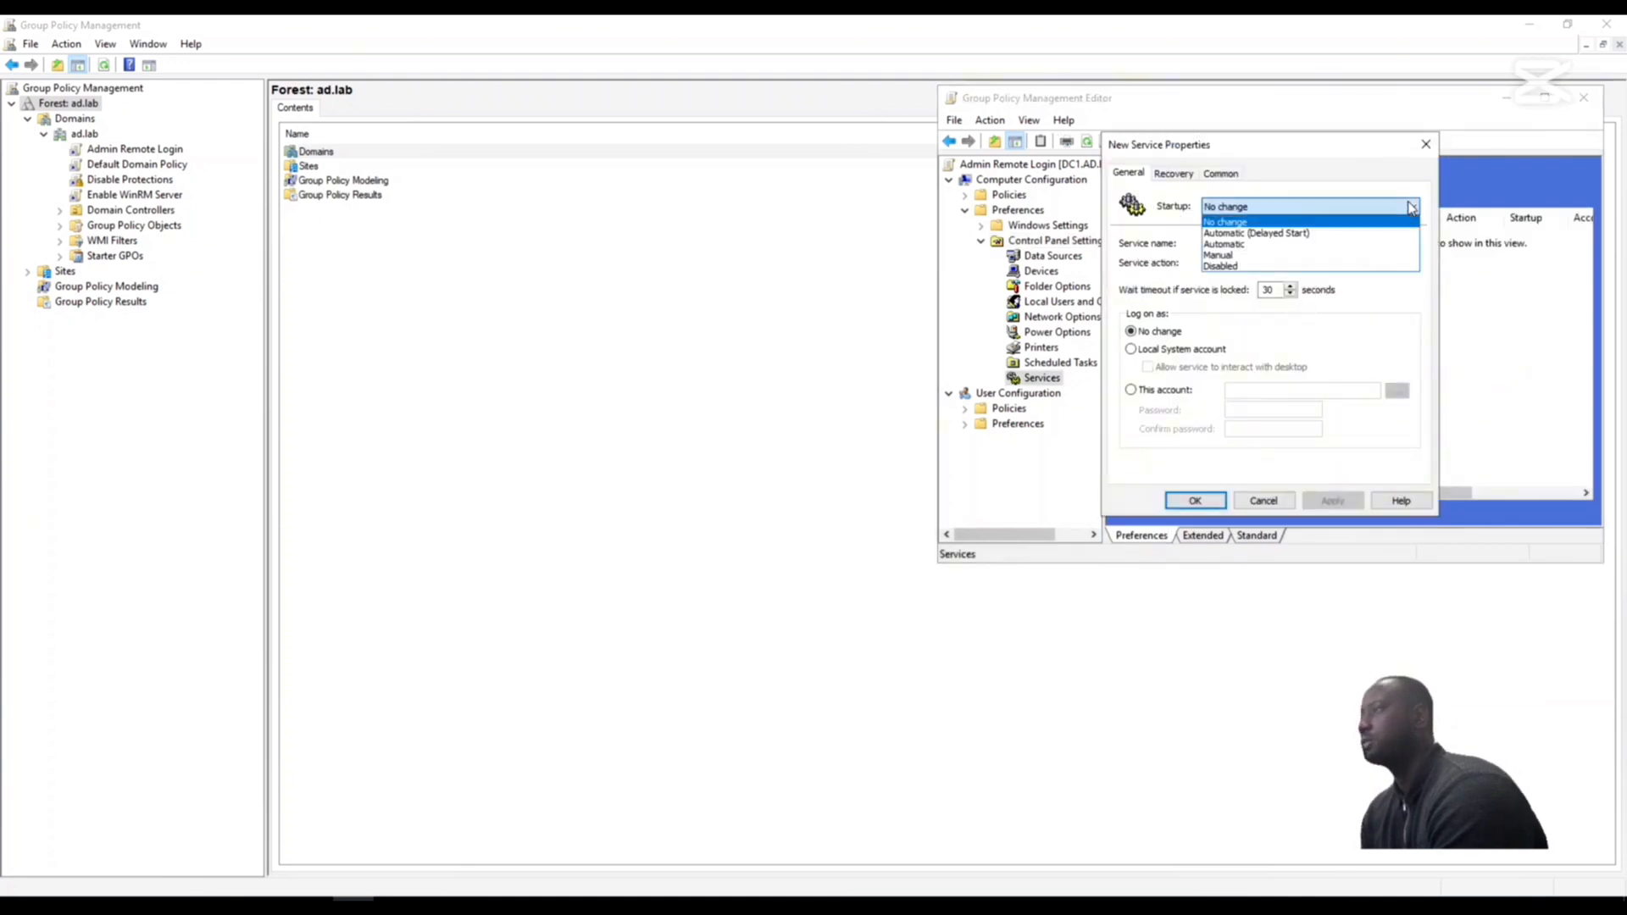
{"action": "left_click", "coordinate": [1302, 244]}
{"action": "left_click", "coordinate": [1234, 244]}
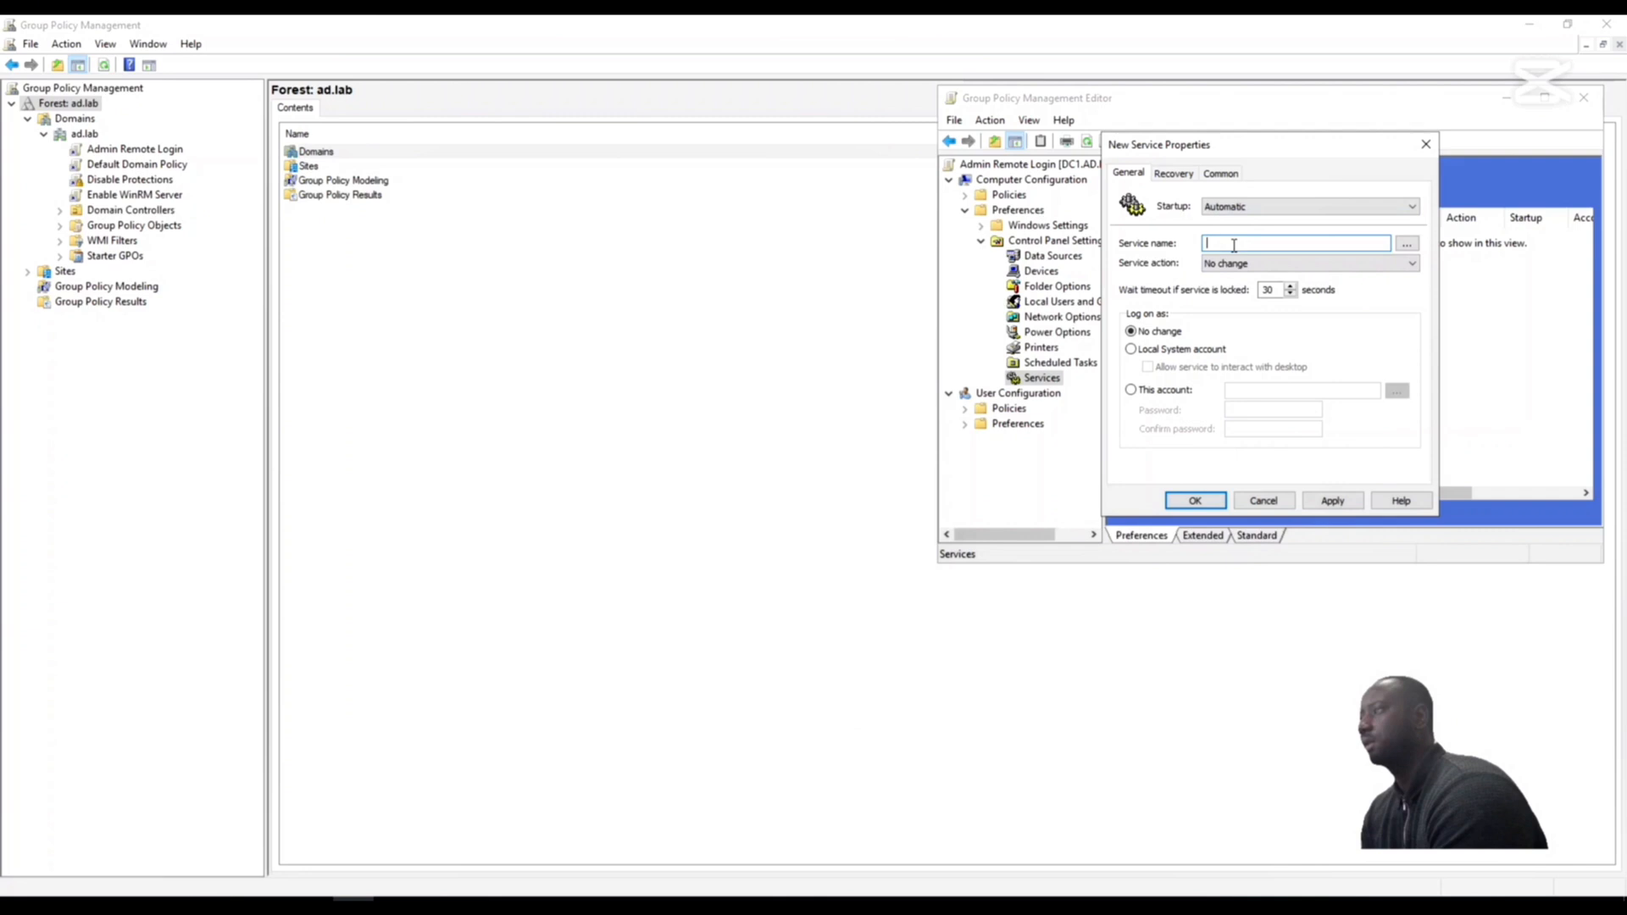
{"action": "left_click", "coordinate": [1407, 245]}
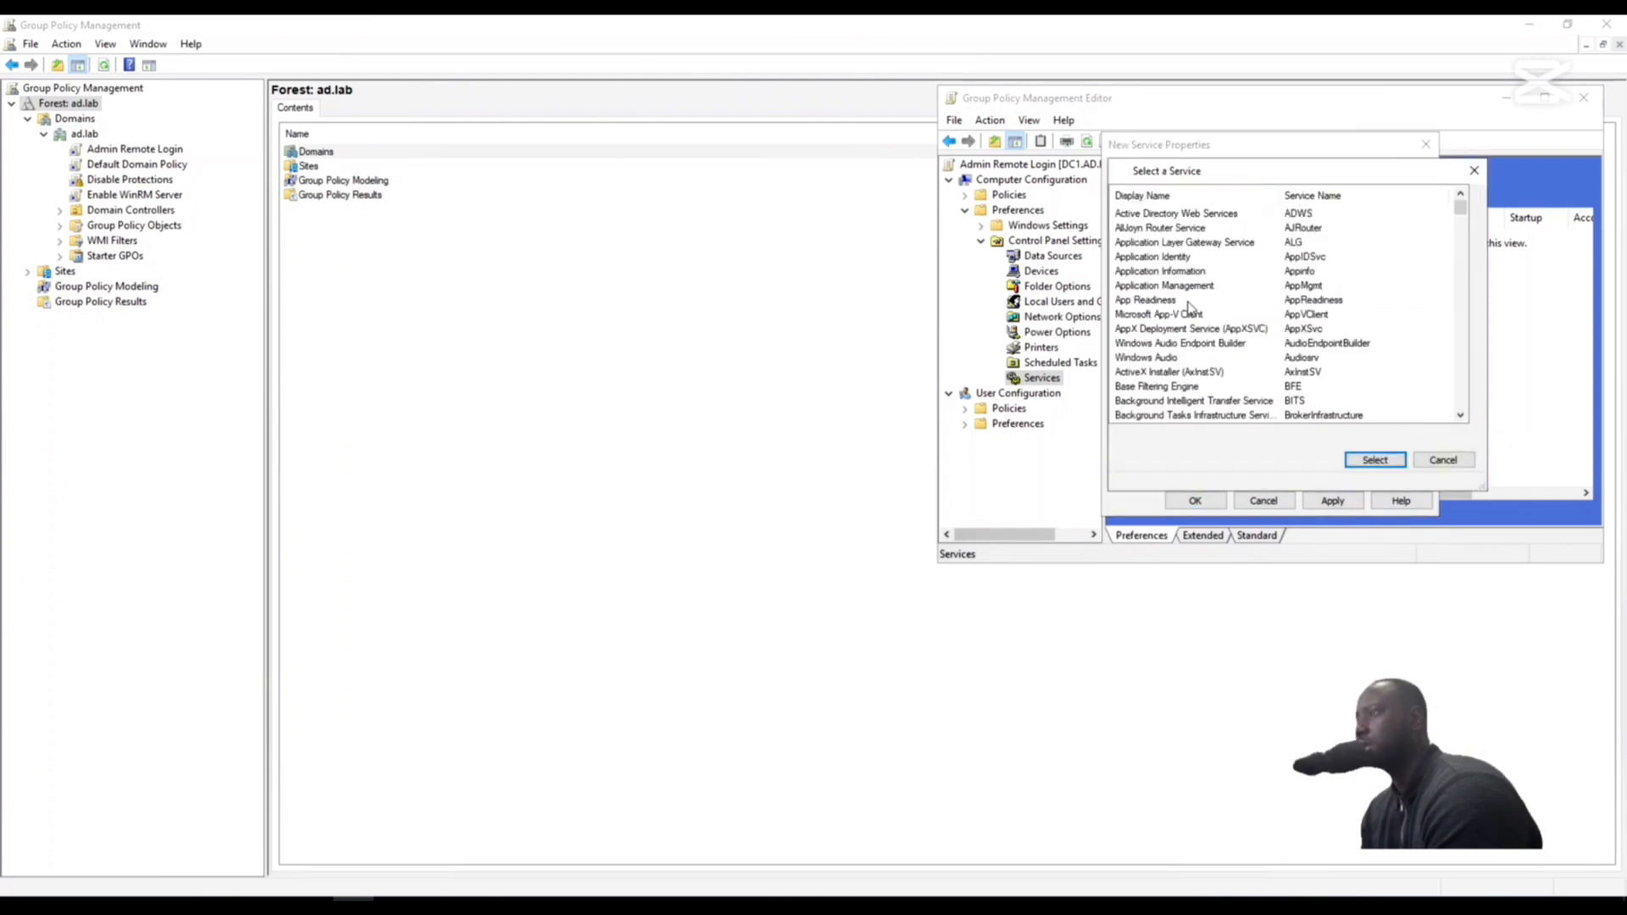
{"action": "scroll", "coordinate": [1191, 339], "scroll_direction": "down", "scroll_amount": 20}
{"action": "scroll", "coordinate": [1176, 373], "scroll_direction": "down", "scroll_amount": 2}
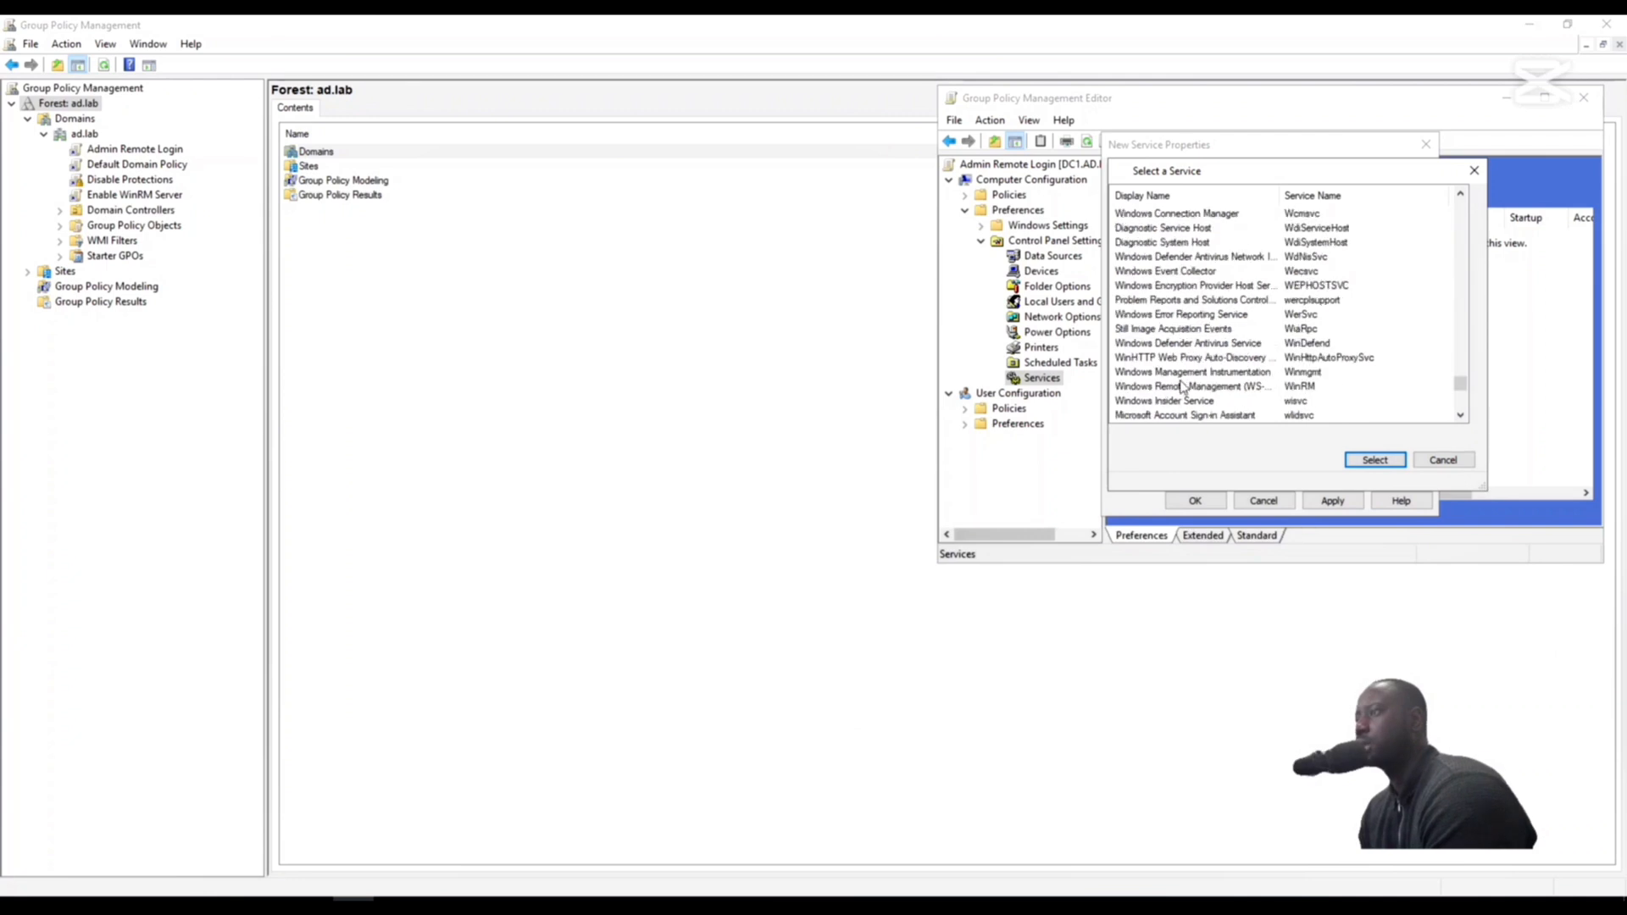
{"action": "left_click", "coordinate": [1214, 374]}
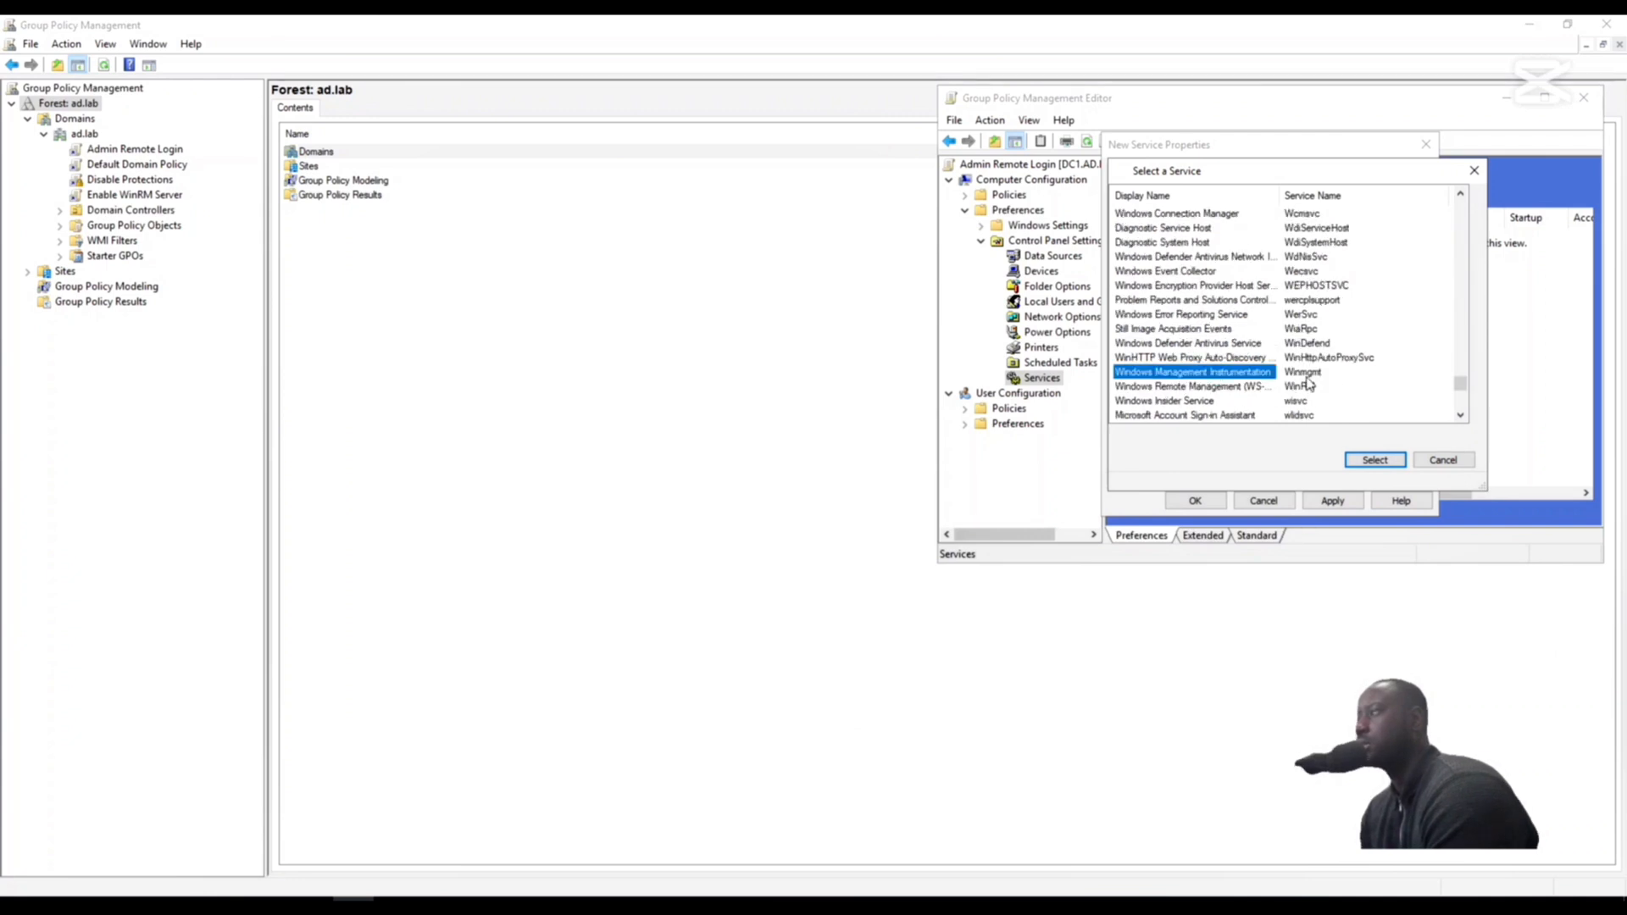
{"action": "left_click", "coordinate": [1179, 387]}
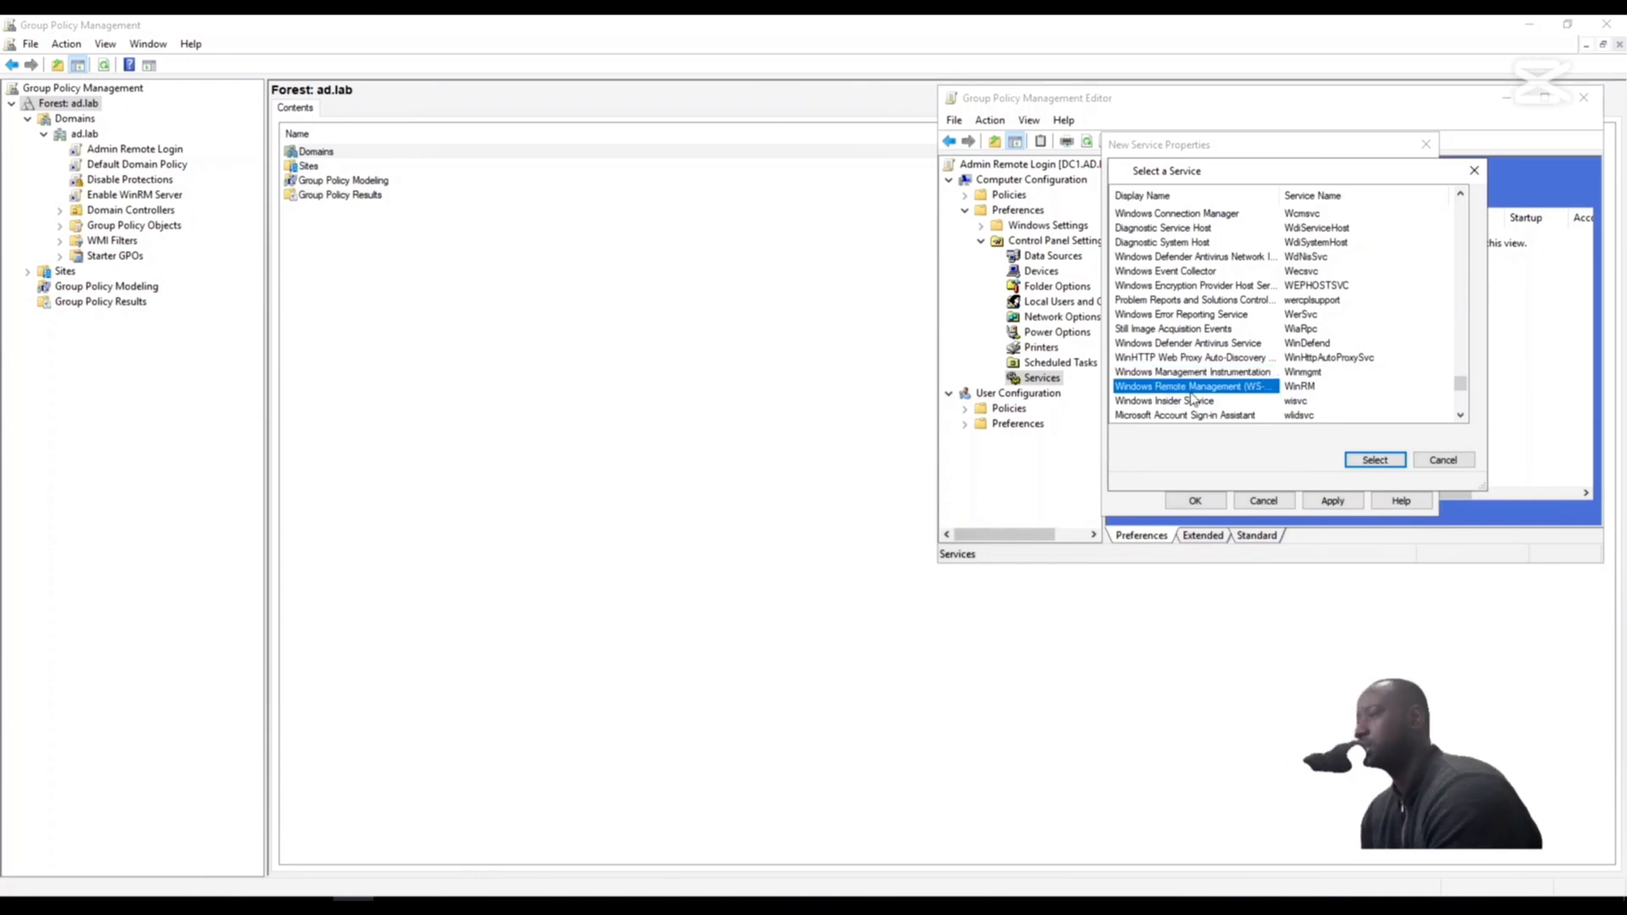
{"action": "left_click", "coordinate": [1375, 459]}
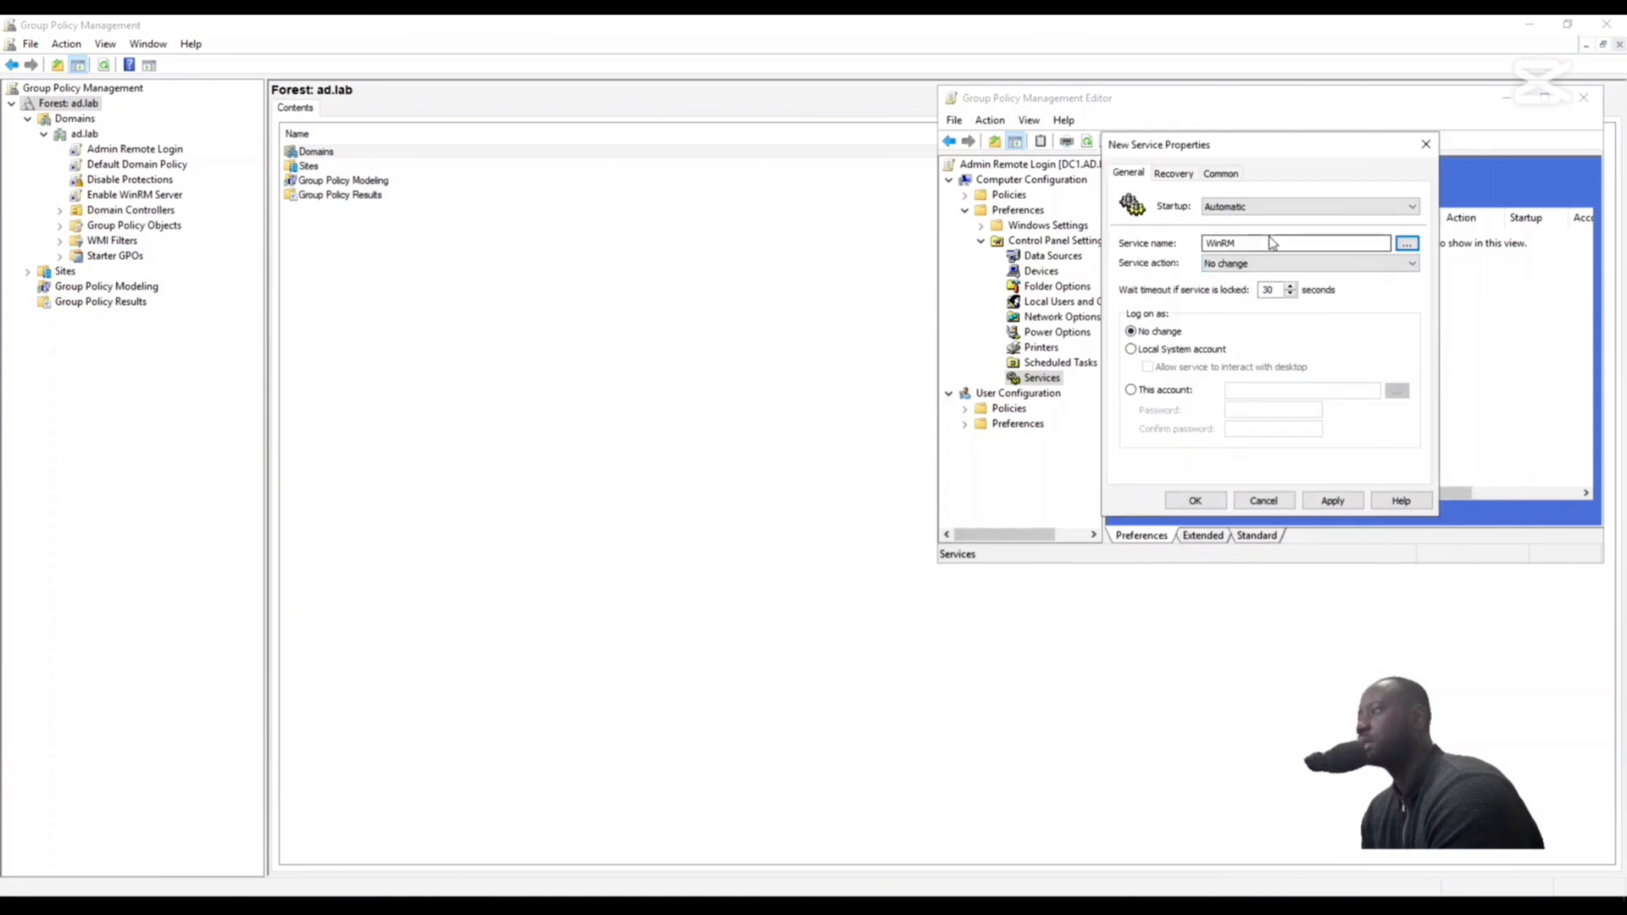
- Set the WinRM service action to Start service, then apply and save the item
{"action": "left_click", "coordinate": [1313, 261]}
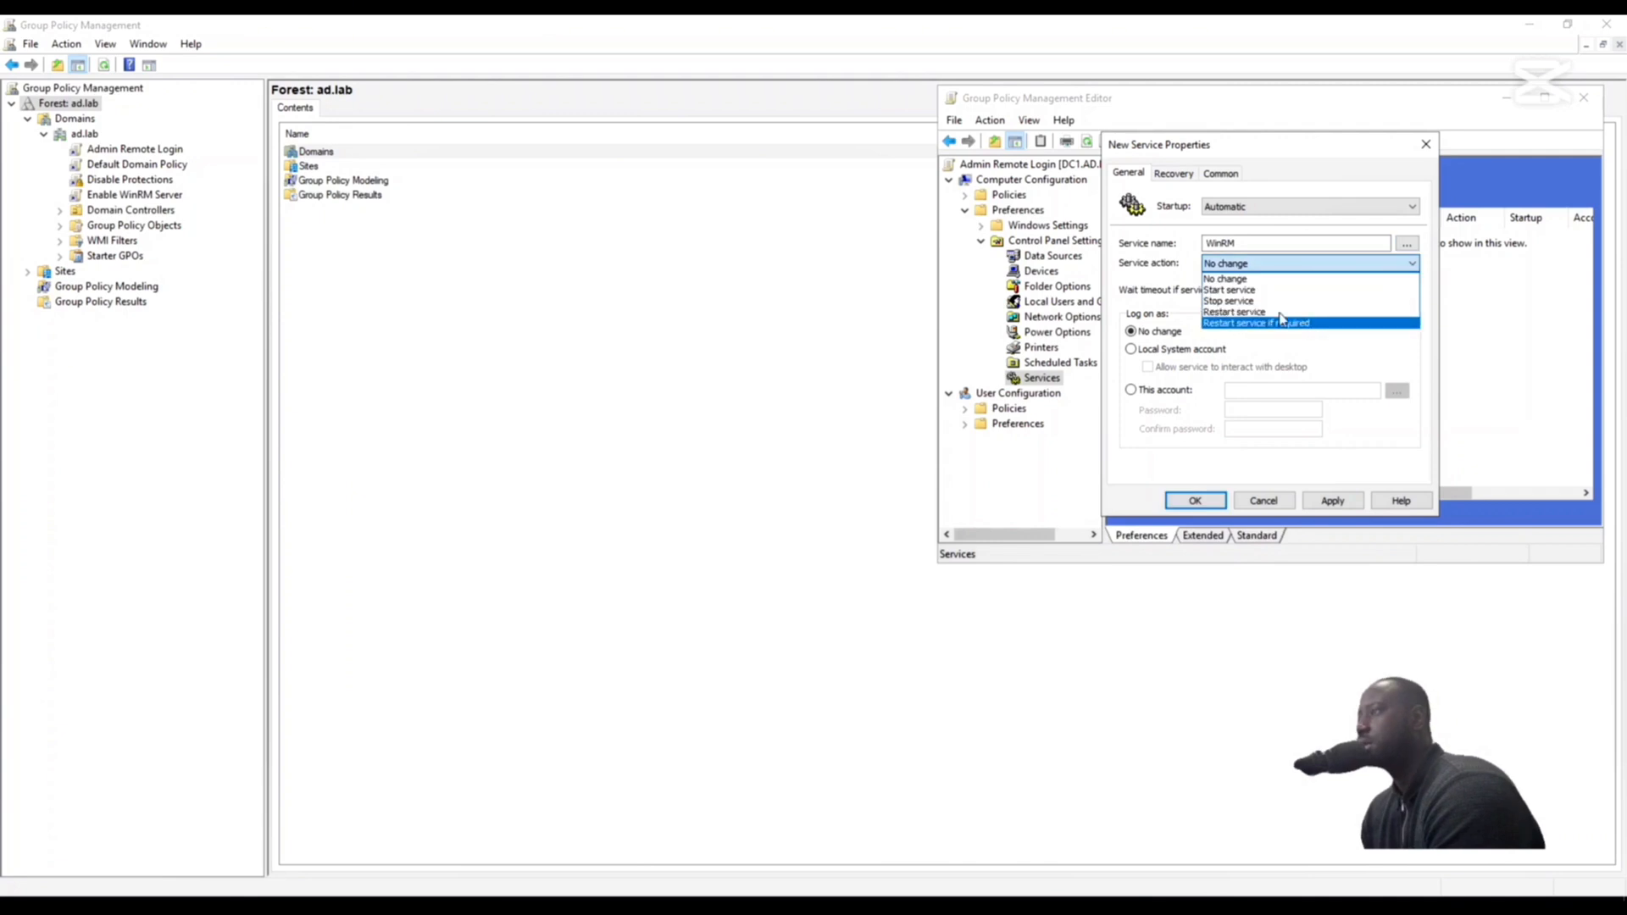
{"action": "left_click", "coordinate": [1256, 292]}
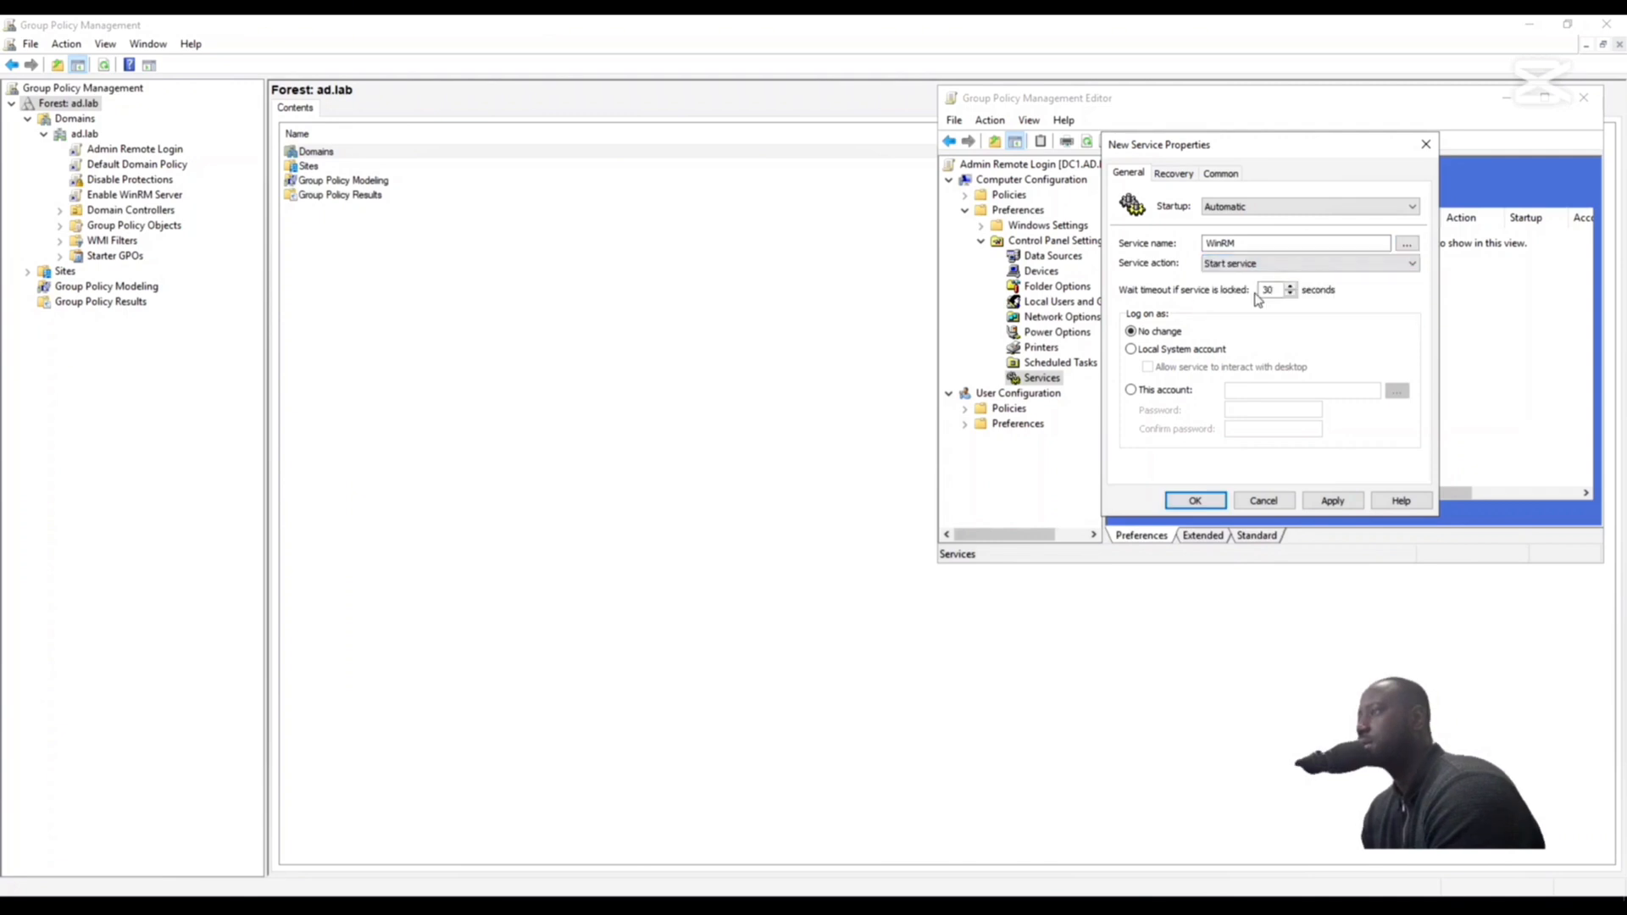
{"action": "left_click", "coordinate": [1334, 502]}
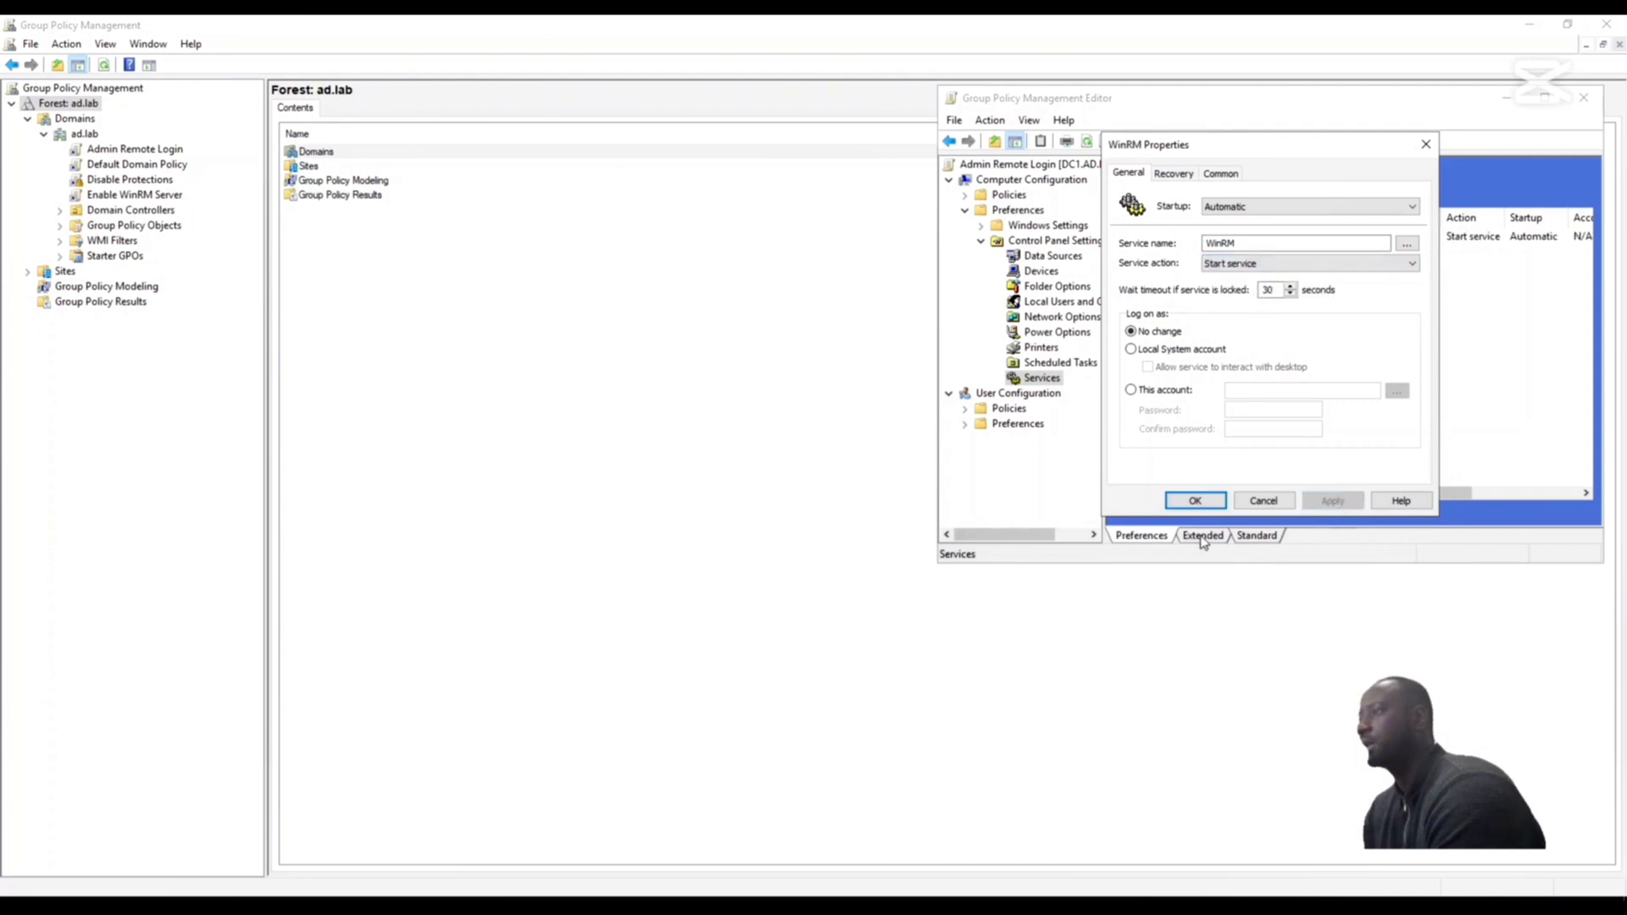
{"action": "left_click", "coordinate": [1194, 502]}
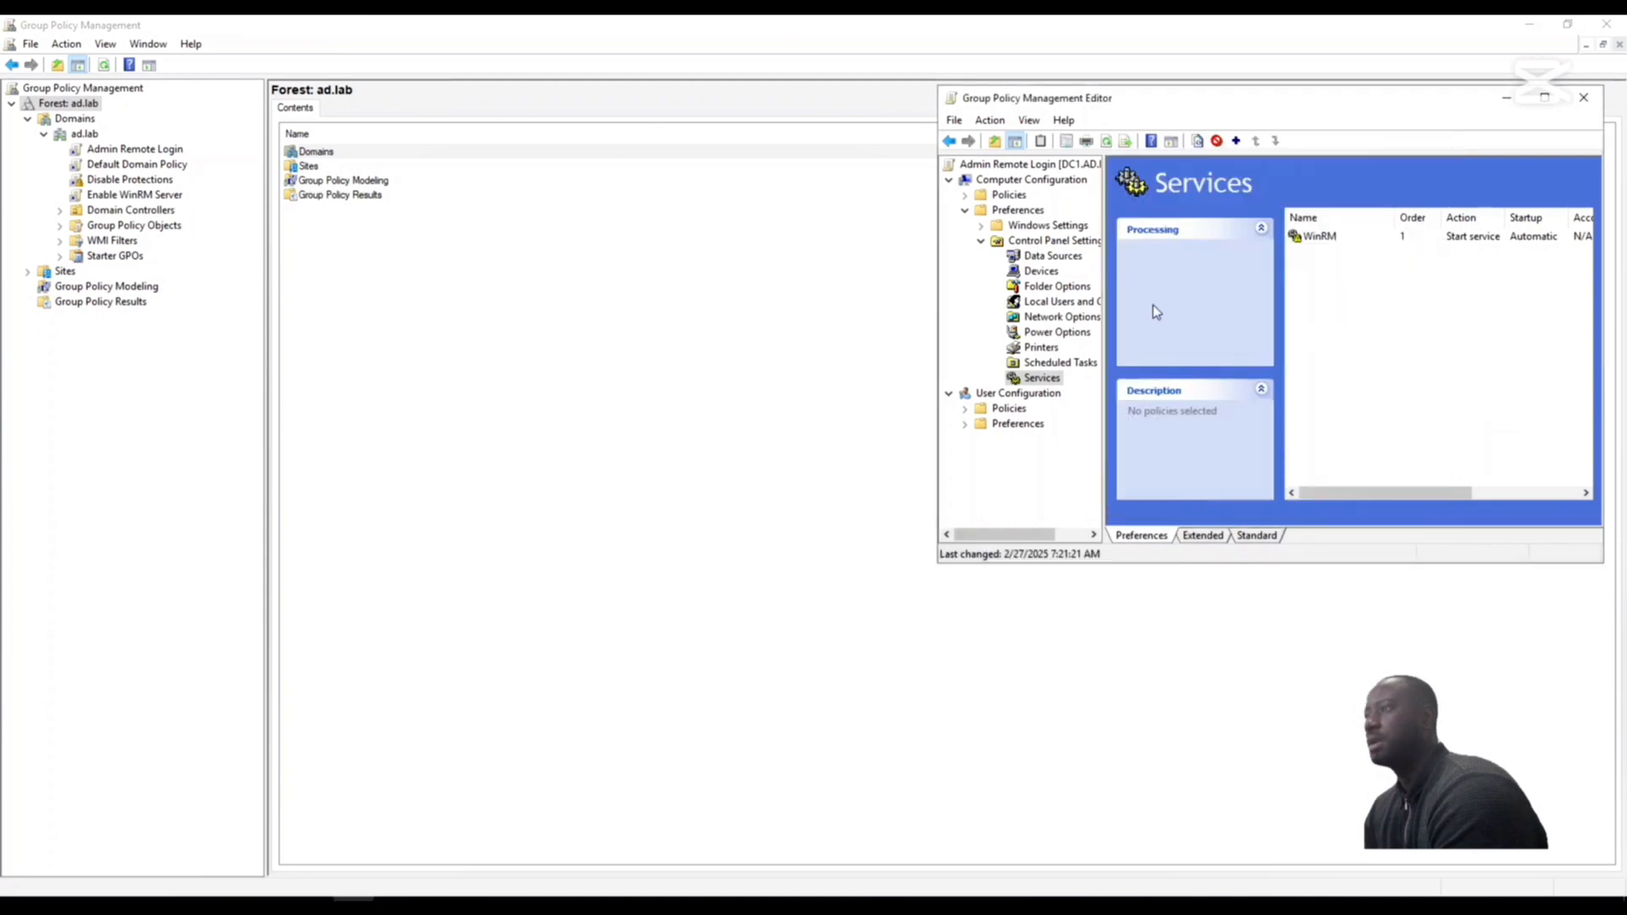
- Expand Windows Components in the Administrative Templates under Computer Configuration Policies and widen the tree to show full folder names
{"action": "left_click", "coordinate": [965, 196]}
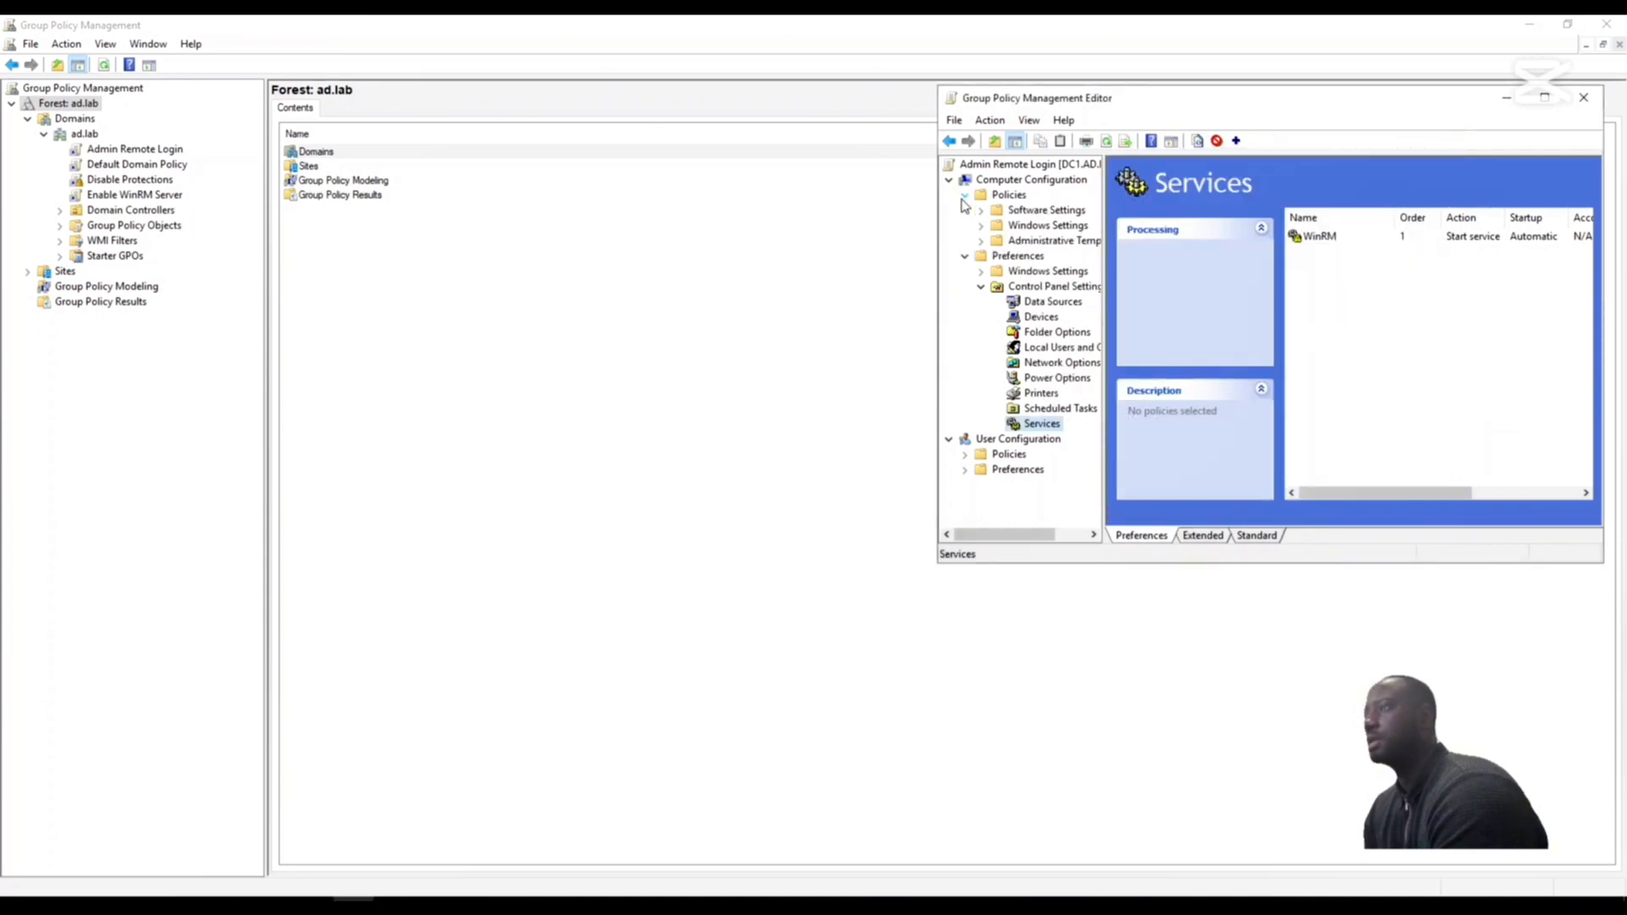
{"action": "left_click", "coordinate": [982, 244]}
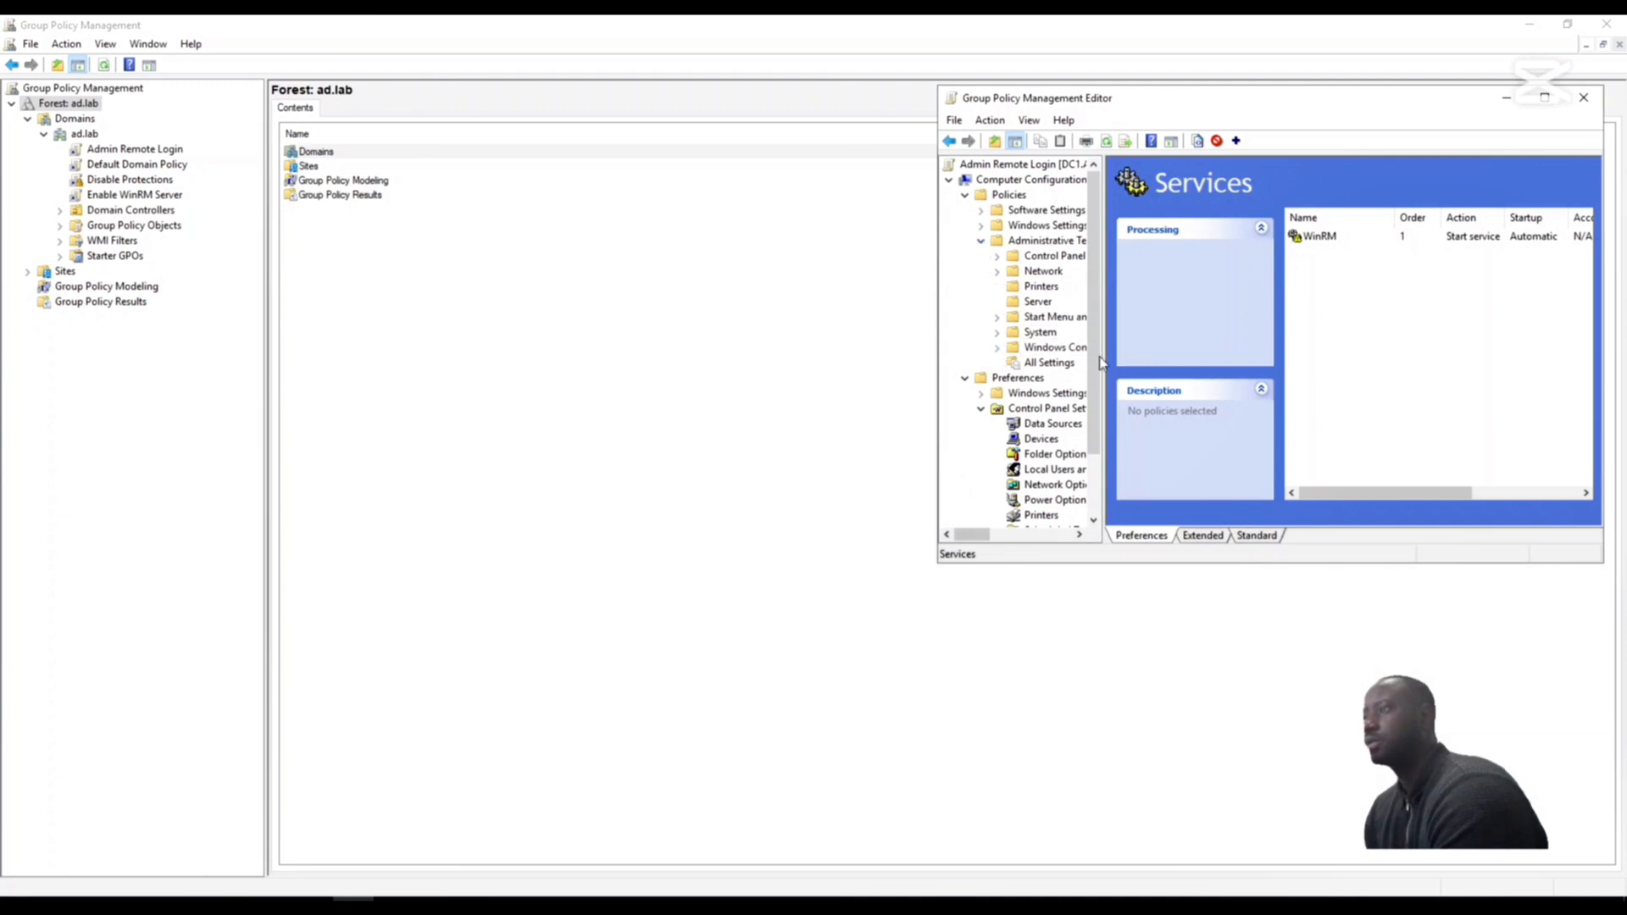
{"action": "left_click", "coordinate": [997, 349]}
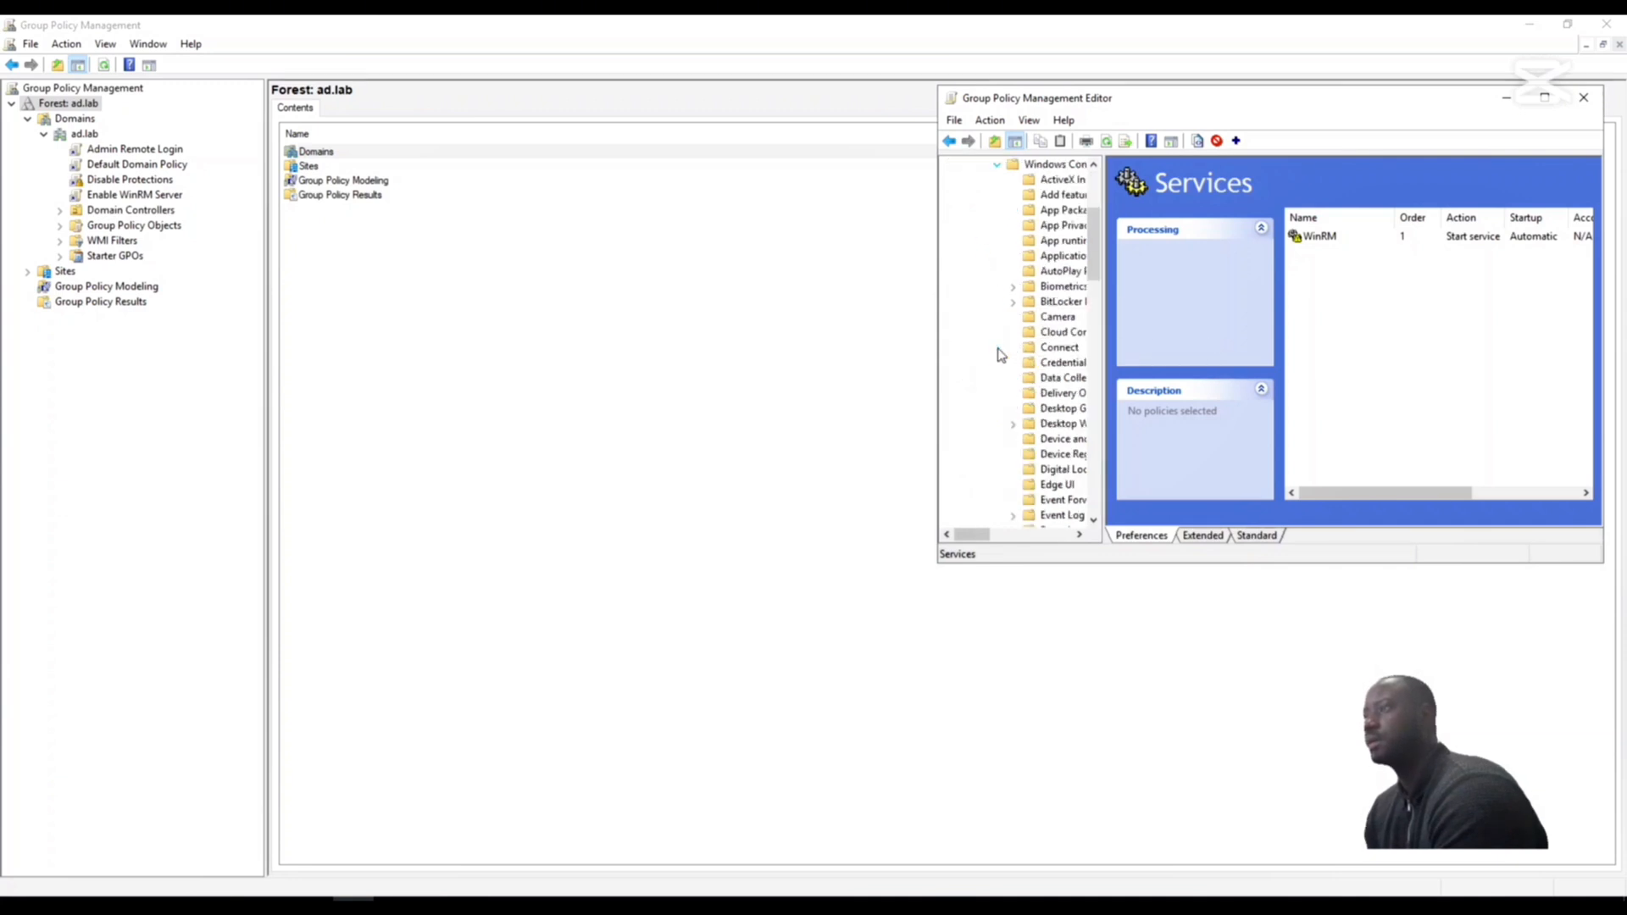
{"action": "left_click_drag", "start_coordinate": [1103, 339], "coordinate": [1295, 339]}
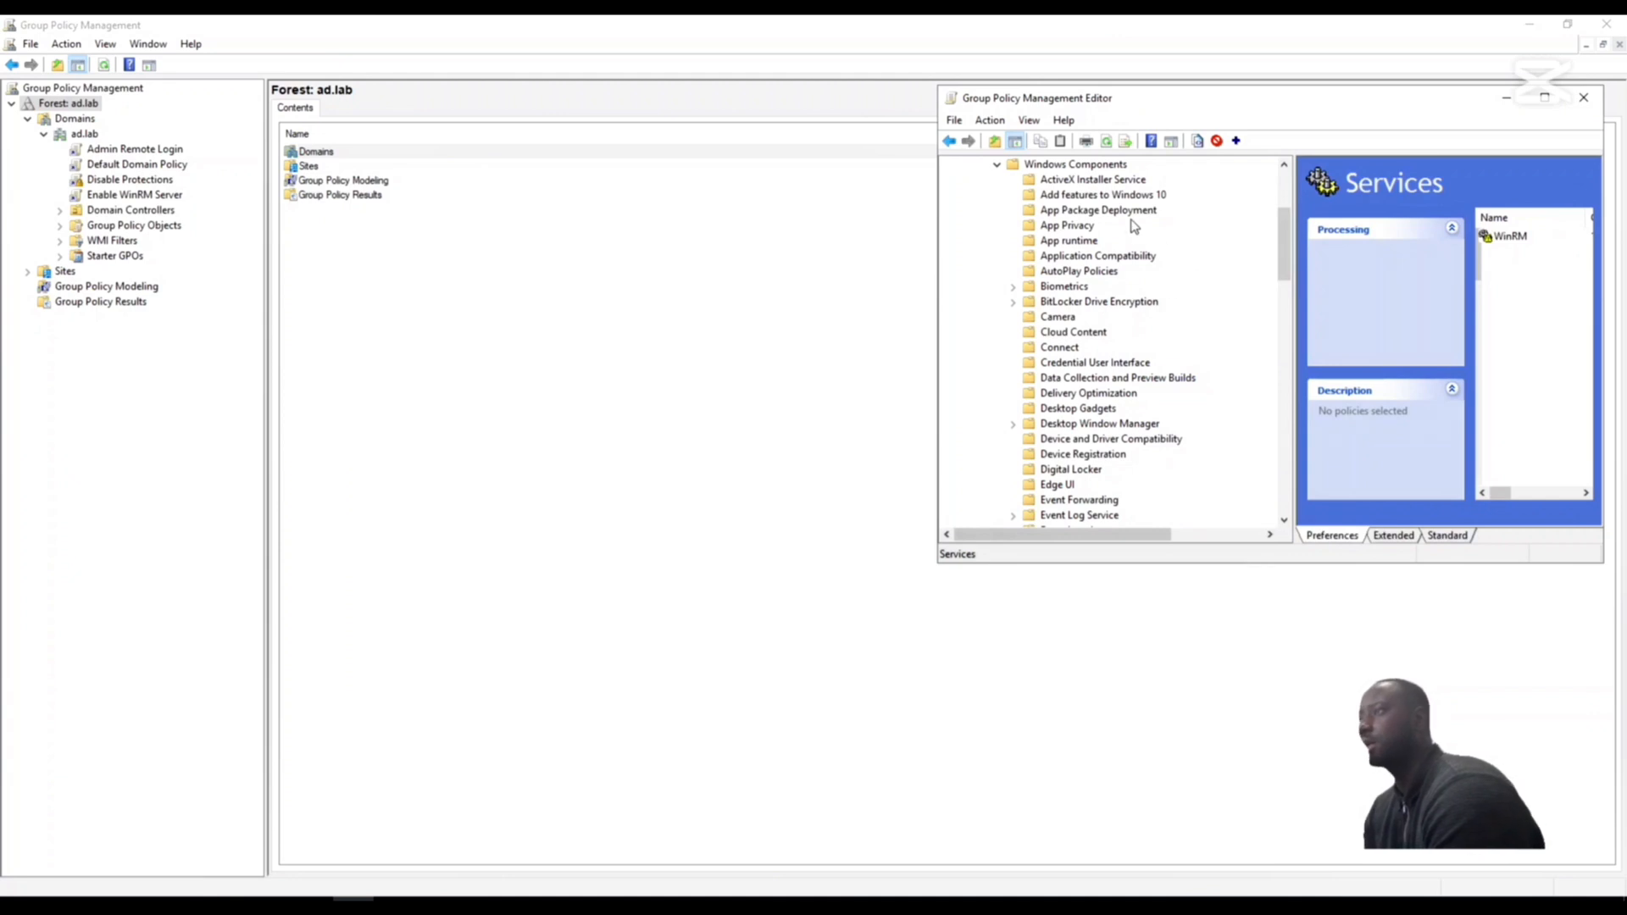
{"action": "scroll", "coordinate": [1136, 246], "scroll_direction": "down", "scroll_amount": 20}
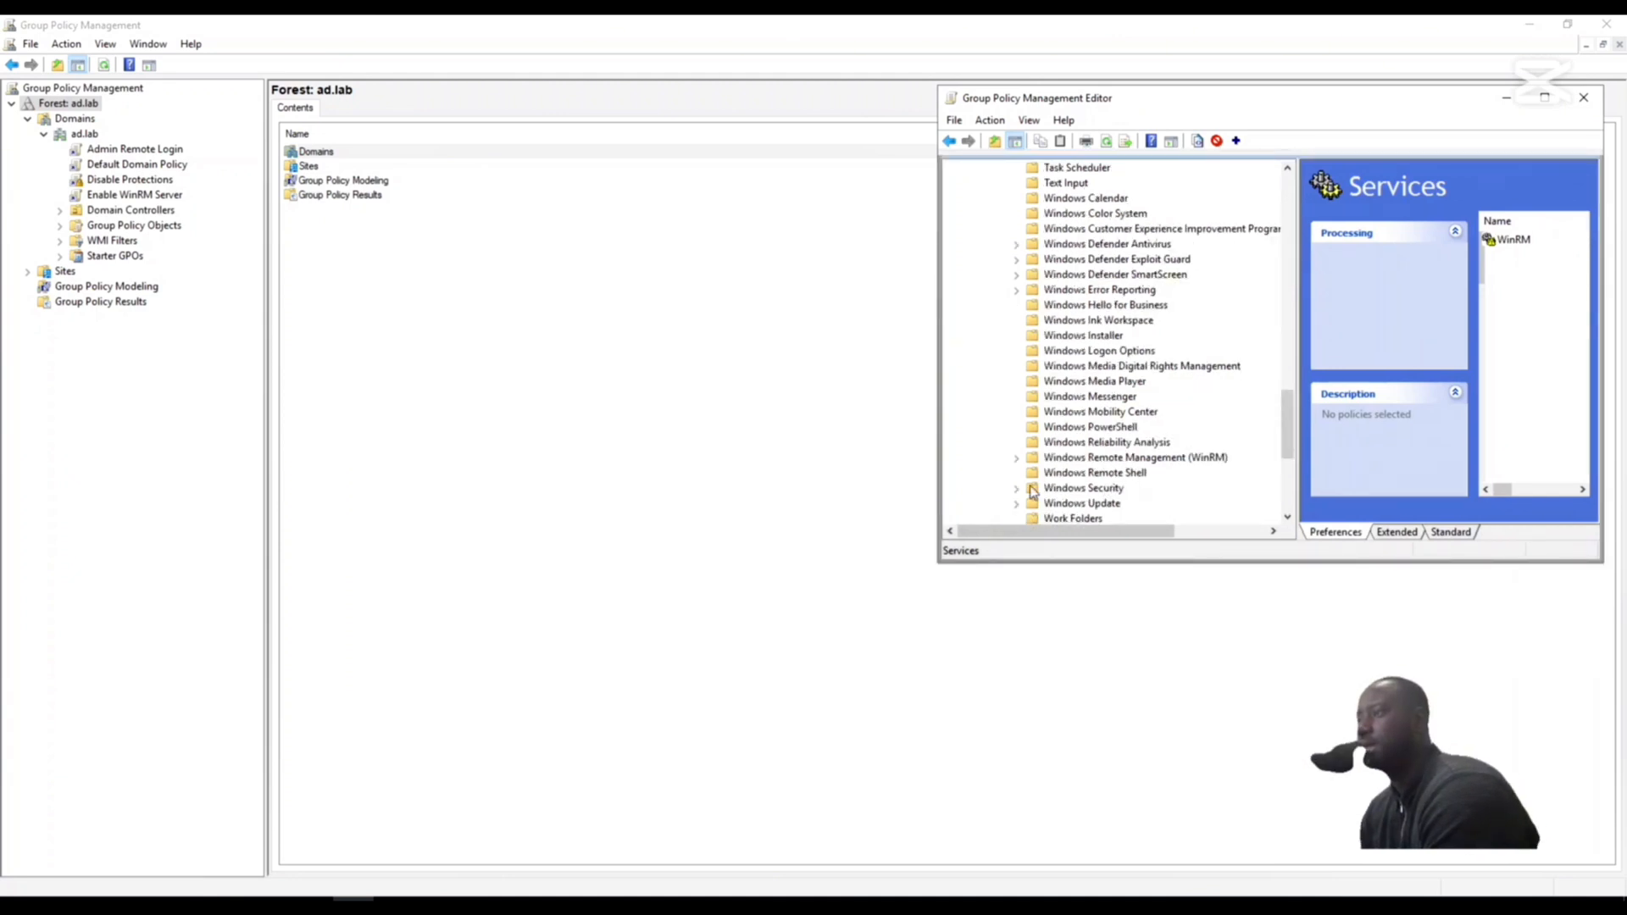
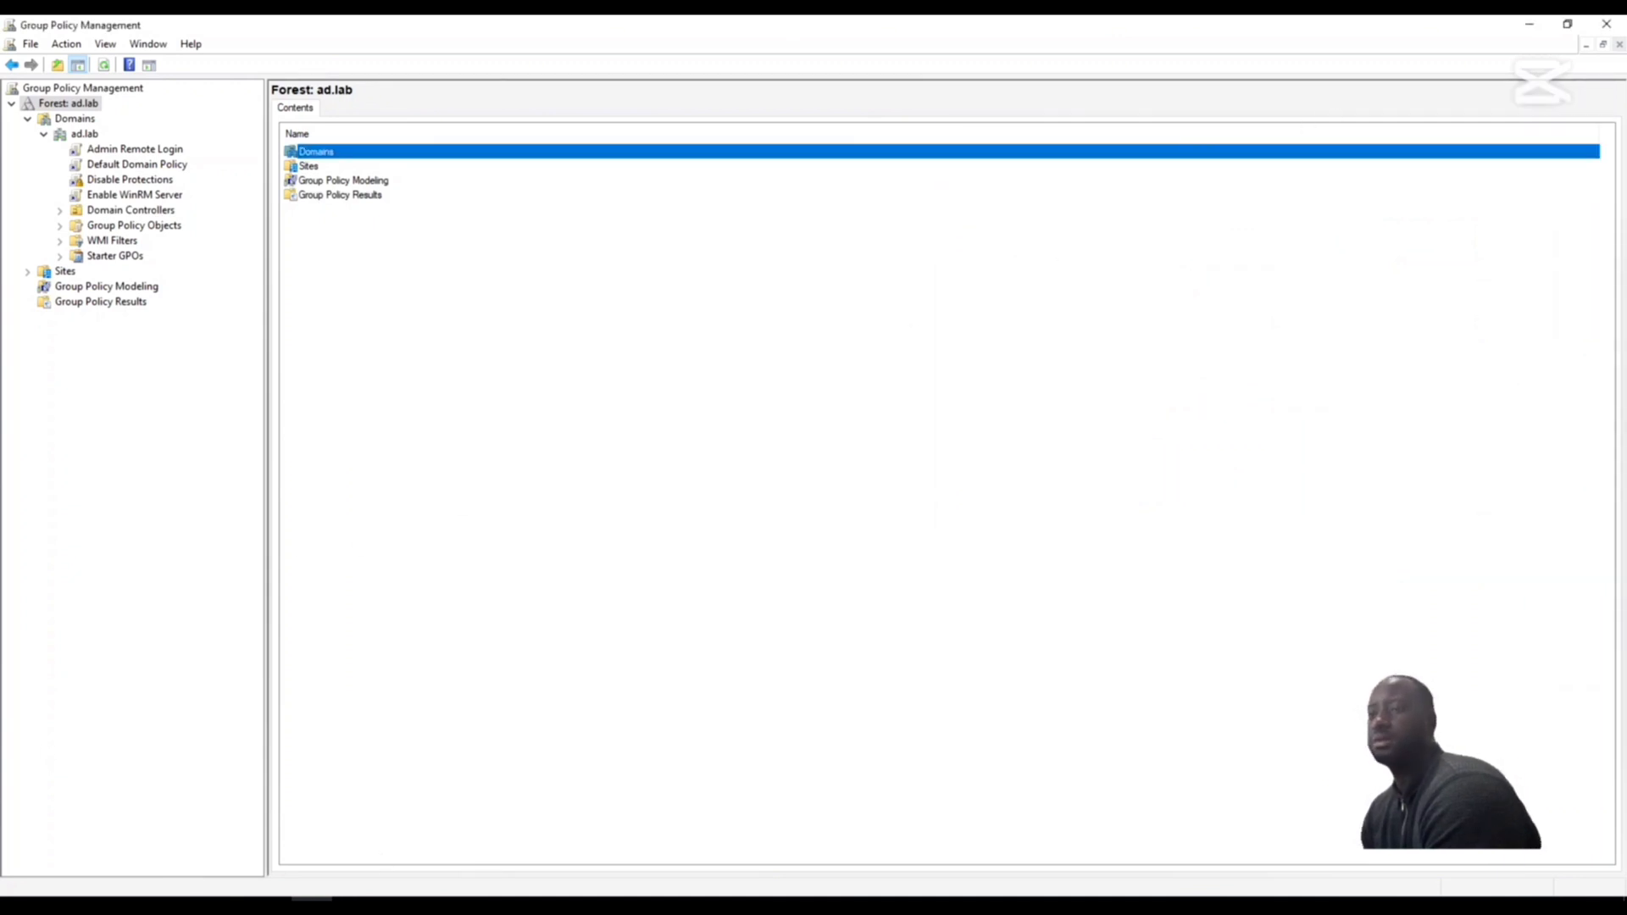
- Enable the Allow Remote Shell Access setting under Windows Remote Shell, apply it, and close the policy editor
{"action": "left_click", "coordinate": [354, 905]}
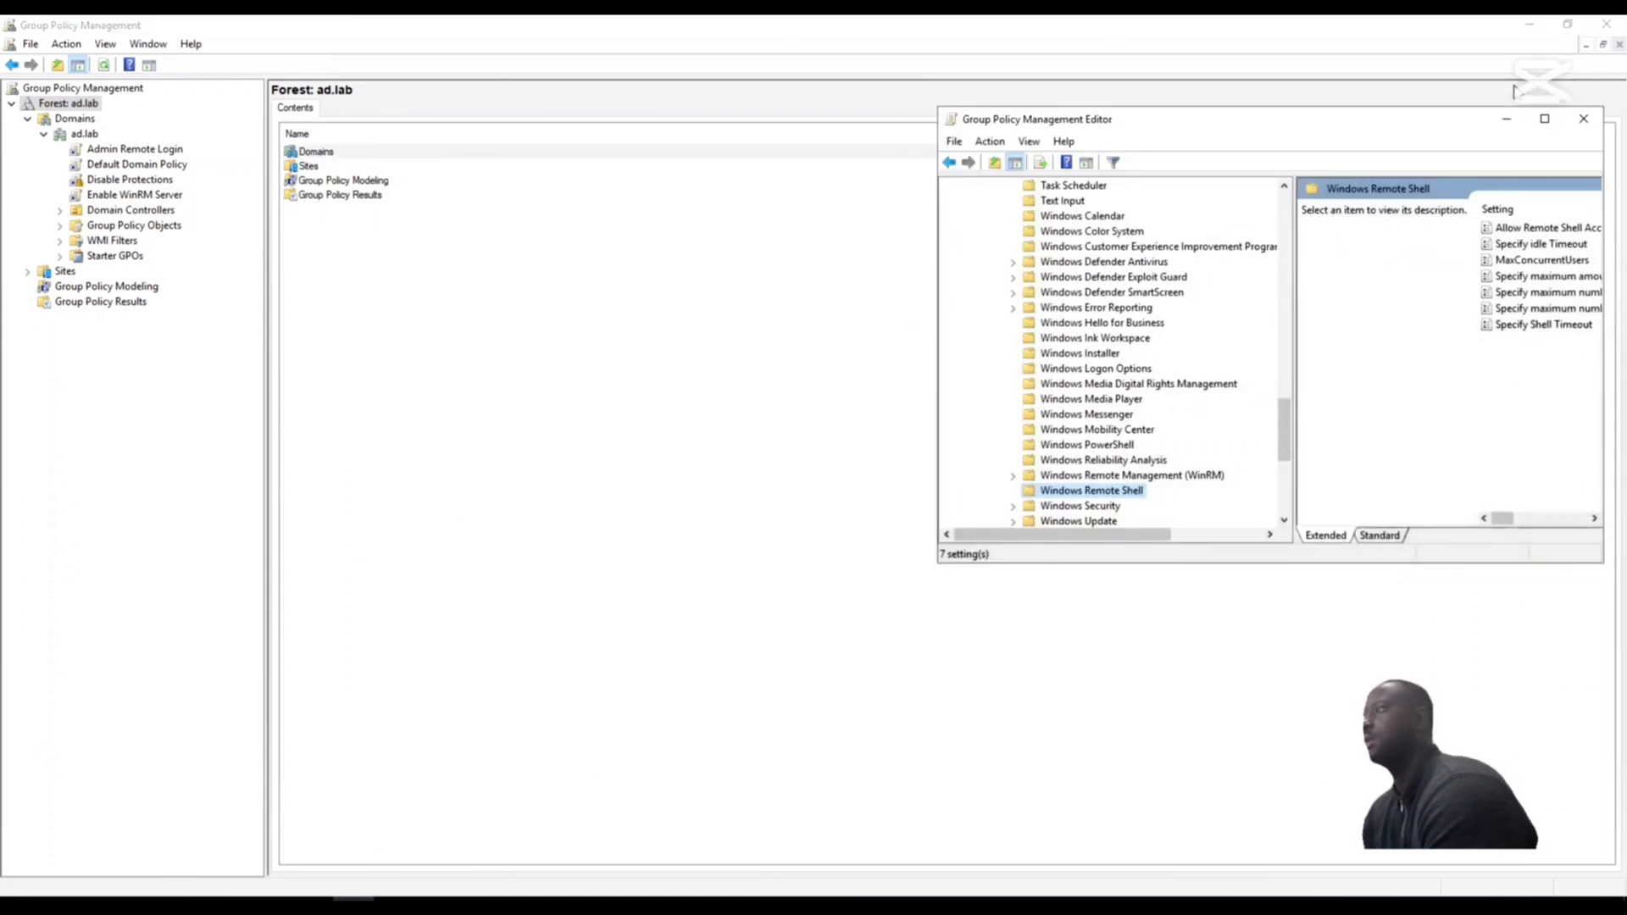
{"action": "left_click_drag", "start_coordinate": [1436, 129], "coordinate": [1142, 158]}
{"action": "left_click_drag", "start_coordinate": [1302, 254], "coordinate": [1602, 256]}
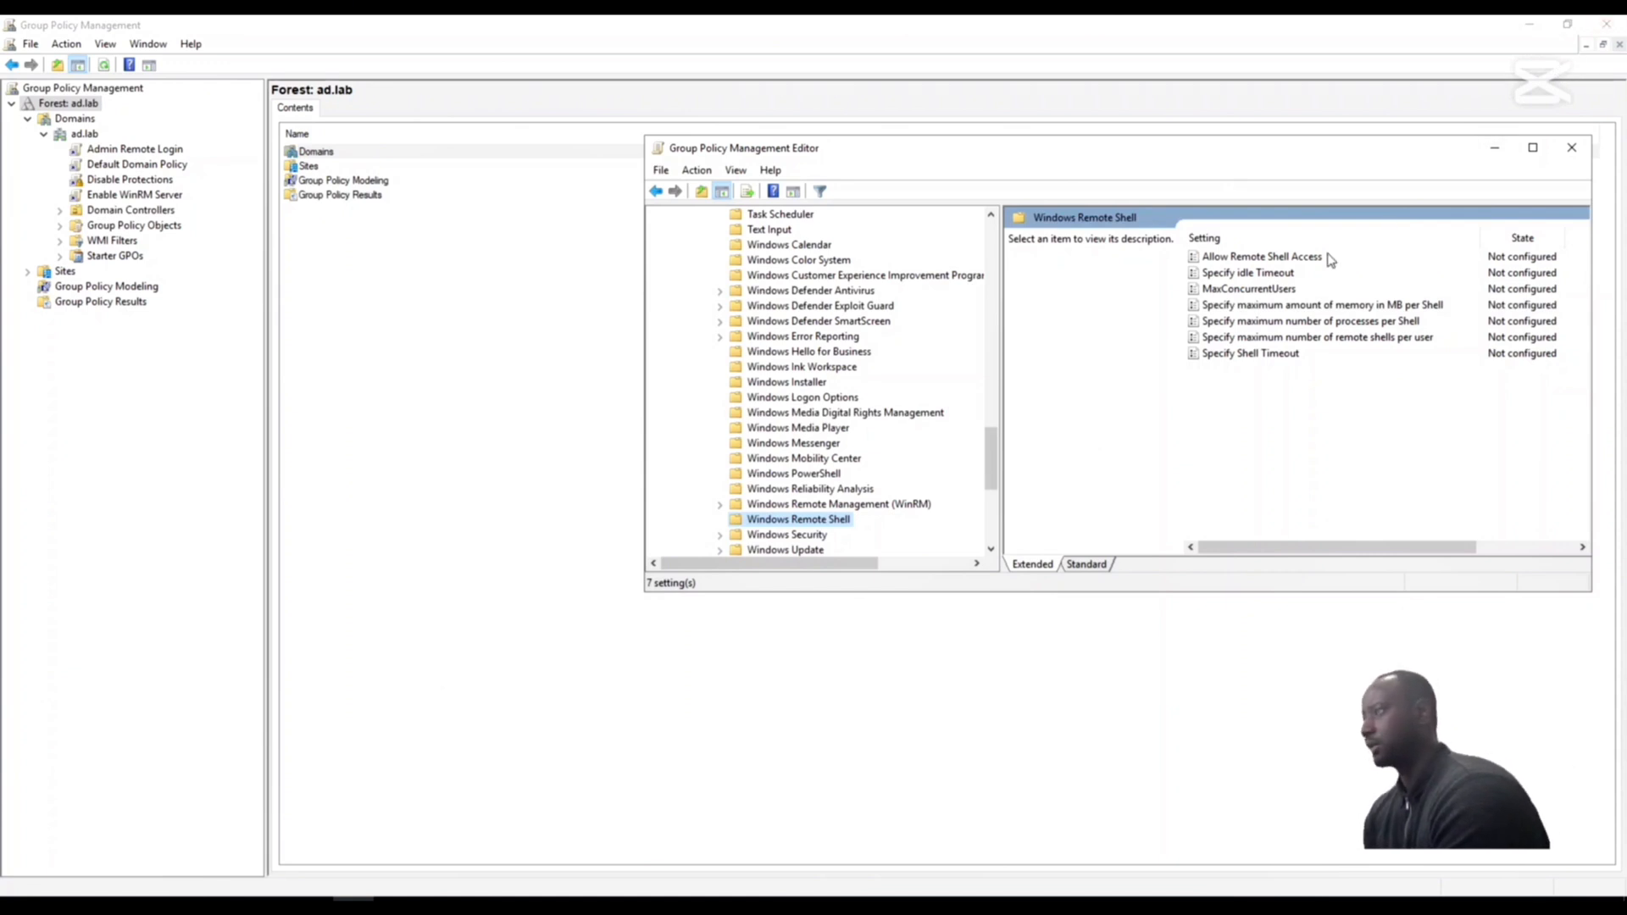
{"action": "left_click", "coordinate": [1252, 257]}
{"action": "left_click", "coordinate": [1058, 268]}
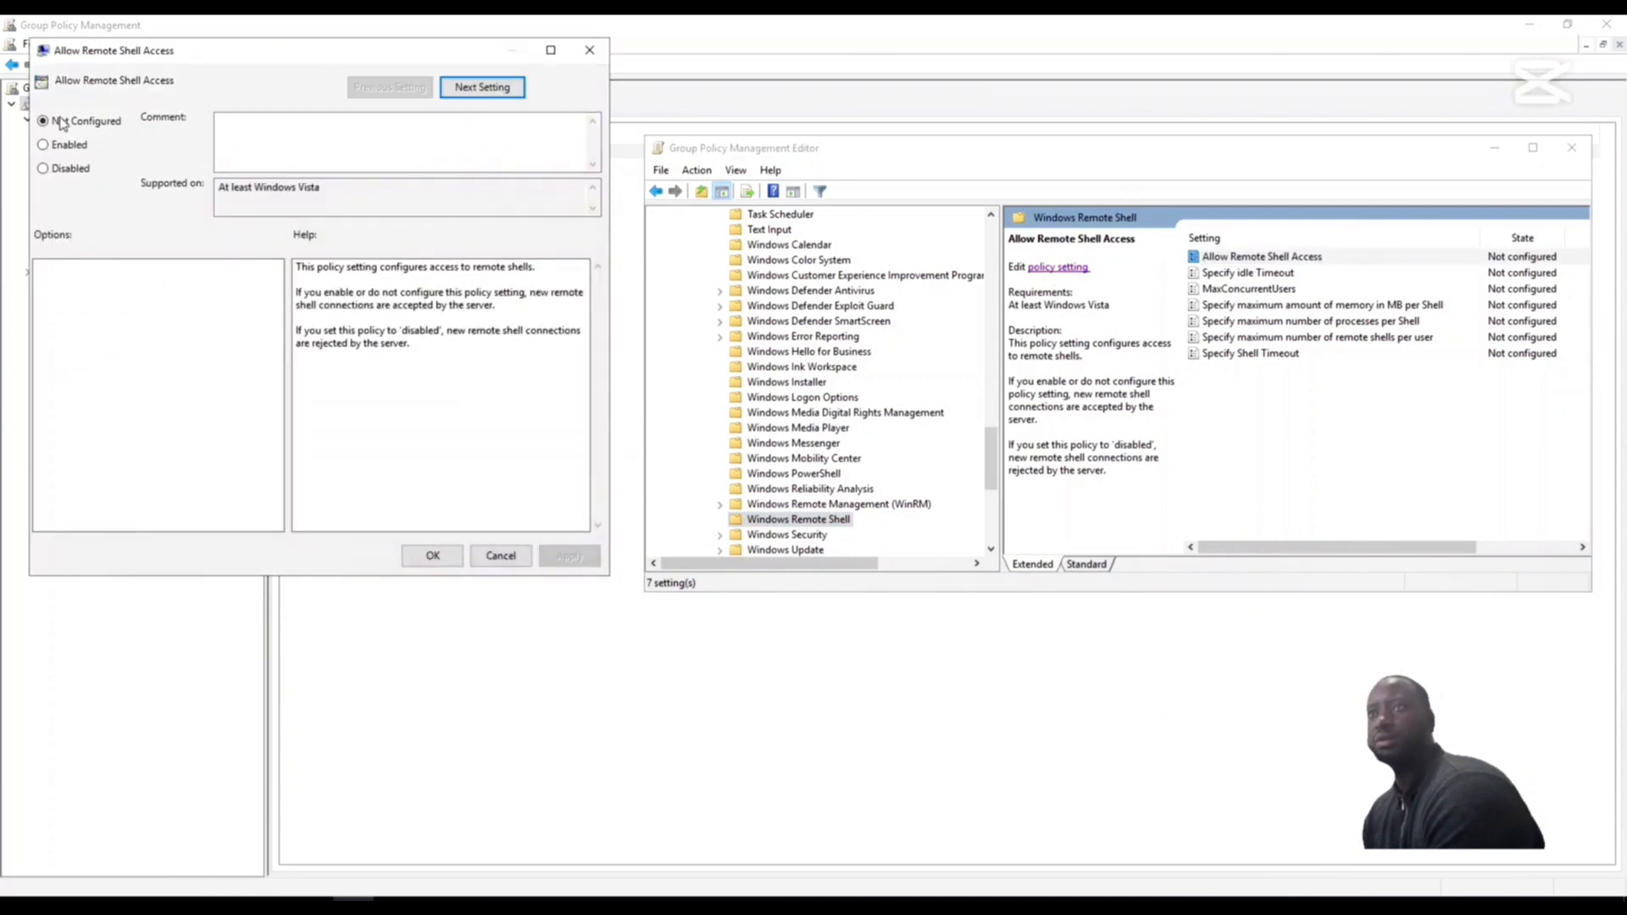
{"action": "left_click", "coordinate": [43, 146]}
{"action": "left_click", "coordinate": [569, 556]}
{"action": "left_click", "coordinate": [433, 556]}
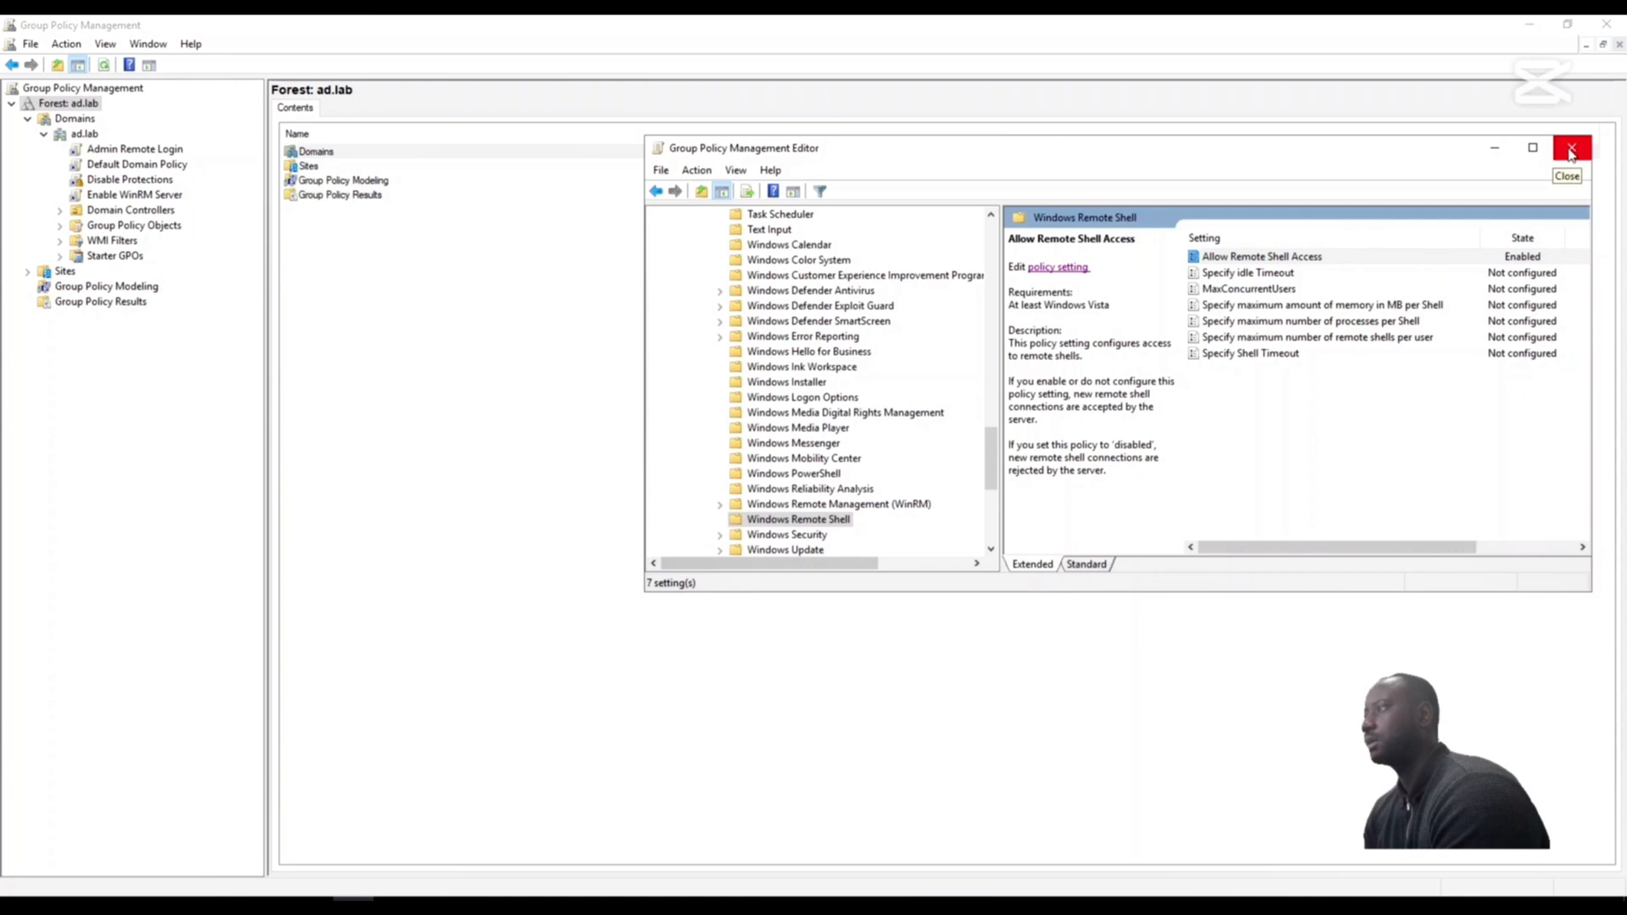
{"action": "left_click", "coordinate": [1572, 150]}
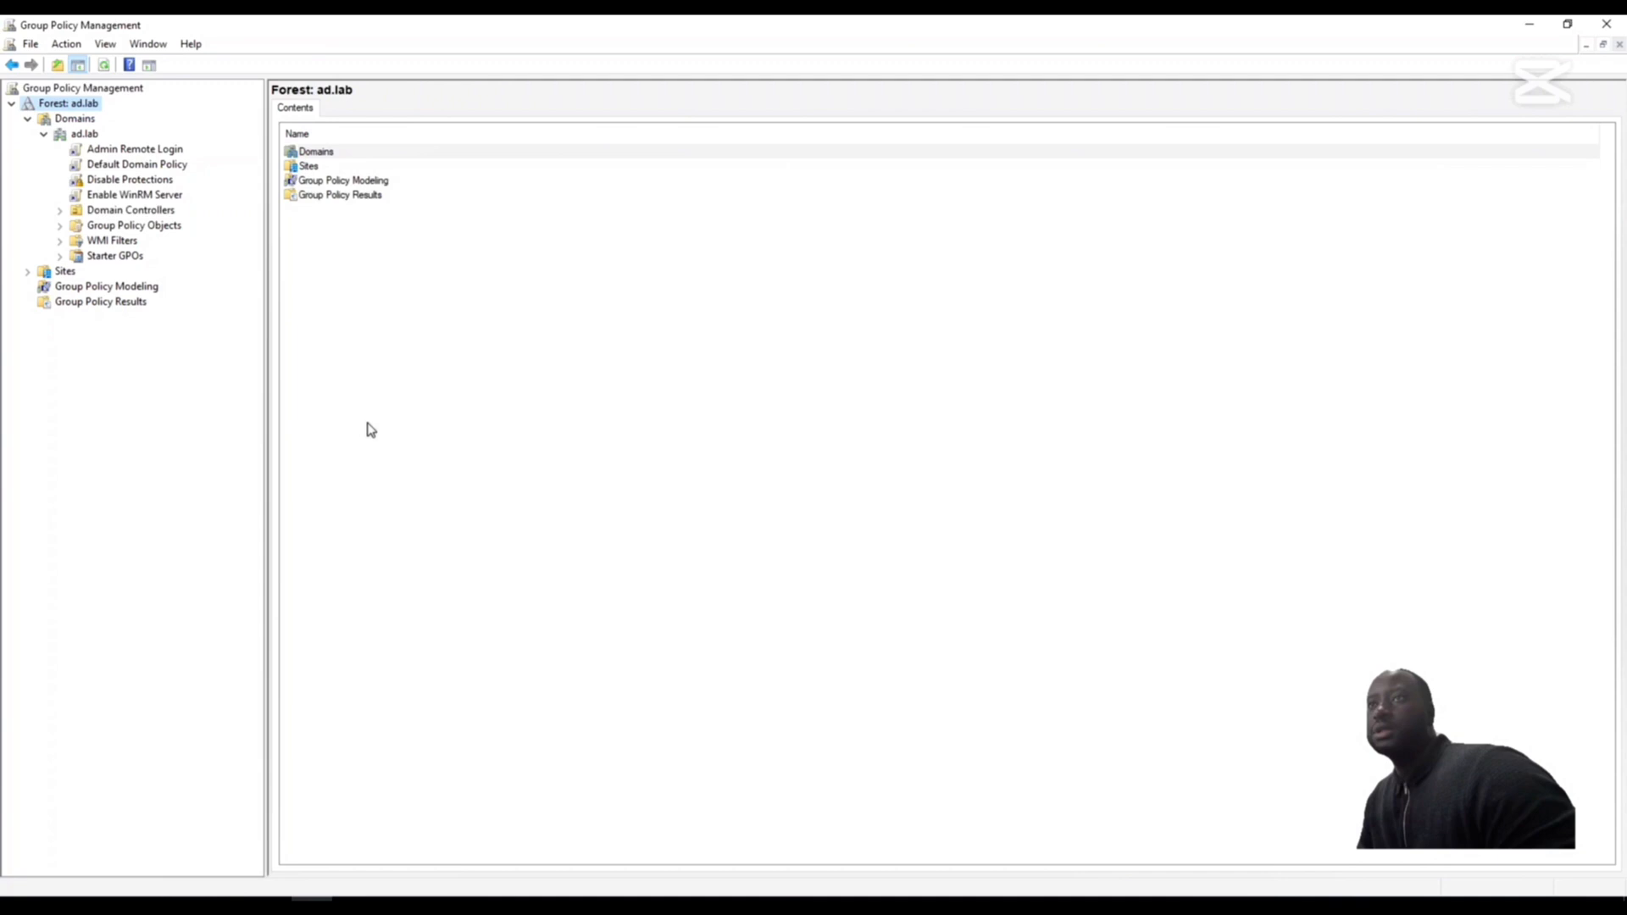
- Create a new GPO named Enabling RDP and link it to the ad.lab domain
{"action": "right_click", "coordinate": [57, 137]}
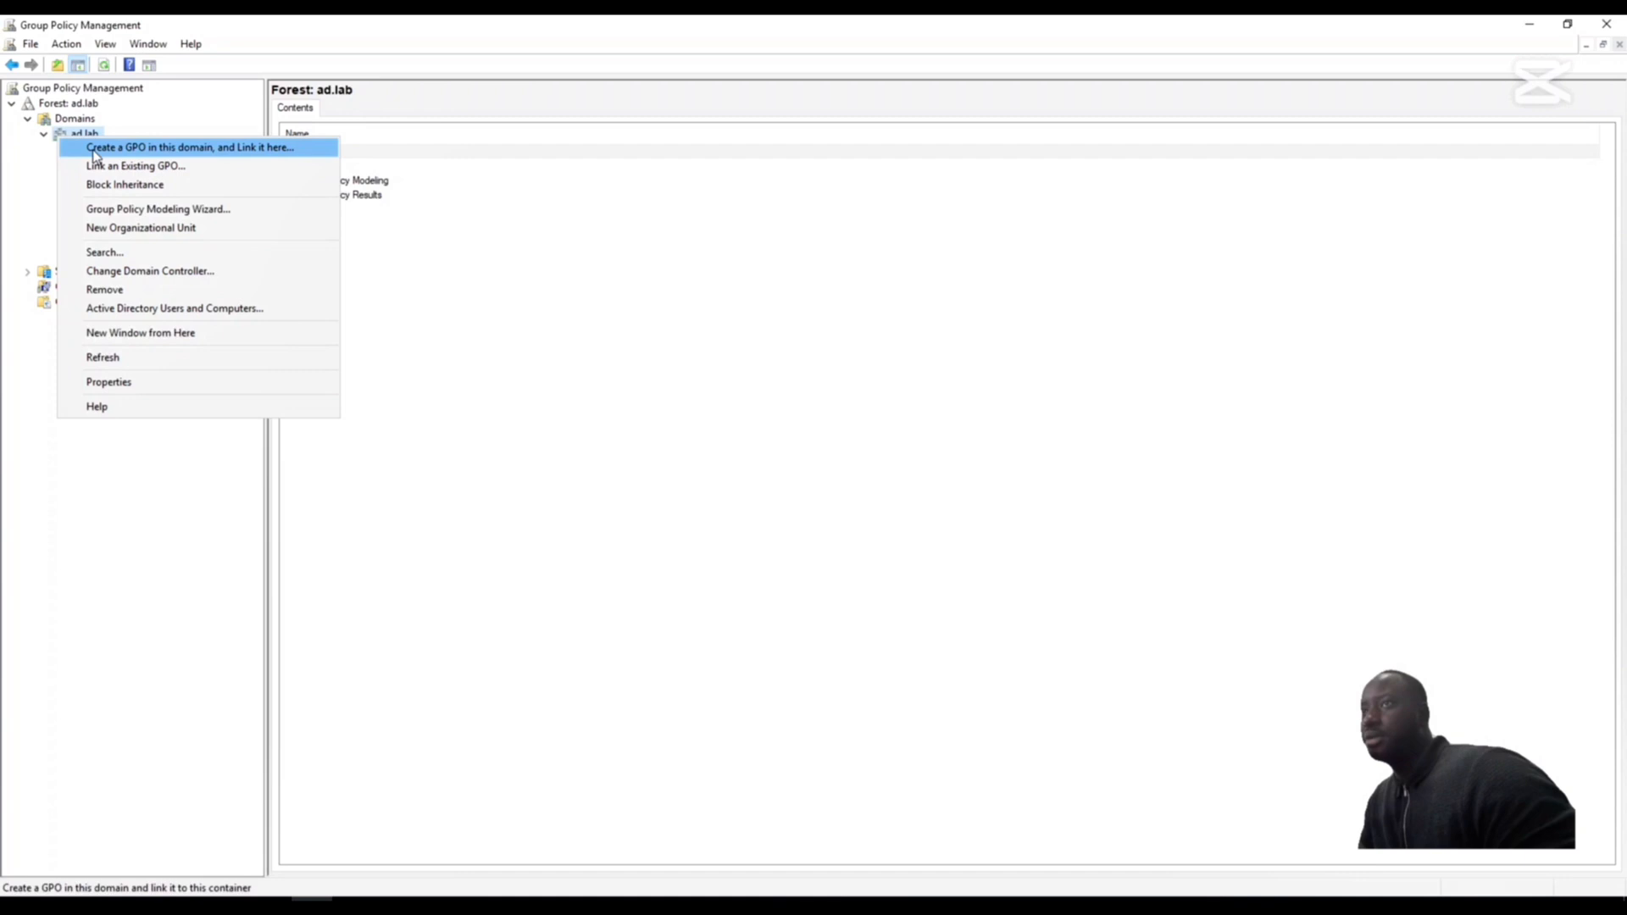
{"action": "left_click", "coordinate": [94, 151]}
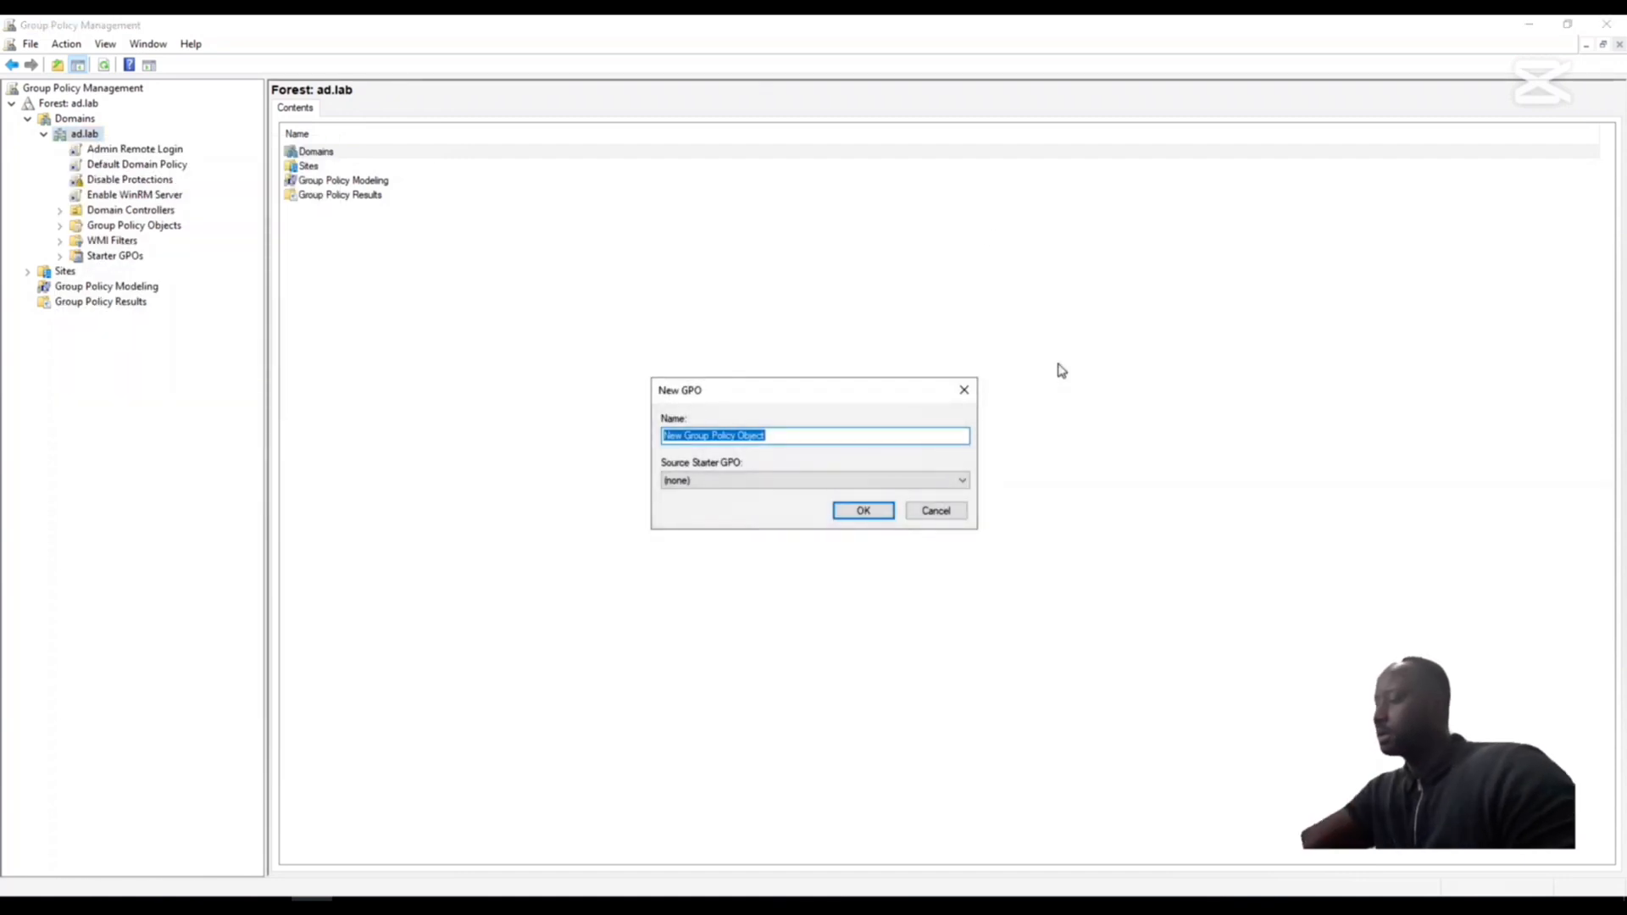
{"action": "key", "text": "BackSpace"}
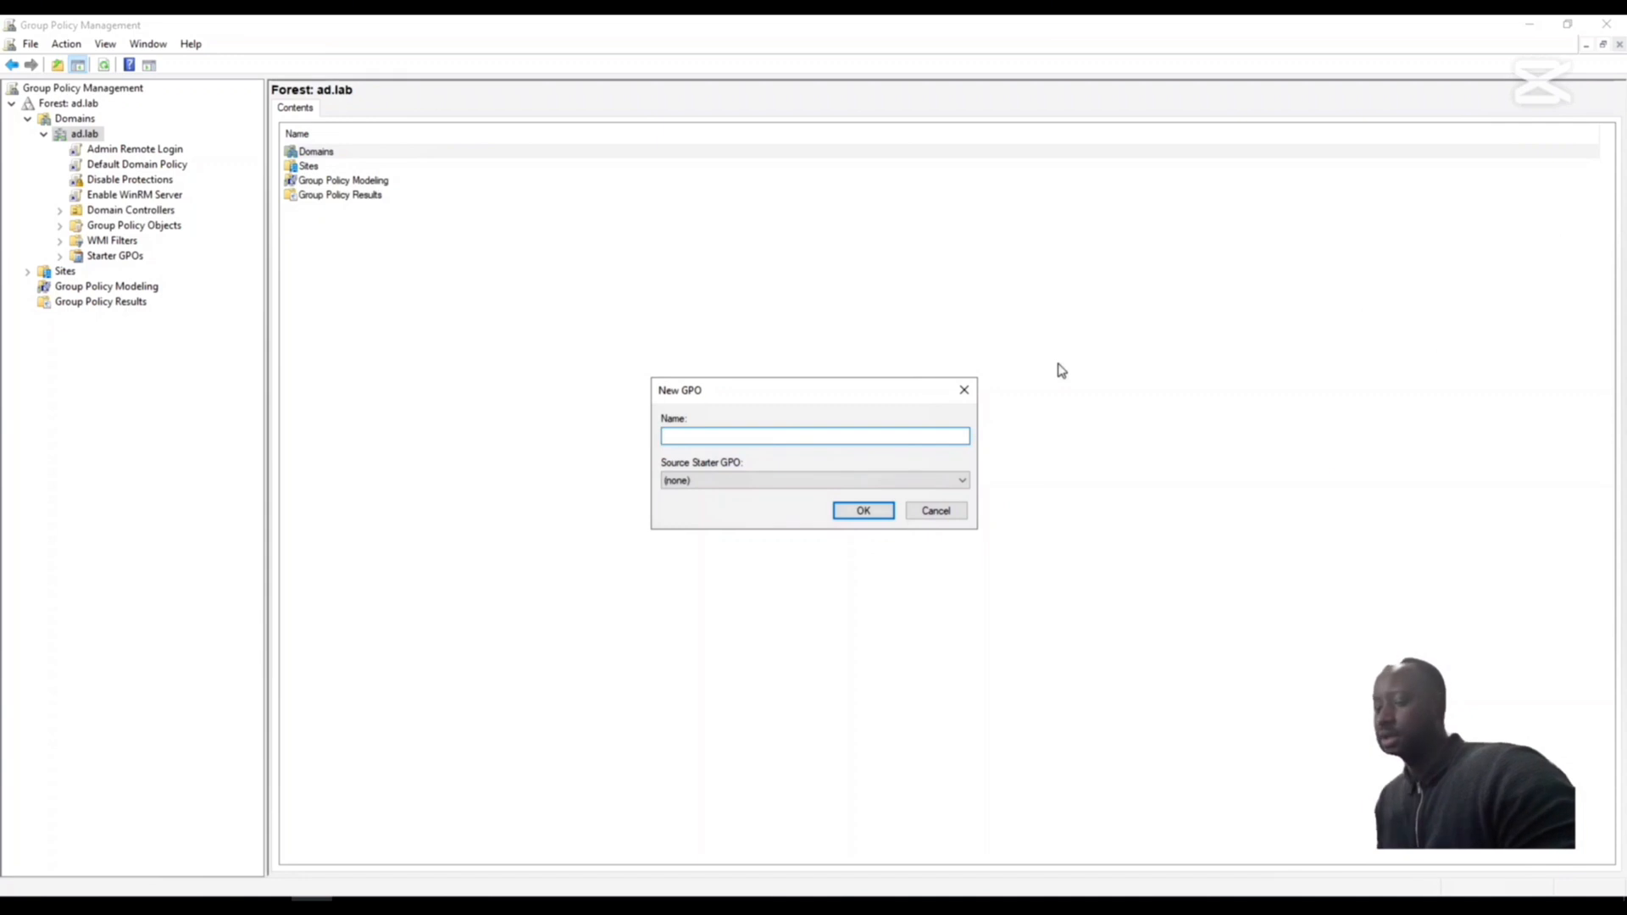
{"action": "left_click_drag", "start_coordinate": [868, 389], "coordinate": [970, 298]}
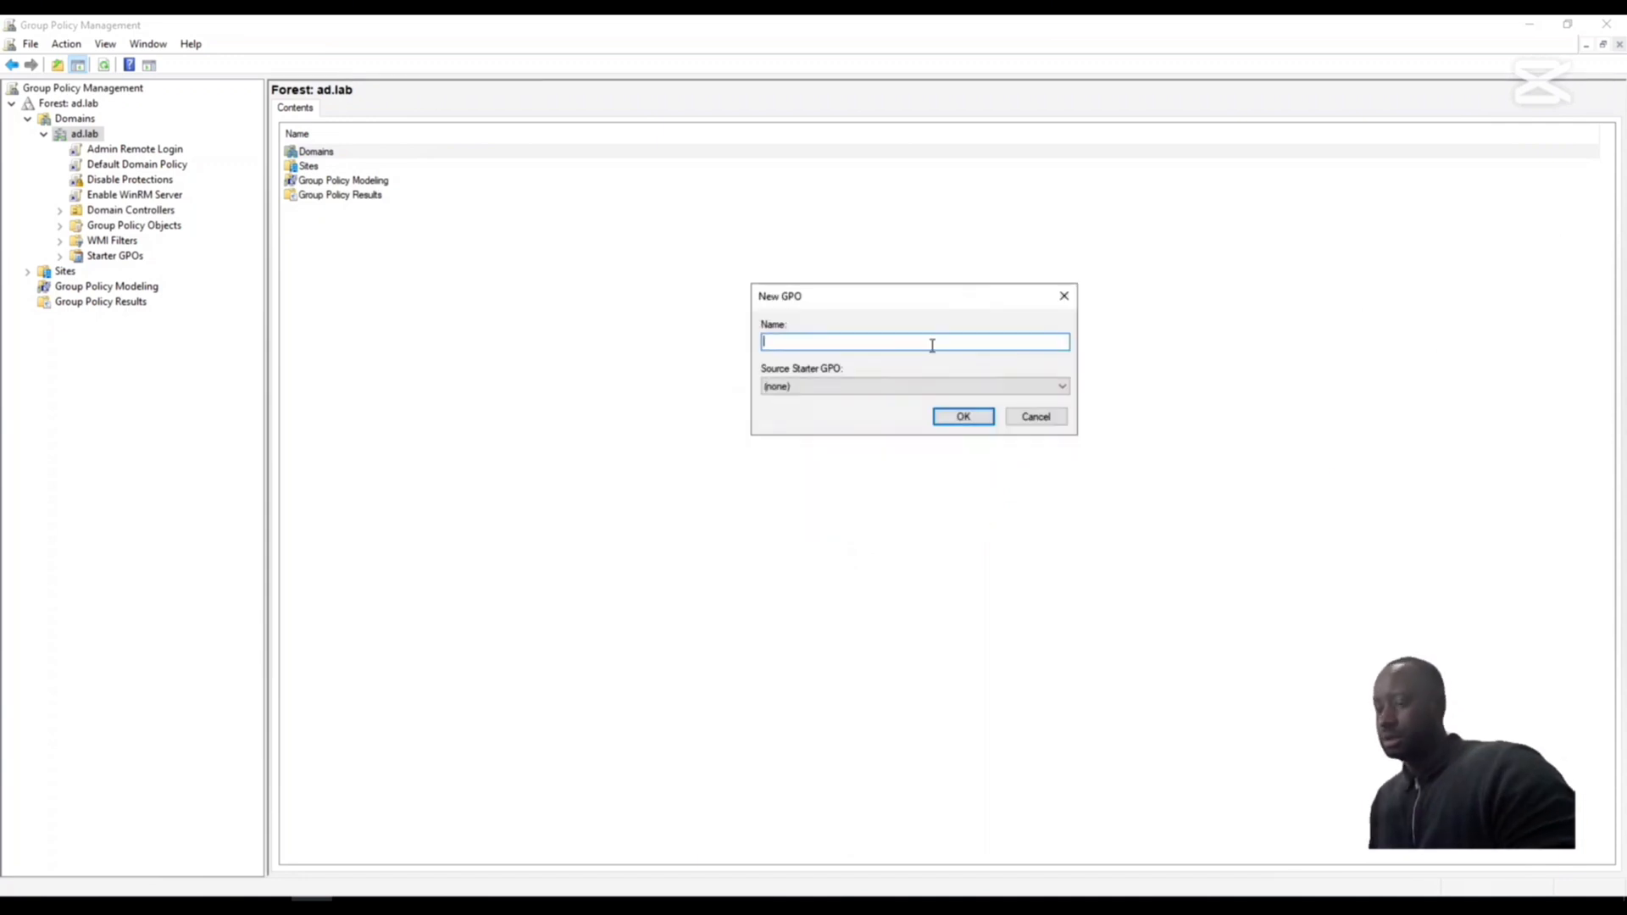
{"action": "type", "text": "Enabling RDP"}
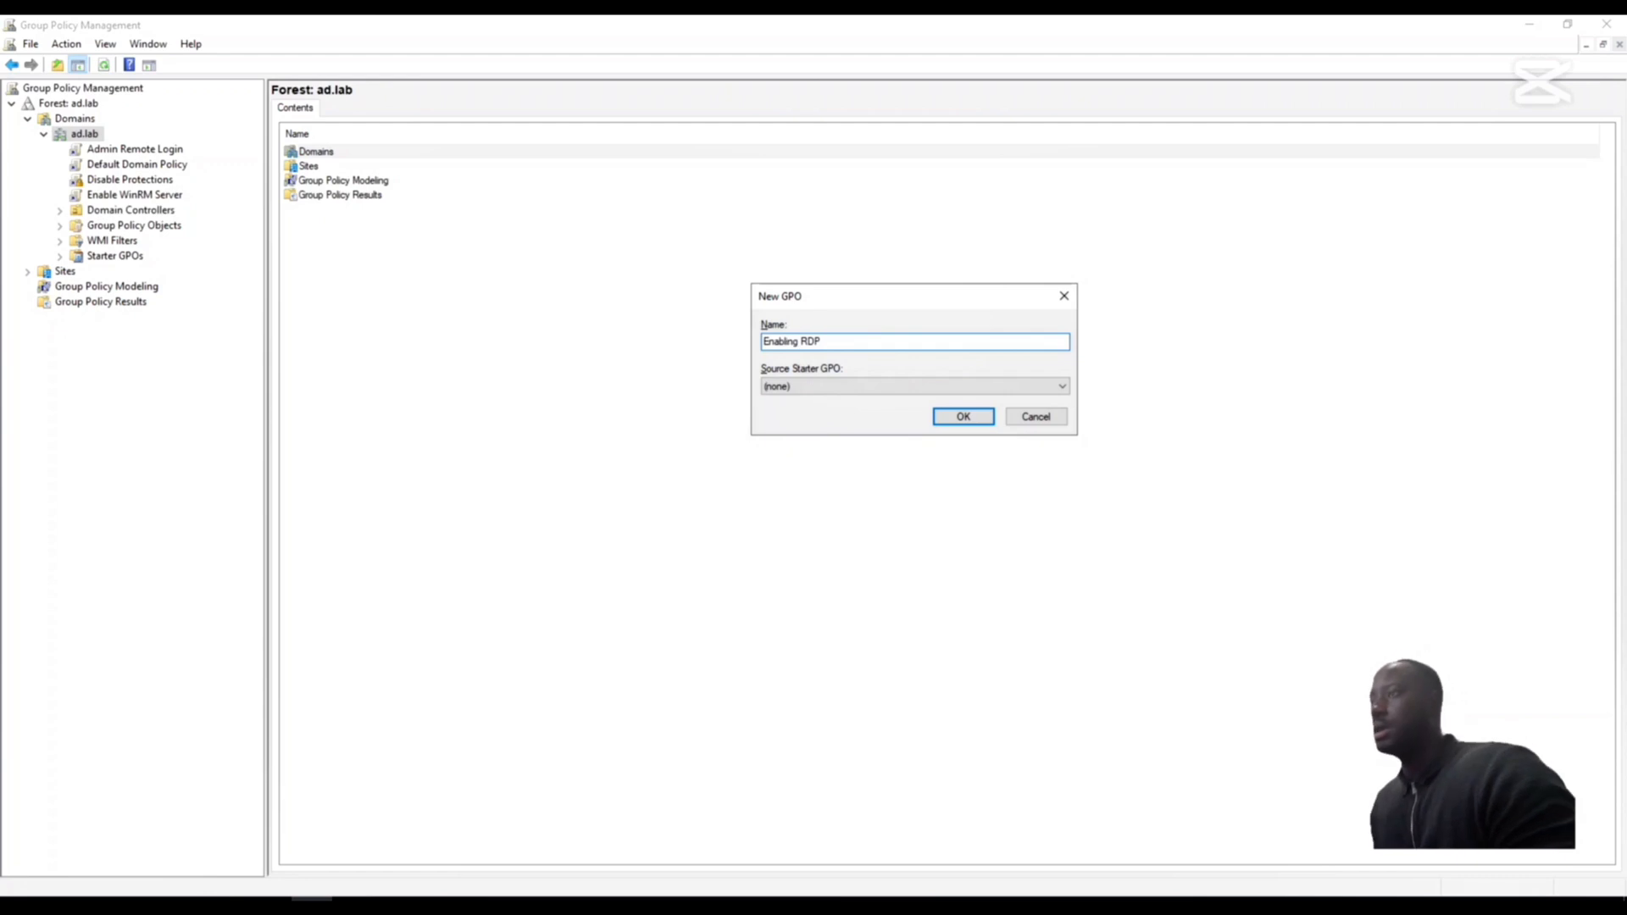
{"action": "left_click", "coordinate": [956, 418]}
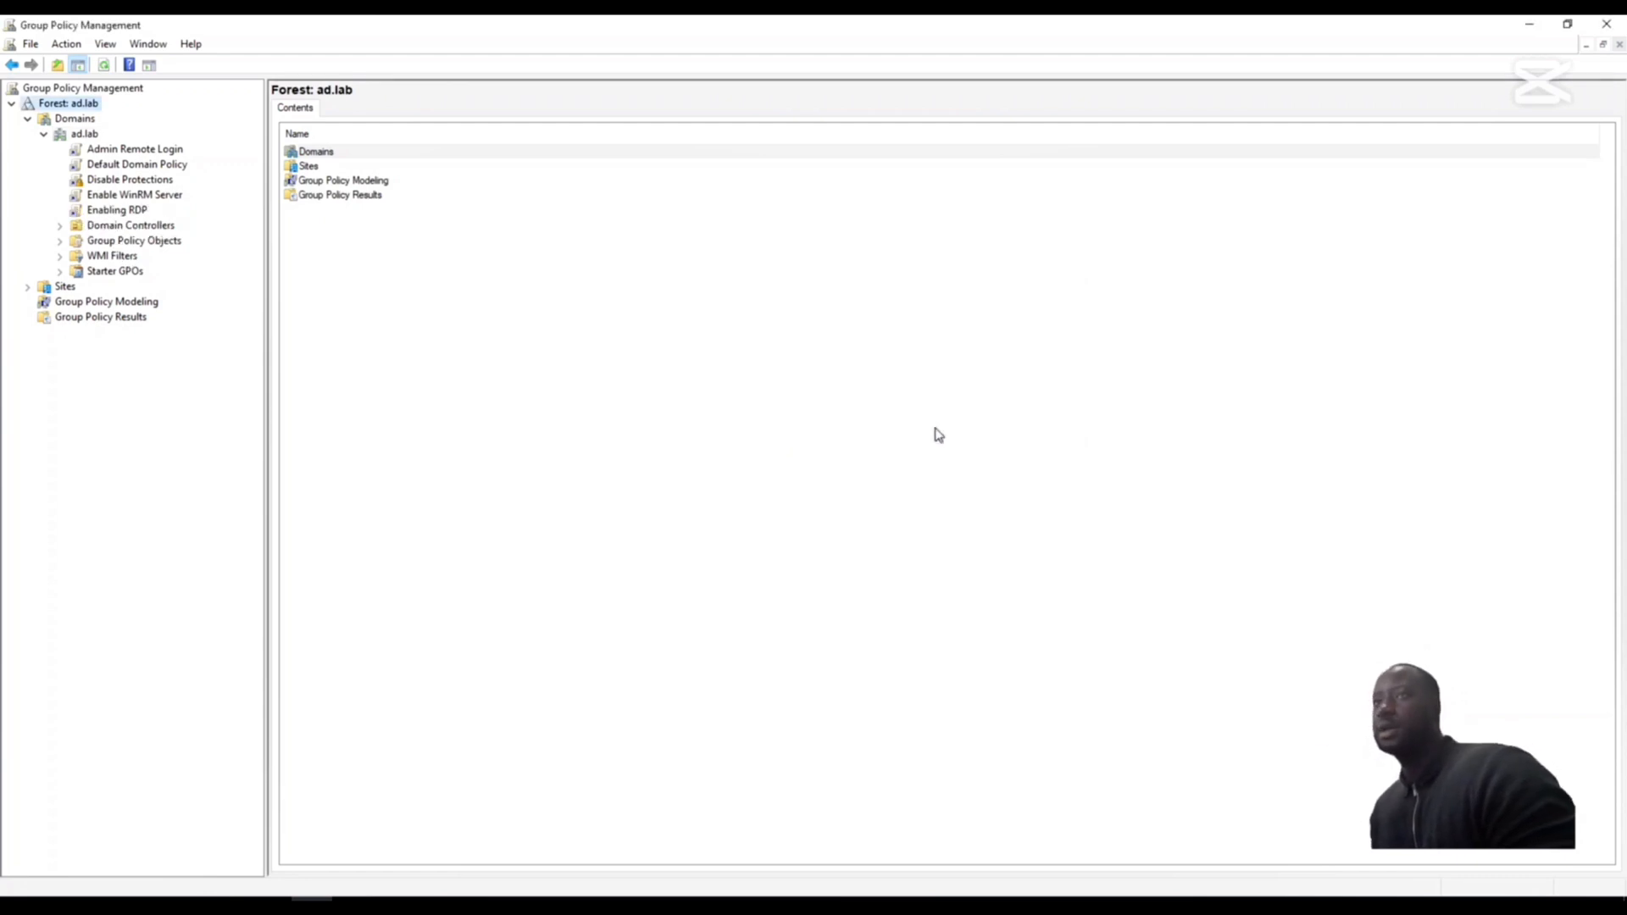
- Open the Enabling RDP policy for editing and expand Windows Components in the Administrative Templates under Computer Configuration Policies
{"action": "right_click", "coordinate": [108, 210]}
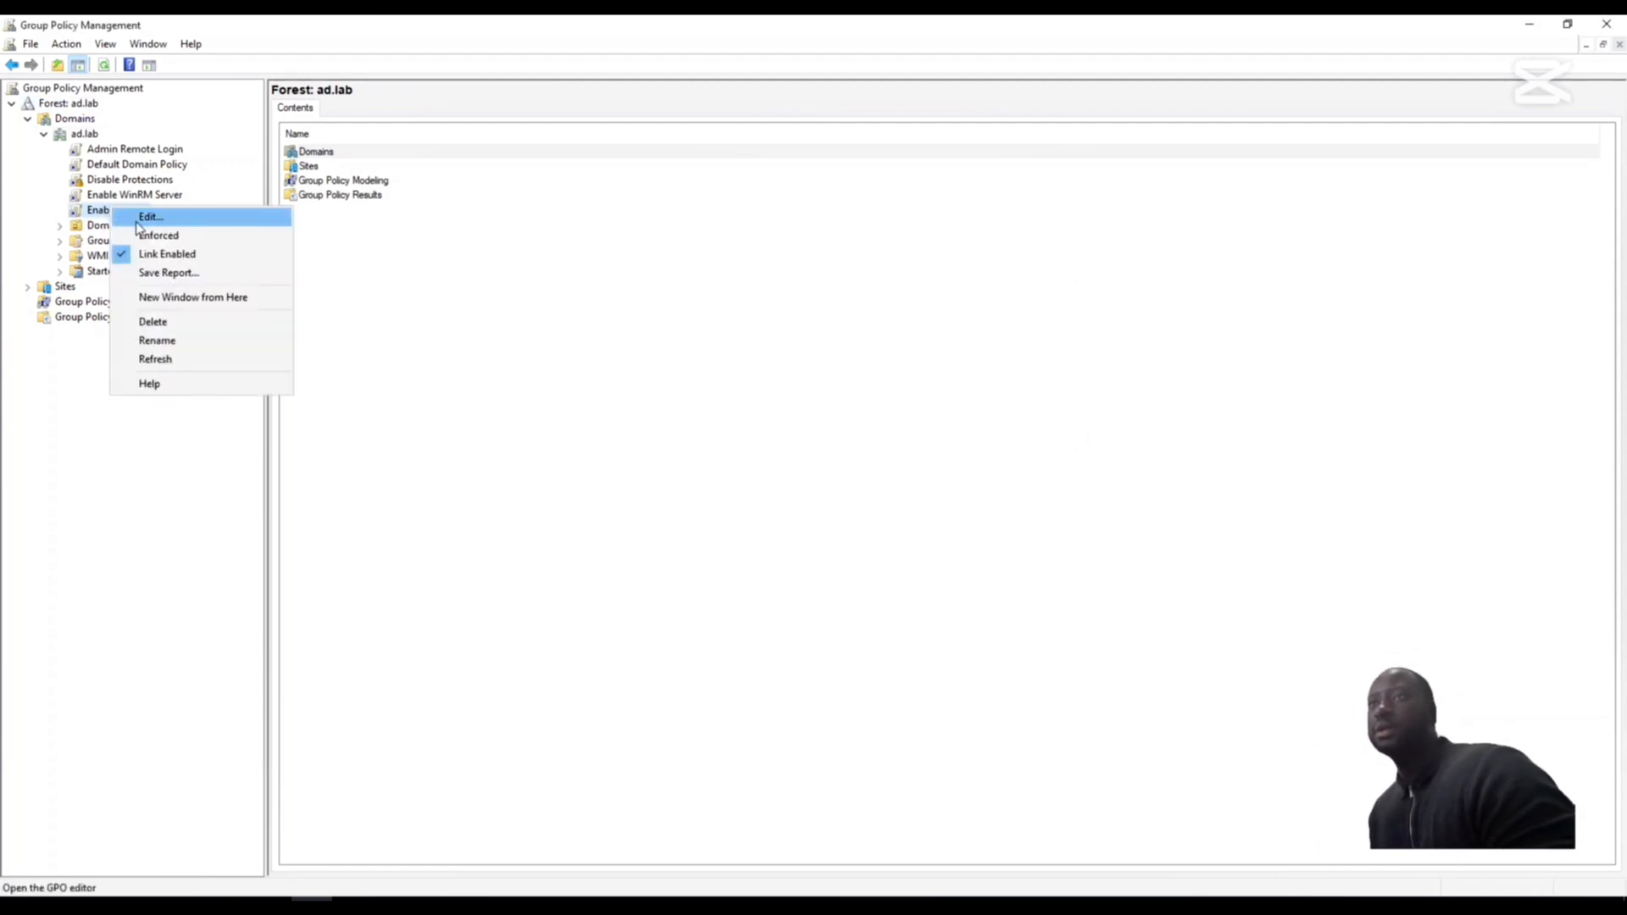
{"action": "left_click", "coordinate": [144, 217]}
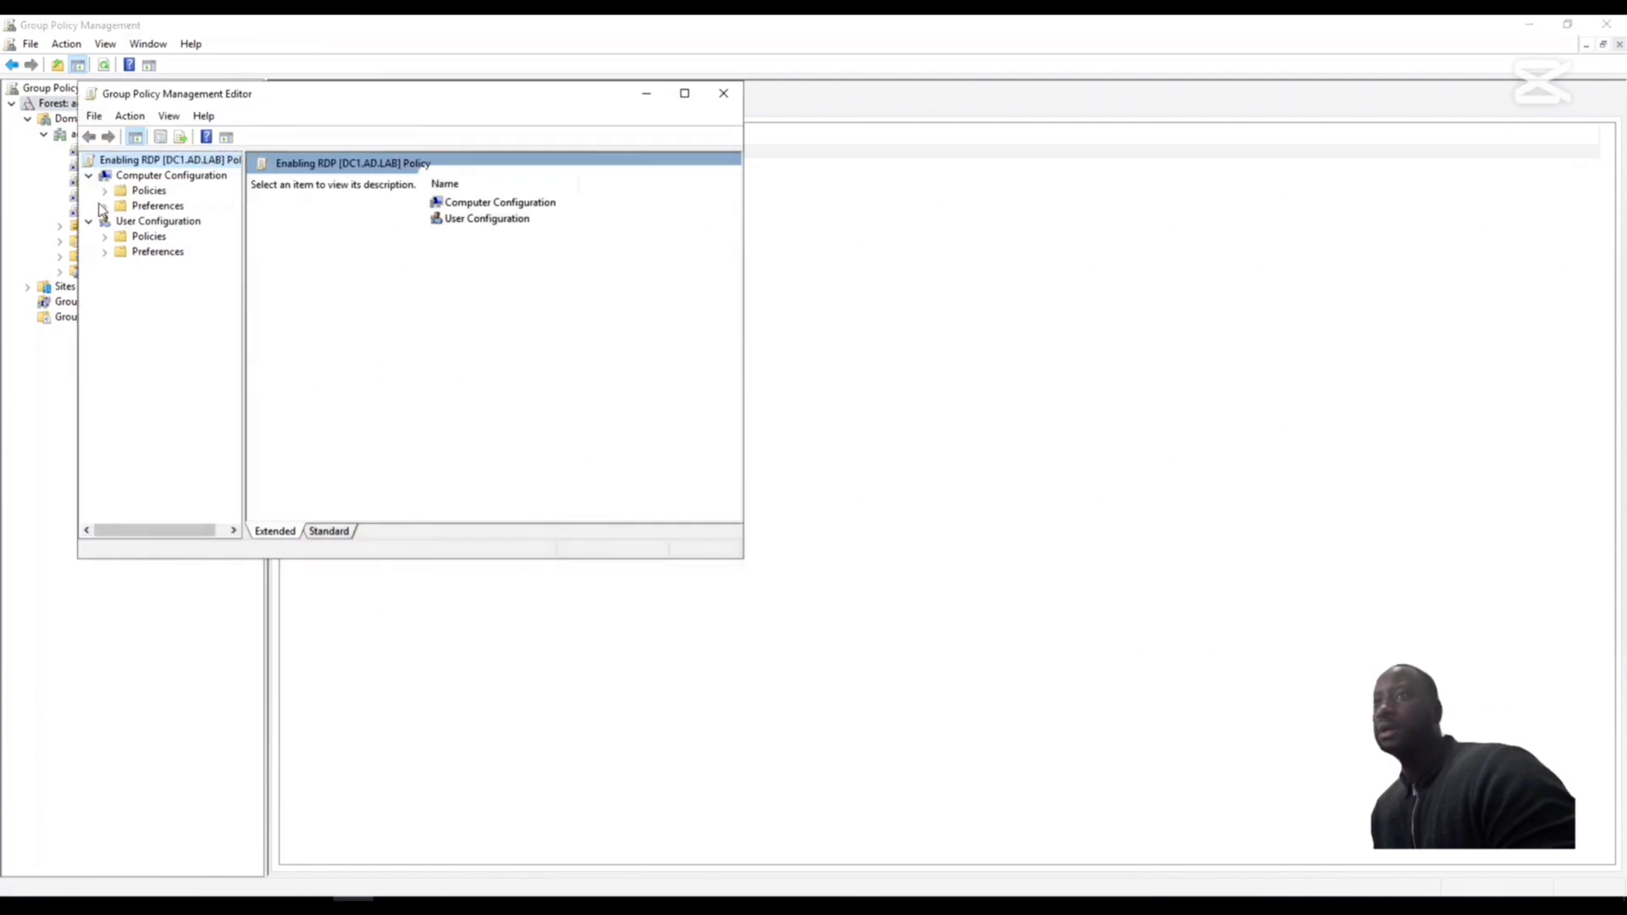
{"action": "left_click", "coordinate": [104, 191]}
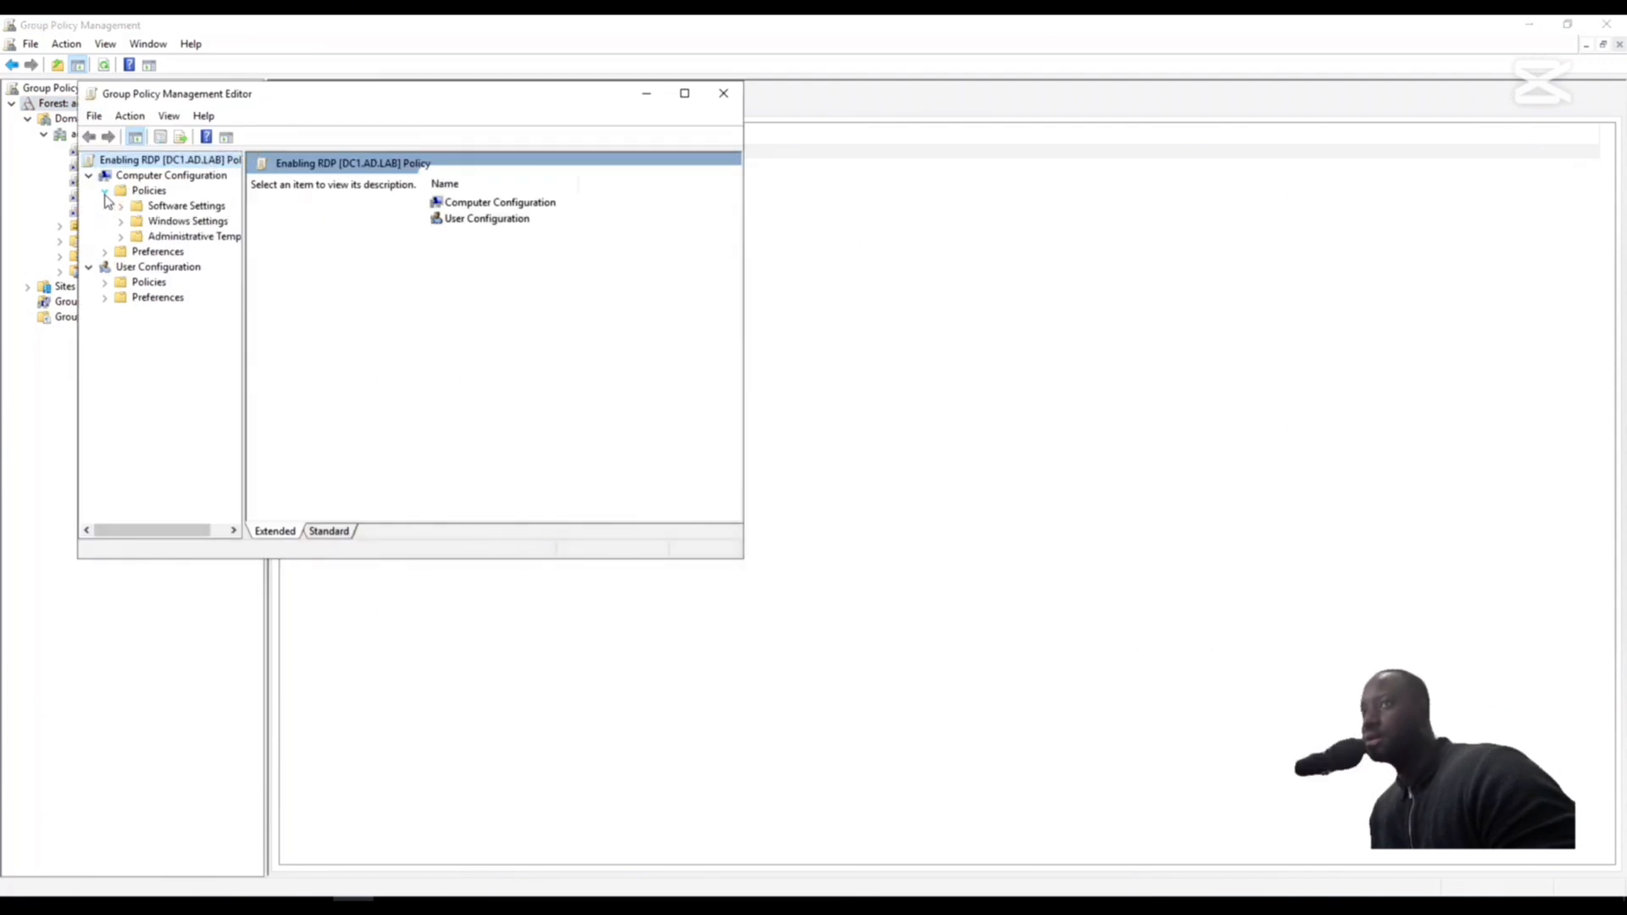
{"action": "left_click", "coordinate": [122, 238]}
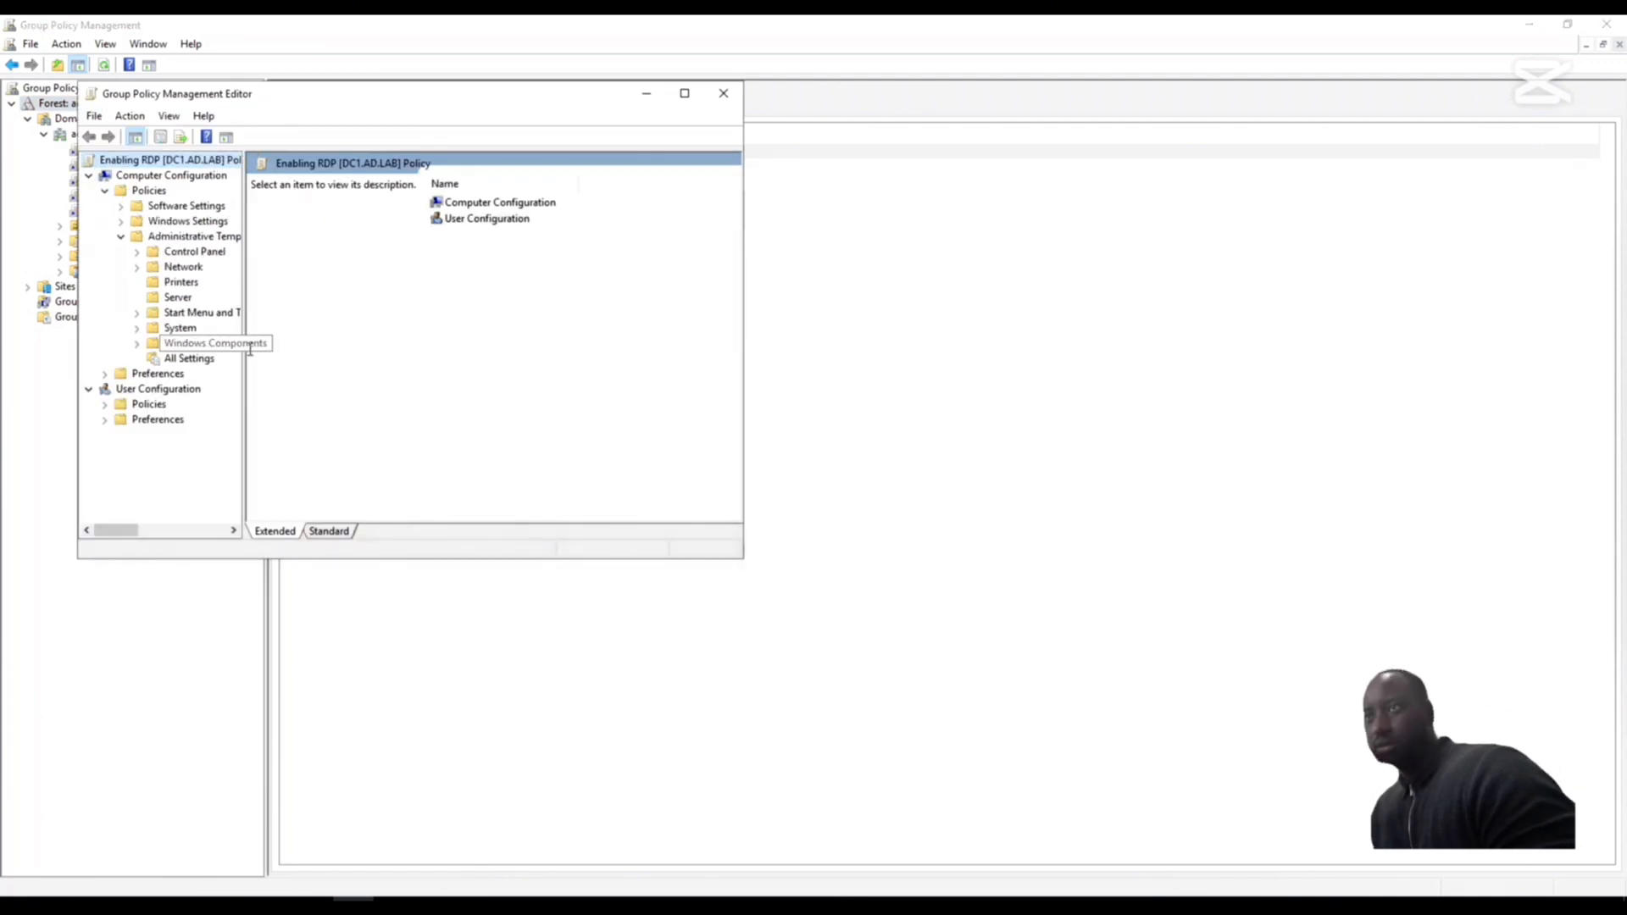
{"action": "left_click_drag", "start_coordinate": [300, 341], "coordinate": [341, 341]}
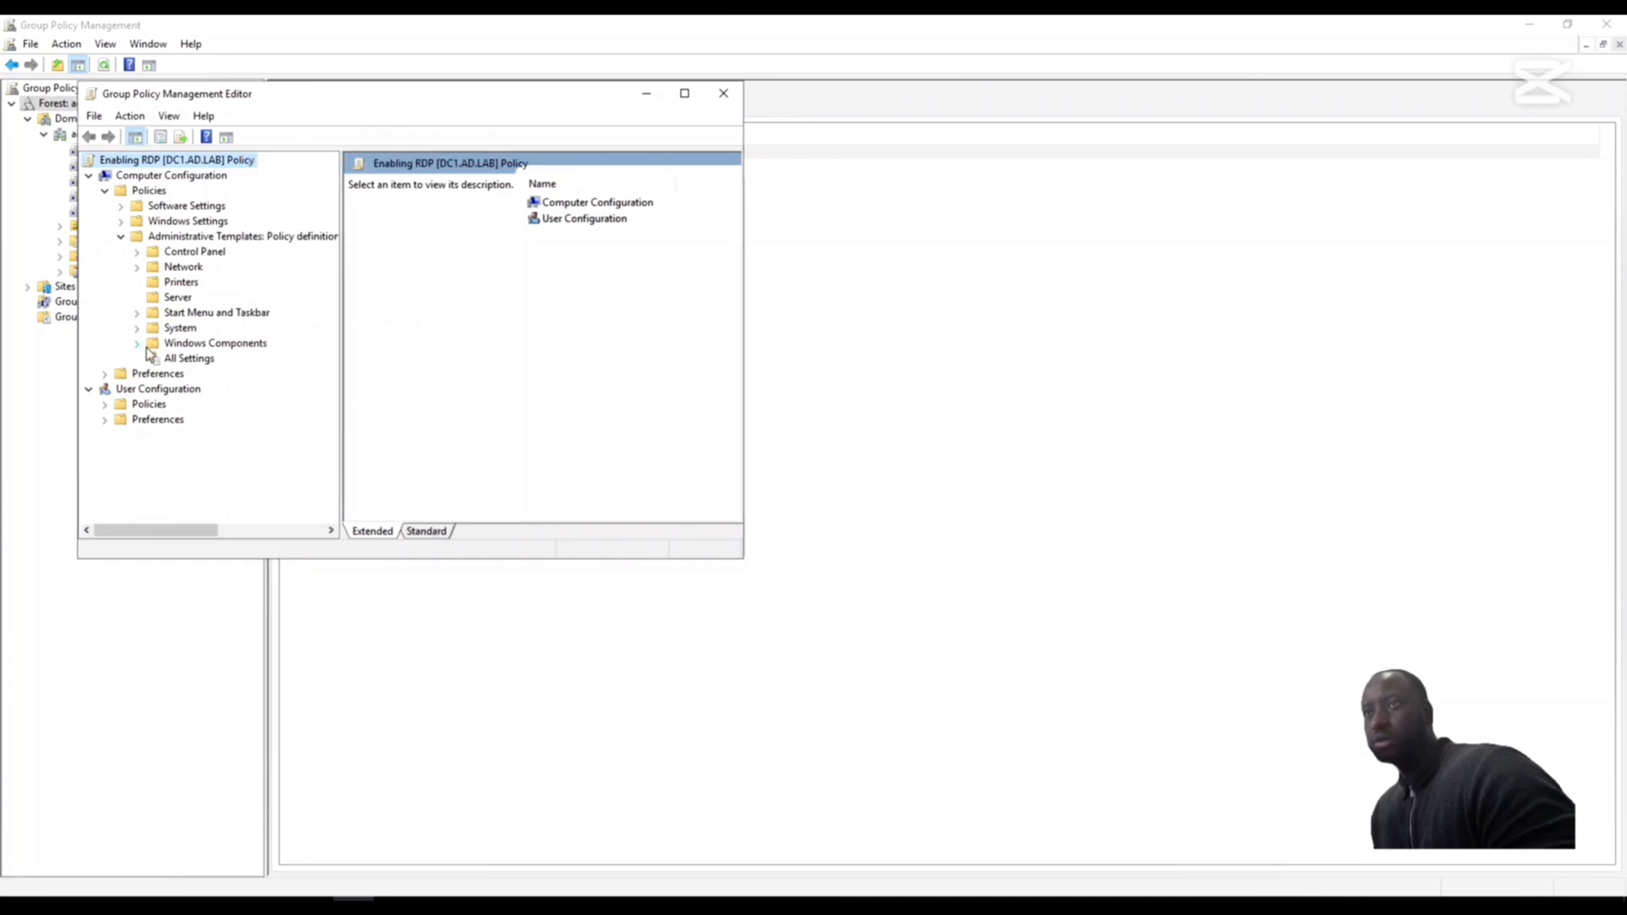
{"action": "left_click", "coordinate": [136, 343]}
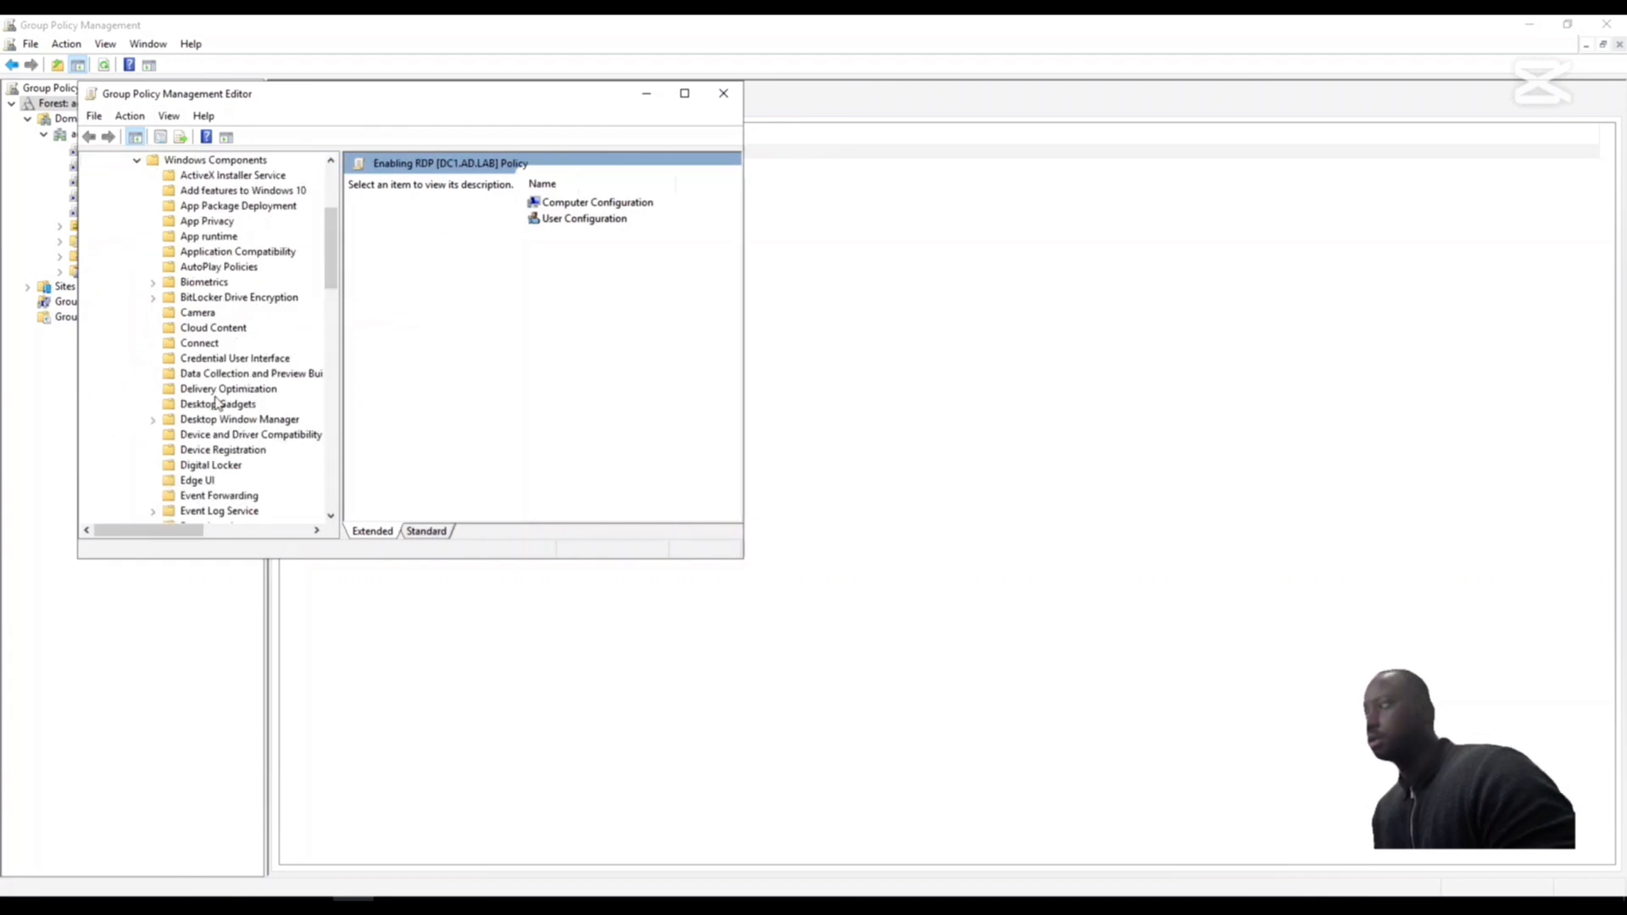
- Show the Connections settings of Remote Desktop Session Host under Remote Desktop Services, widening the editor to reveal the State column
{"action": "scroll", "coordinate": [216, 402], "scroll_direction": "down", "scroll_amount": 12}
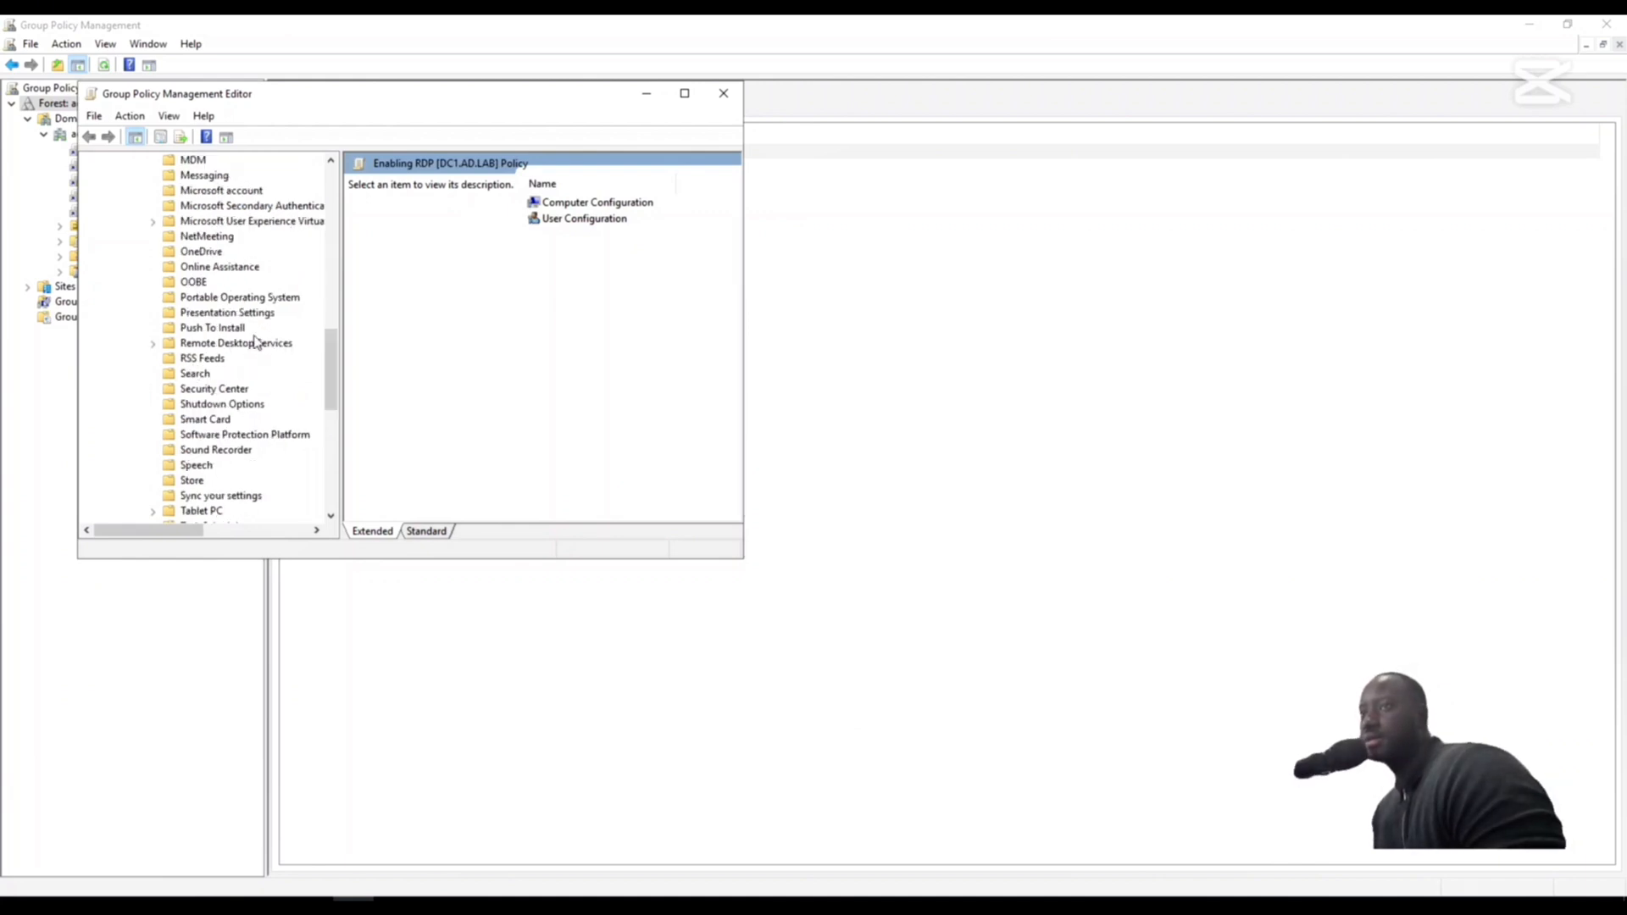
{"action": "left_click", "coordinate": [153, 344]}
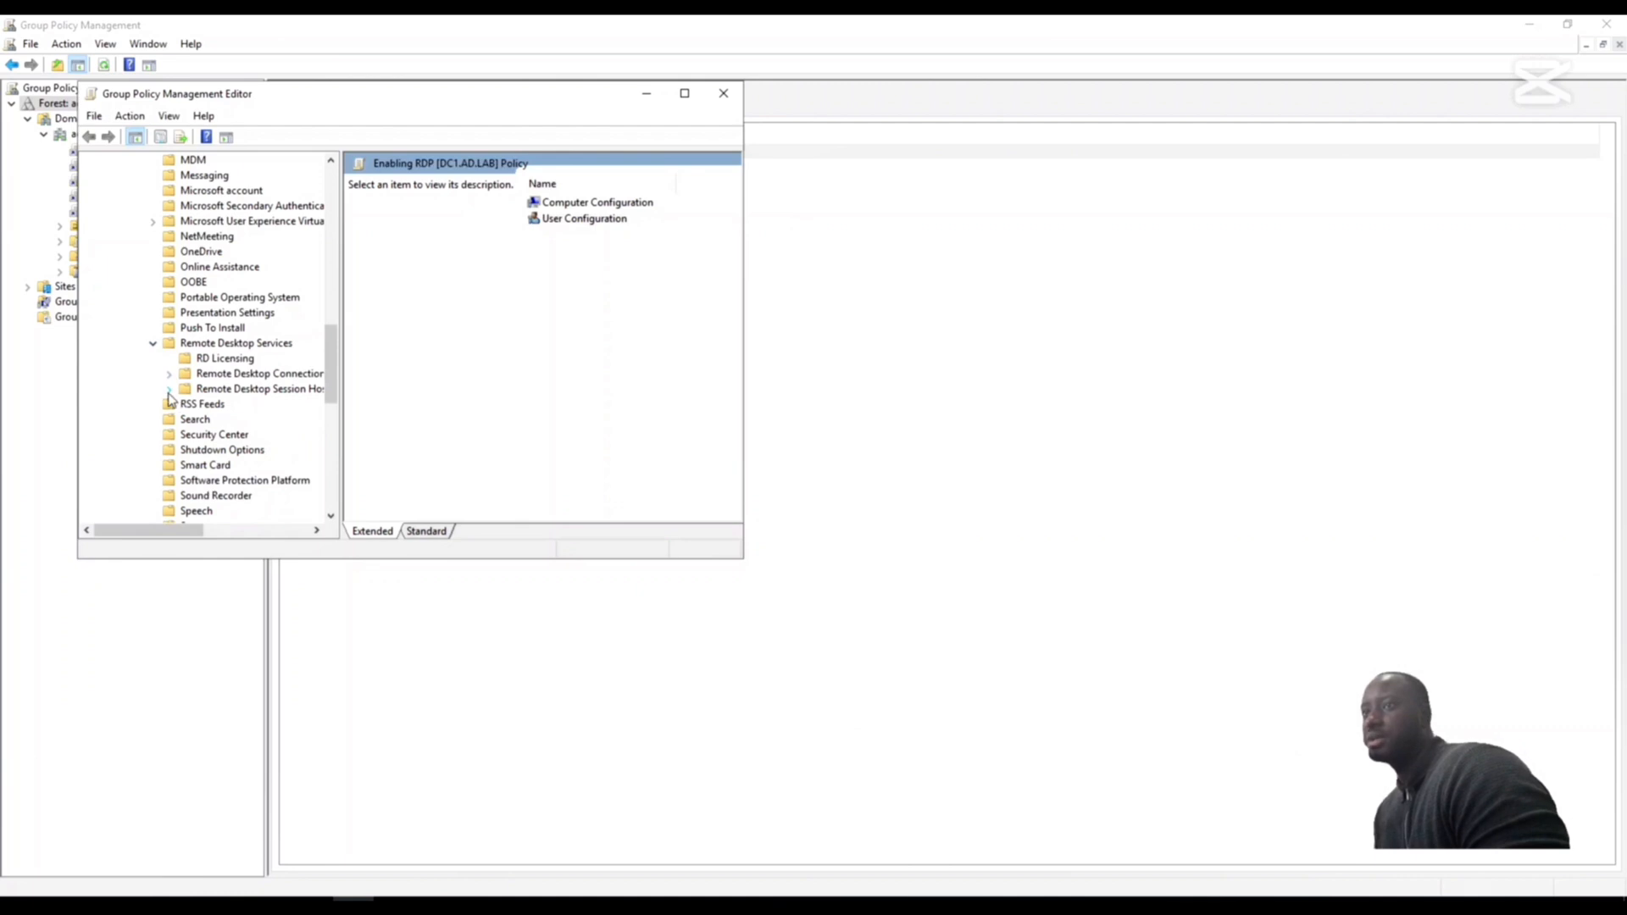
{"action": "left_click_drag", "start_coordinate": [347, 422], "coordinate": [380, 425]}
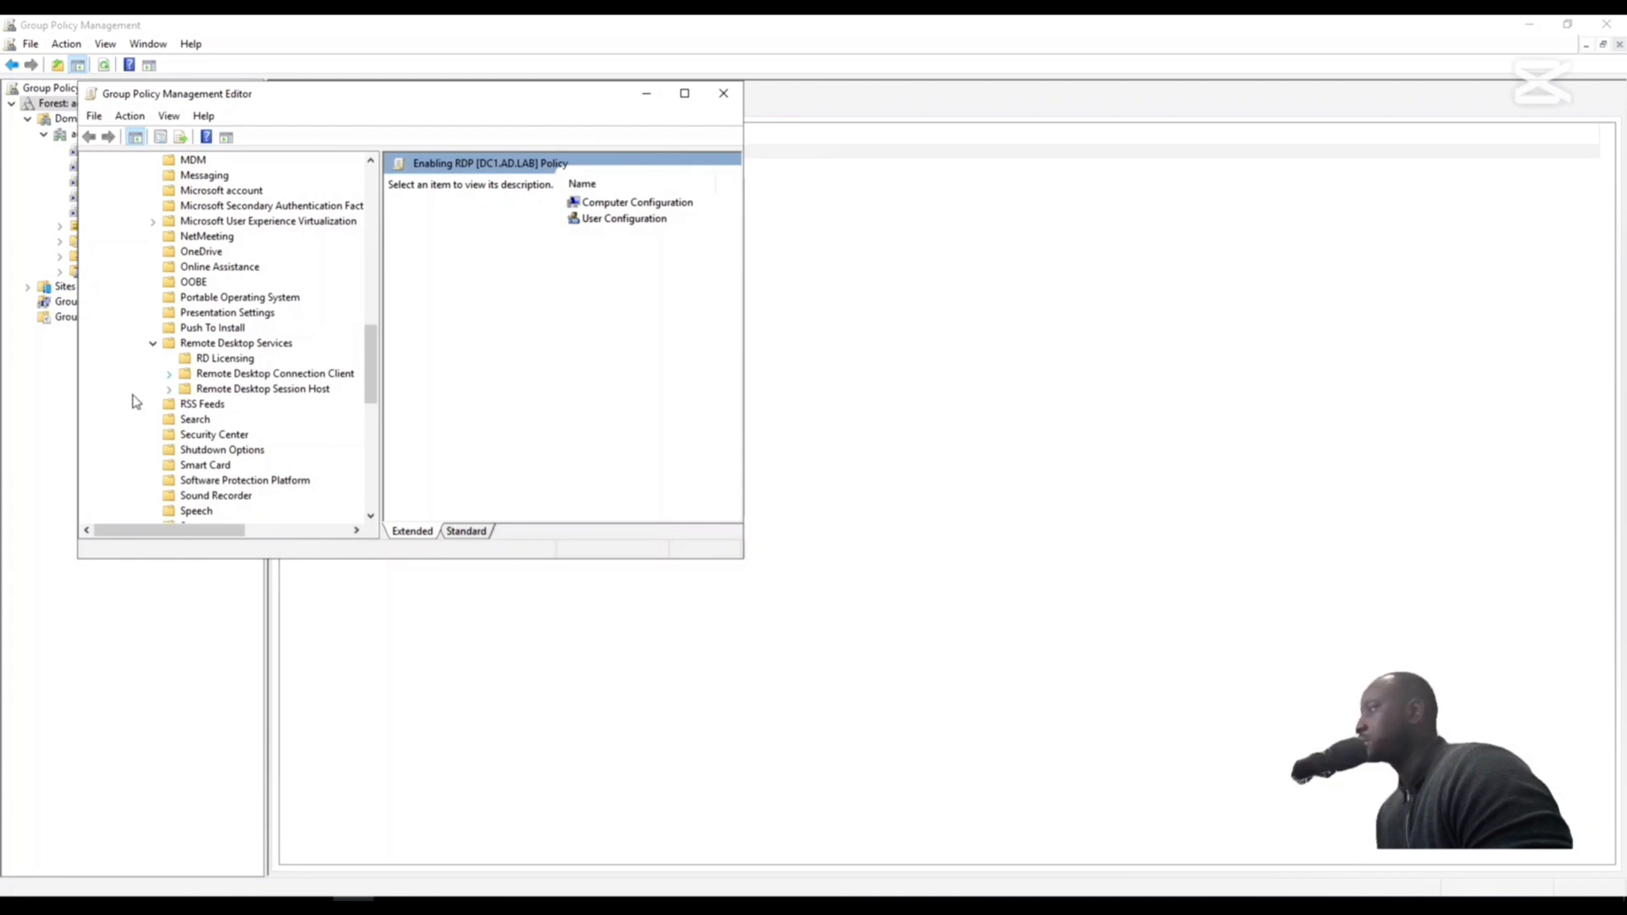
{"action": "left_click", "coordinate": [168, 390]}
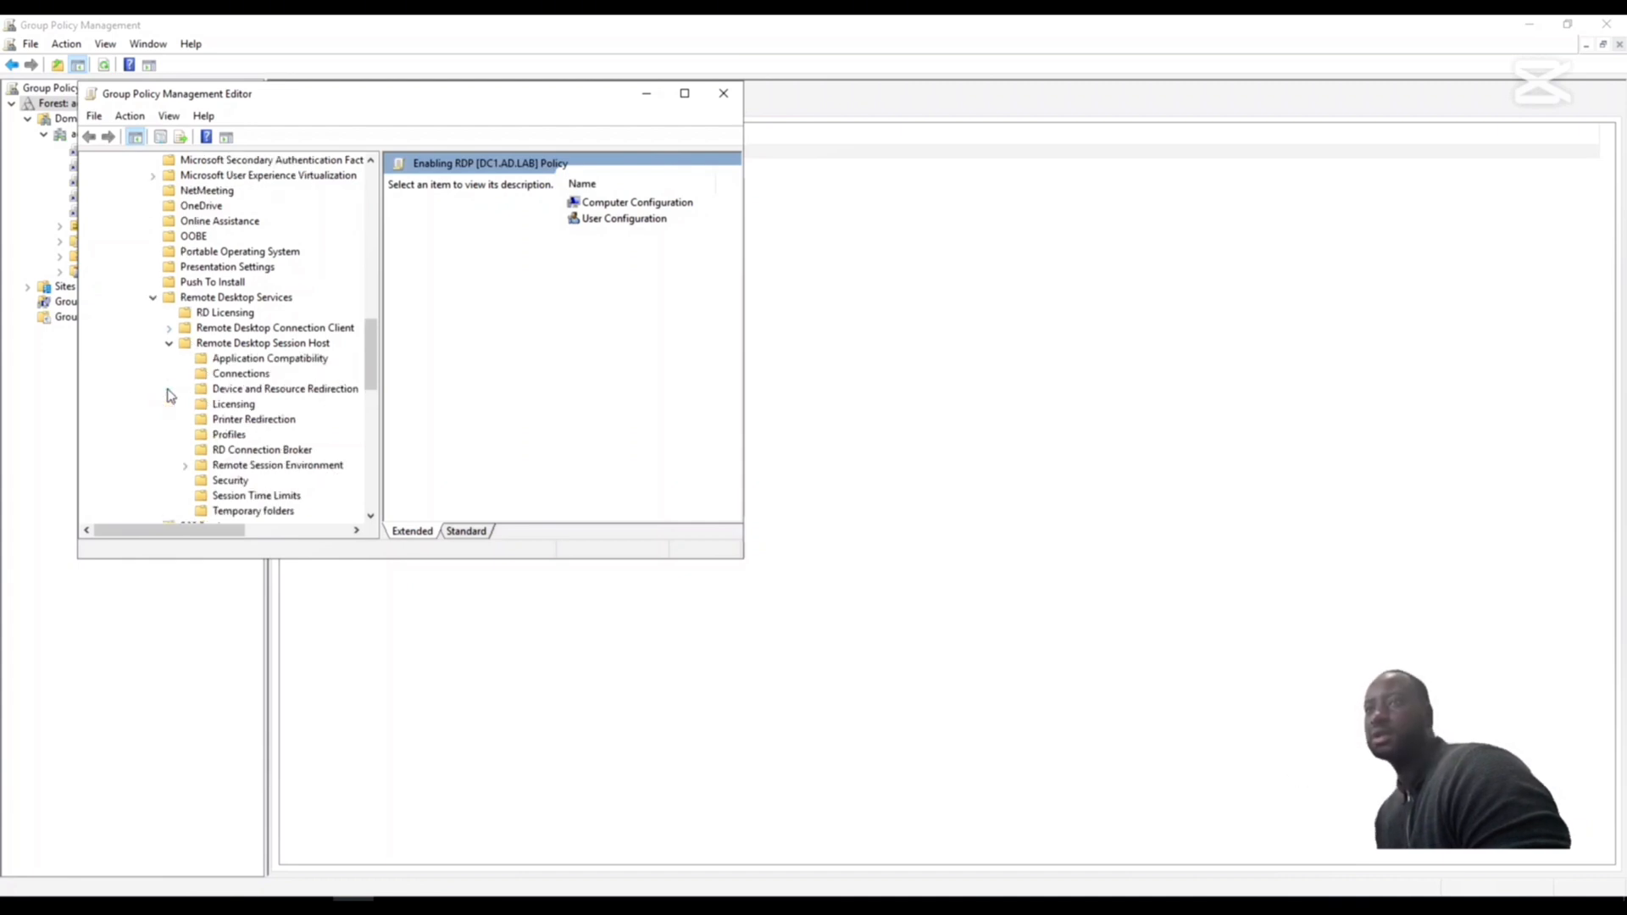
{"action": "scroll", "coordinate": [262, 470], "scroll_direction": "up", "scroll_amount": 3}
{"action": "scroll", "coordinate": [264, 469], "scroll_direction": "down", "scroll_amount": 4}
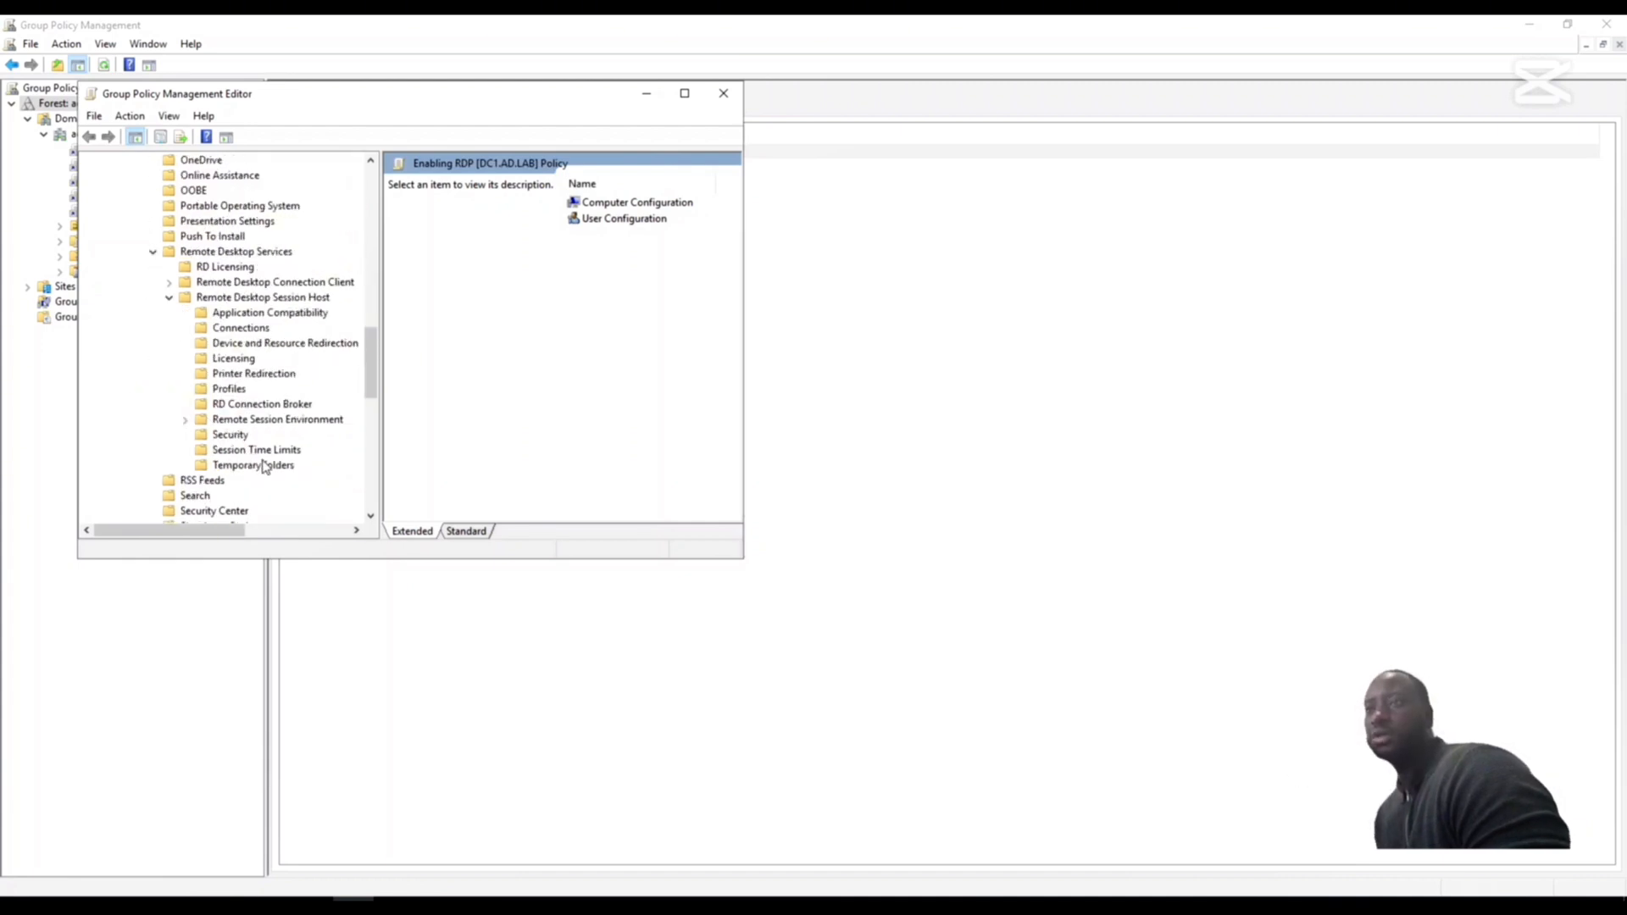
{"action": "left_click", "coordinate": [240, 328]}
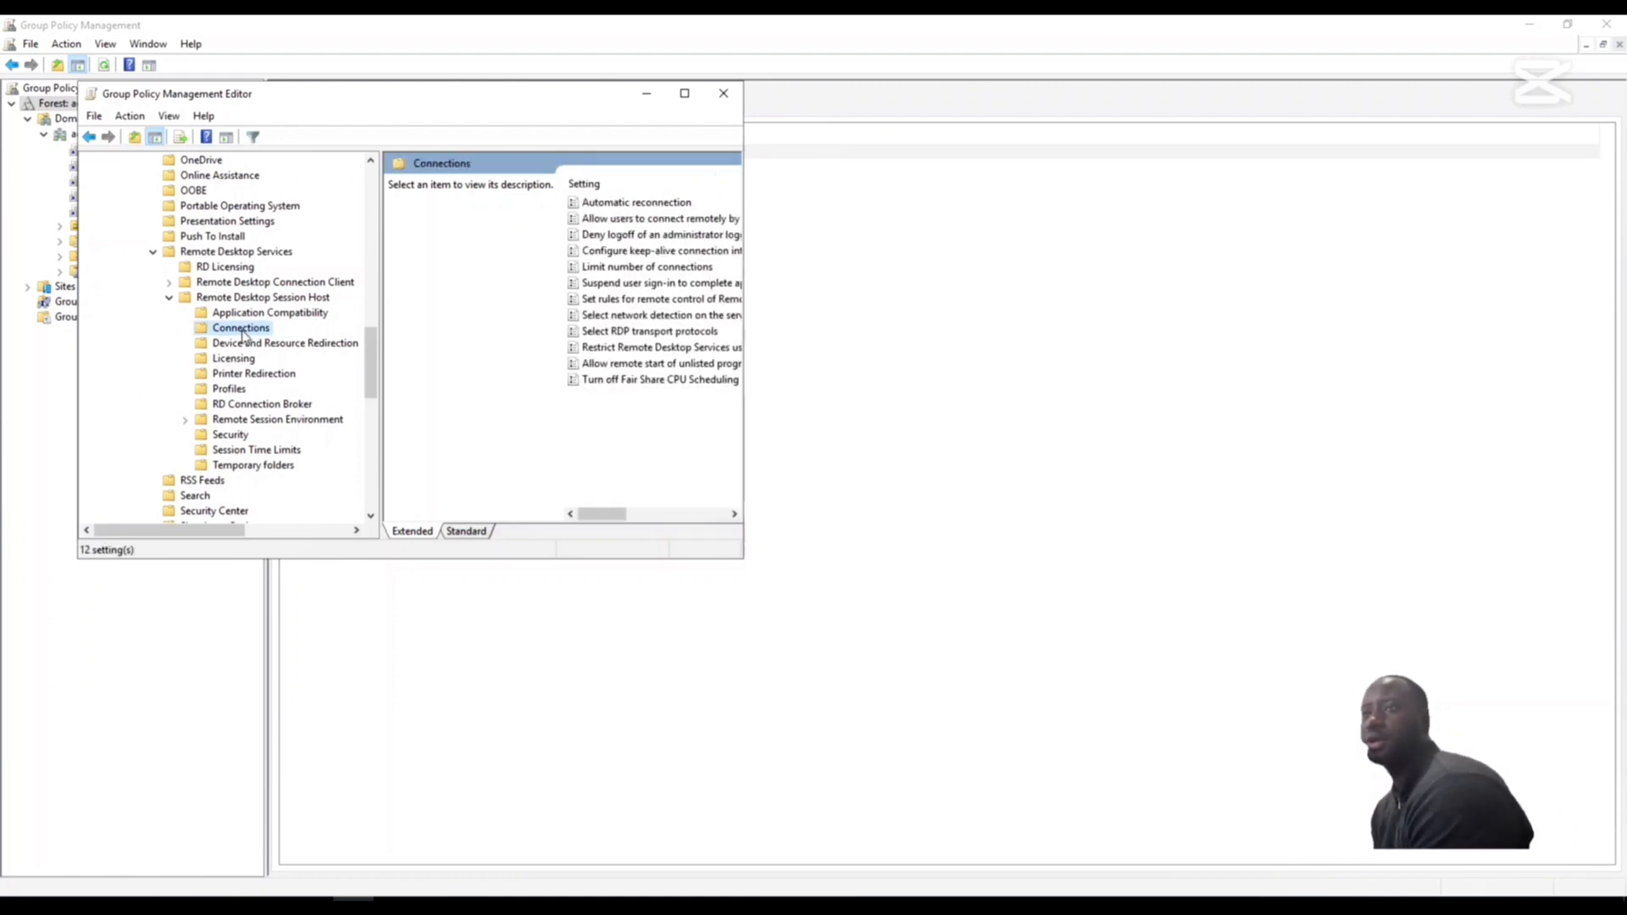
{"action": "left_click_drag", "start_coordinate": [747, 246], "coordinate": [943, 247]}
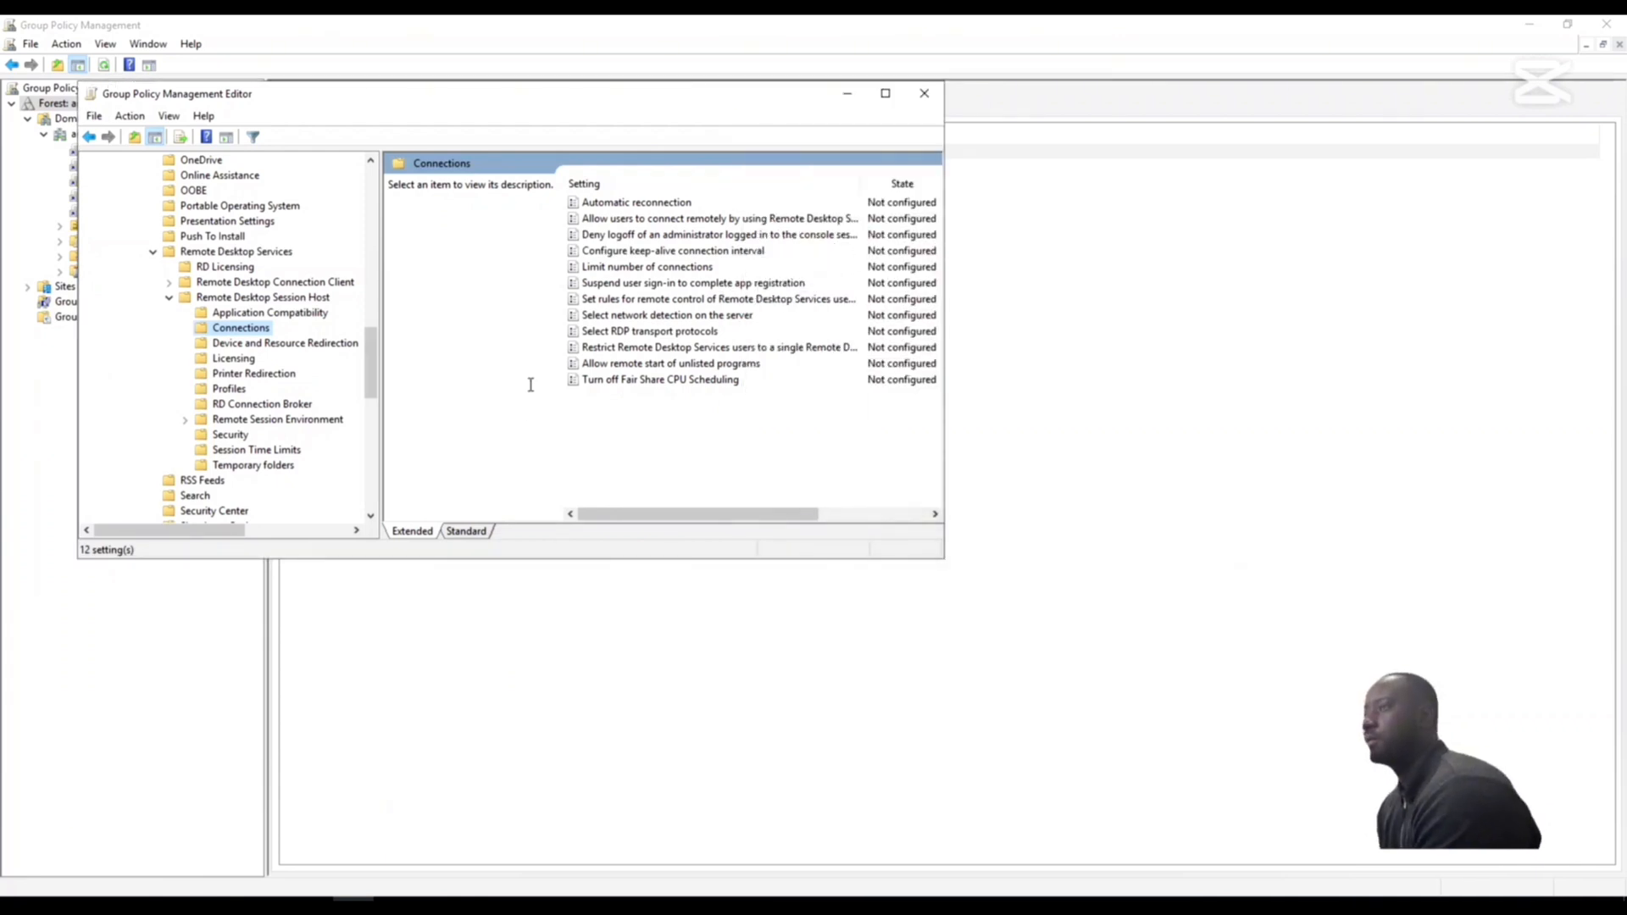
- Enable the setting Allow users to connect remotely by using Remote Desktop Services, then apply and save it
{"action": "left_click", "coordinate": [726, 221]}
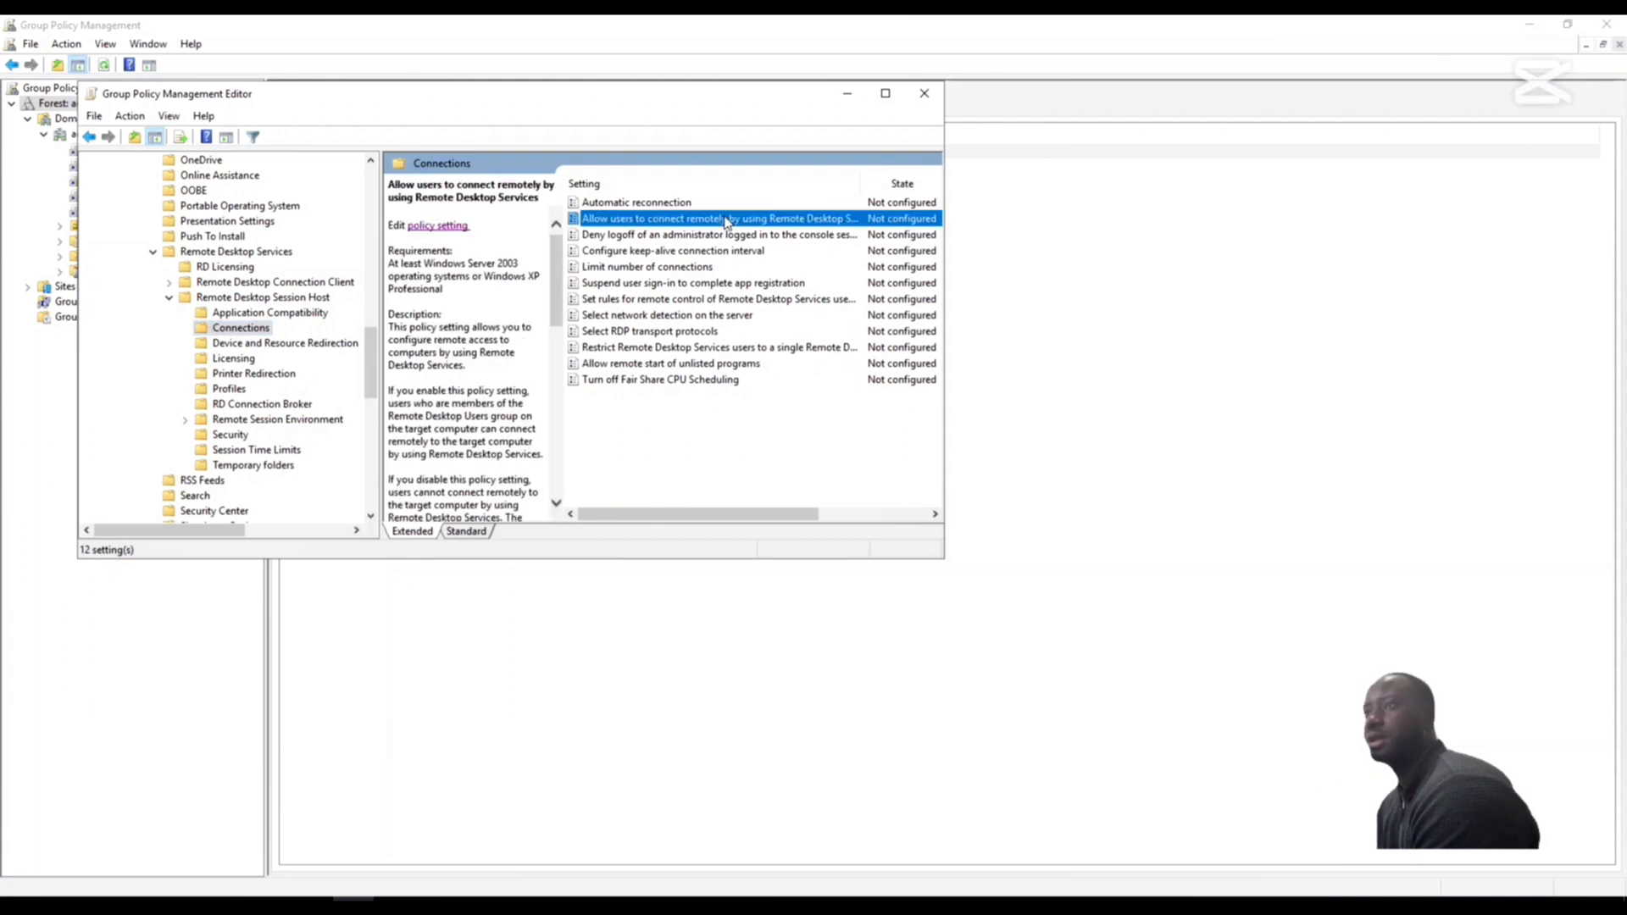
{"action": "left_click", "coordinate": [439, 227]}
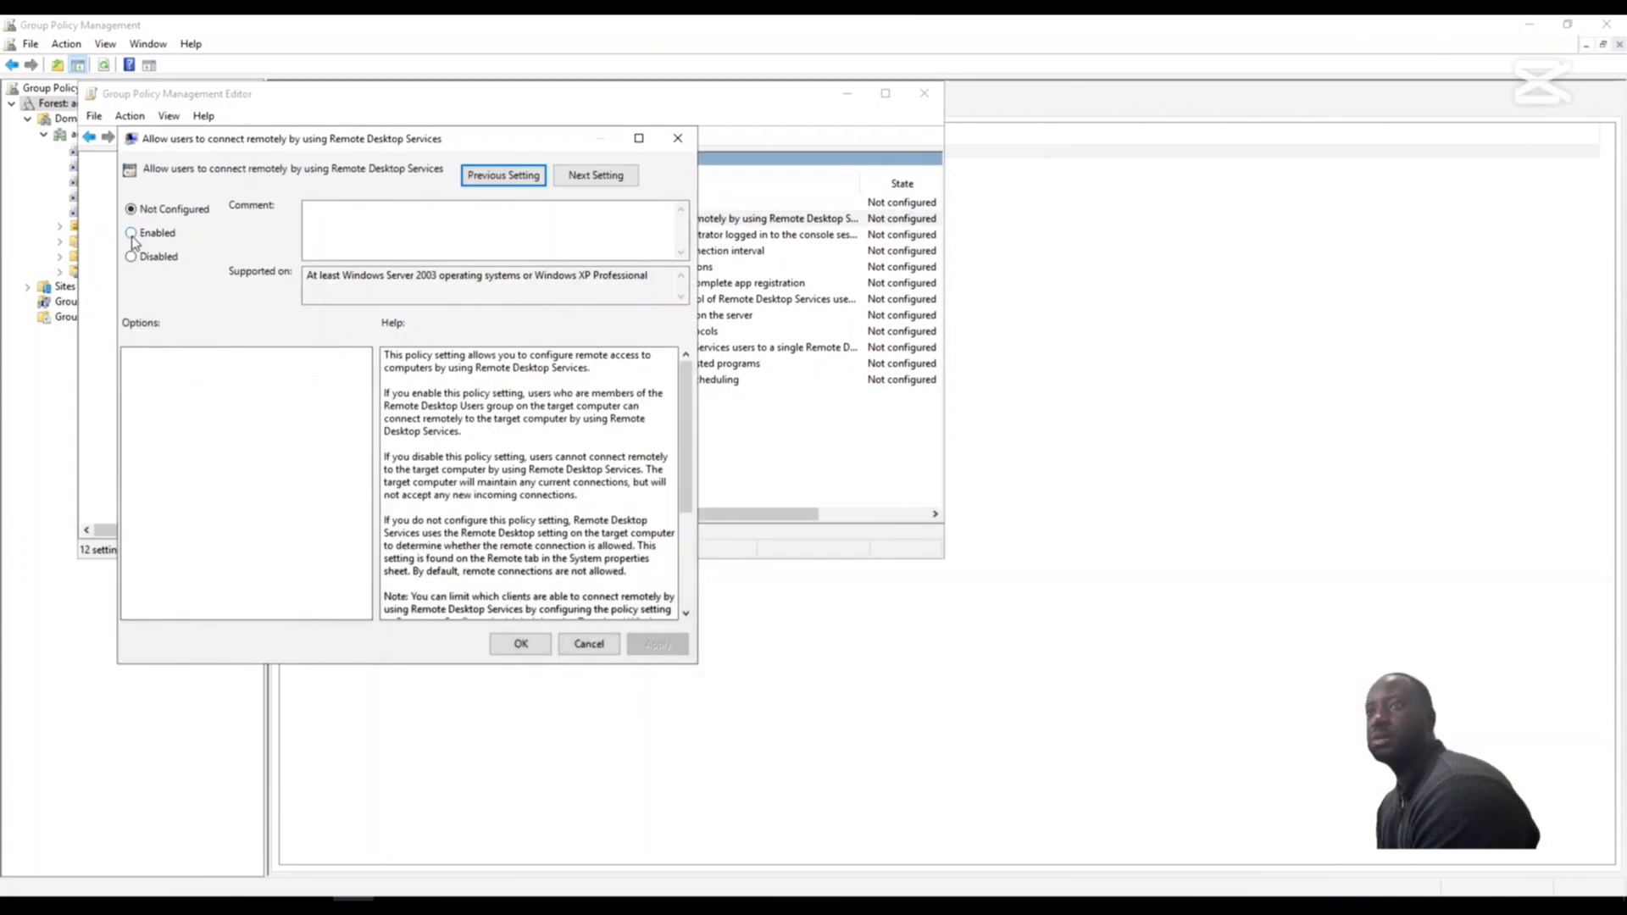
{"action": "left_click", "coordinate": [132, 234]}
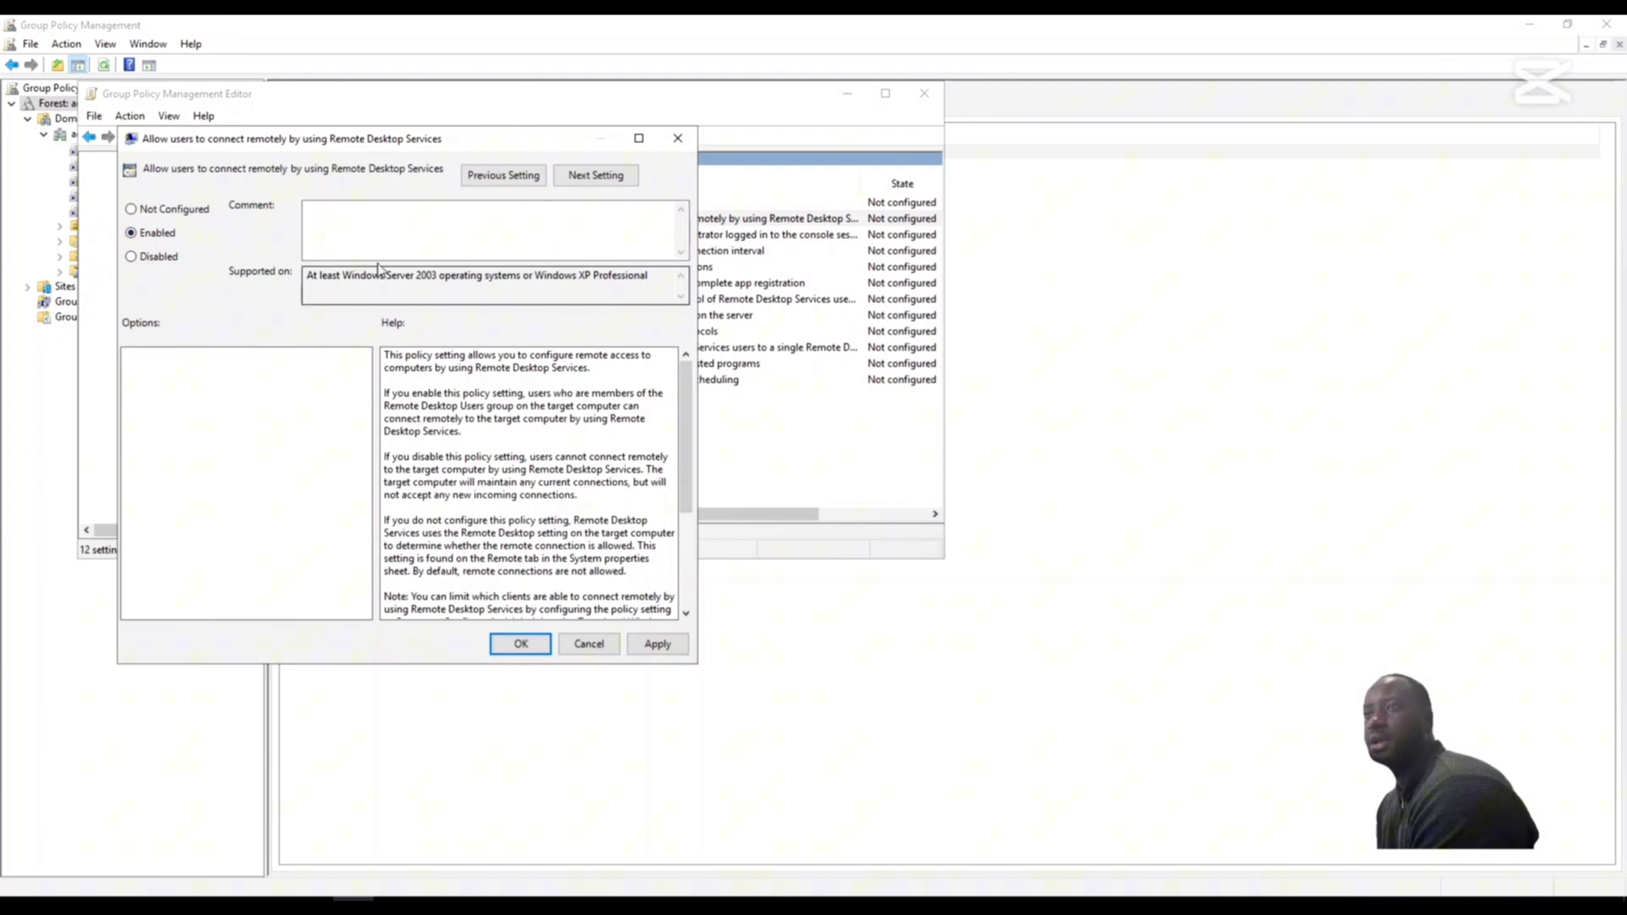
{"action": "left_click", "coordinate": [665, 648]}
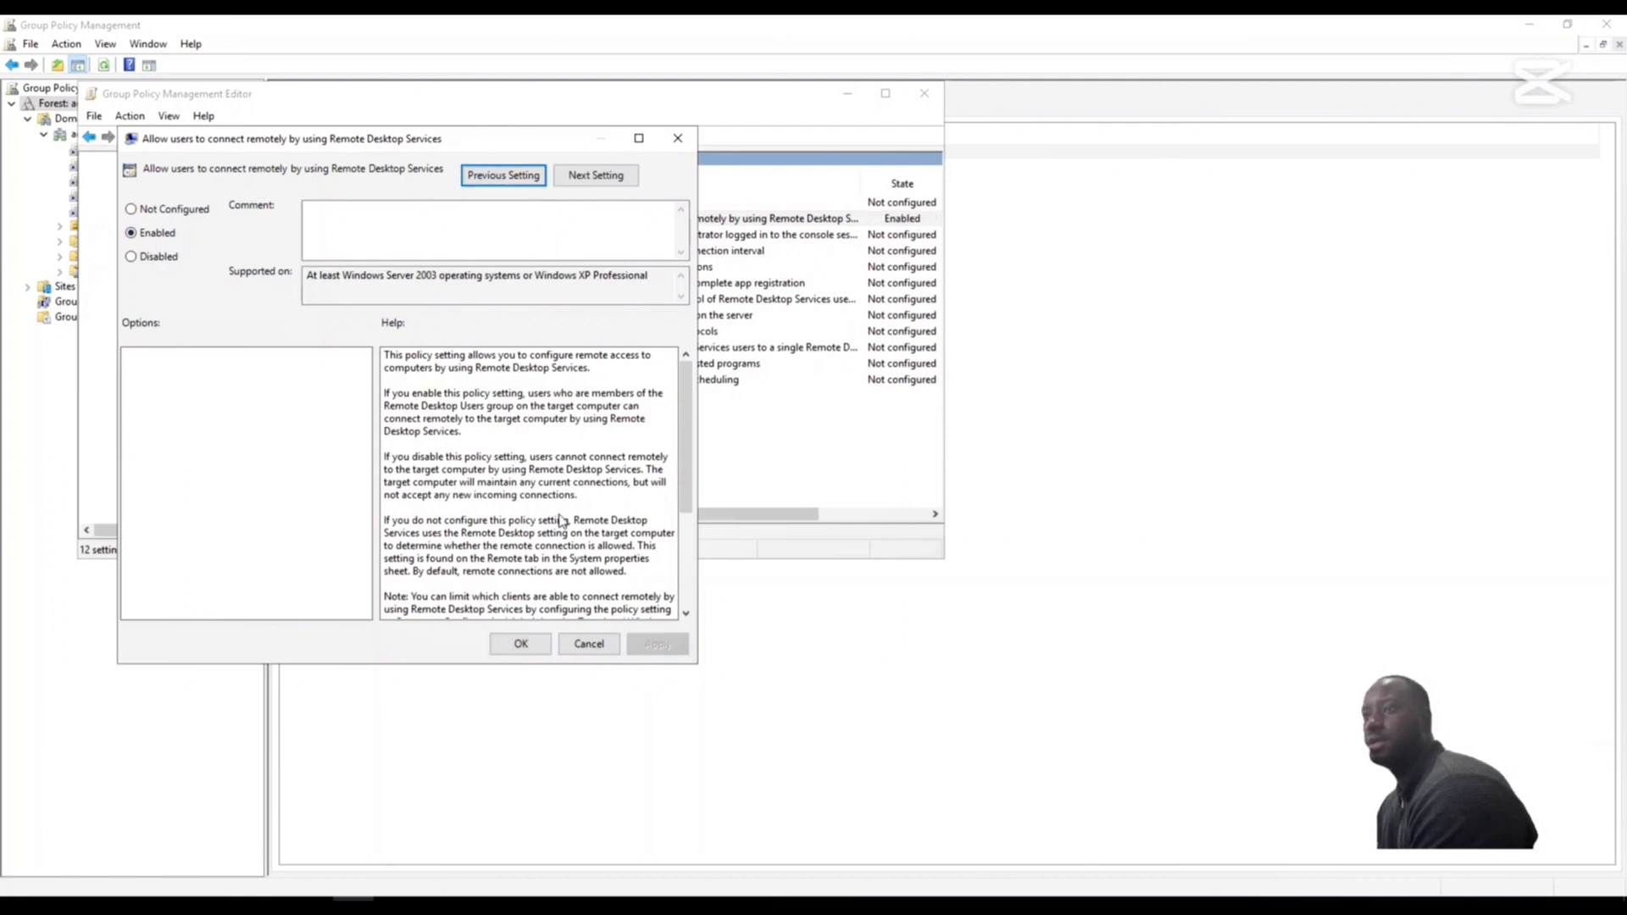
{"action": "left_click", "coordinate": [521, 645]}
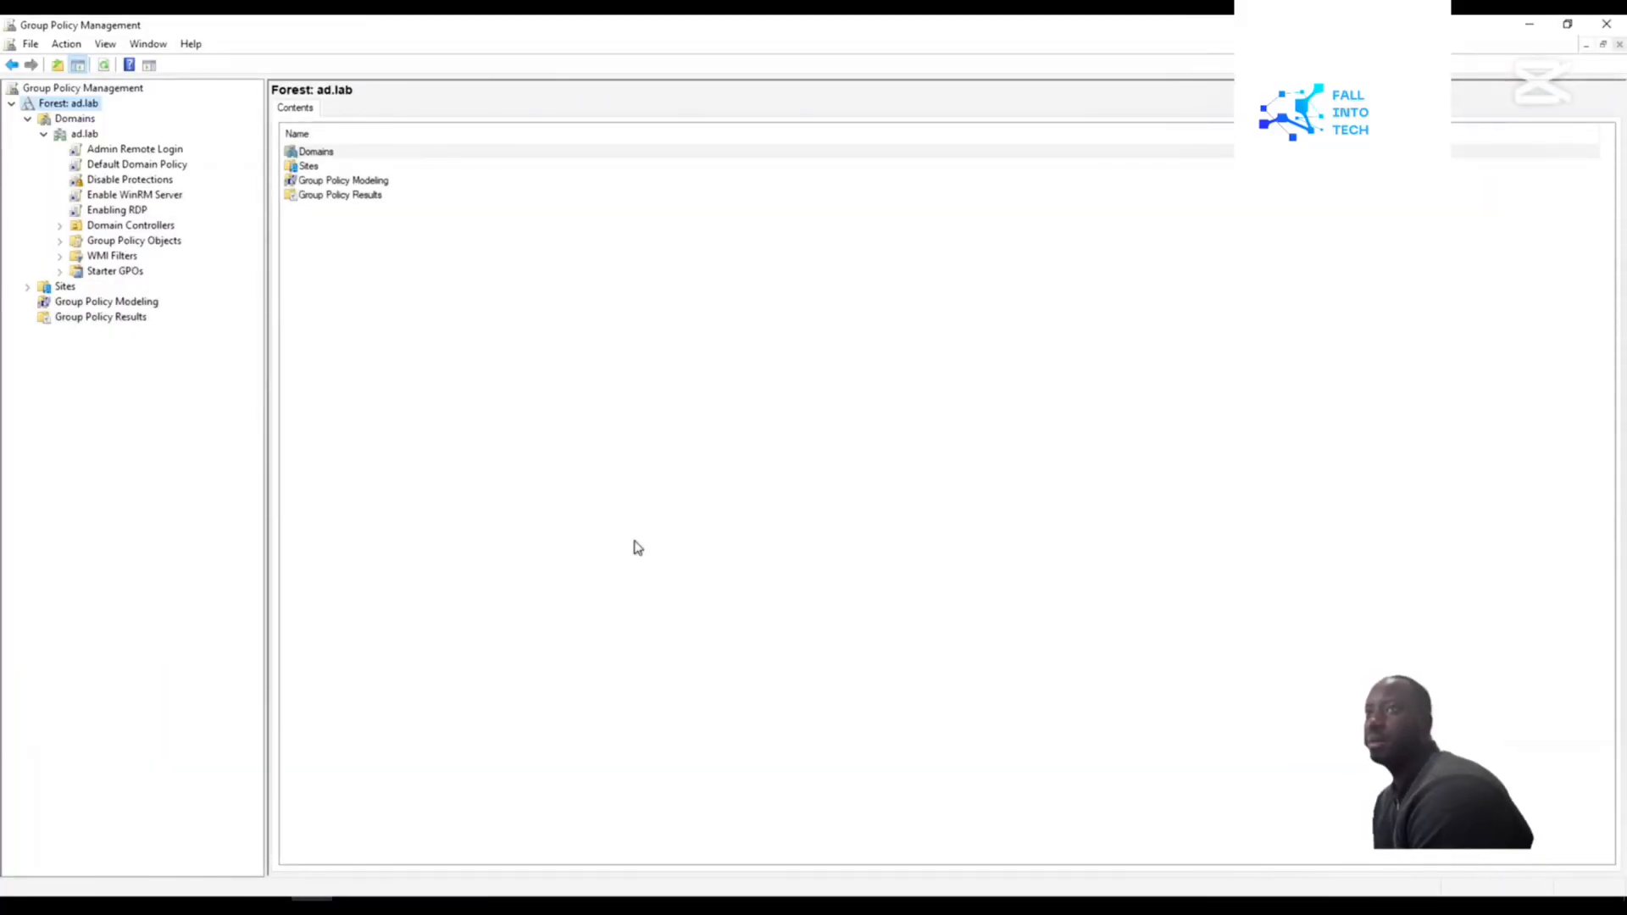
- Create a new GPO named Enabling RPC and link it to the ad.lab domain
{"action": "right_click", "coordinate": [57, 136]}
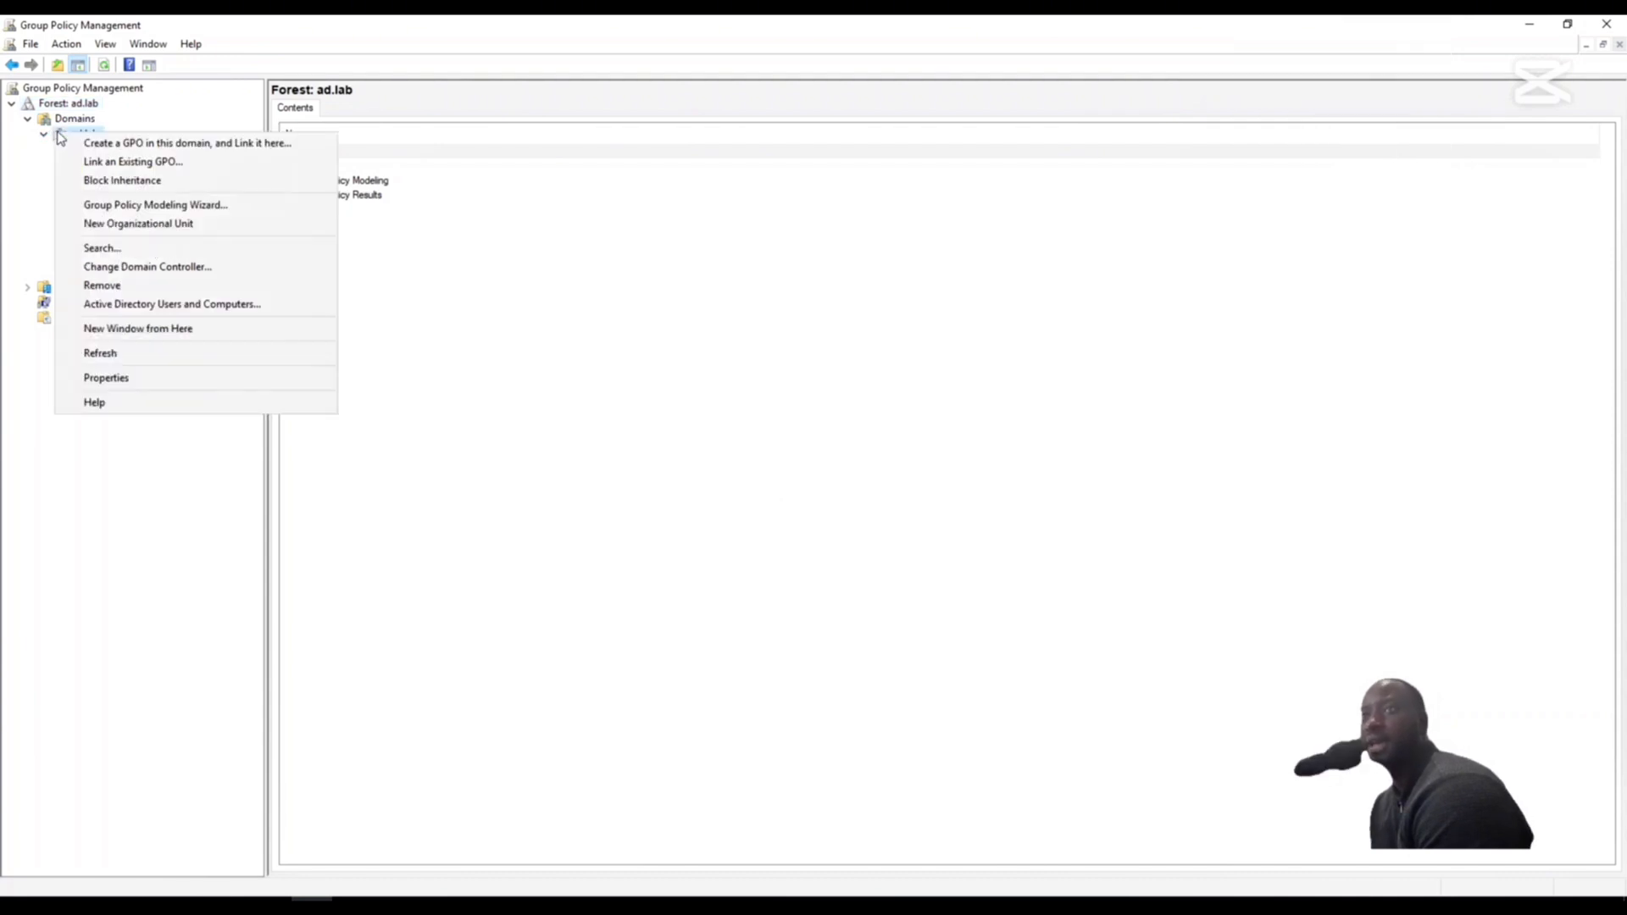
{"action": "left_click", "coordinate": [111, 150]}
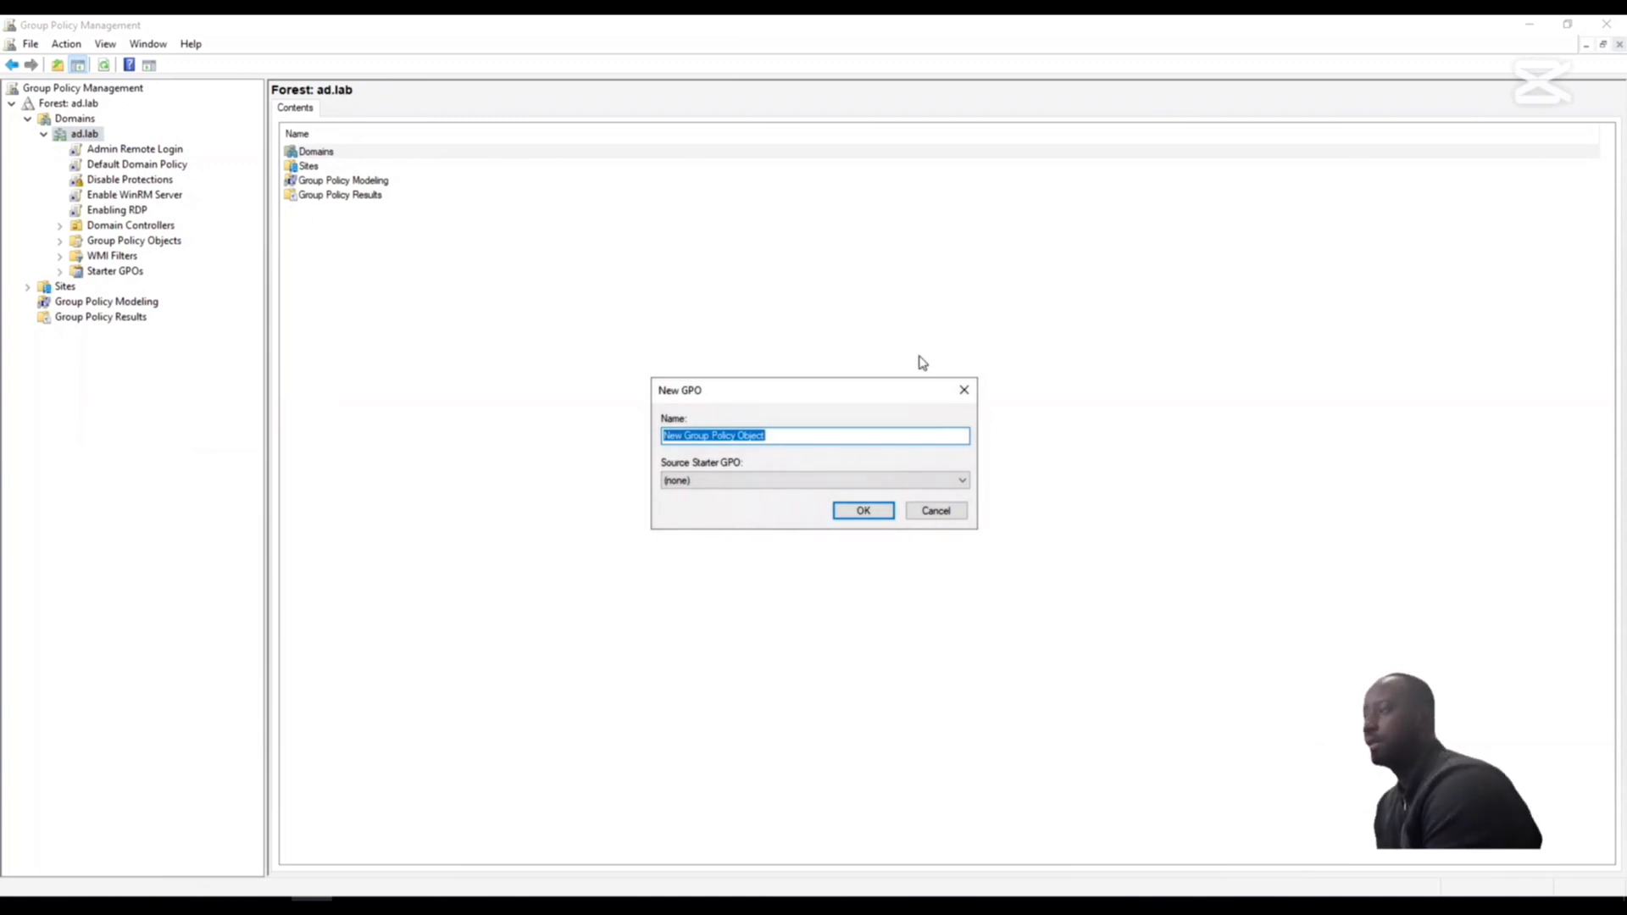
{"action": "key", "text": "BackSpace"}
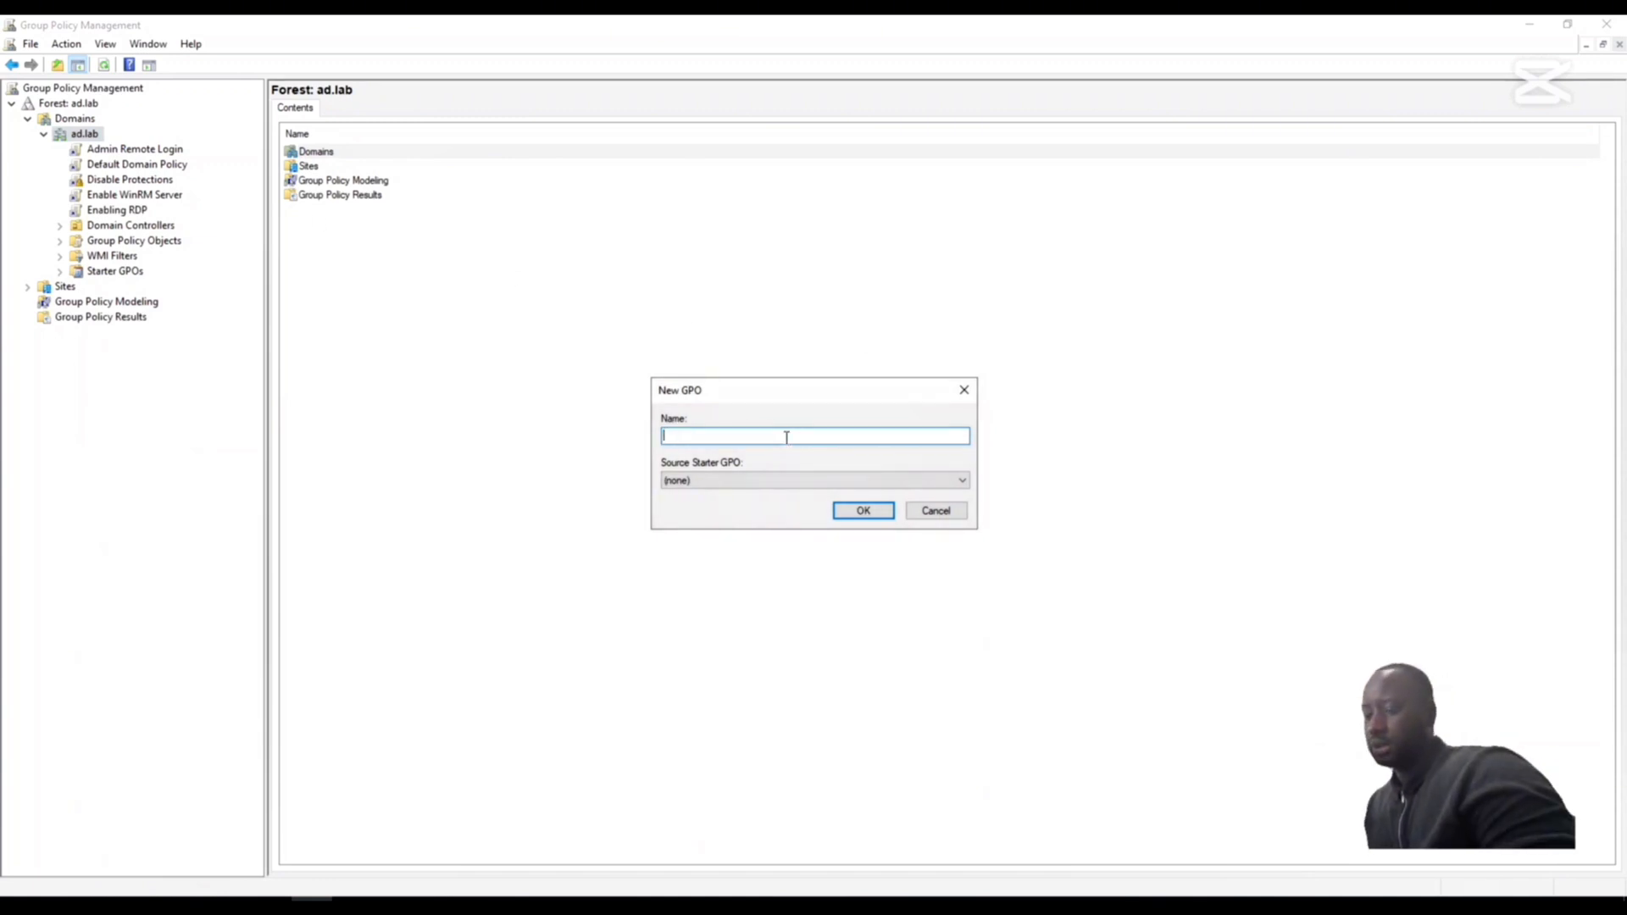
{"action": "type", "text": "Enable"}
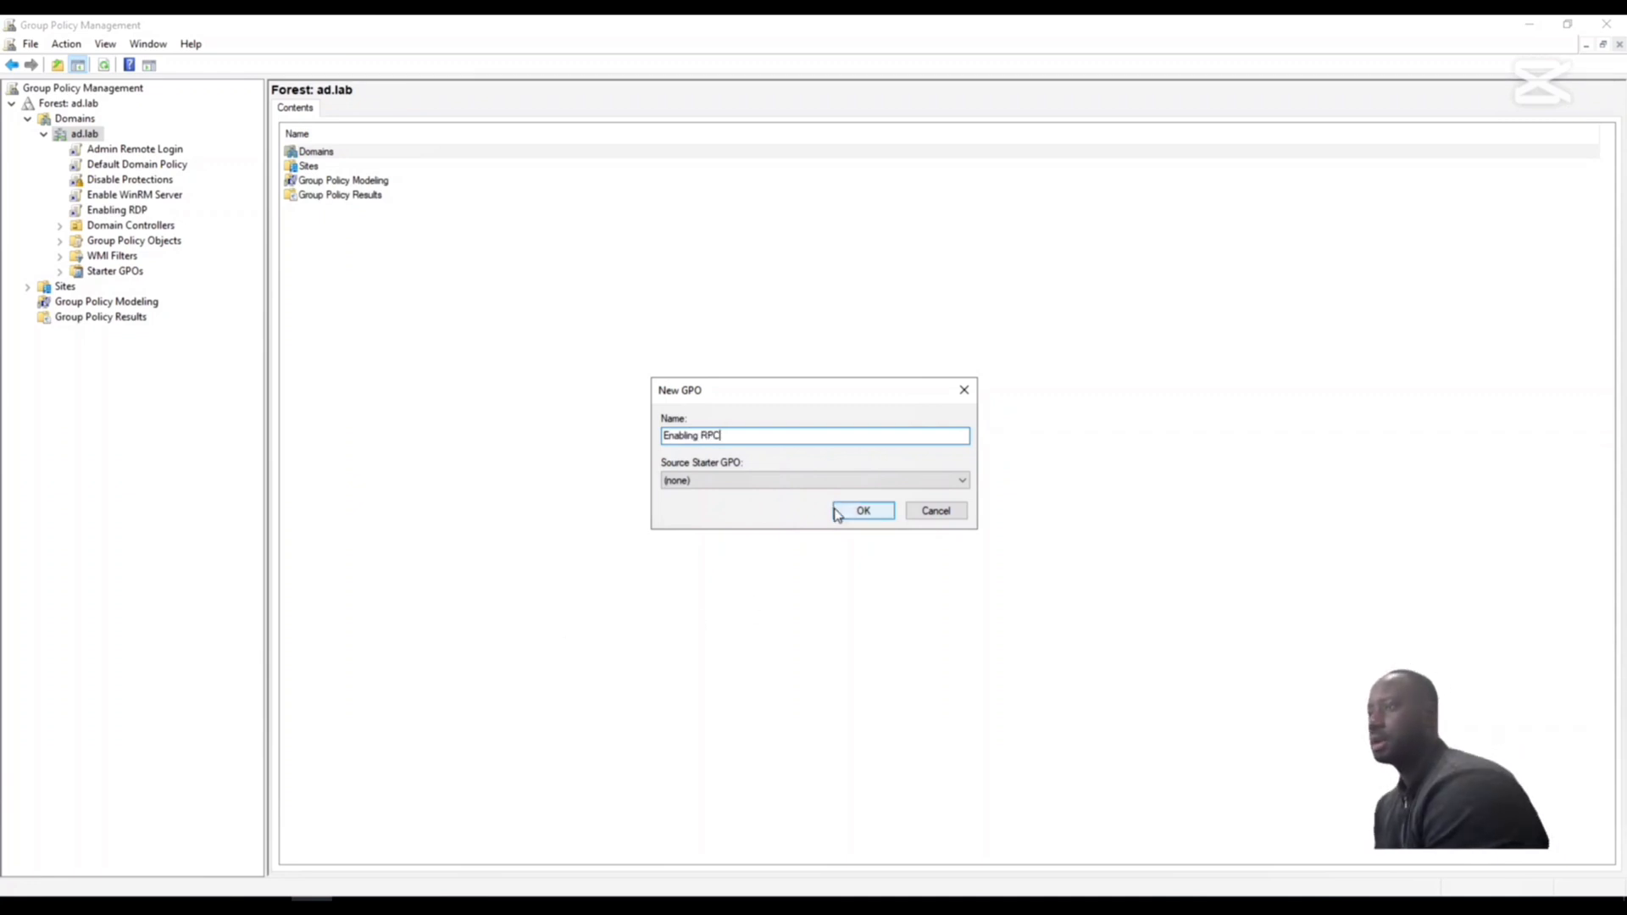
{"action": "left_click", "coordinate": [862, 511]}
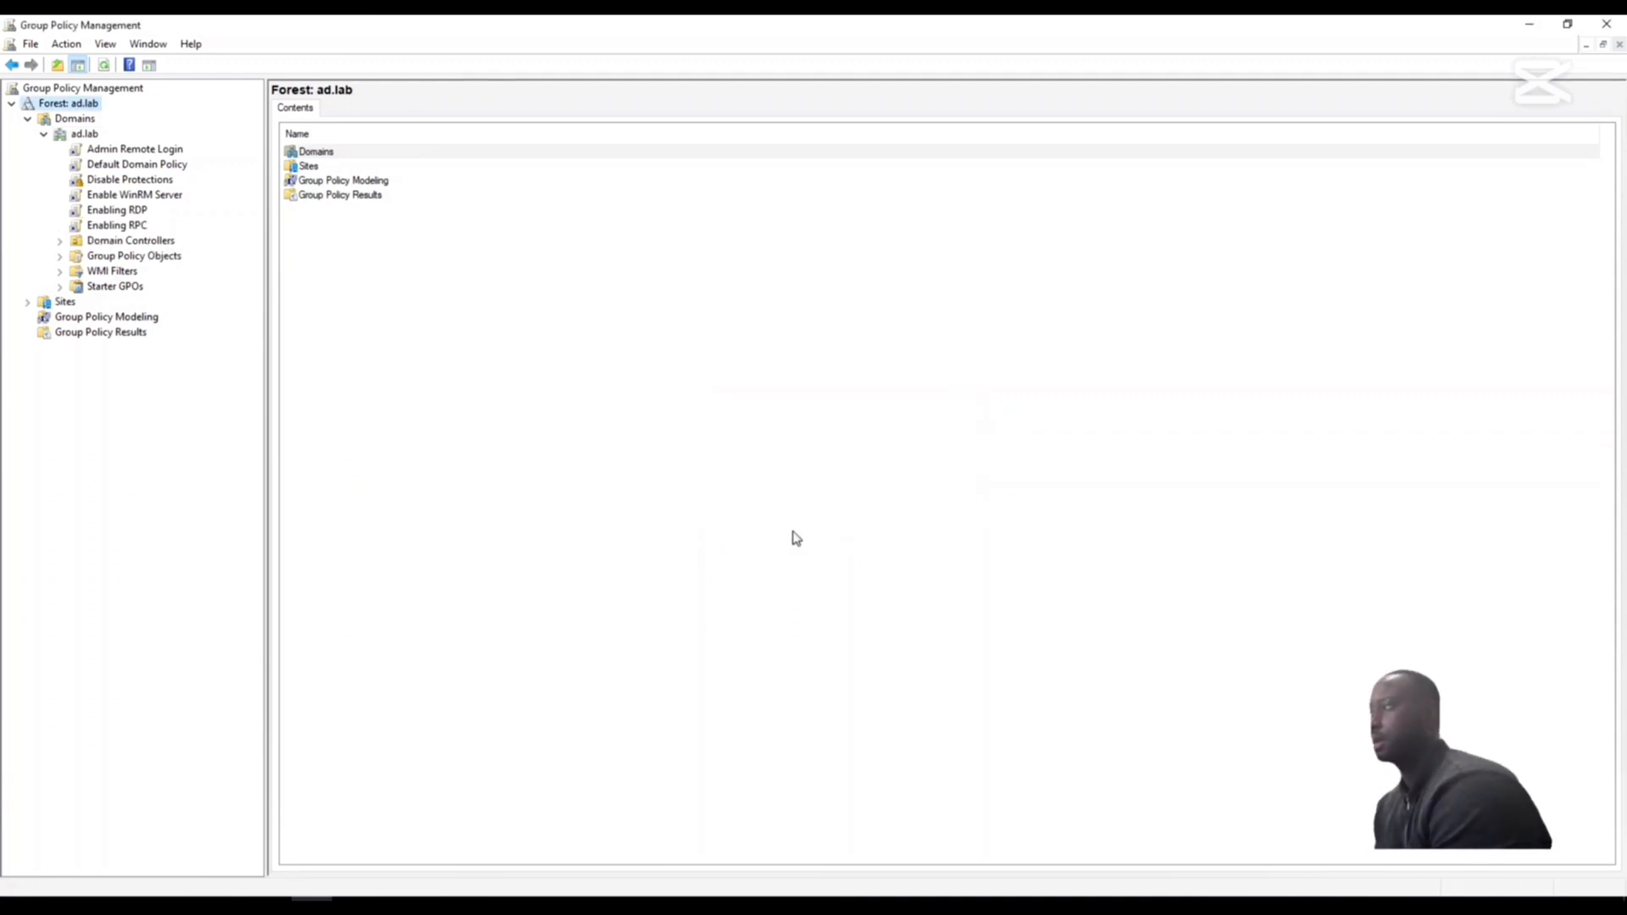
- Open the Enabling RPC policy for editing
{"action": "right_click", "coordinate": [95, 229]}
{"action": "left_click", "coordinate": [119, 237]}
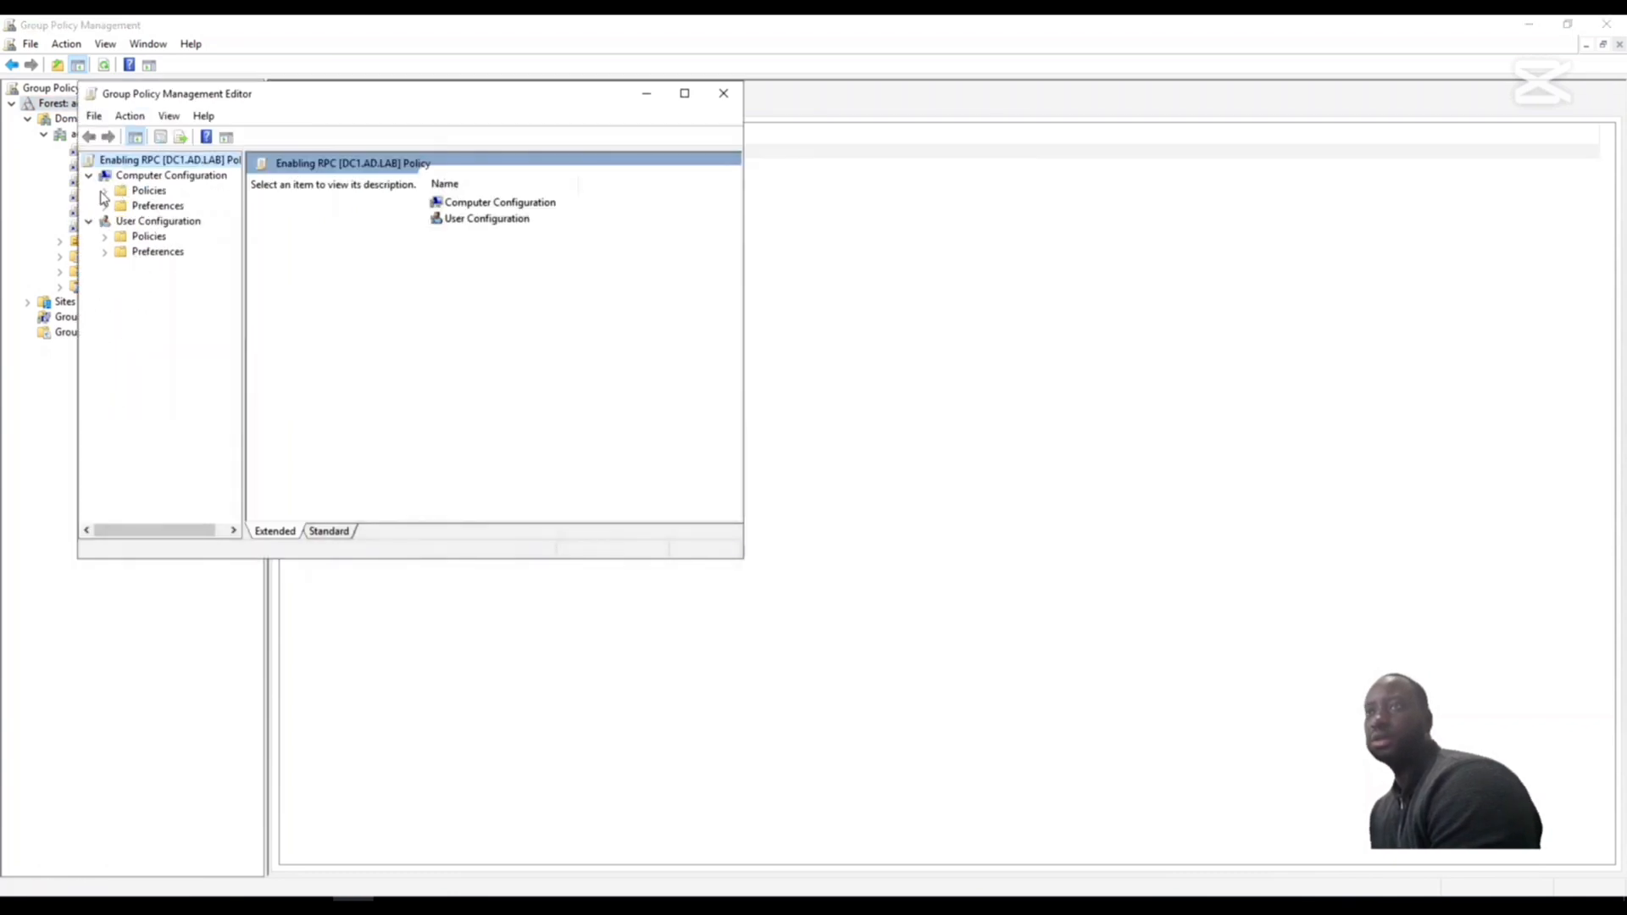
- Show the Remote Procedure Call settings under Computer Configuration's System administrative templates, widening the tree and the editor to reveal the State column
{"action": "left_click", "coordinate": [106, 192]}
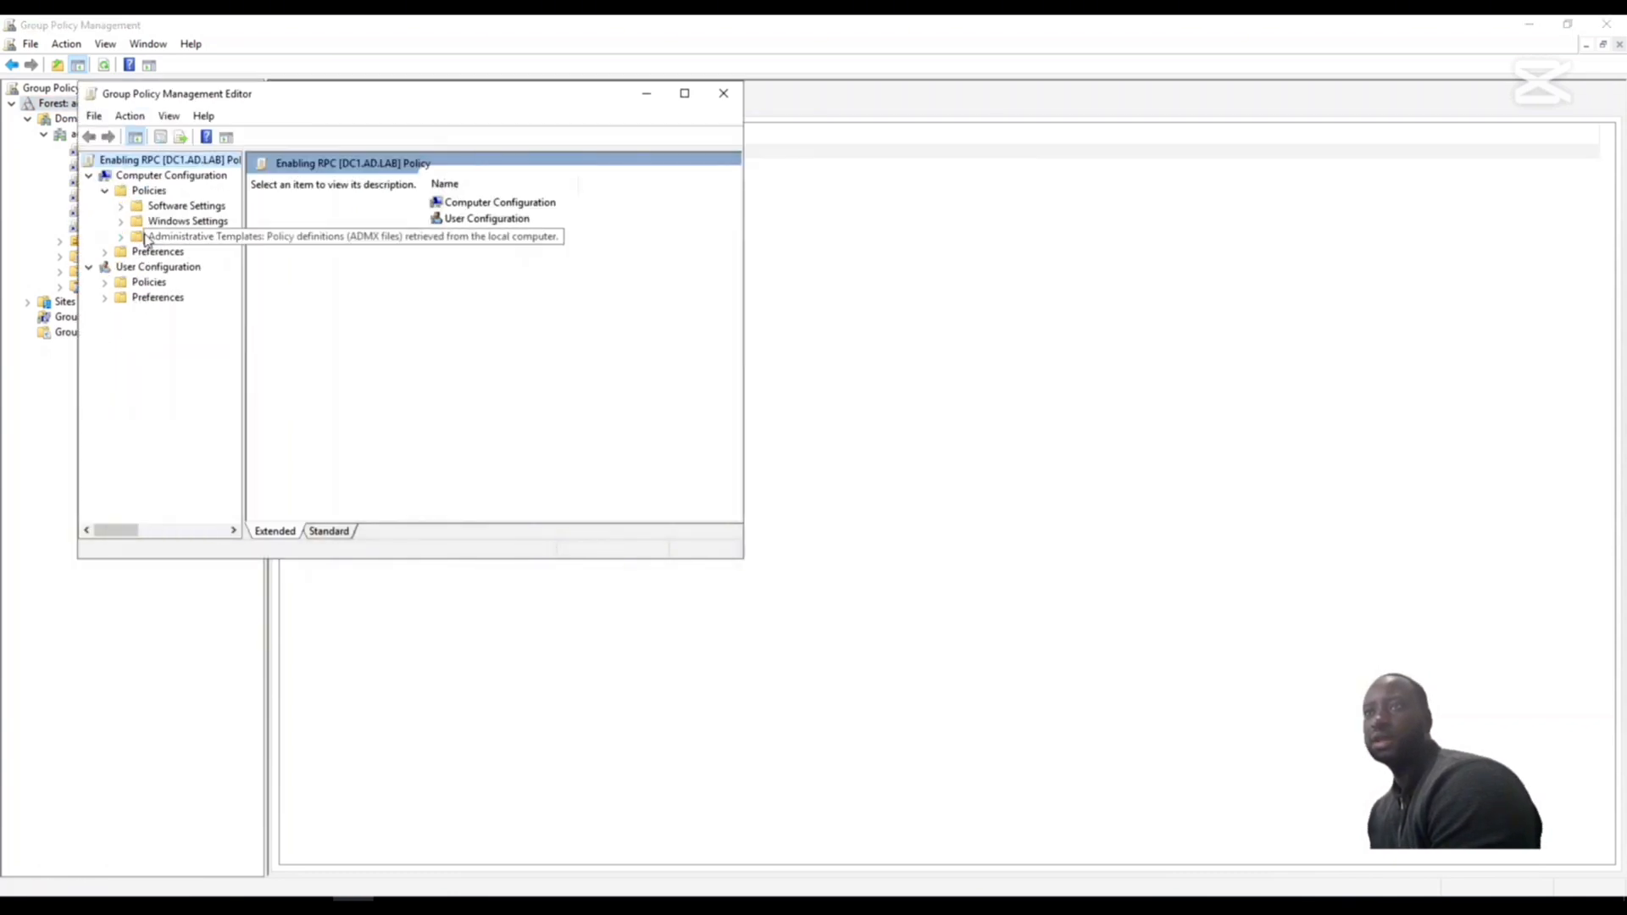
{"action": "left_click", "coordinate": [182, 221]}
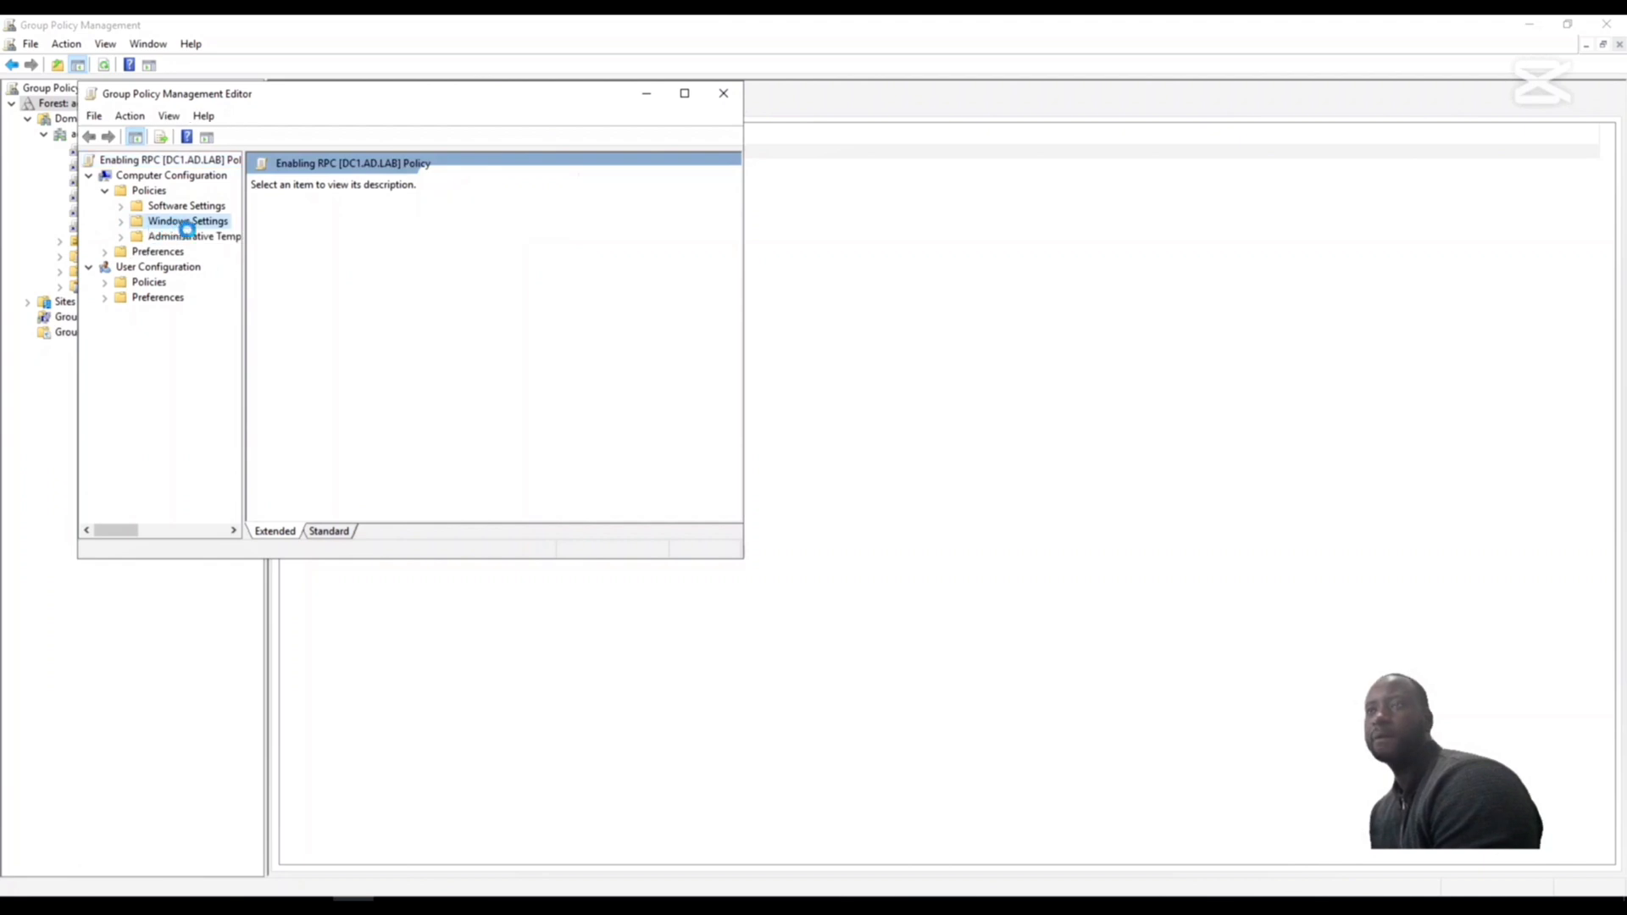
{"action": "double_click", "coordinate": [188, 238]}
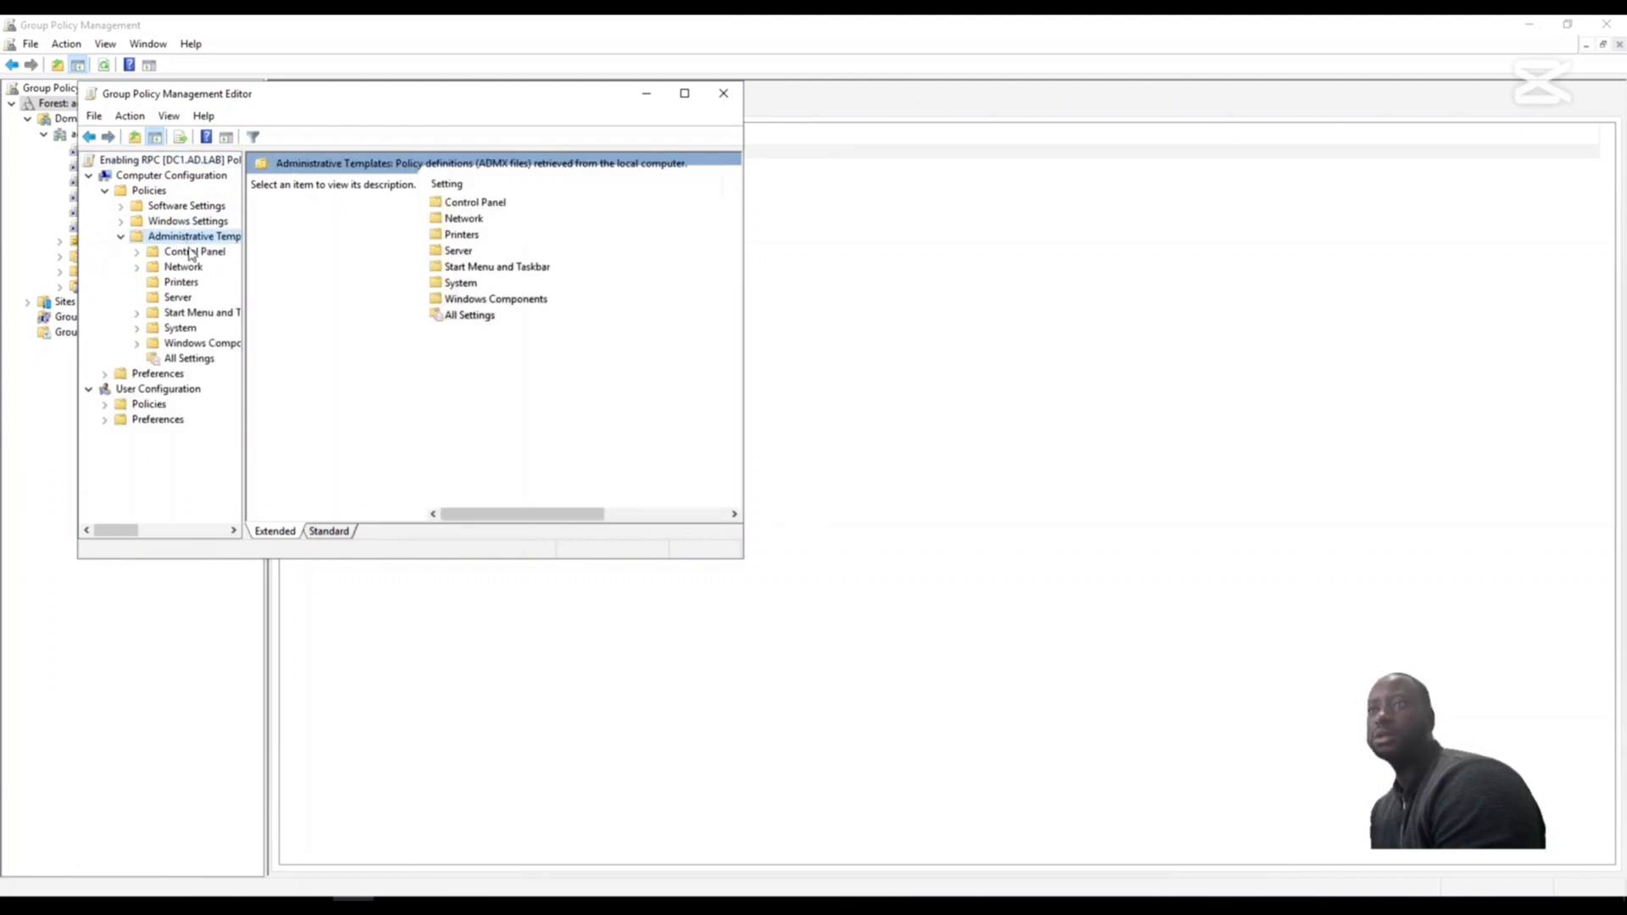
{"action": "double_click", "coordinate": [180, 328]}
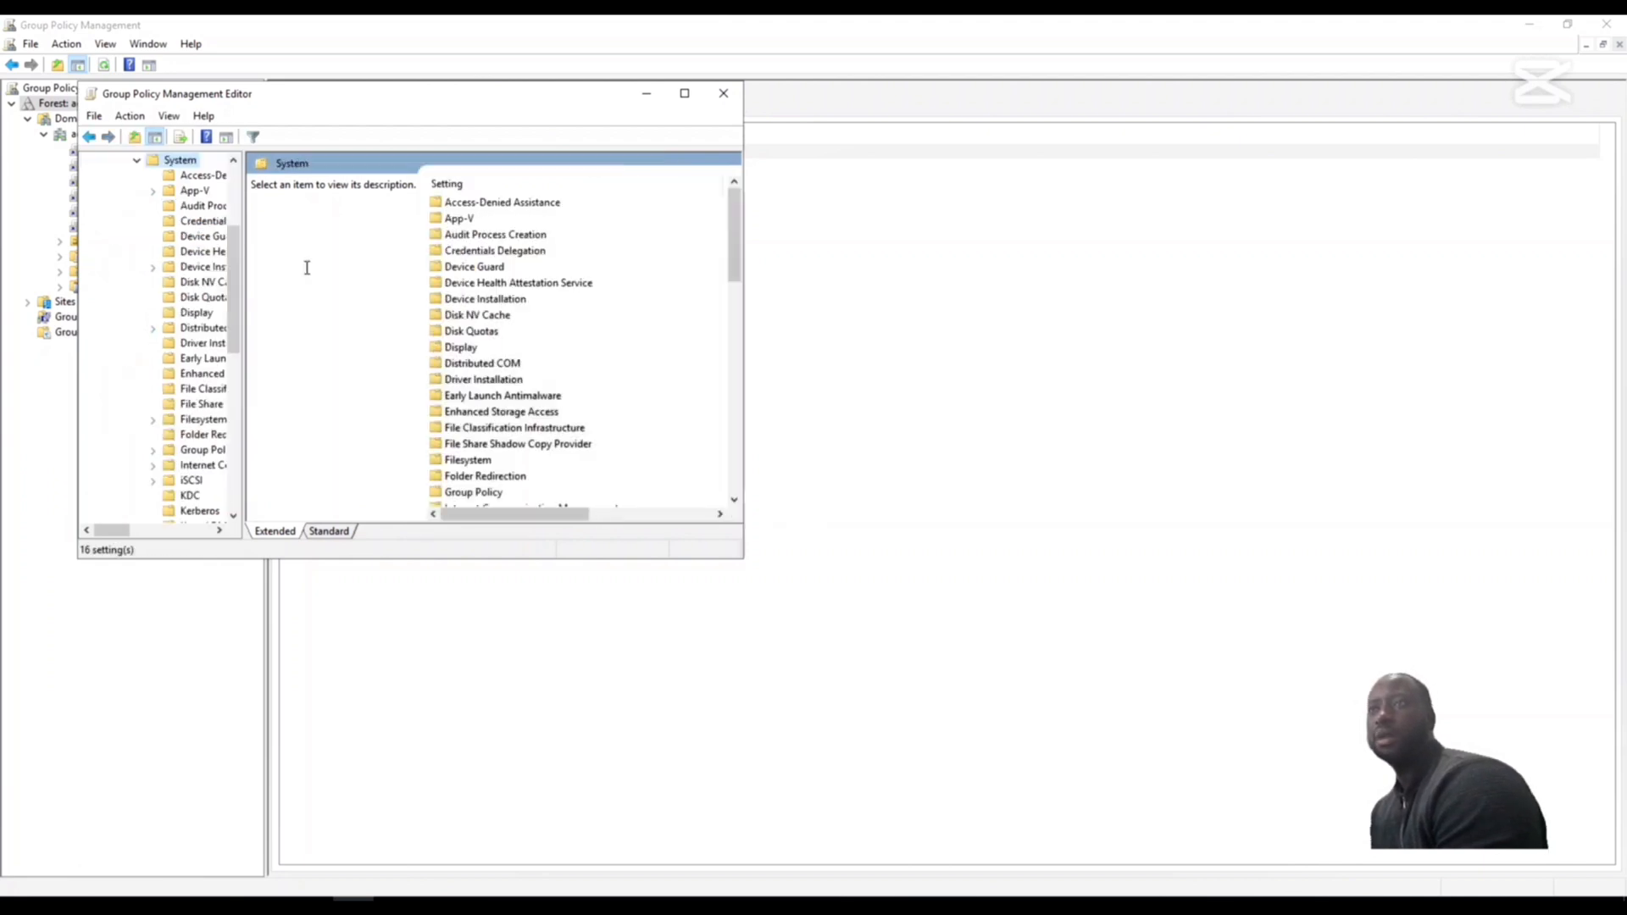
{"action": "left_click_drag", "start_coordinate": [247, 294], "coordinate": [442, 272]}
{"action": "scroll", "coordinate": [275, 299], "scroll_direction": "up", "scroll_amount": 4}
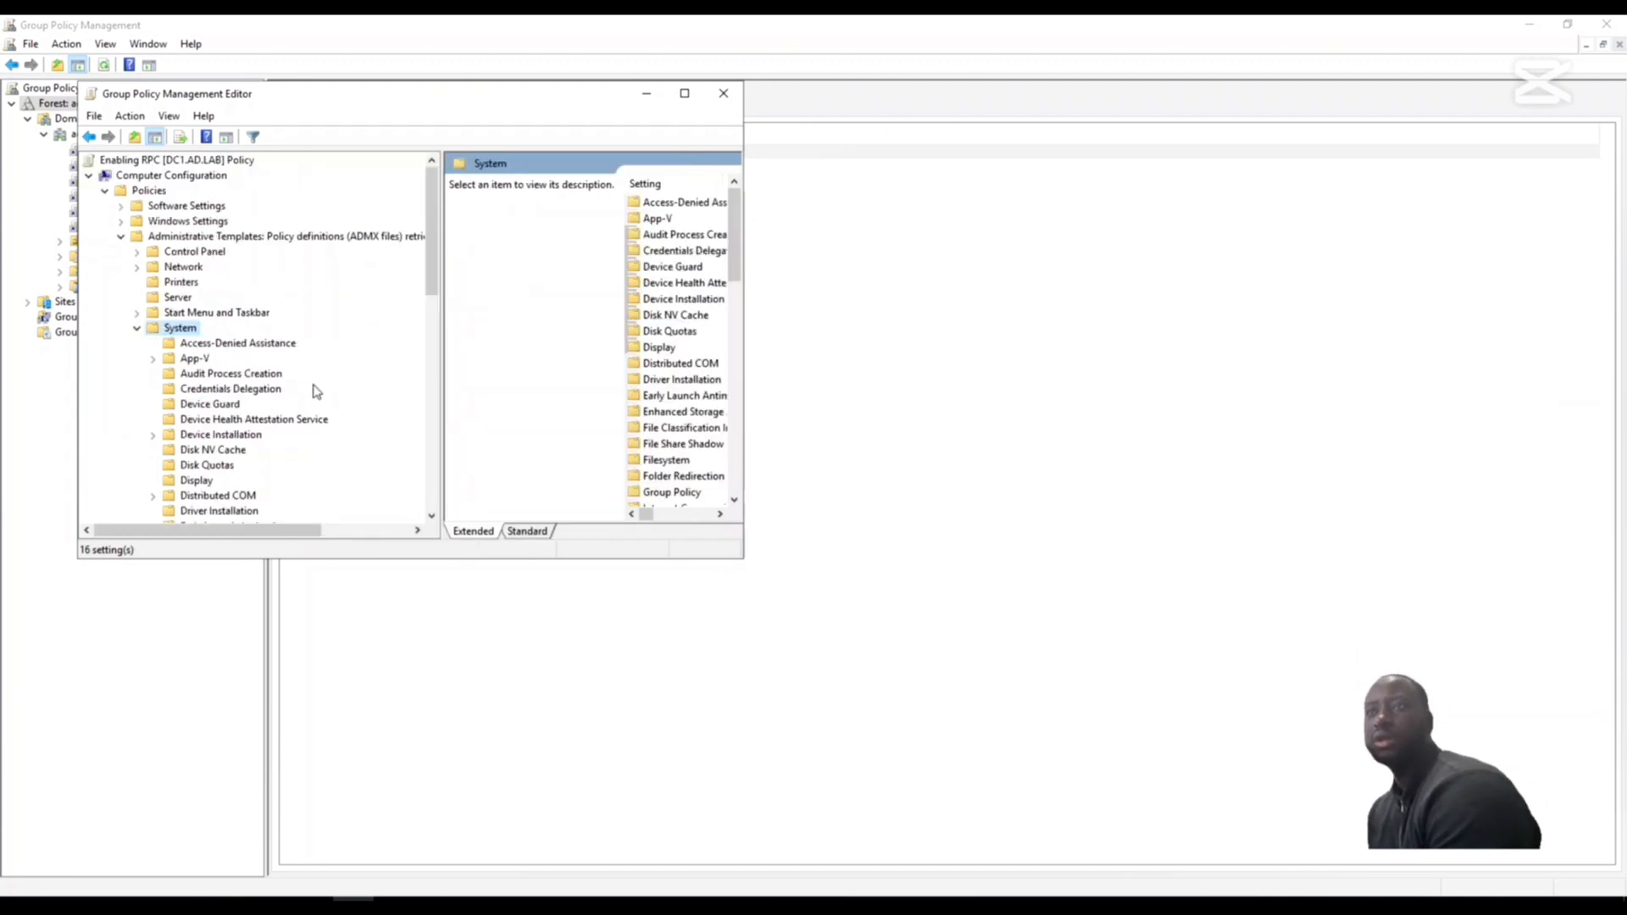
{"action": "scroll", "coordinate": [316, 391], "scroll_direction": "down", "scroll_amount": 2}
{"action": "scroll", "coordinate": [315, 398], "scroll_direction": "down", "scroll_amount": 7}
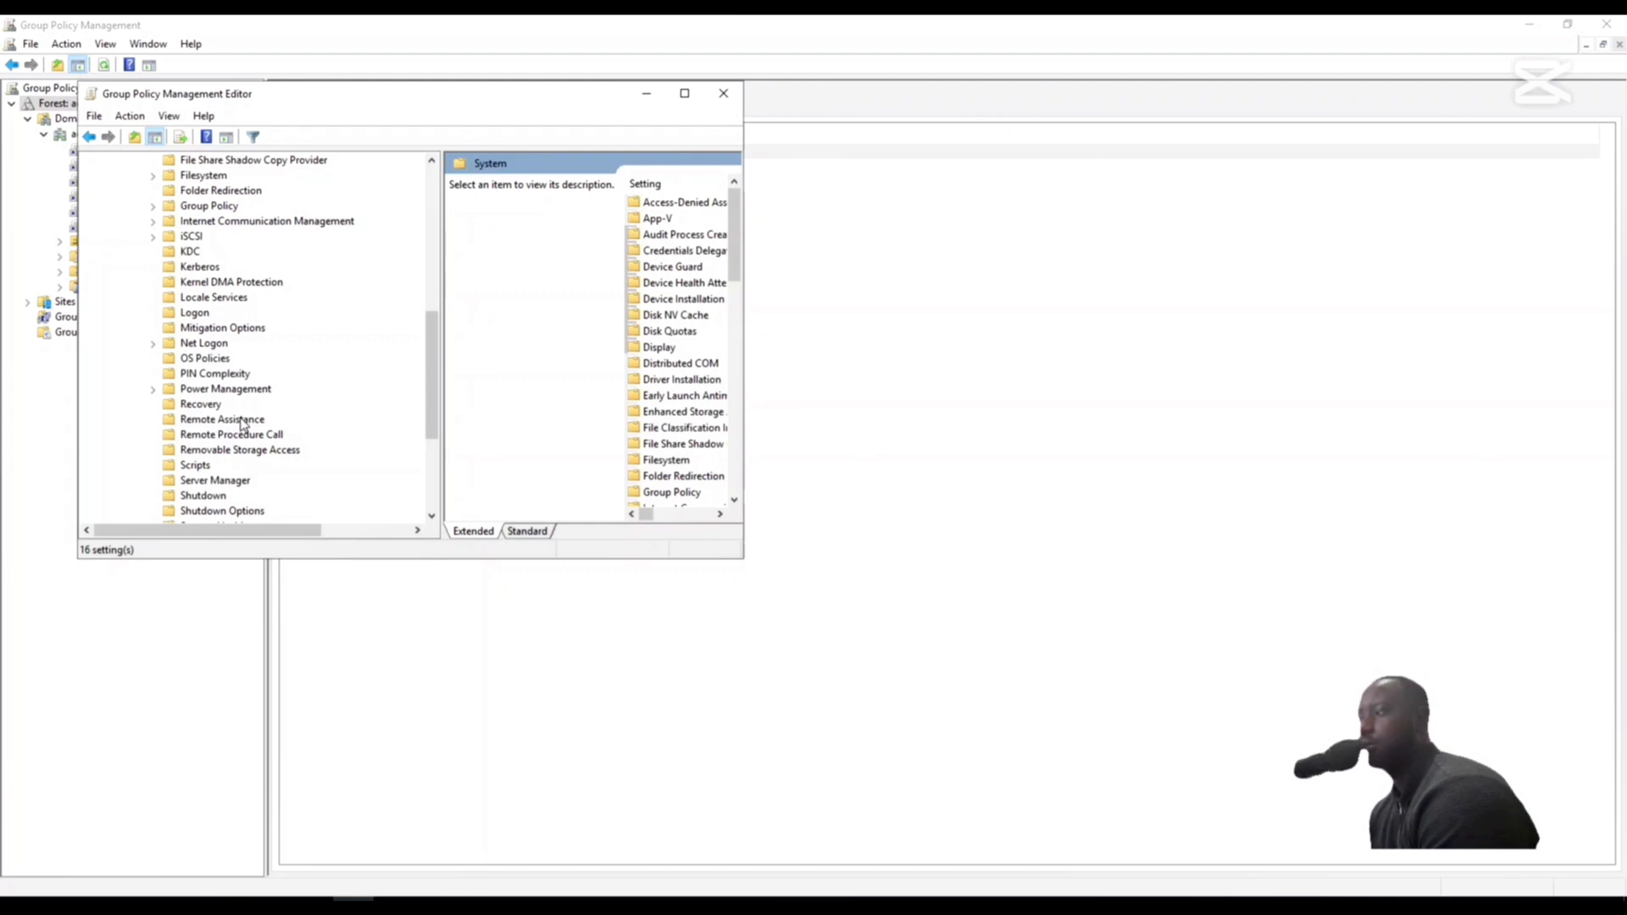
{"action": "left_click", "coordinate": [223, 436]}
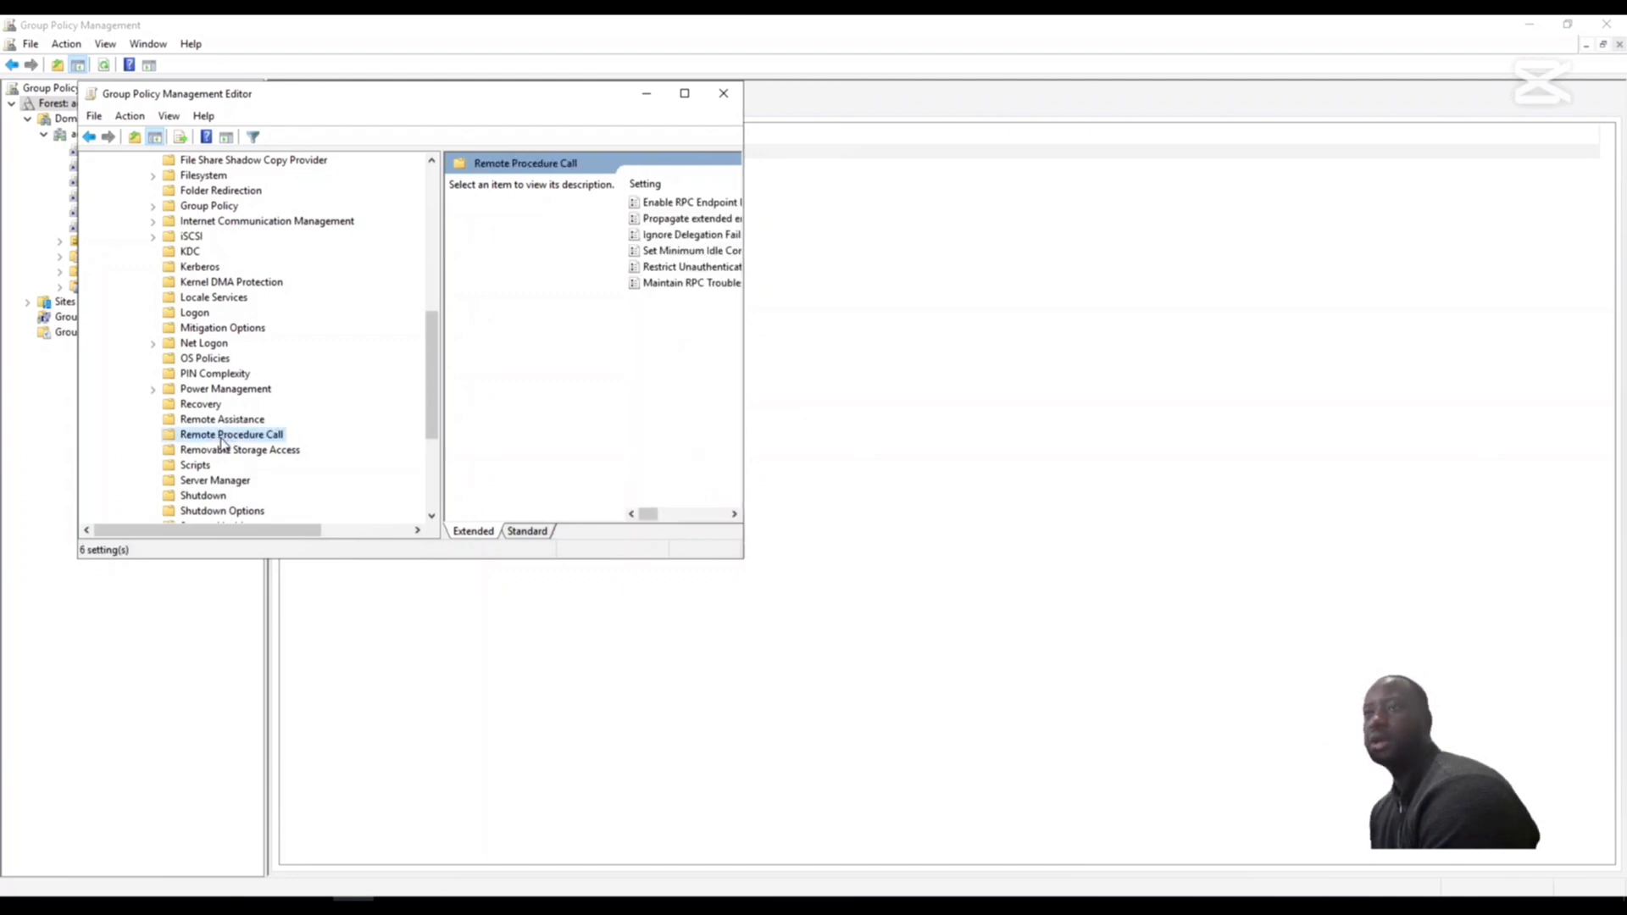
{"action": "left_click_drag", "start_coordinate": [742, 334], "coordinate": [1412, 339]}
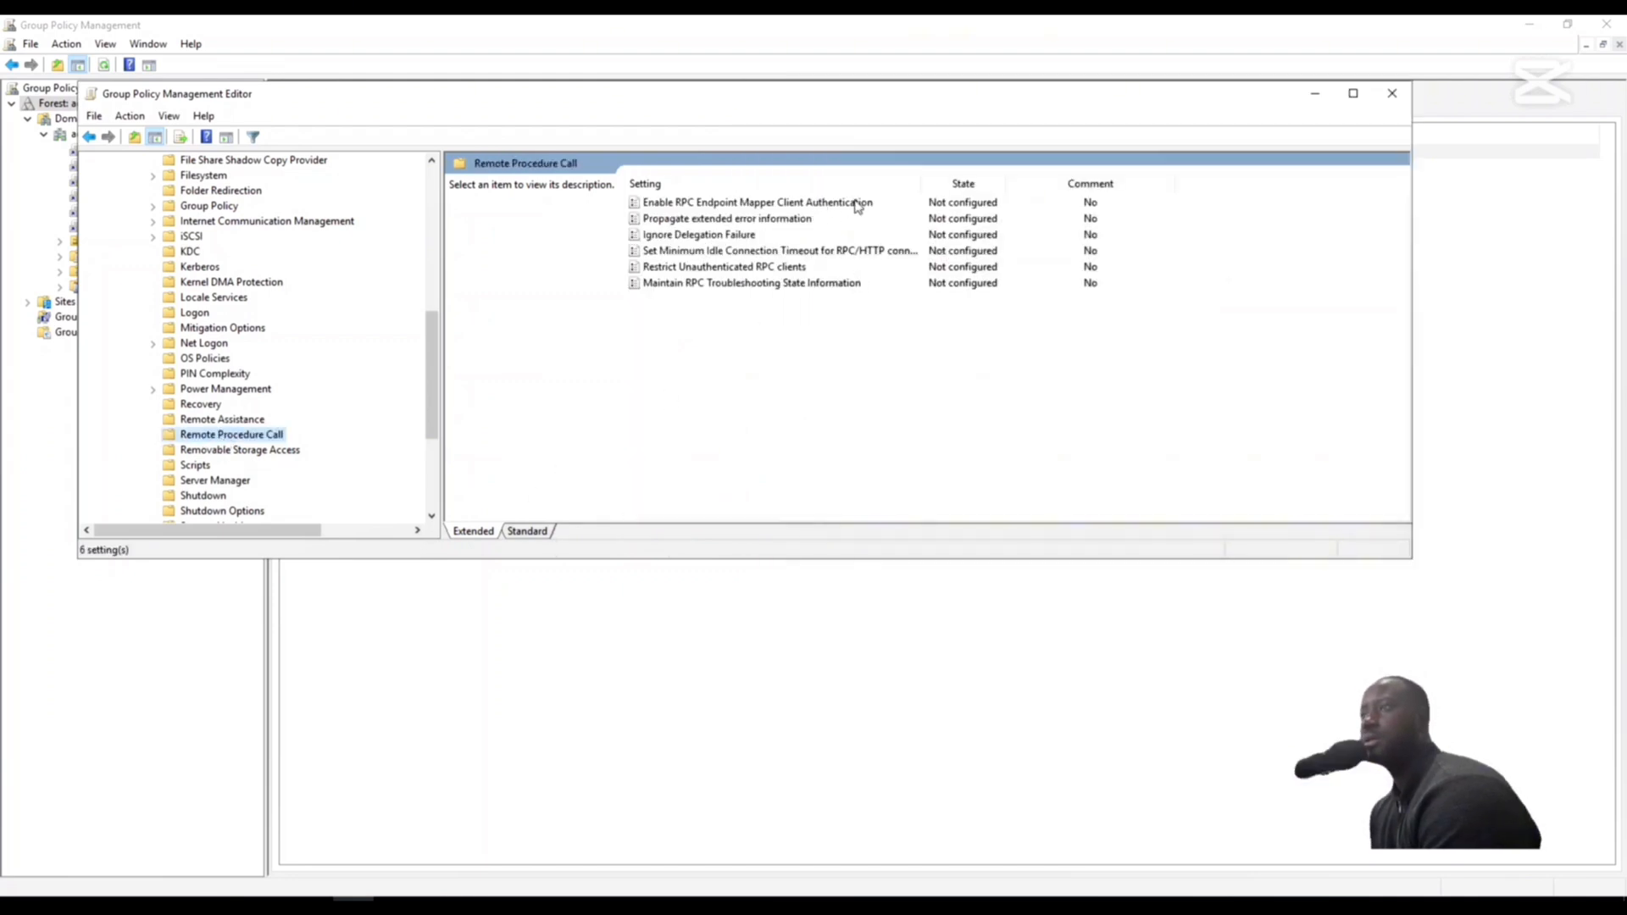
- Enable the setting Enable RPC Endpoint Mapper Client Authentication, then apply and save it
{"action": "left_click", "coordinate": [734, 205]}
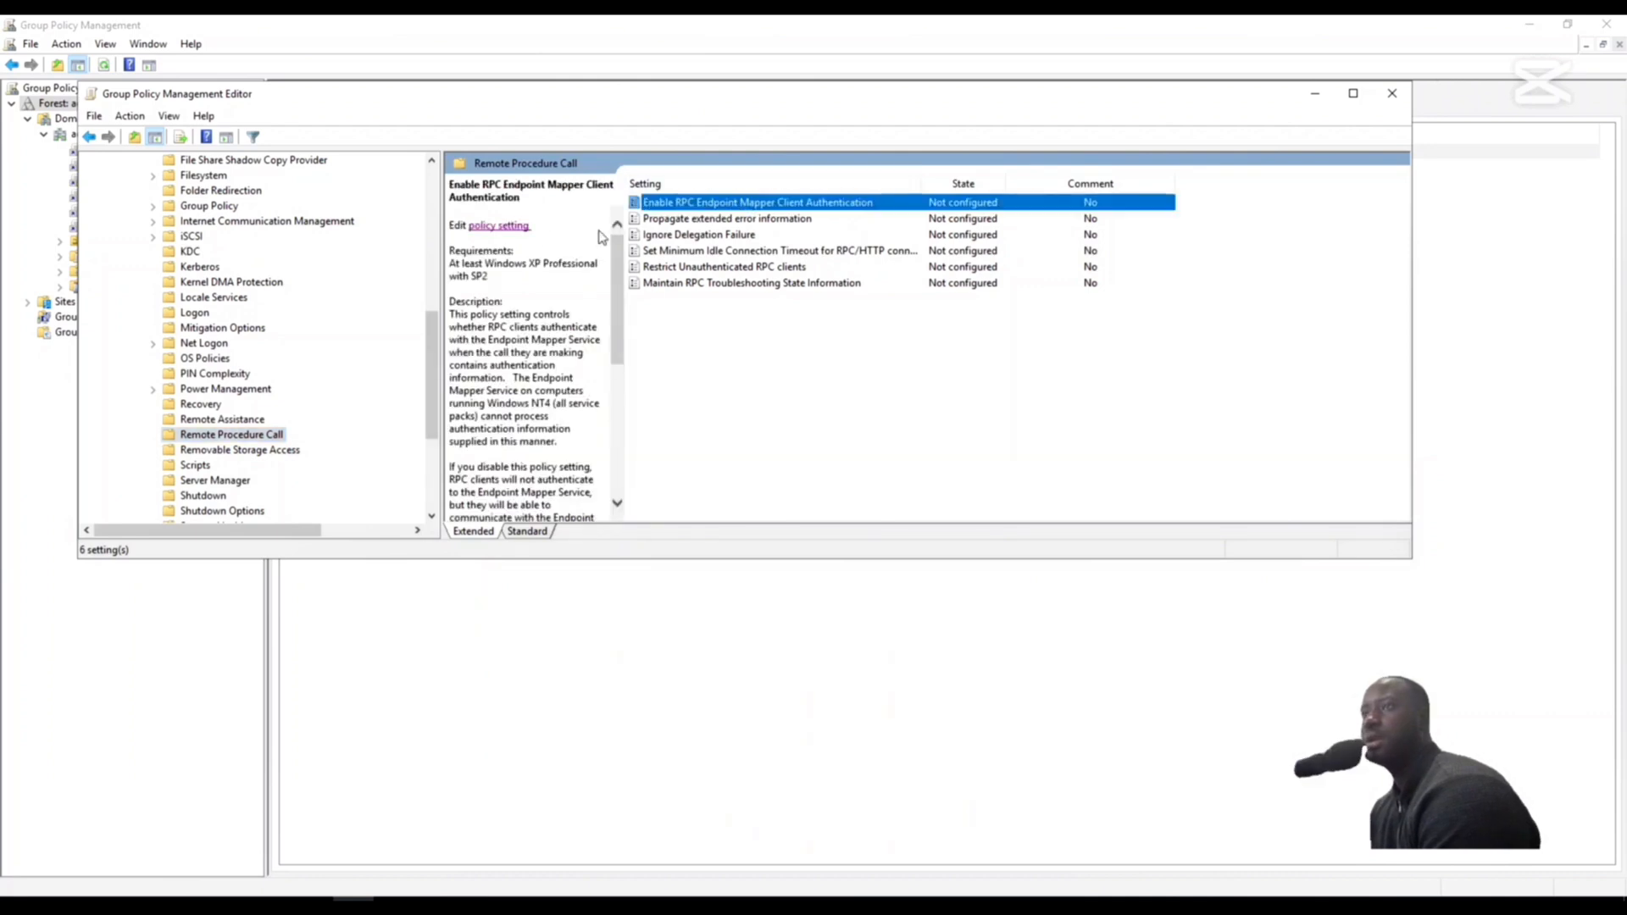
{"action": "left_click", "coordinate": [489, 226]}
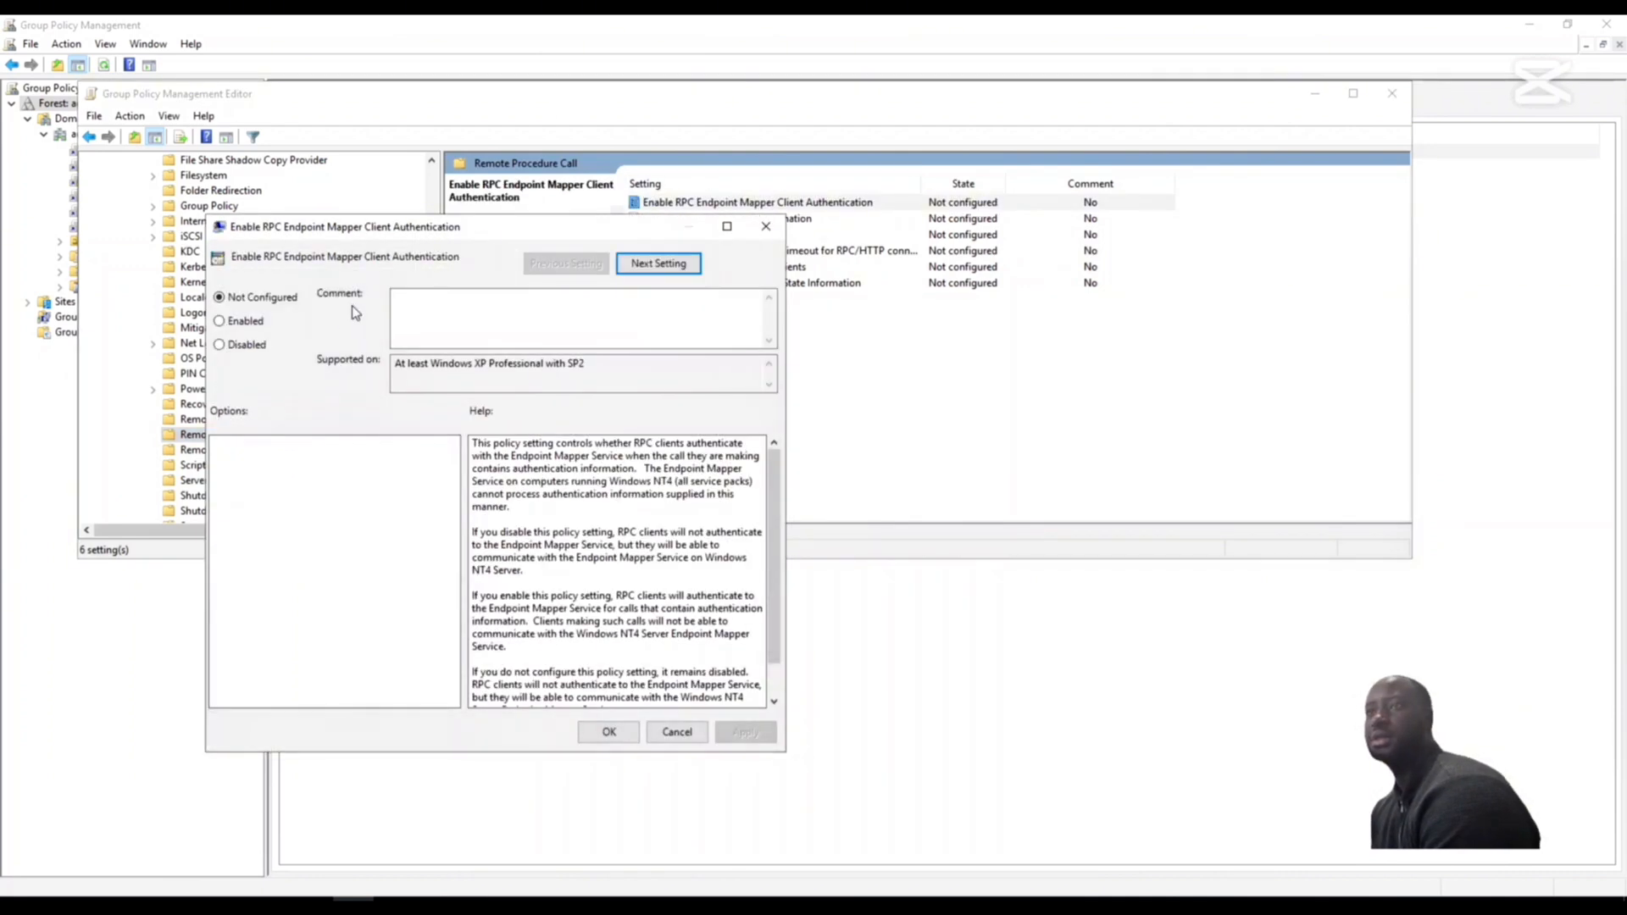
{"action": "left_click", "coordinate": [220, 321]}
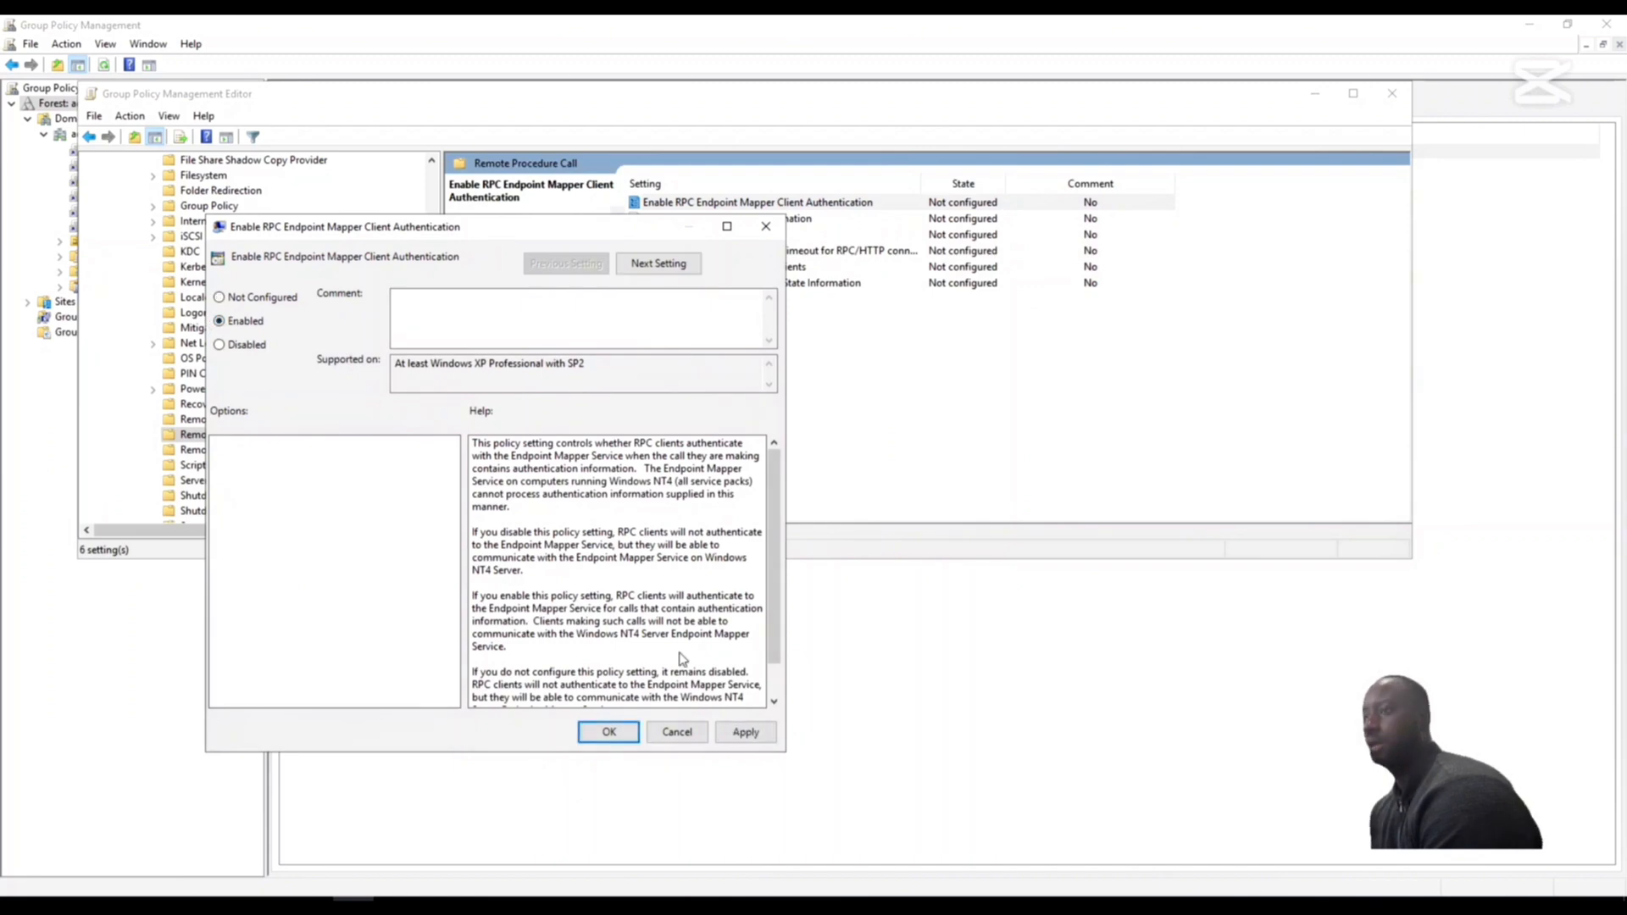
{"action": "left_click", "coordinate": [758, 736]}
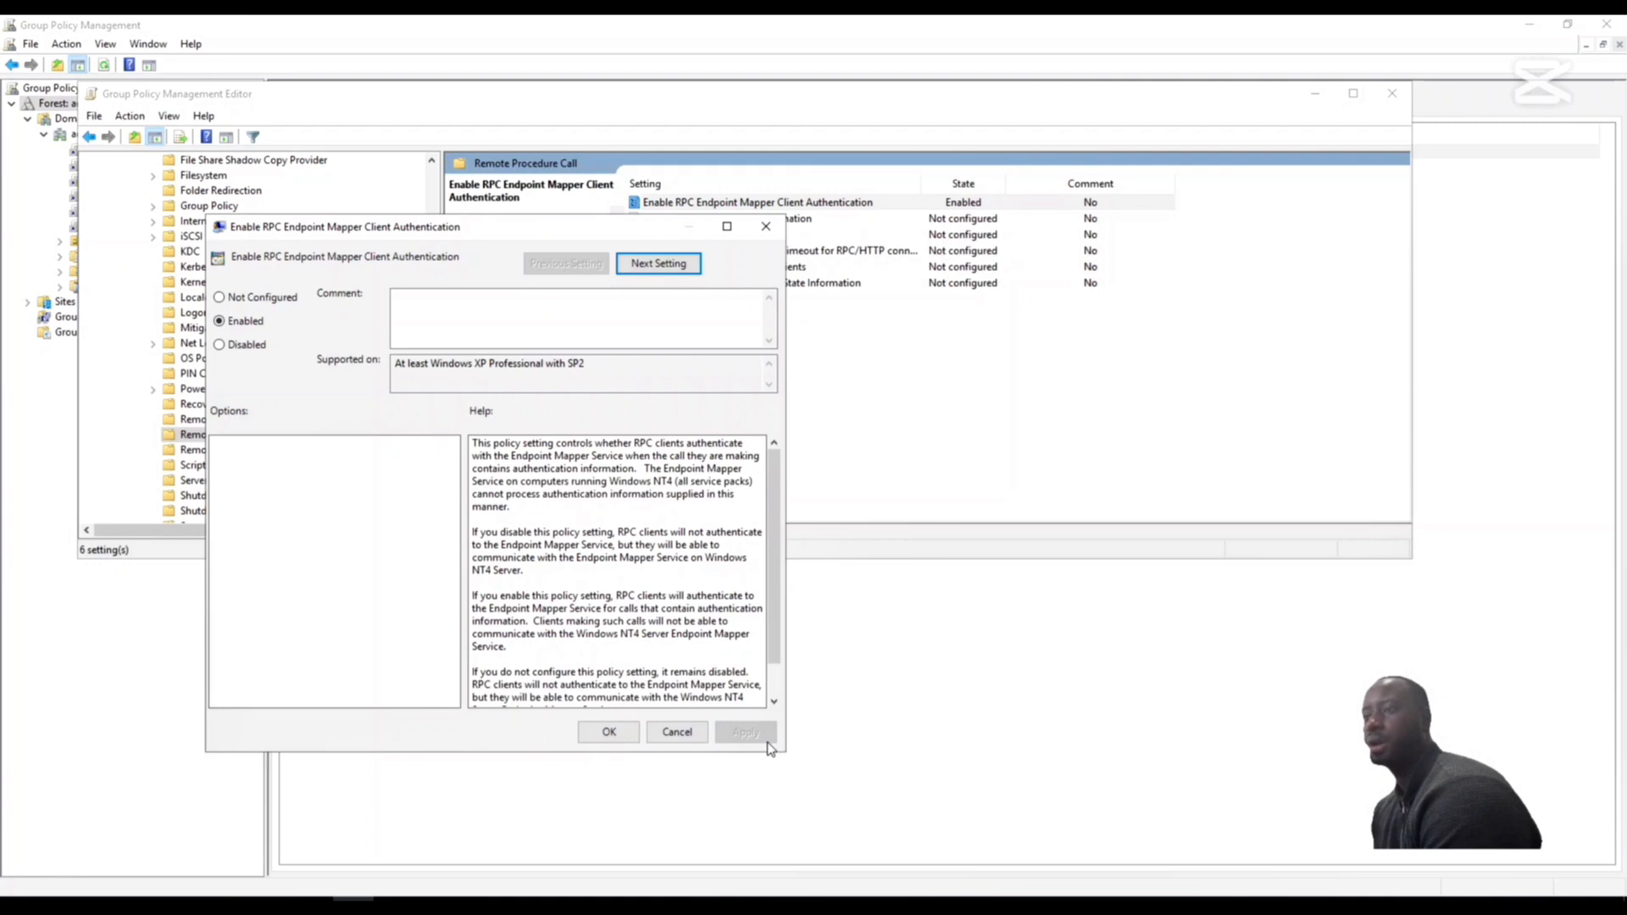
{"action": "left_click", "coordinate": [608, 734]}
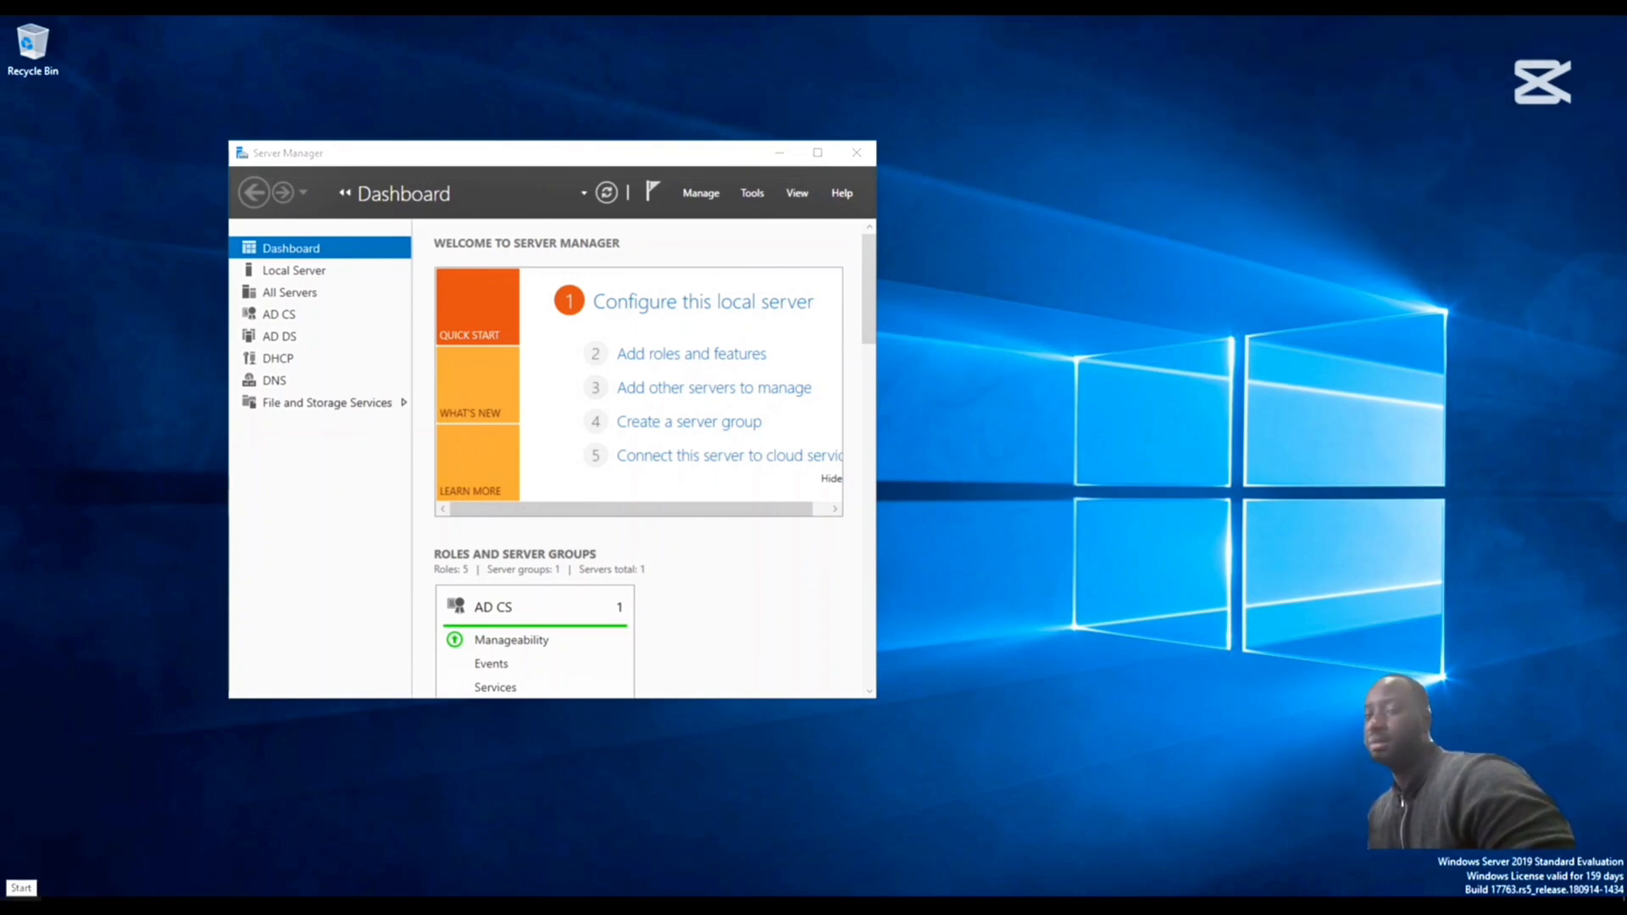
- Open Windows PowerShell as administrator, approve the elevation request and maximize its window
{"action": "right_click", "coordinate": [13, 905]}
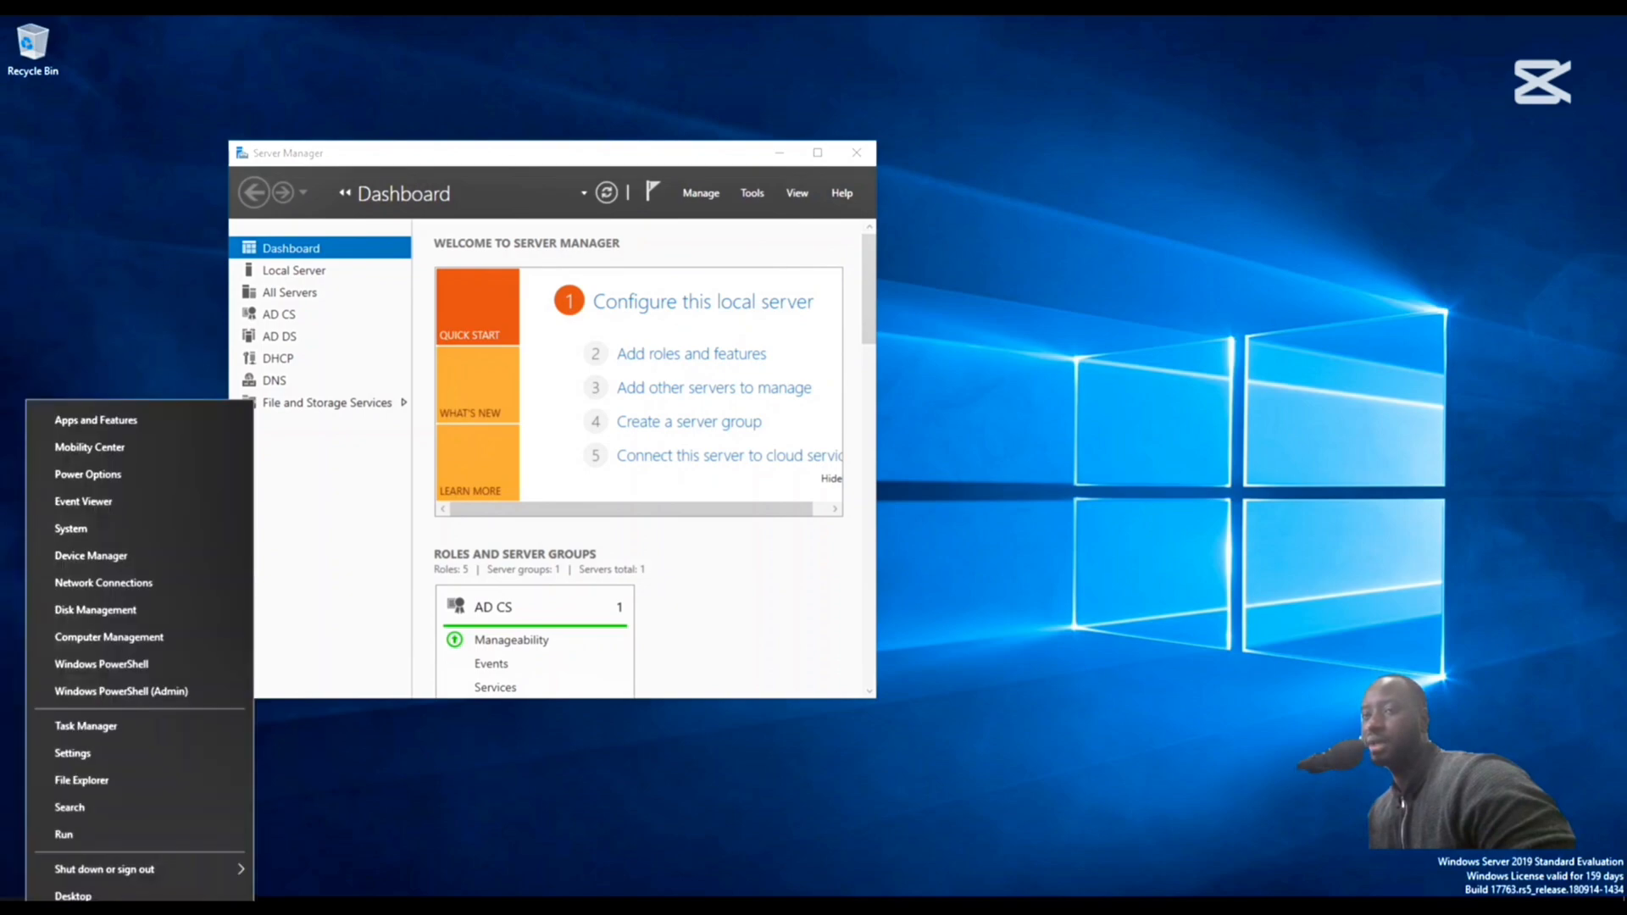
{"action": "left_click", "coordinate": [128, 694]}
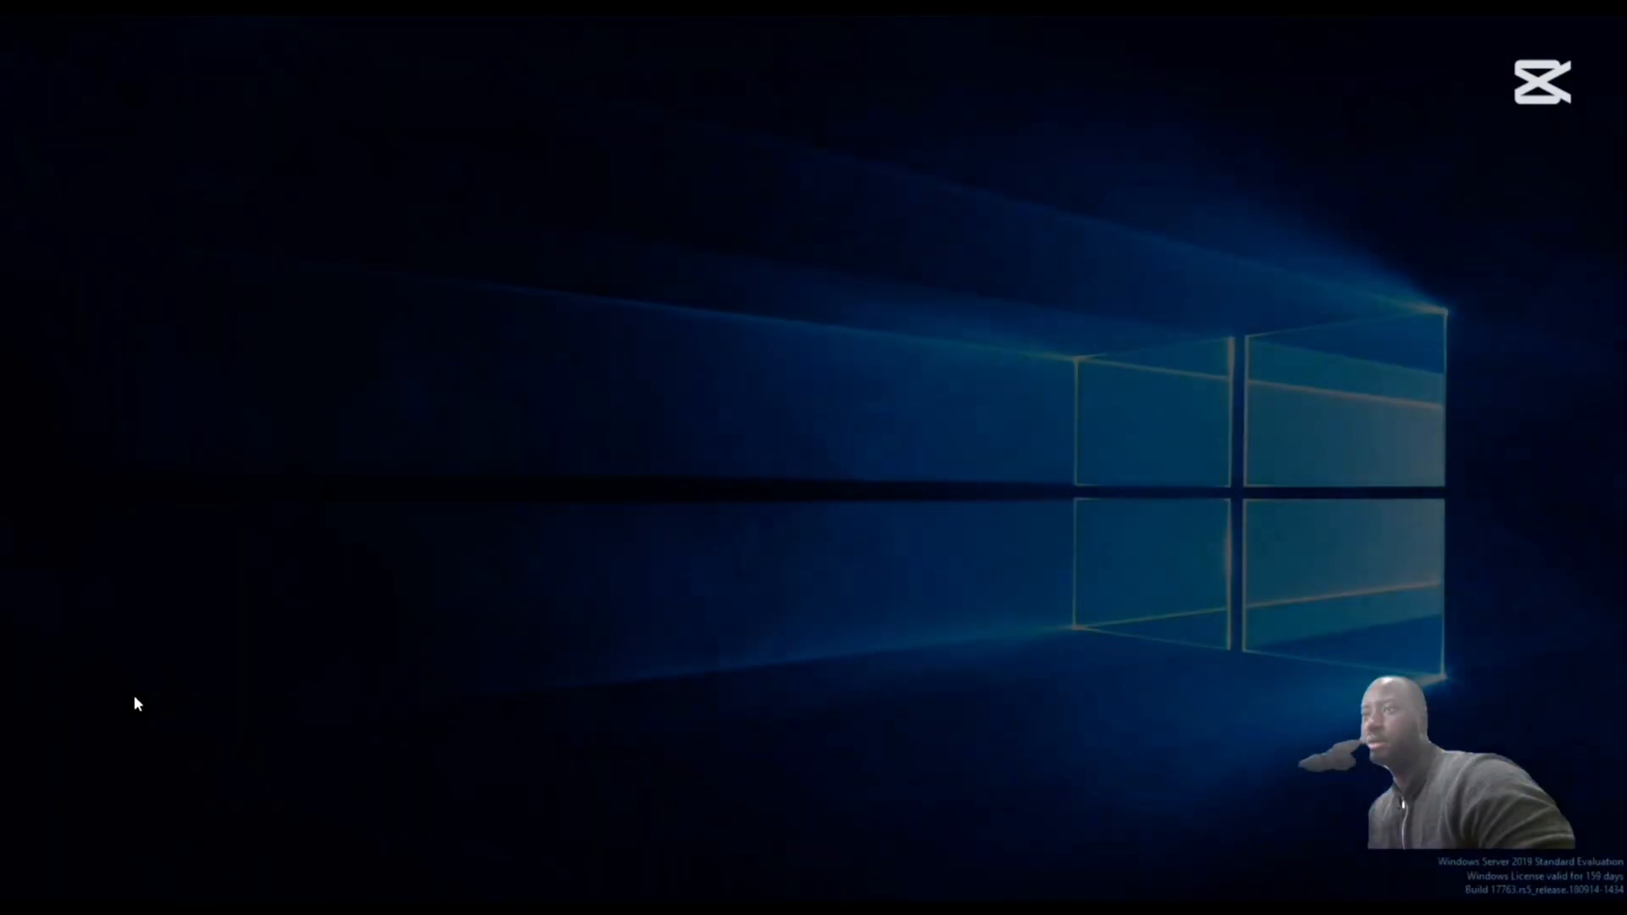
{"action": "left_click", "coordinate": [749, 577]}
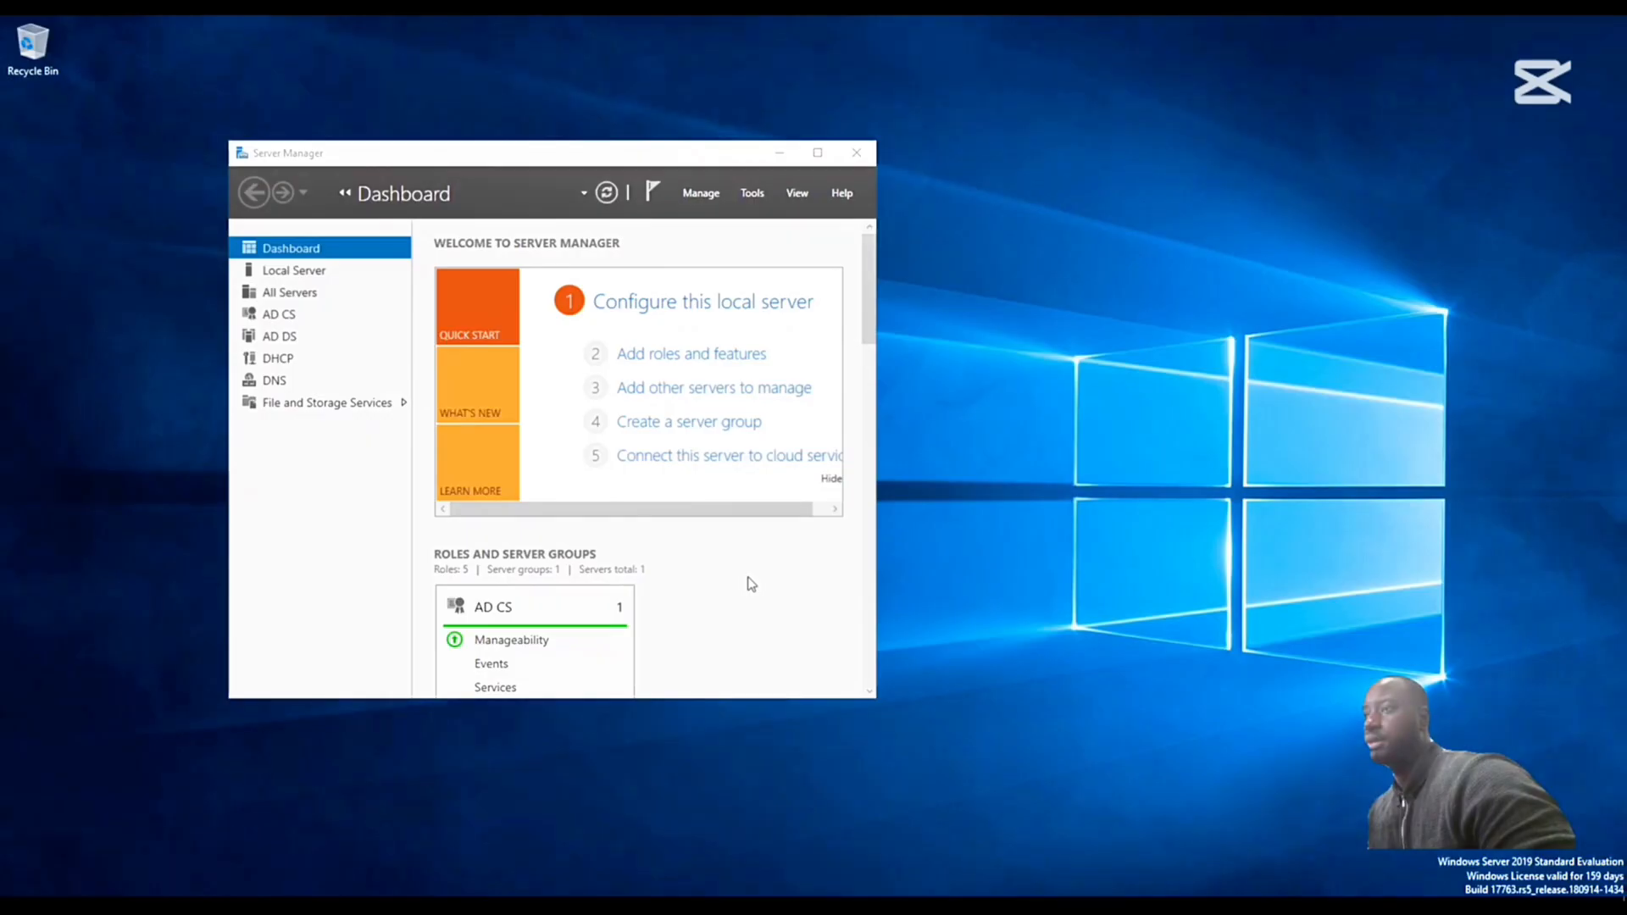
{"action": "left_click", "coordinate": [697, 50]}
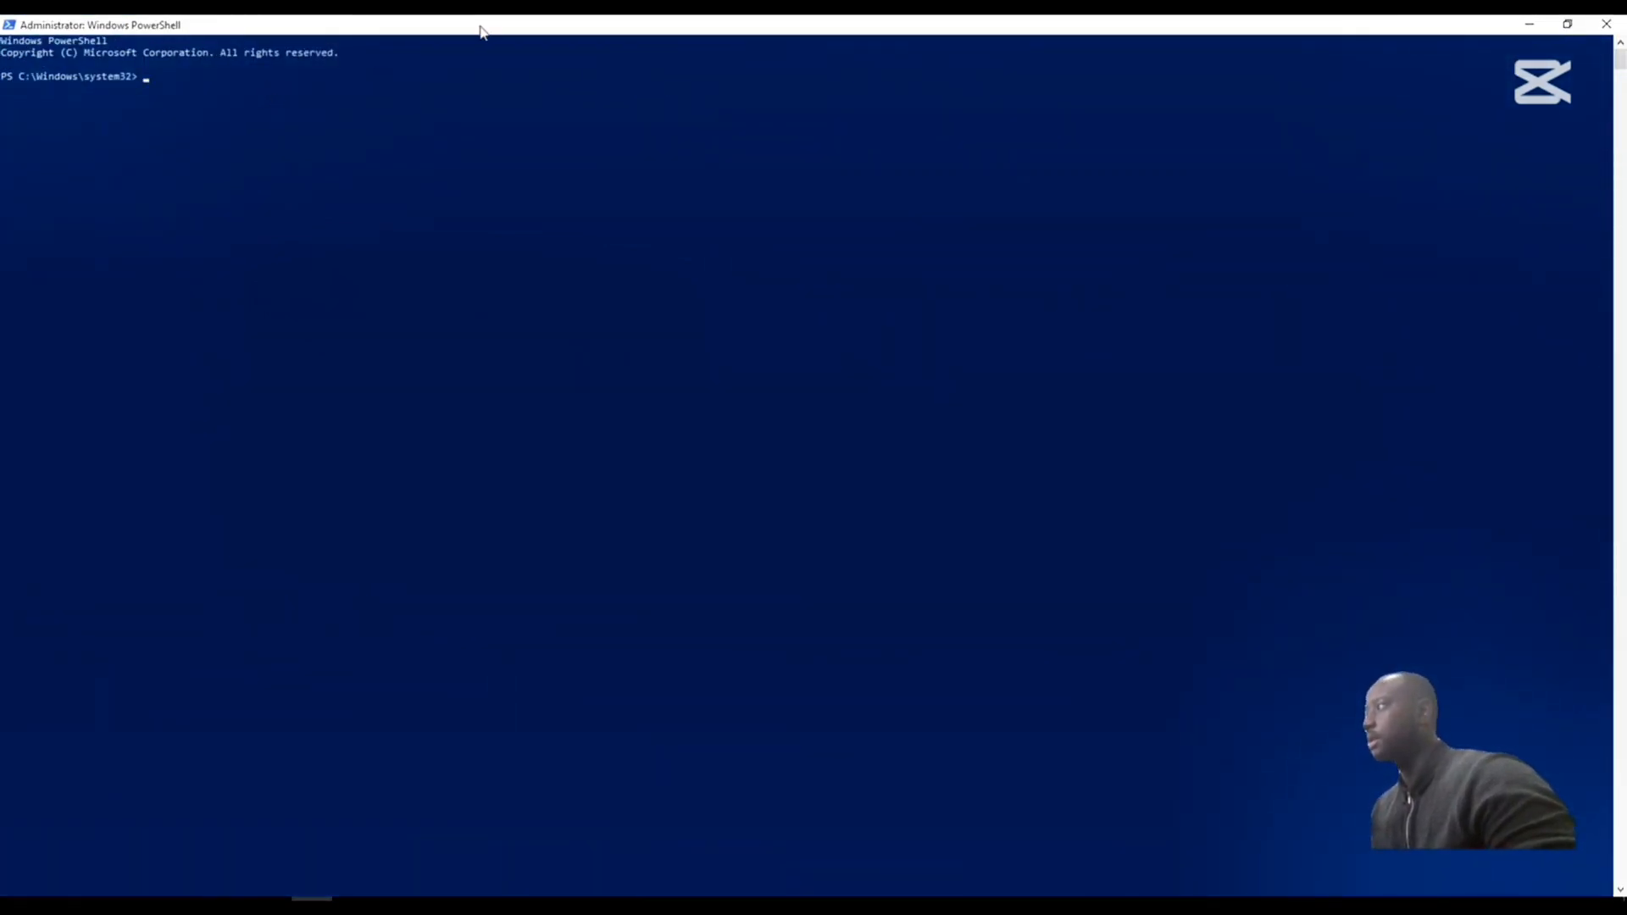
- Force a group policy refresh by running gpupdate /force
{"action": "type", "text": "gp"}
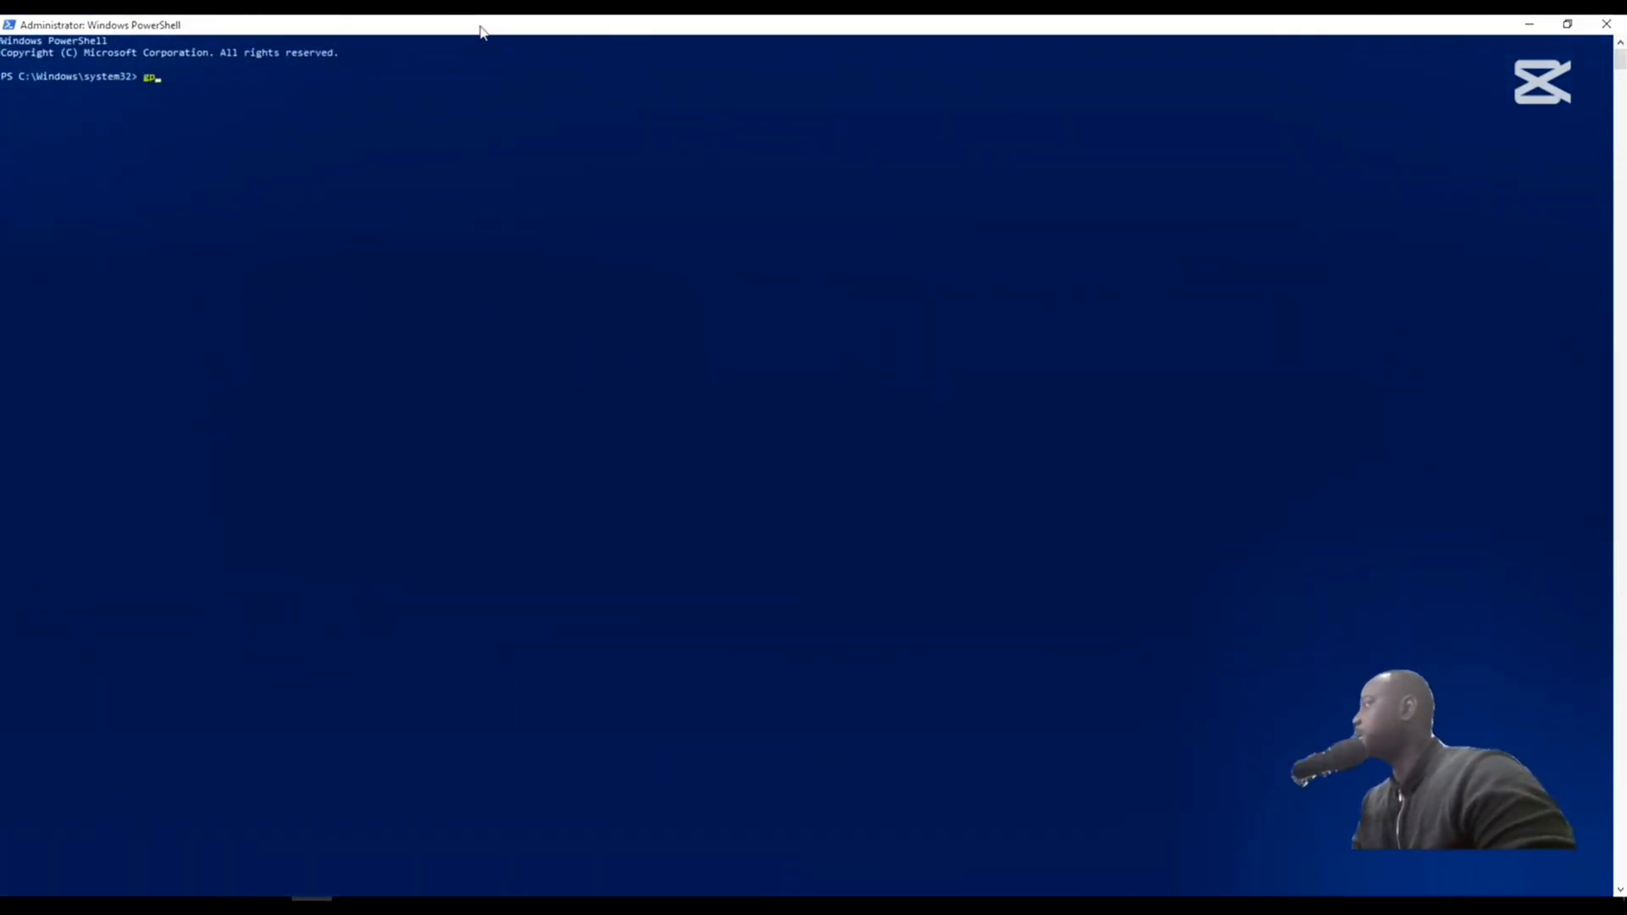
{"action": "type", "text": "update /force"}
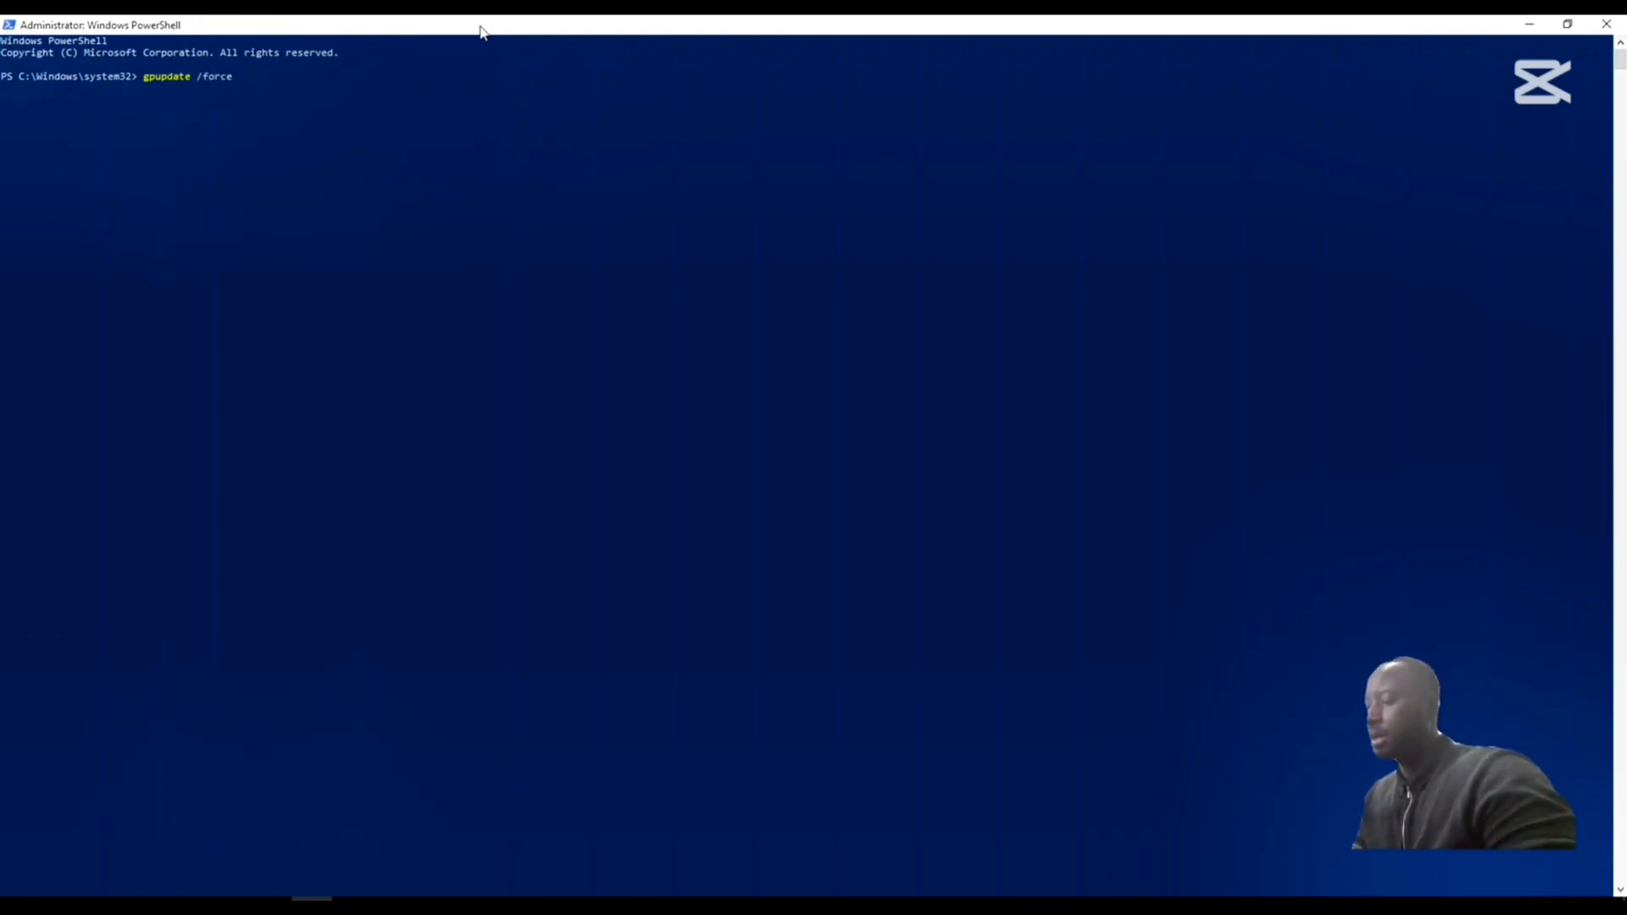
{"action": "key", "text": "Return"}
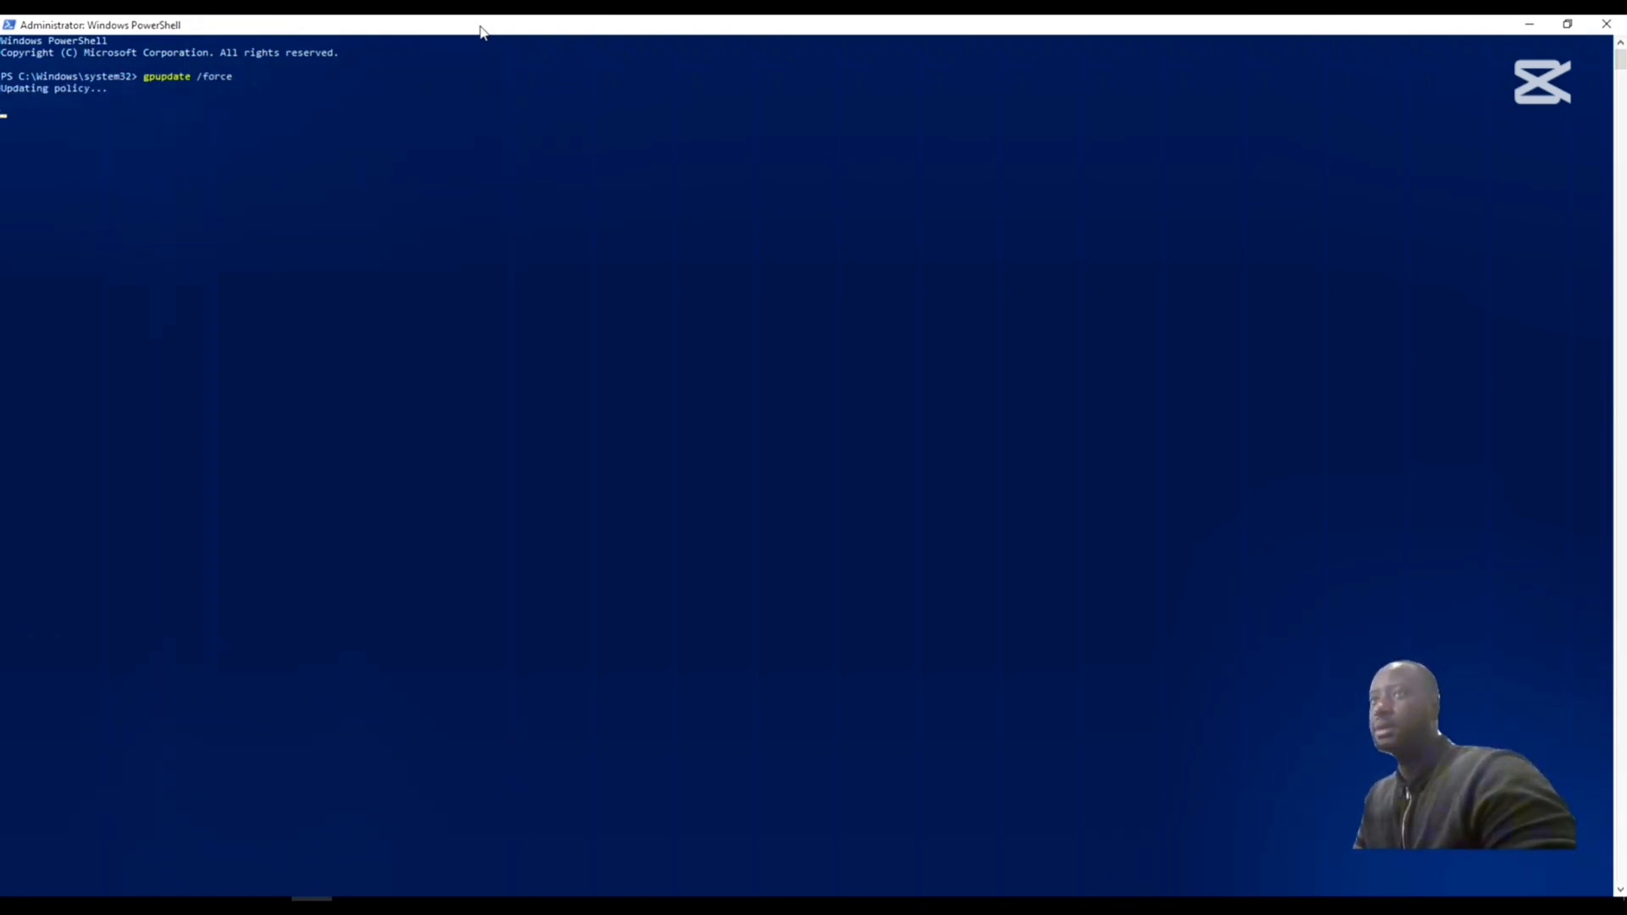